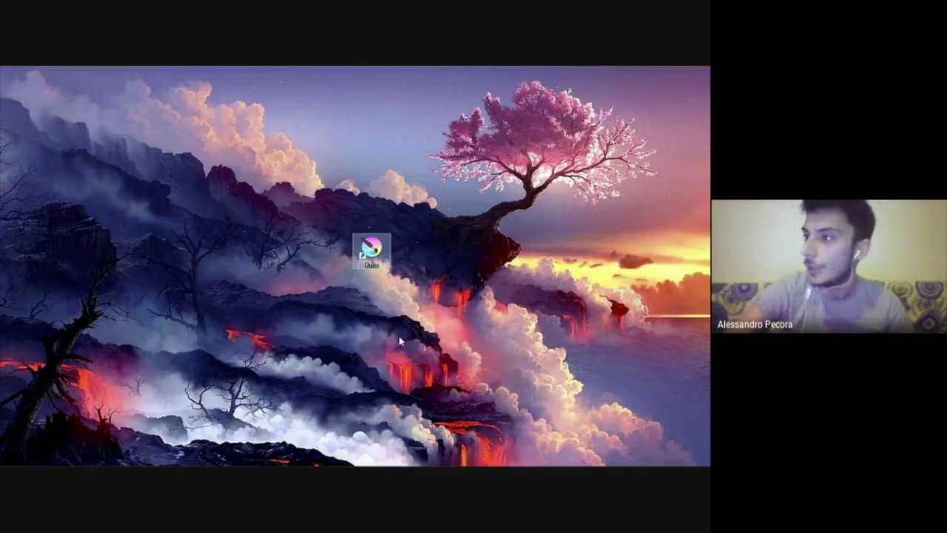
Step: Launch Krita from its desktop icon and wait for the welcome screen
double_click(372, 248)
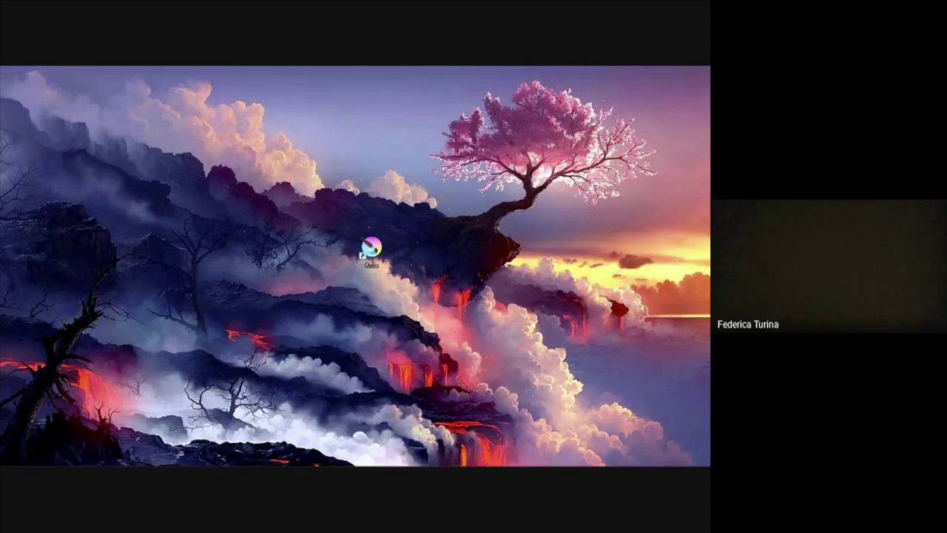
double_click(371, 247)
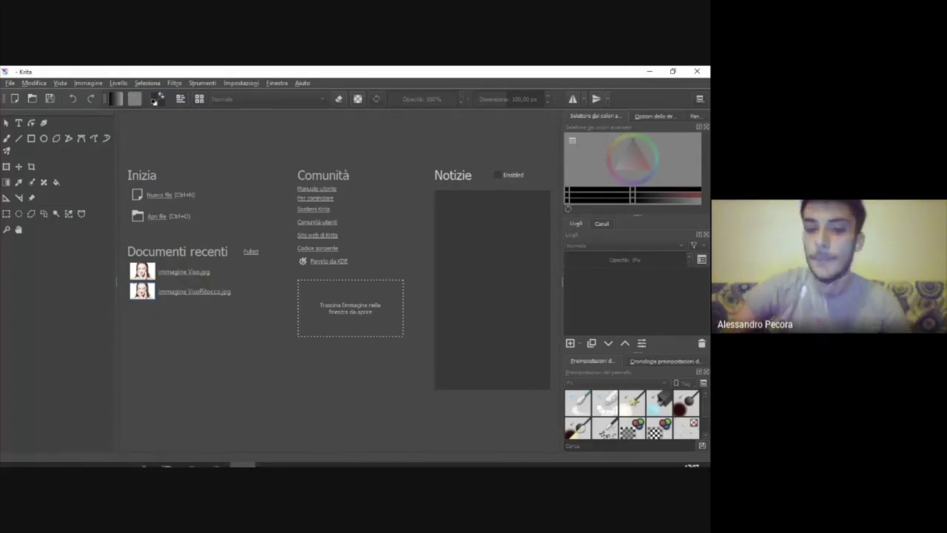
mouse_move(191, 457)
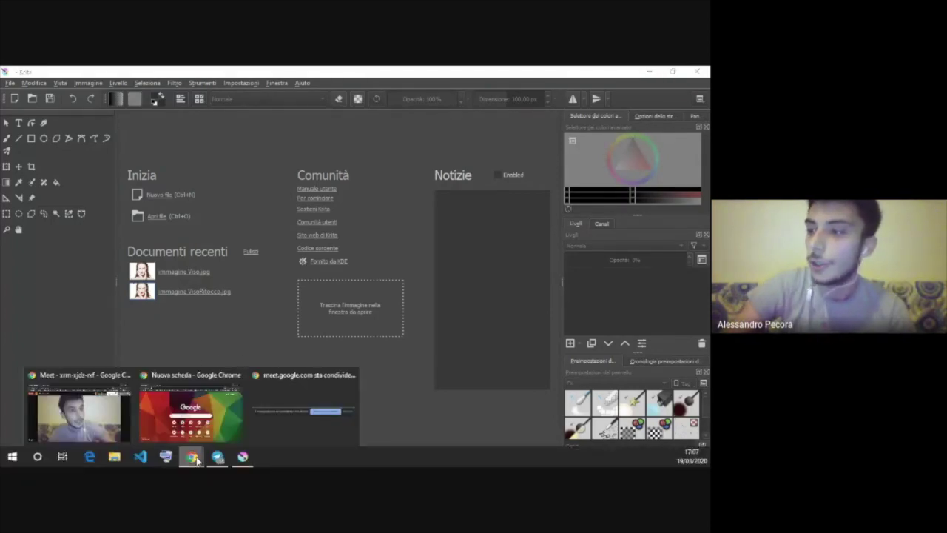
Step: Bring up the Create New Document dialog showing a 1600 × 1200 px RGB canvas
left_click(122, 385)
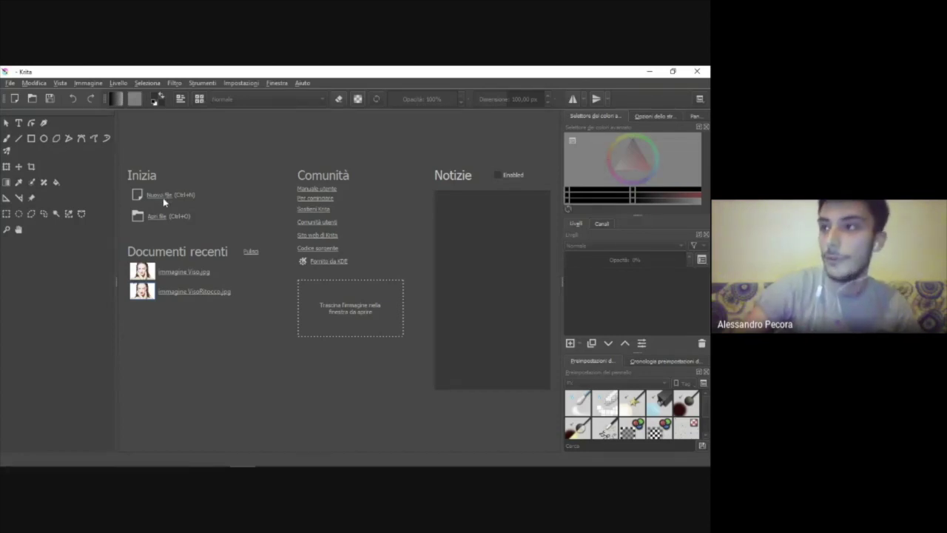
left_click(164, 199)
left_click_drag(400, 132, 384, 115)
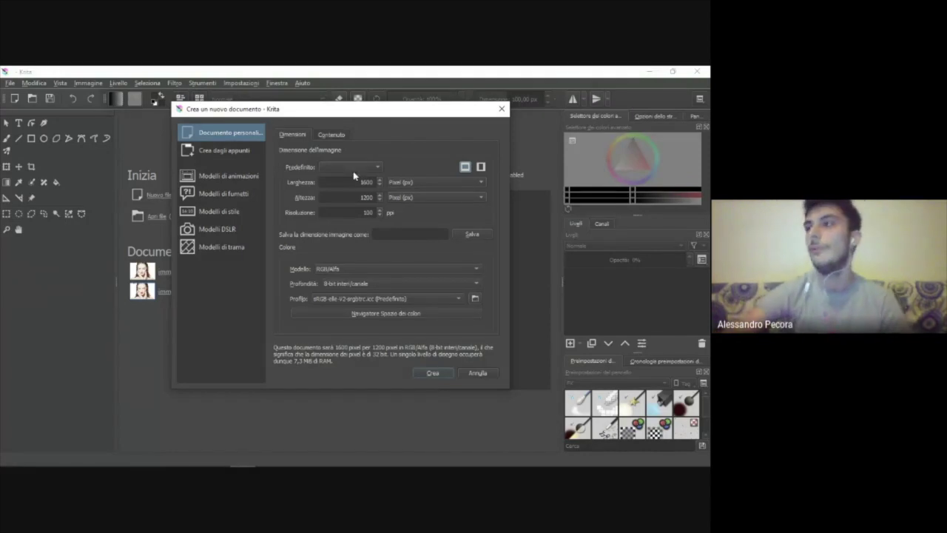
Step: Accept the default 1600 × 1200 px, 100 ppi RGB/Alpha settings to create the canvas
mouse_move(363, 113)
left_mouse_down()
mouse_move(342, 134)
mouse_move(384, 123)
left_mouse_up()
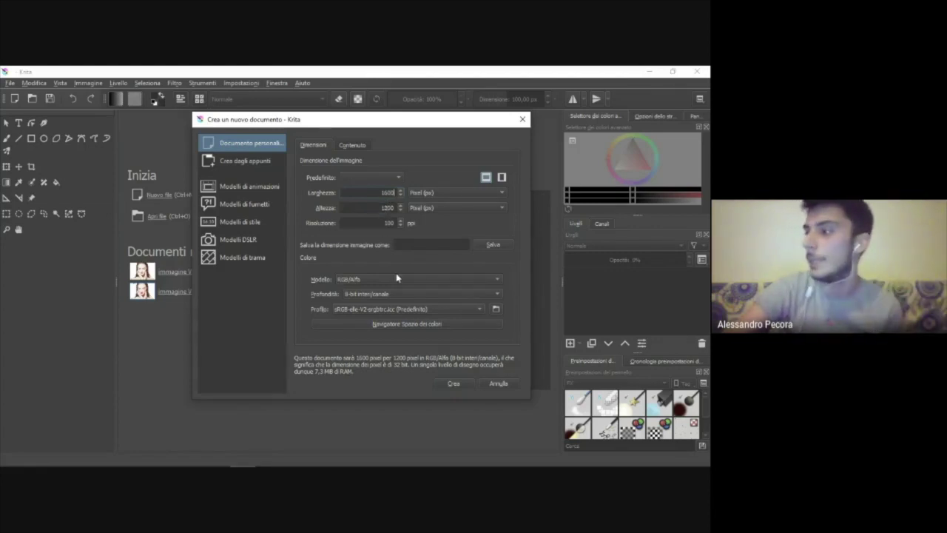
left_click(461, 384)
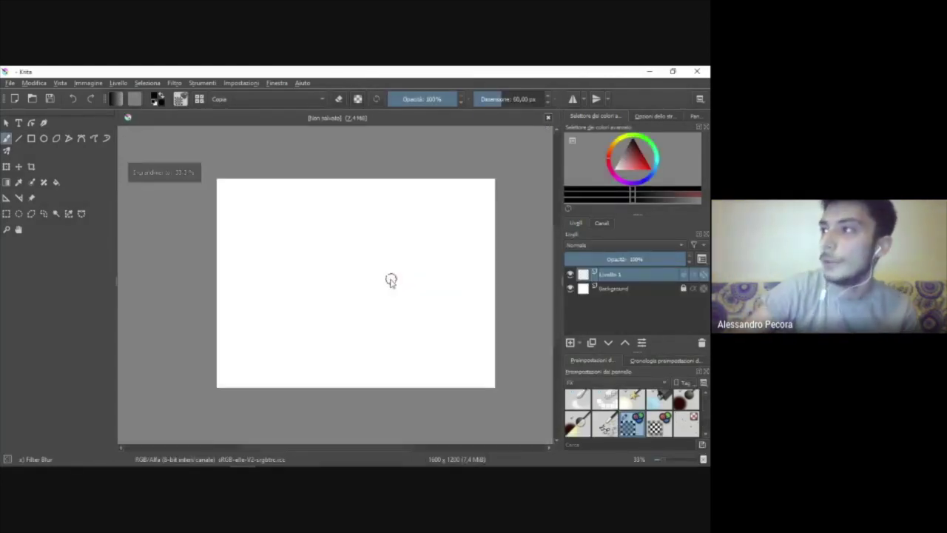
Step: Switch the brush preset filter from FX to All and select Basic-5 Size
scroll(326, 274, "down", 3)
scroll(326, 273, "up", 1)
scroll(321, 269, "down", 1)
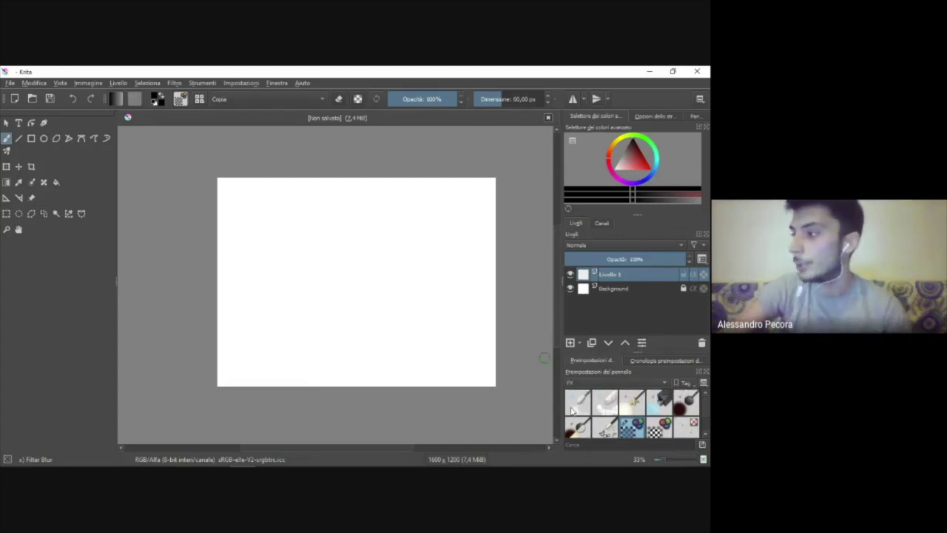
left_click(604, 383)
left_click(585, 362)
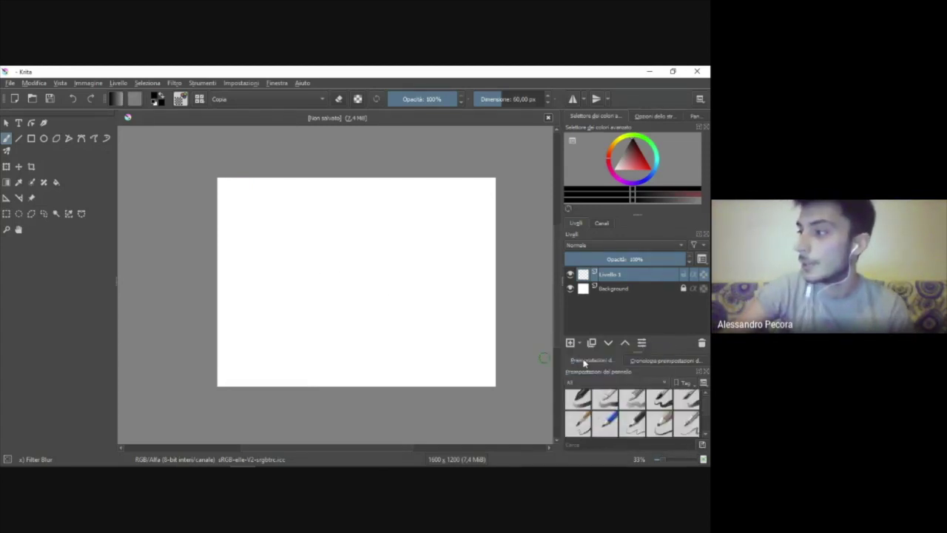
left_click(666, 404)
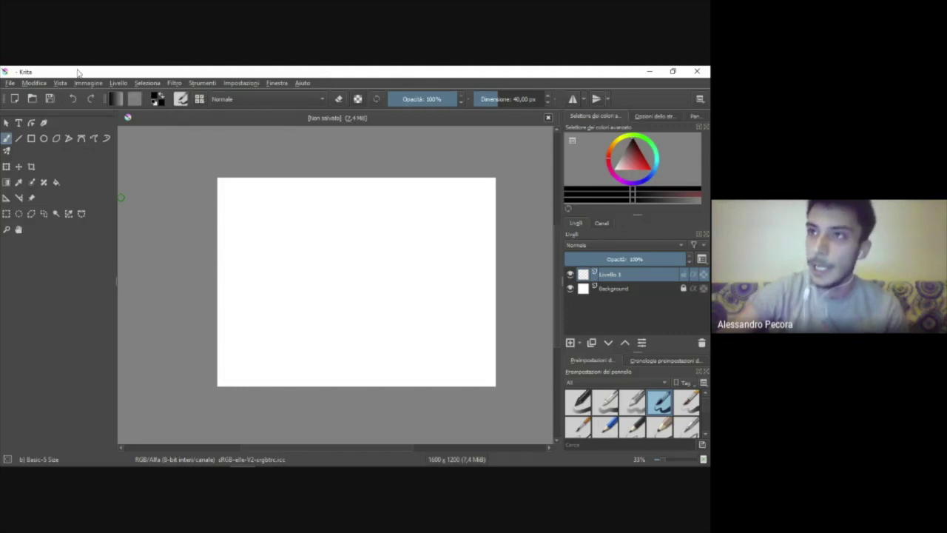
Step: Open Krita's File menu
left_click(10, 83)
left_click(10, 83)
left_click(10, 82)
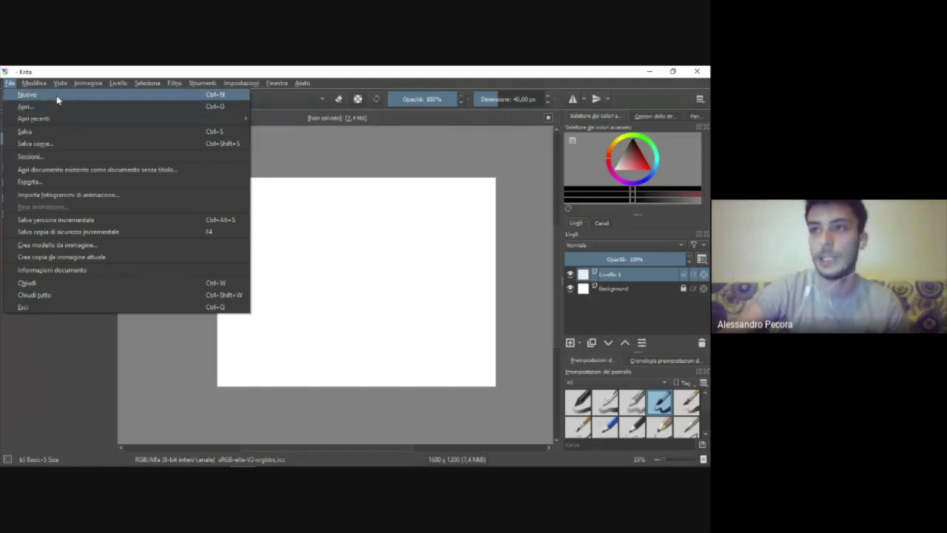
Step: Cancel a second new document, then use File > Apri to browse the Desktop for images
left_click(56, 95)
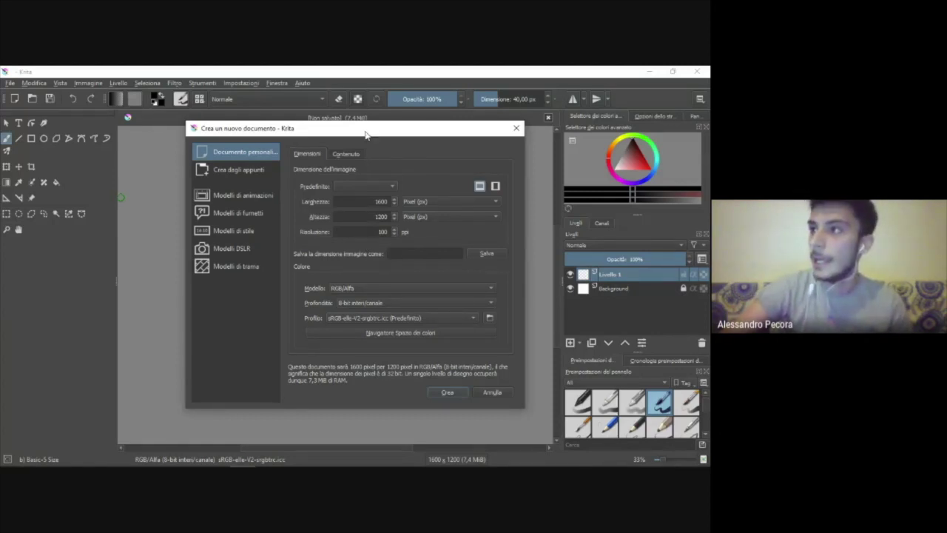
left_click_drag(365, 134, 362, 104)
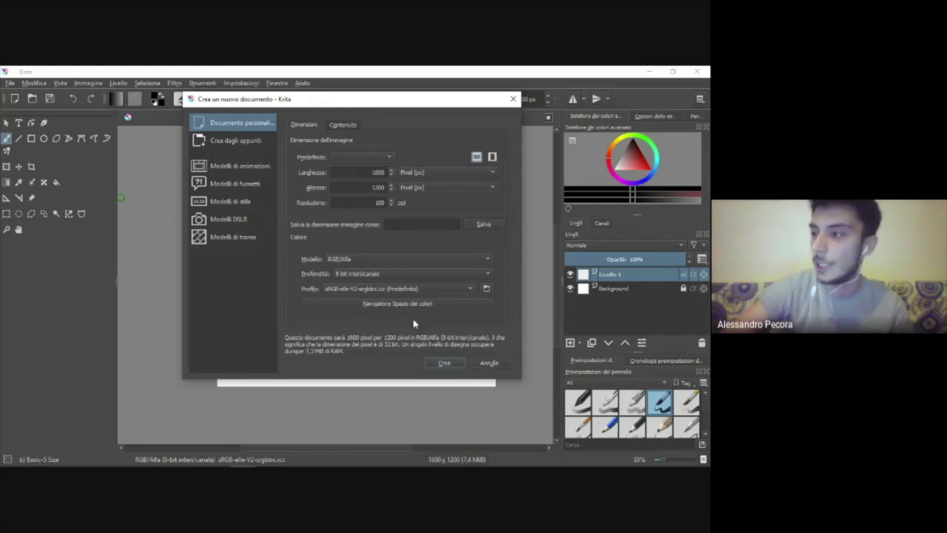
left_click(513, 98)
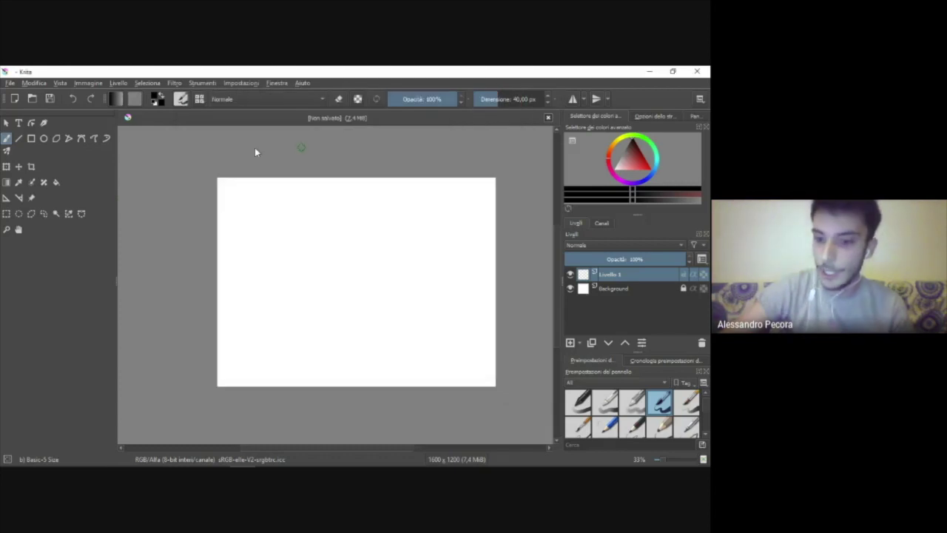
left_click(10, 83)
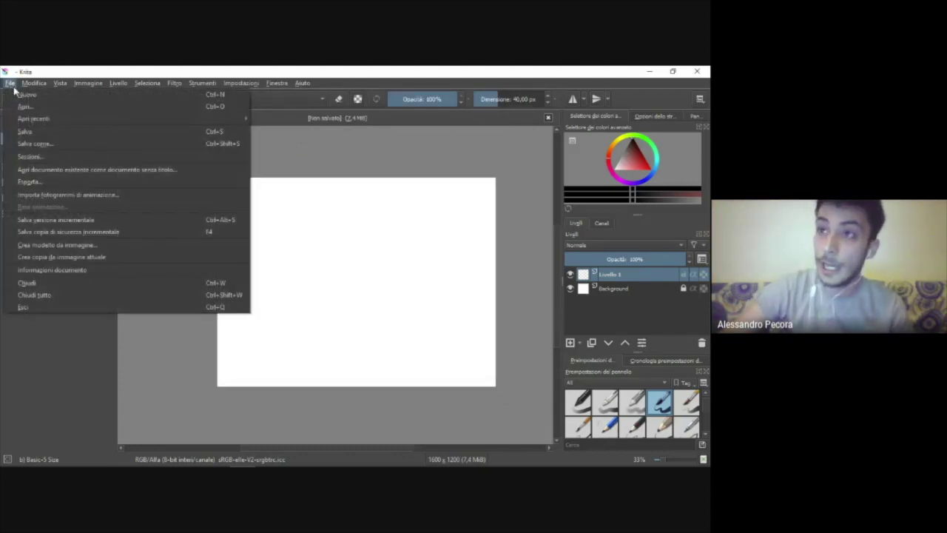
left_click(27, 108)
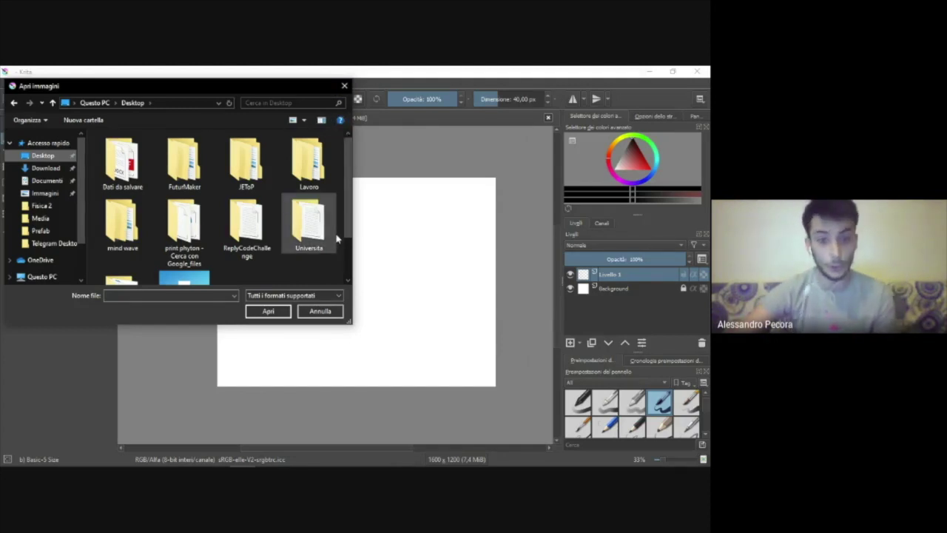
Step: Cancel the Apri immagini dialog and maximise the Chrome new tab over Krita
left_click(345, 87)
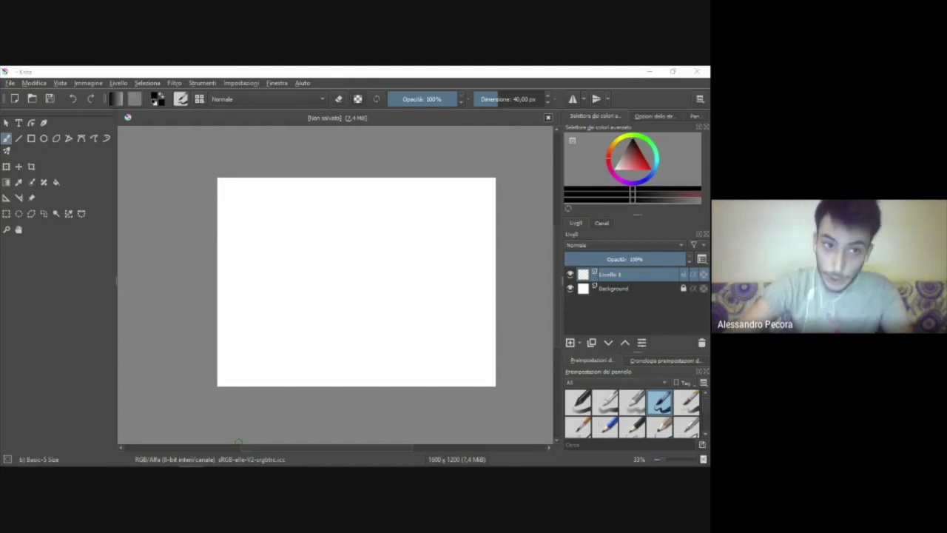
left_click_drag(111, 202, 302, 70)
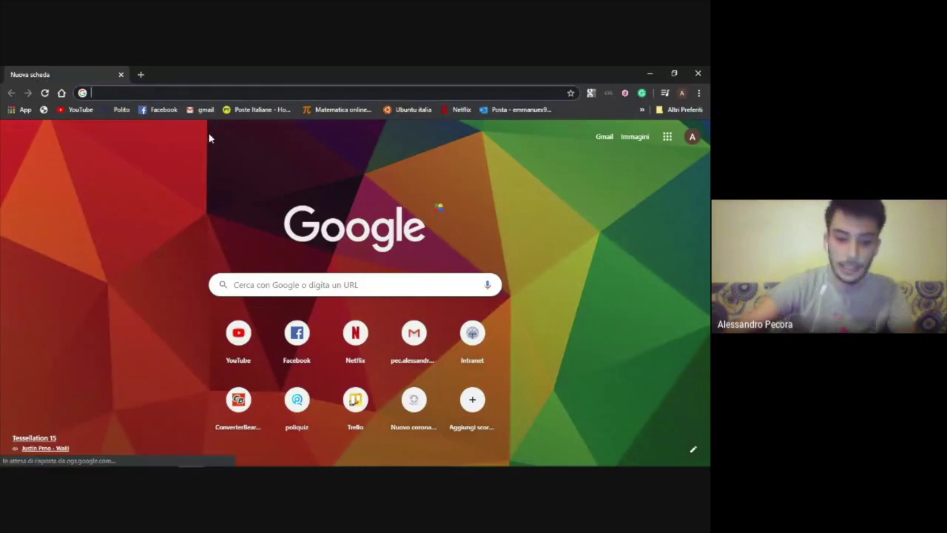
Step: Search Google for 'immagine viso' and show the Immagini results grid
type("imma")
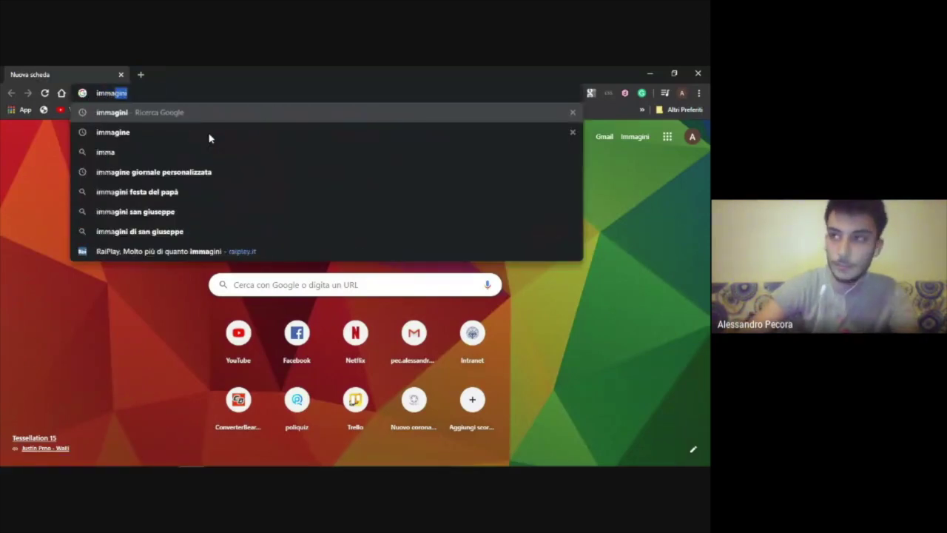
type("gine vis")
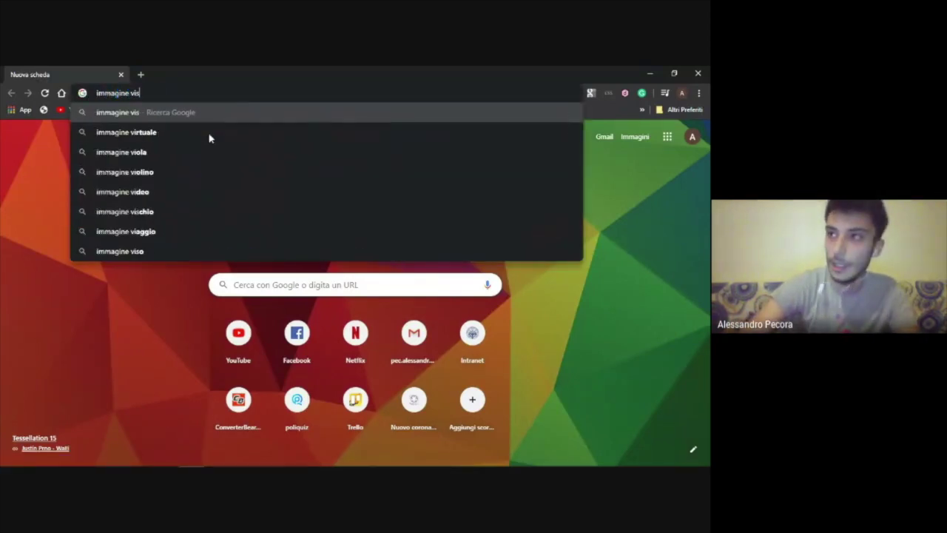
type("o")
key("Return")
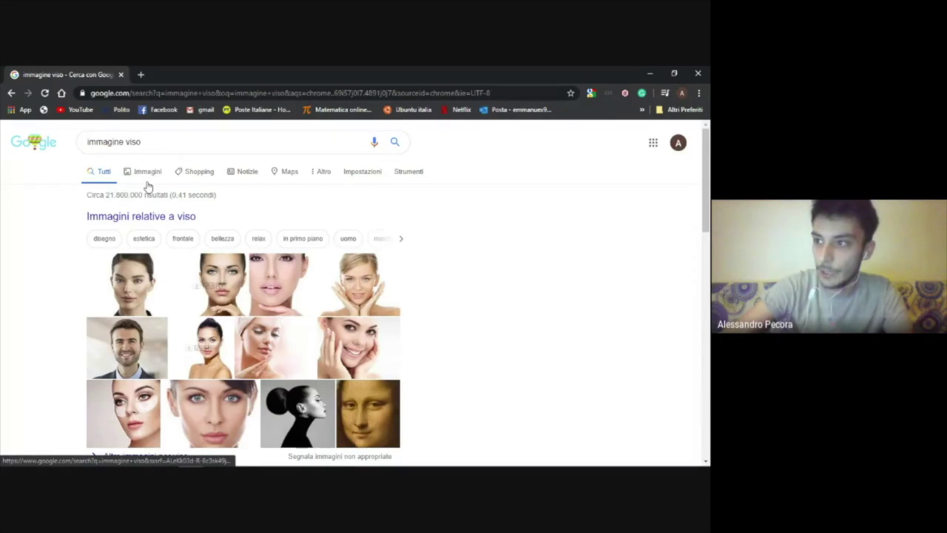
left_click(141, 175)
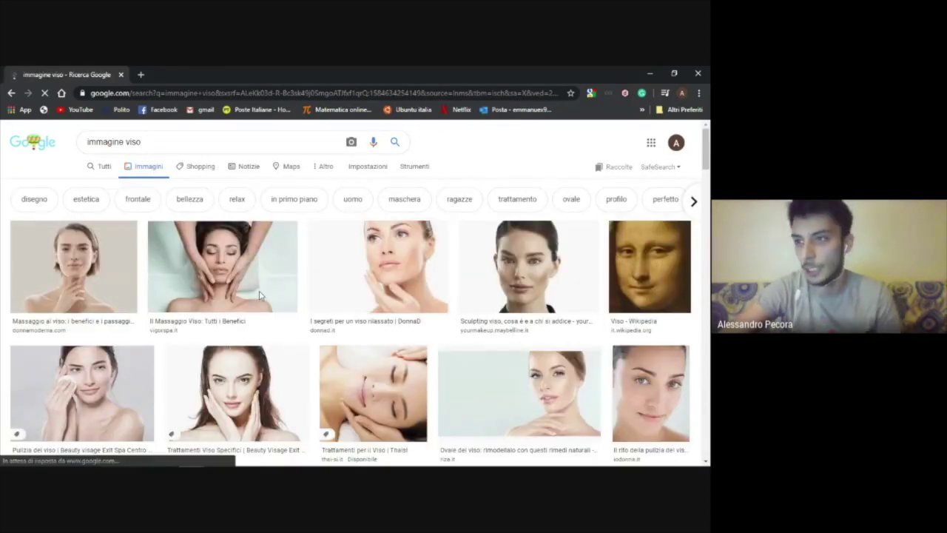
scroll(199, 320, "down", 1)
scroll(199, 320, "down", 1)
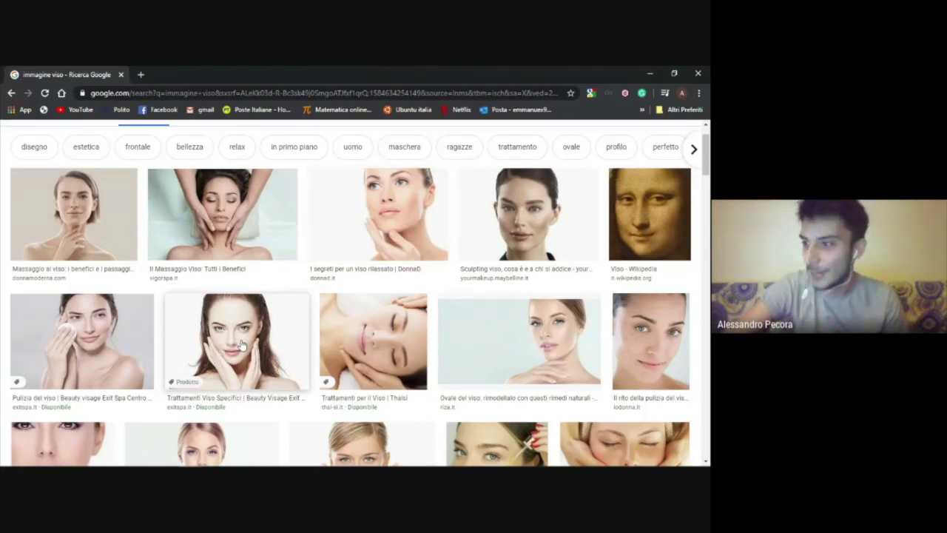
Step: Preview the Trattamenti Viso Specifici photo and choose 'Salva immagine con nome...'
left_click(240, 344)
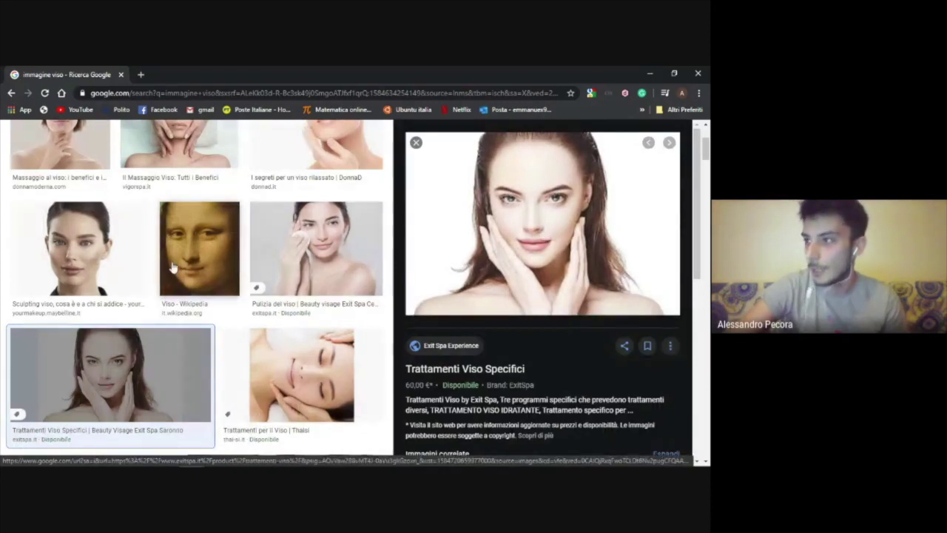
scroll(480, 245, "up", 1)
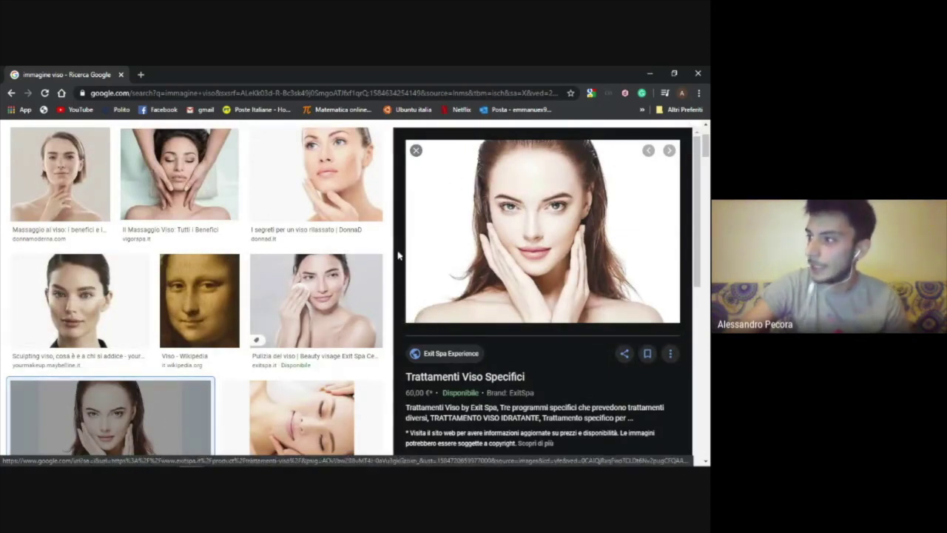
right_click(511, 230)
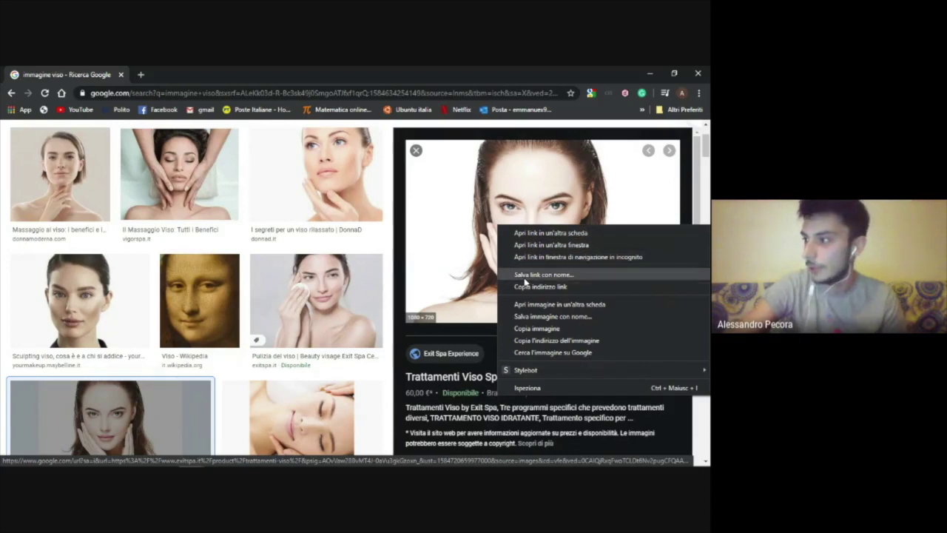
left_click(529, 319)
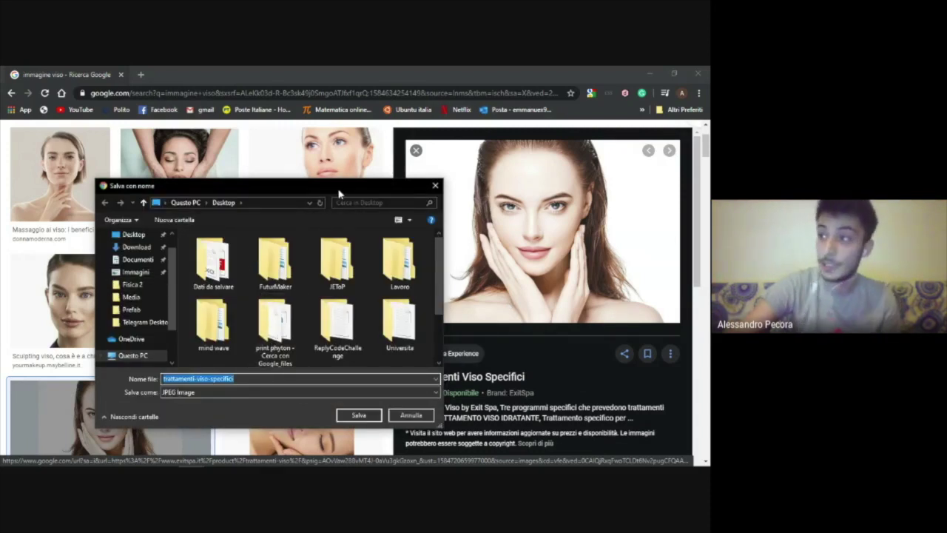
Step: Choose the Desktop folder, name the file viso_donna, and save the JPEG
left_click_drag(339, 191, 378, 102)
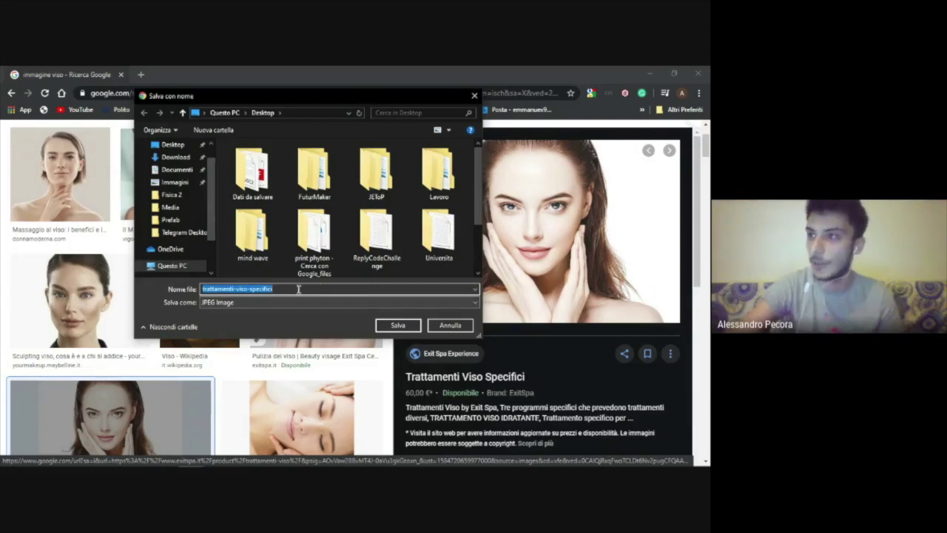
scroll(185, 193, "down", 1)
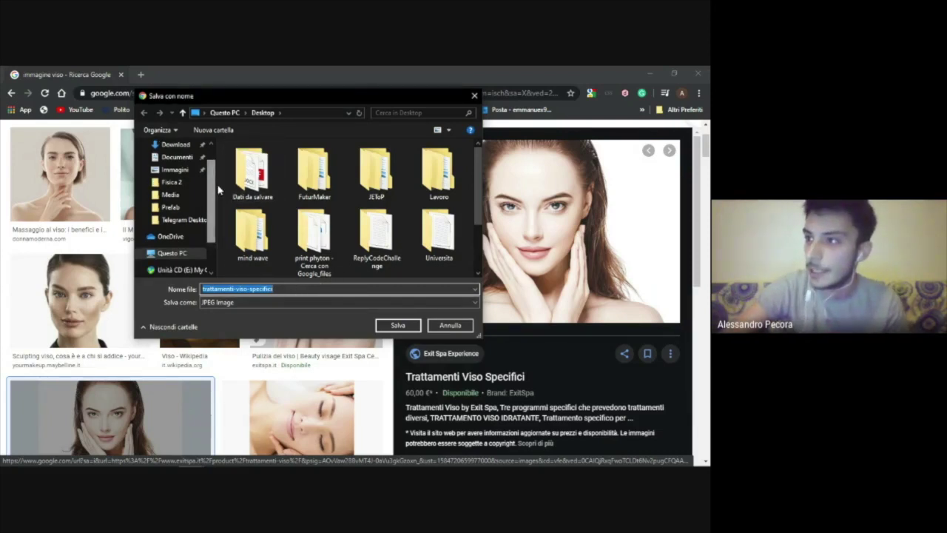
left_click_drag(216, 185, 228, 184)
scroll(185, 177, "up", 2)
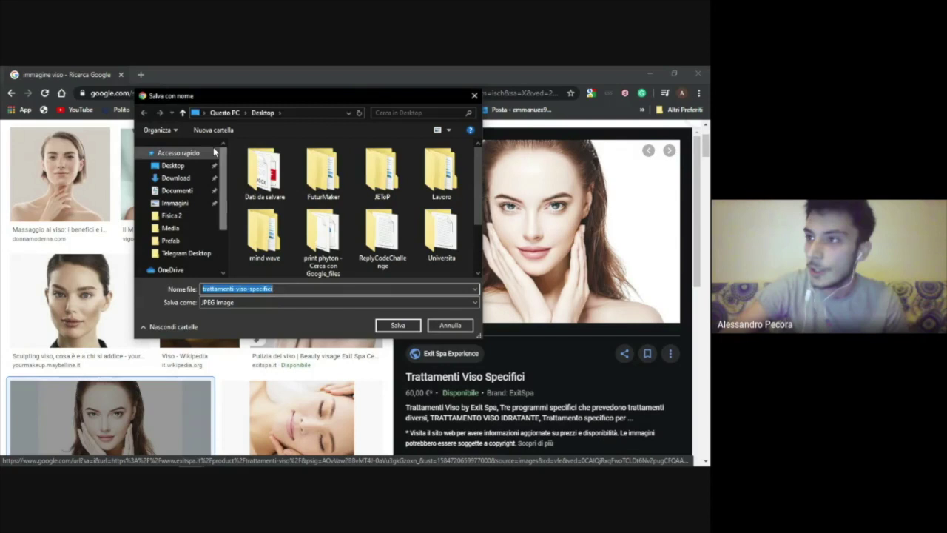
left_click(180, 168)
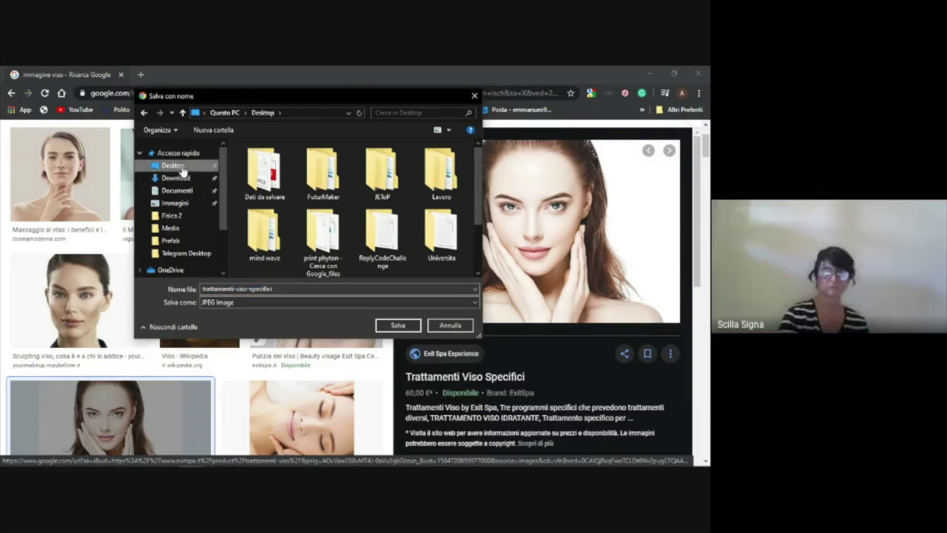
left_click(249, 288)
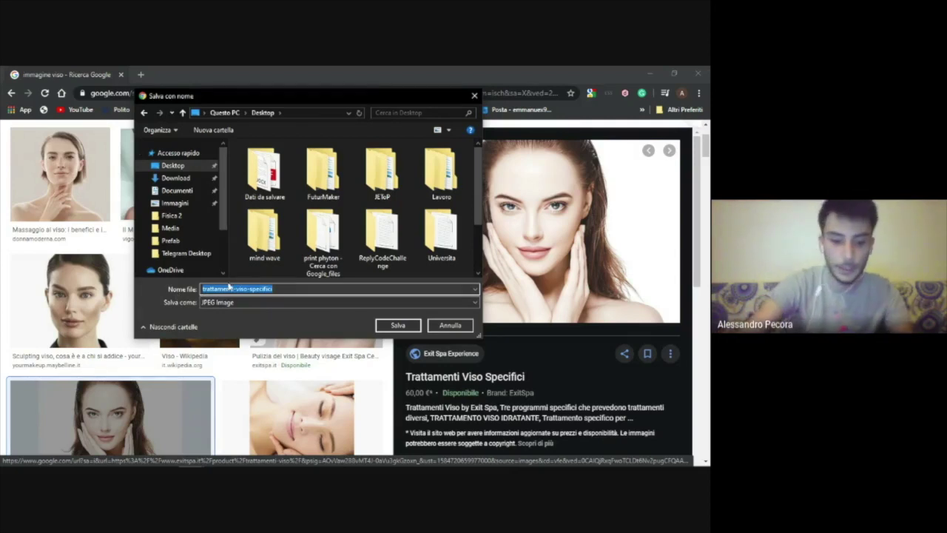
type("viso")
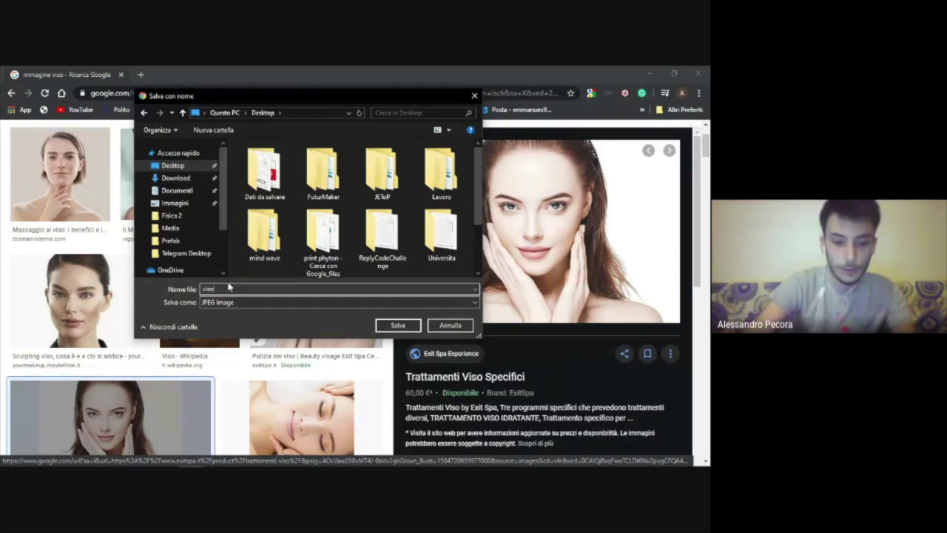
type("_")
type("do")
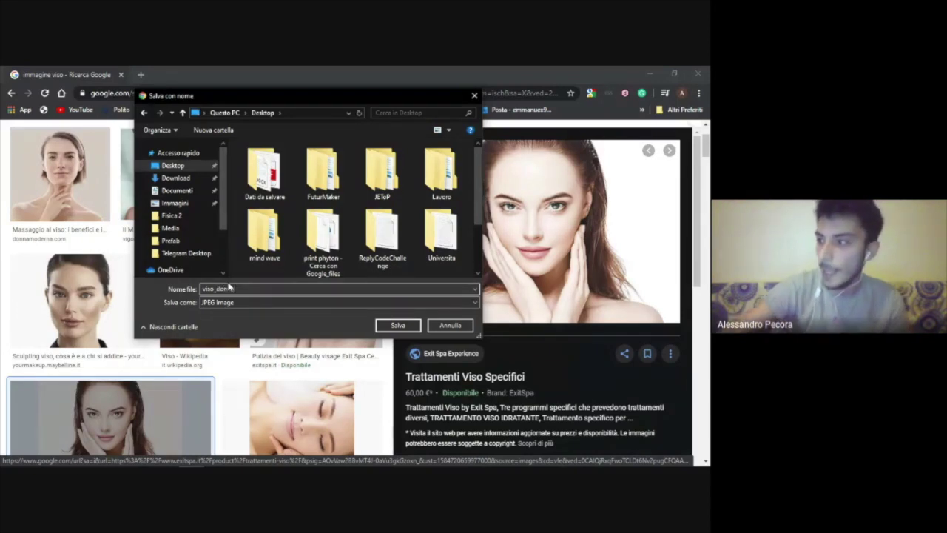
type("nna")
left_click(404, 324)
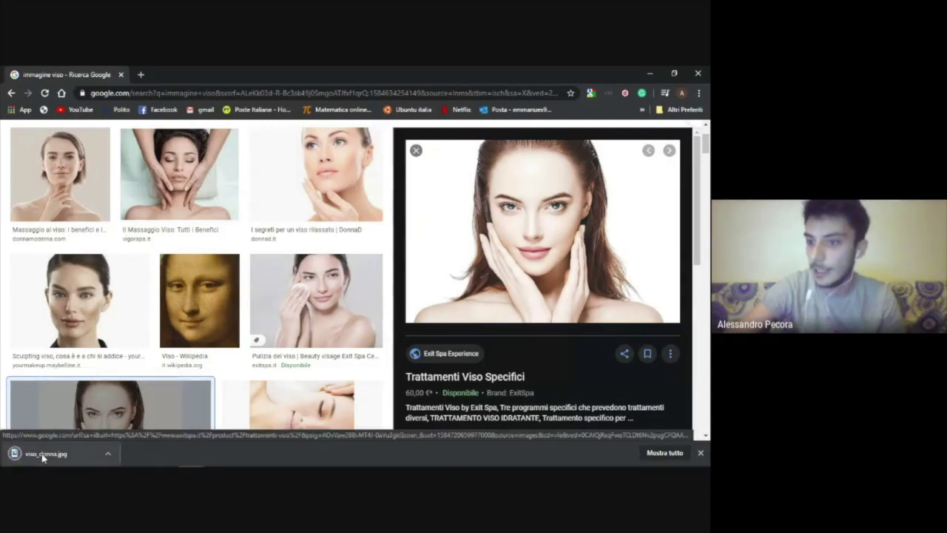
Step: Minimise Chrome and Krita, place viso_donna.jpg on the desktop, then restore Krita
left_click(652, 74)
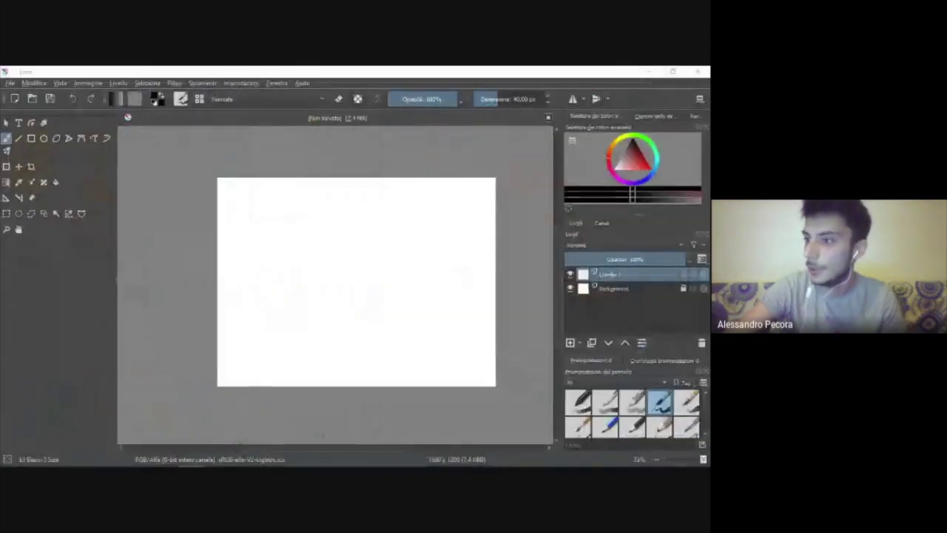
left_click(651, 72)
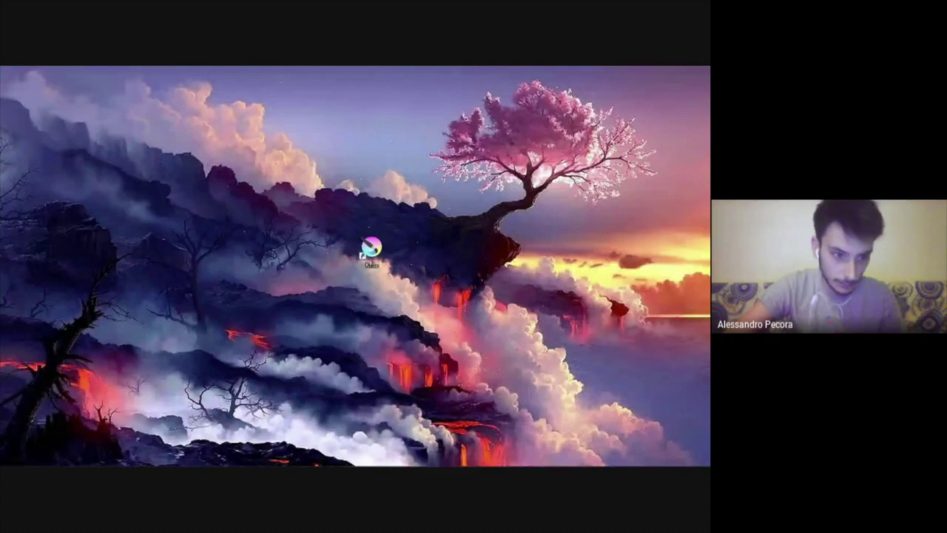
left_click_drag(155, 243, 296, 141)
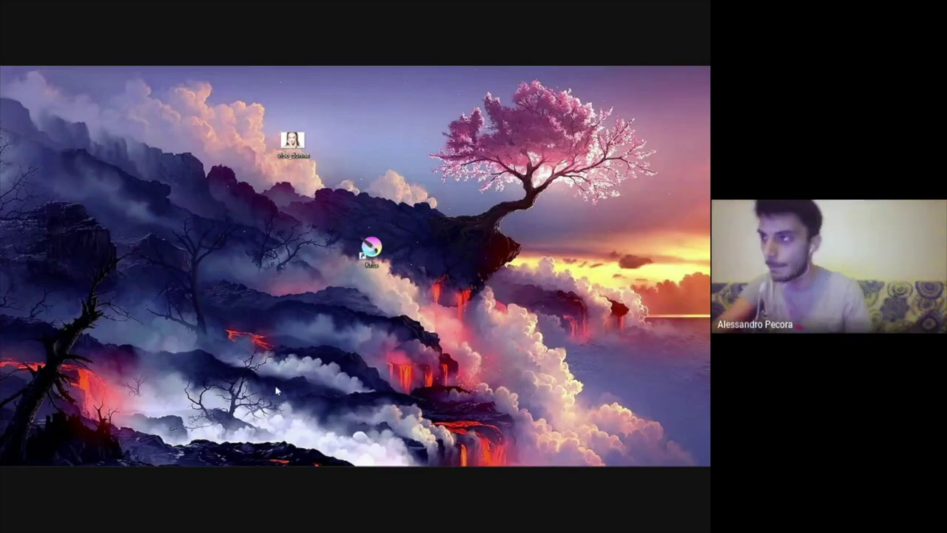
left_click_drag(292, 141, 371, 196)
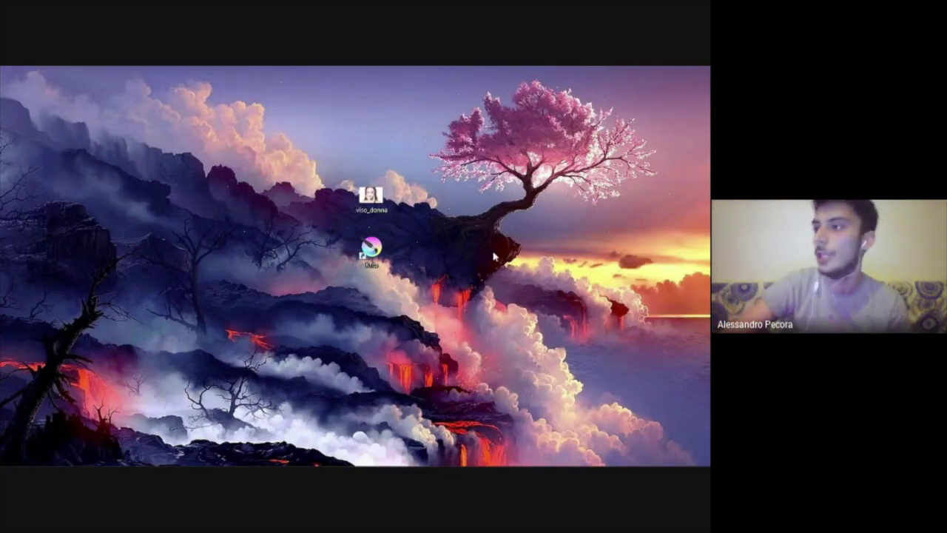
left_click(242, 456)
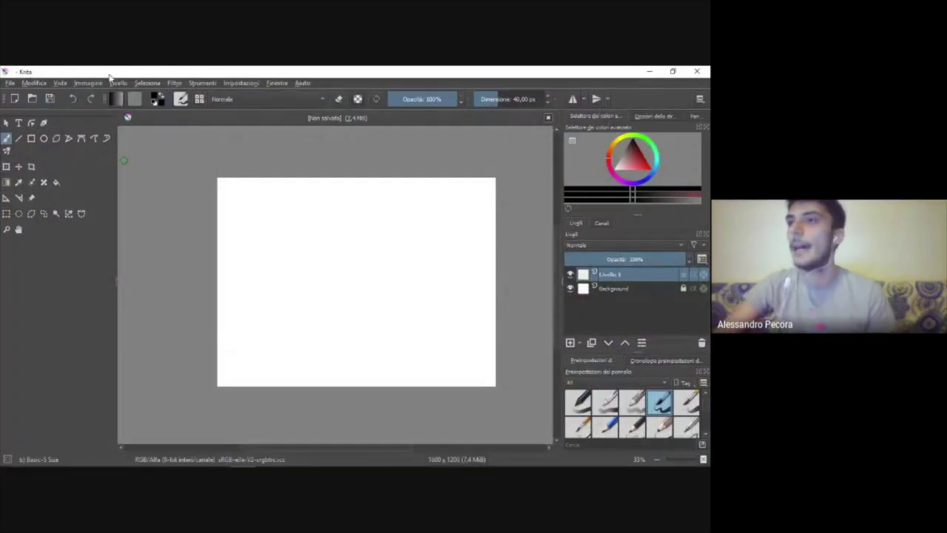
left_click(11, 83)
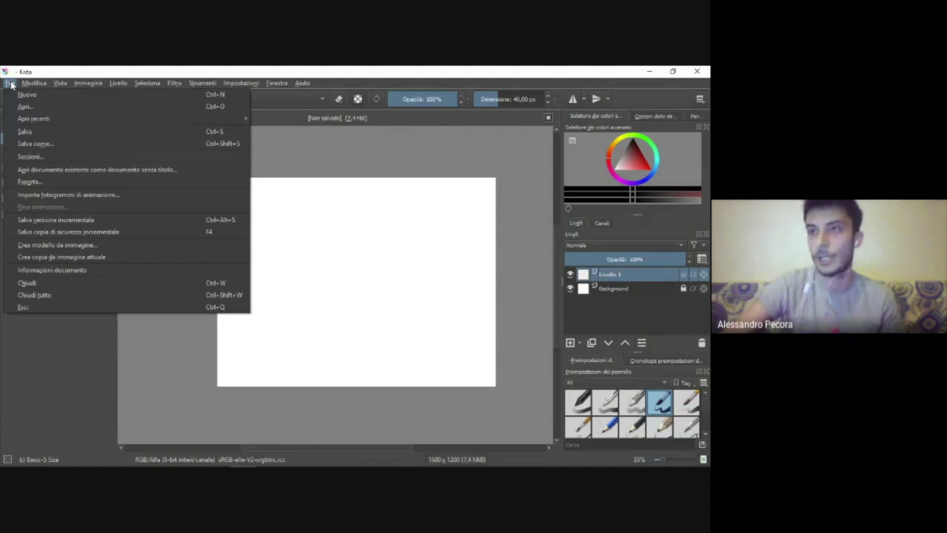
Step: Open the viso_donna image from the Desktop folder via File > Apri
left_click(38, 72)
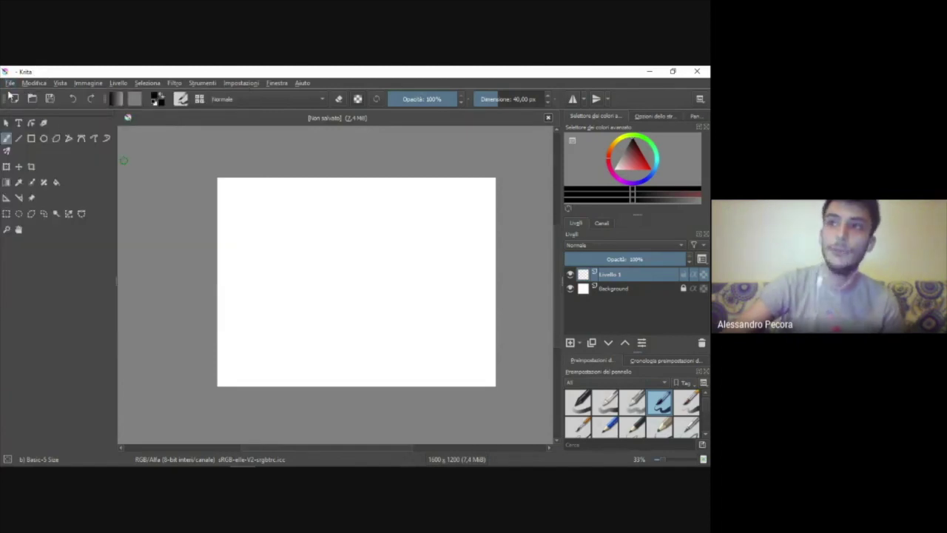
left_click(10, 84)
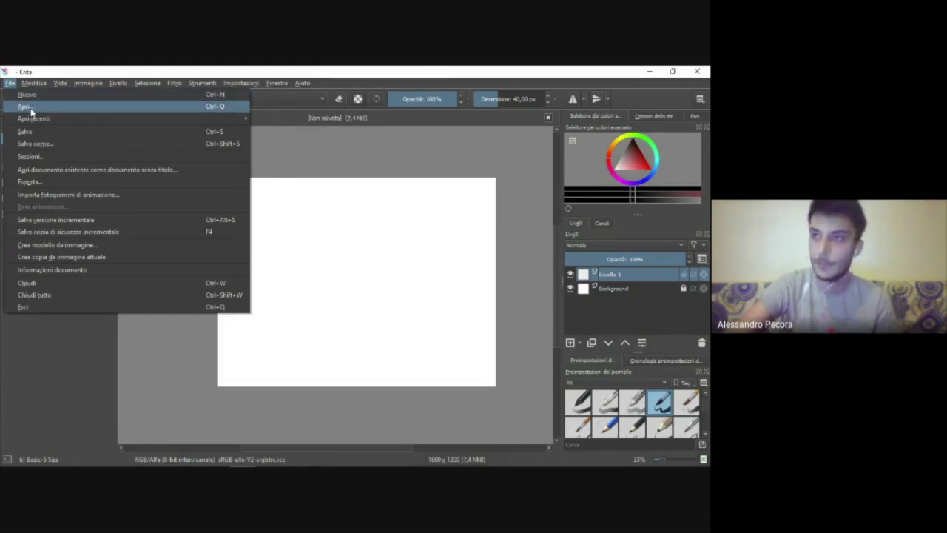
left_click(27, 106)
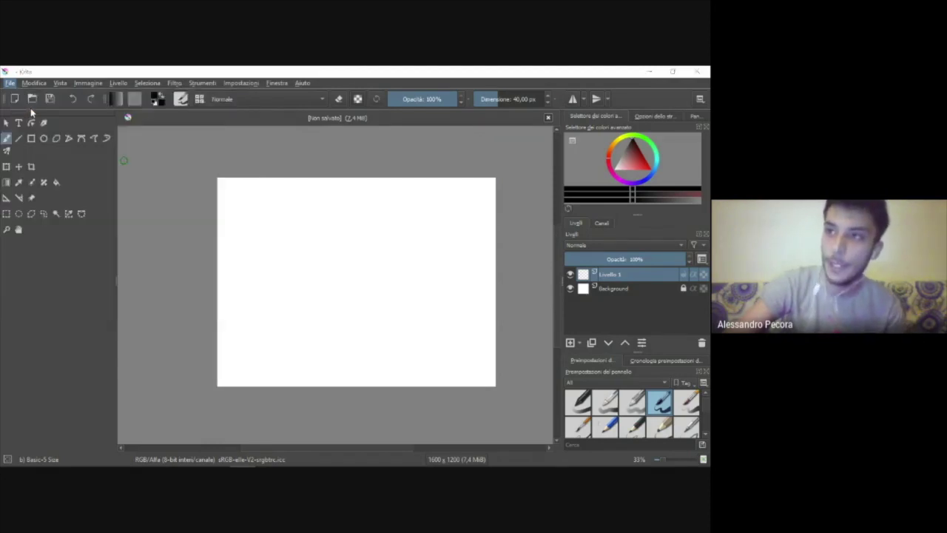
left_click_drag(189, 88, 345, 165)
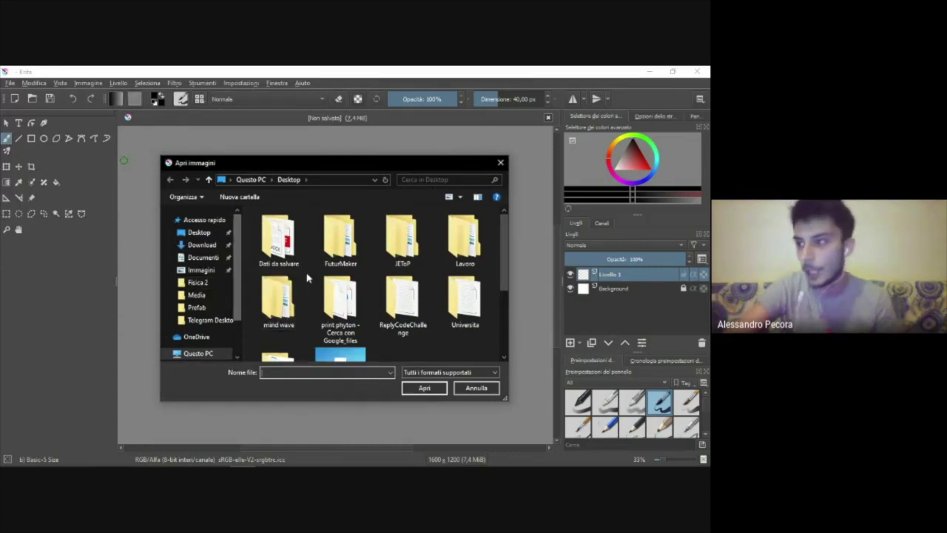
scroll(234, 266, "down", 3)
scroll(234, 266, "up", 2)
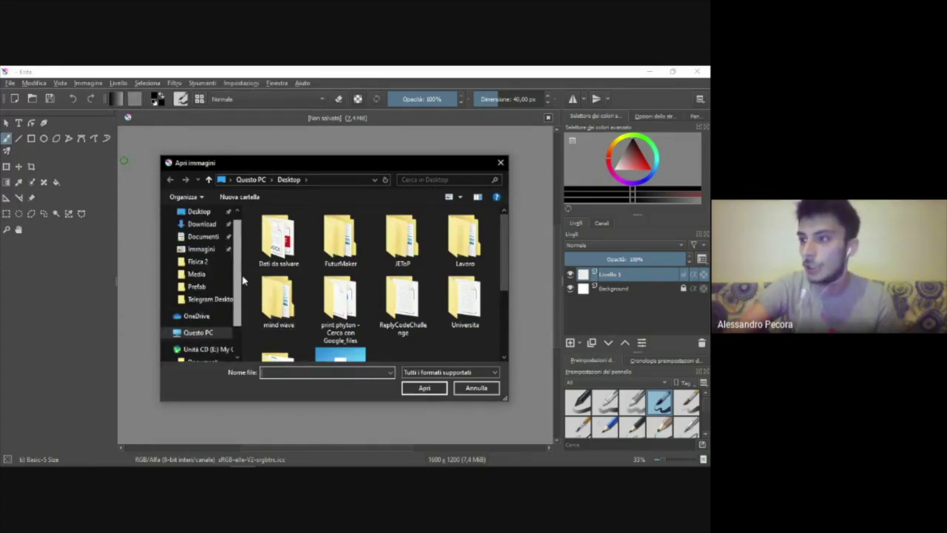
scroll(234, 267, "up", 1)
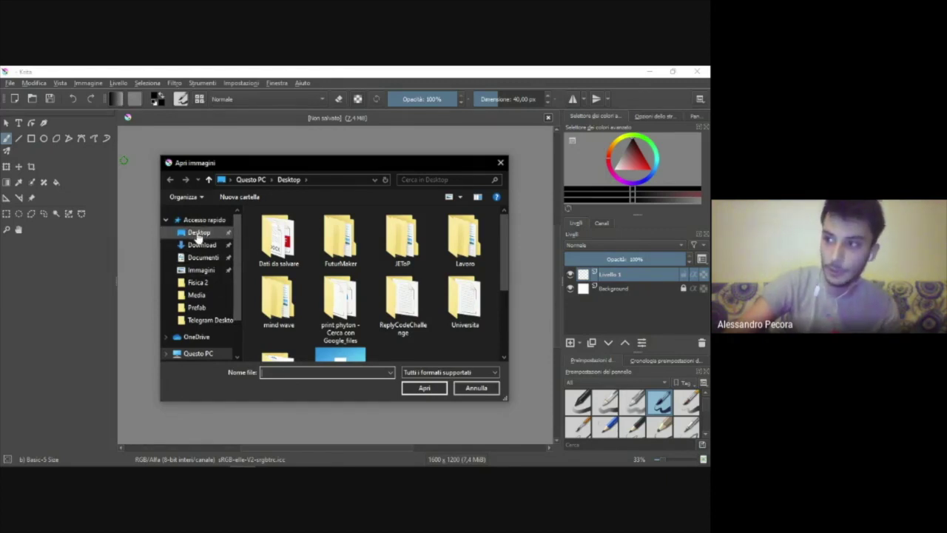
left_click(199, 234)
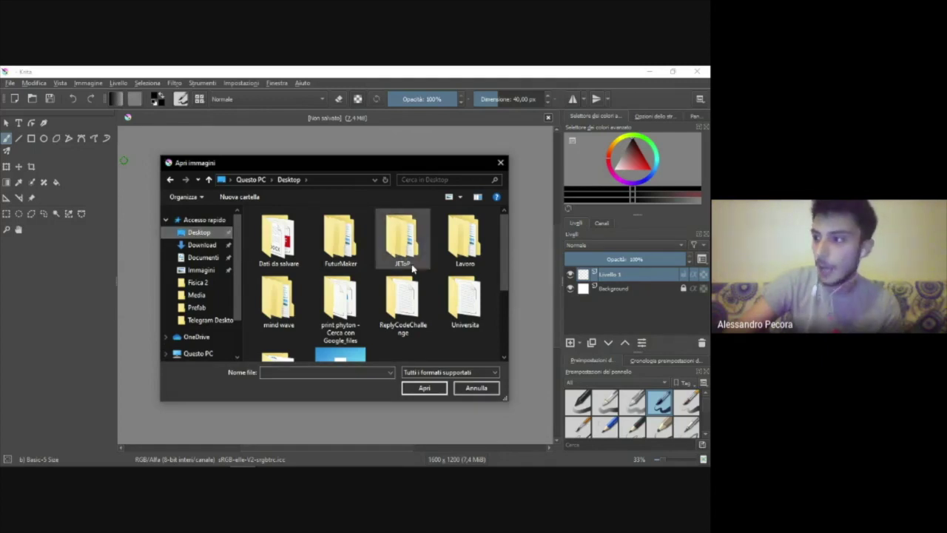
scroll(409, 256, "down", 2)
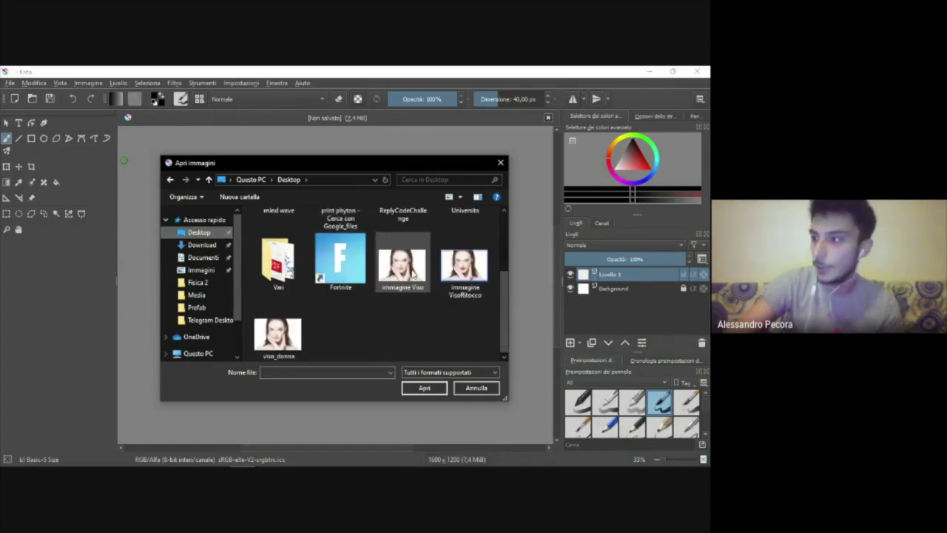
left_click(271, 342)
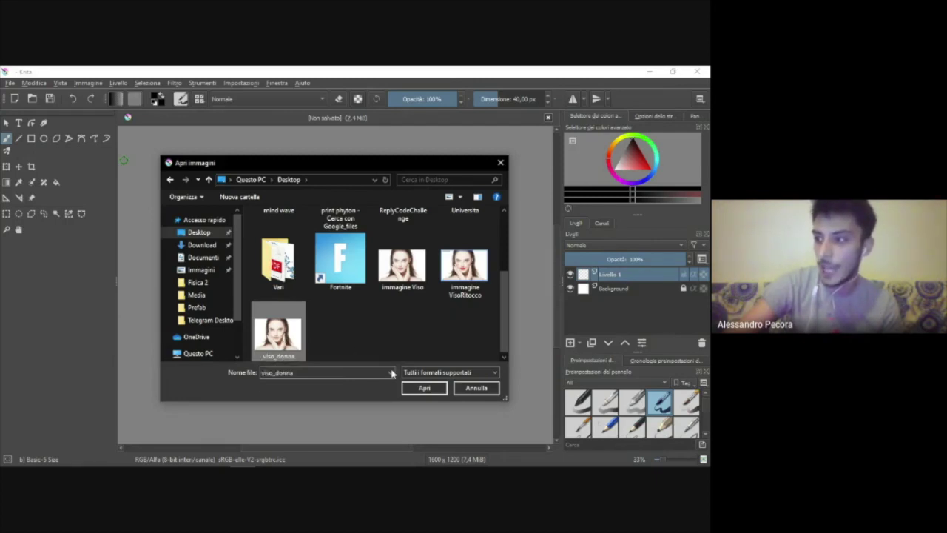
left_click(421, 391)
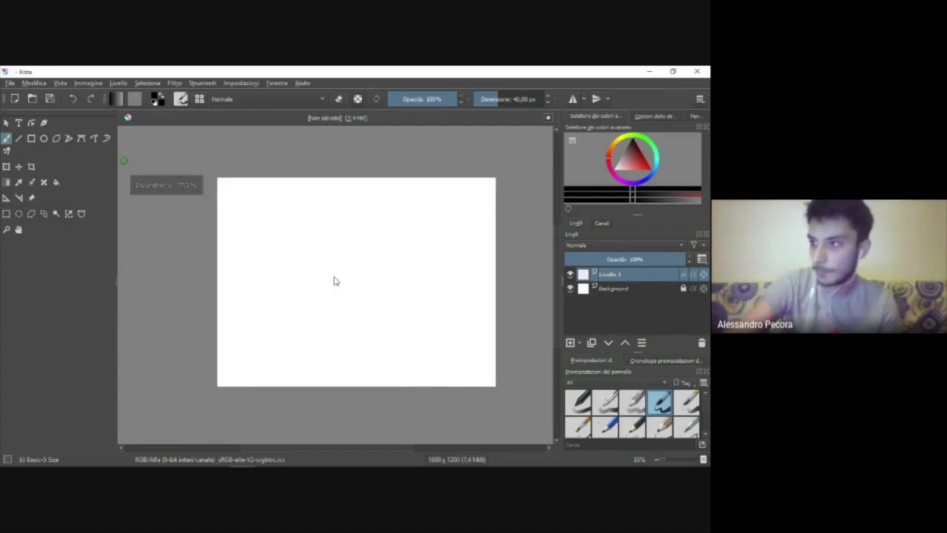
Step: Let viso_donna.jpg load in its own 1080 × 720 tab and zoom so the whole photo fits
scroll(370, 268, "down", 1)
scroll(360, 279, "down", 1)
scroll(361, 279, "up", 1)
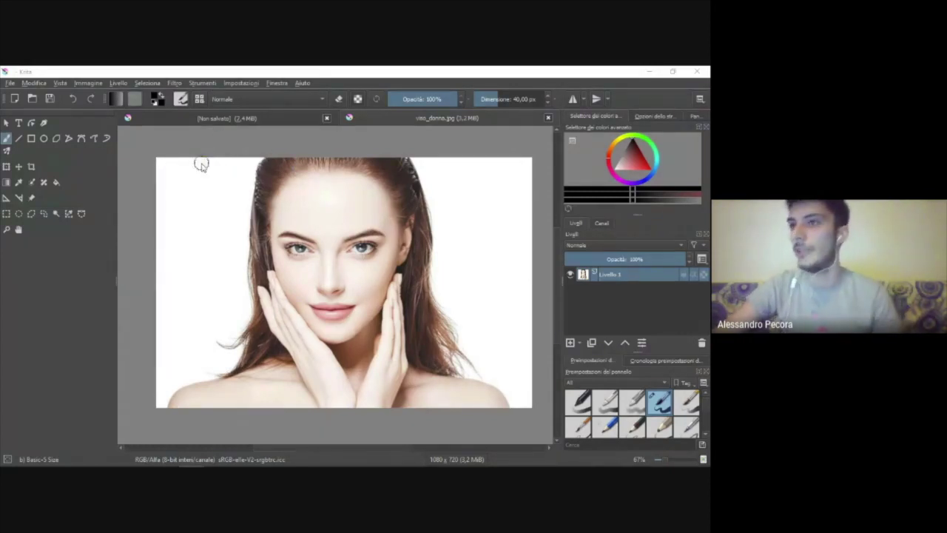
left_click(9, 83)
left_click(10, 84)
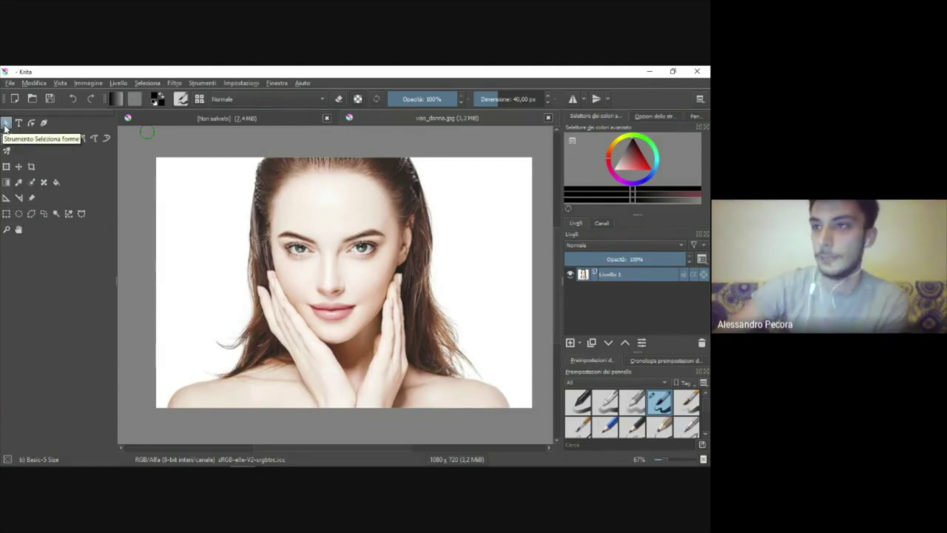
Step: Switch from the Shape Selection tool to the Text tool
left_click(6, 124)
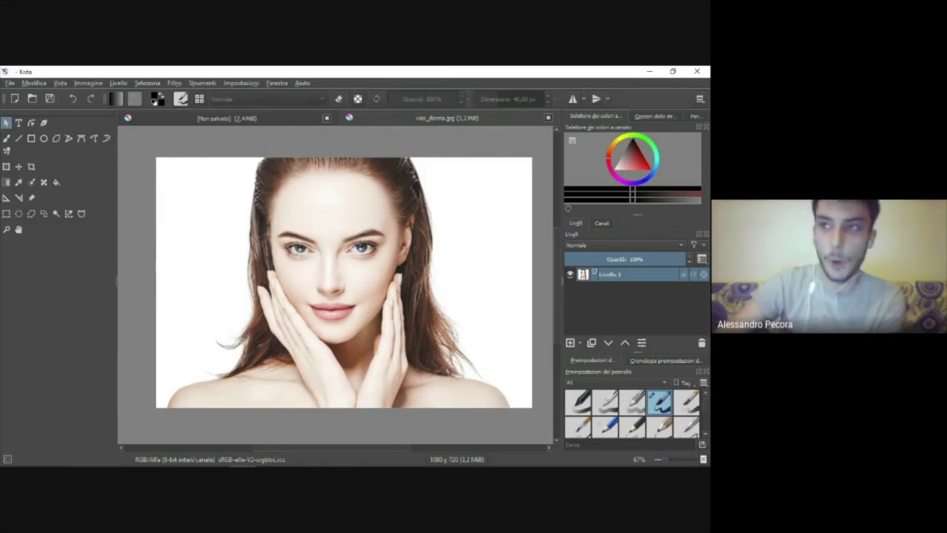
left_click(18, 125)
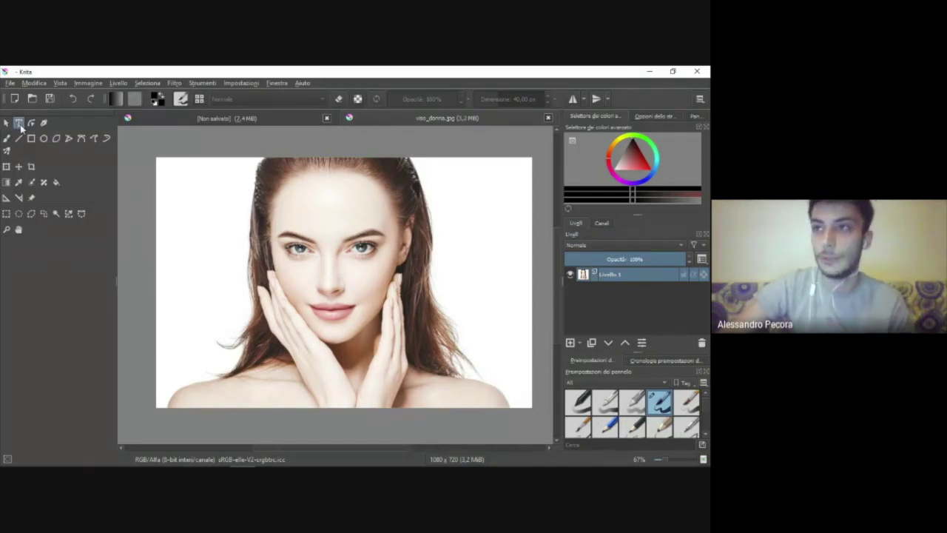
Step: Draw a text box at the photo's top-left, move the text editor up, and select the Lorem ipsum text
left_click_drag(167, 170, 240, 201)
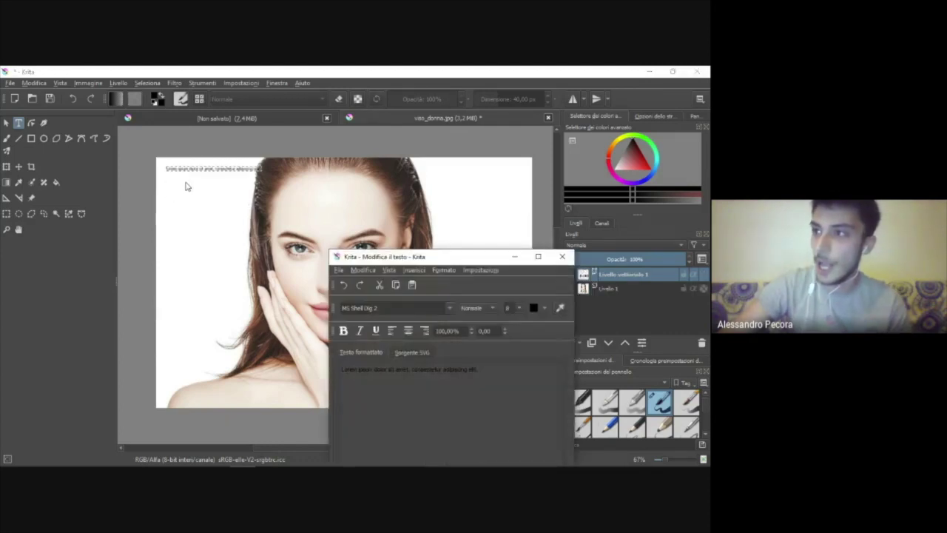
left_click_drag(470, 258, 496, 177)
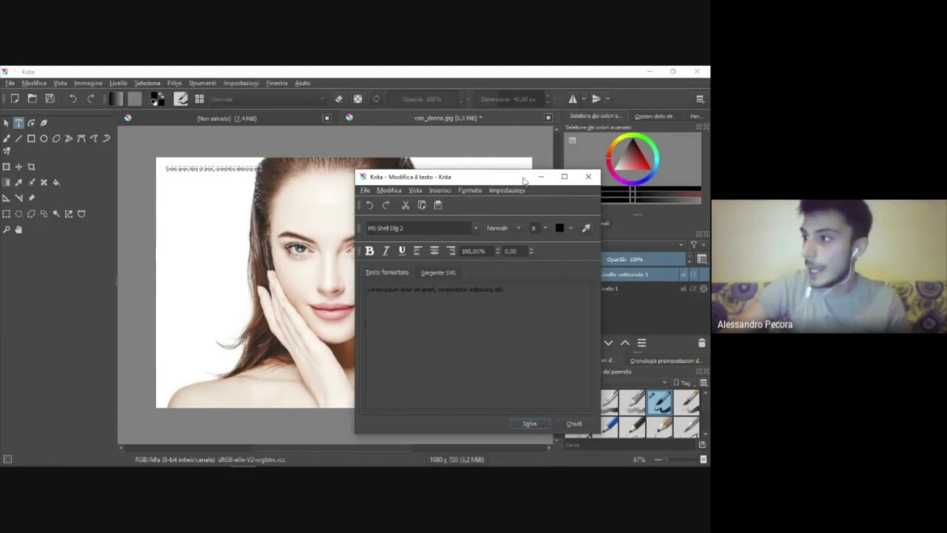
left_click_drag(523, 177, 515, 109)
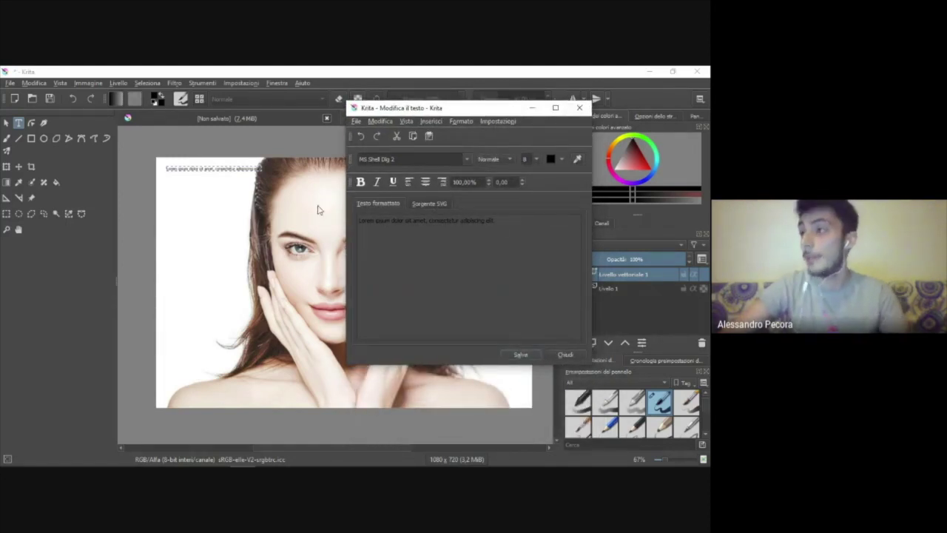
left_click_drag(527, 220, 300, 220)
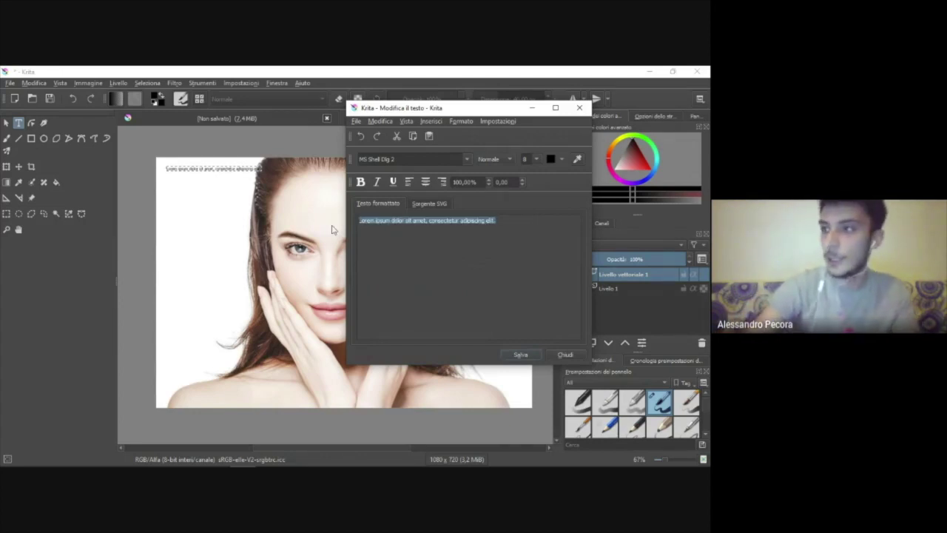
Step: Replace the placeholder with the Italian greeting caption in Bahnschrift SemiBold
key("Delete")
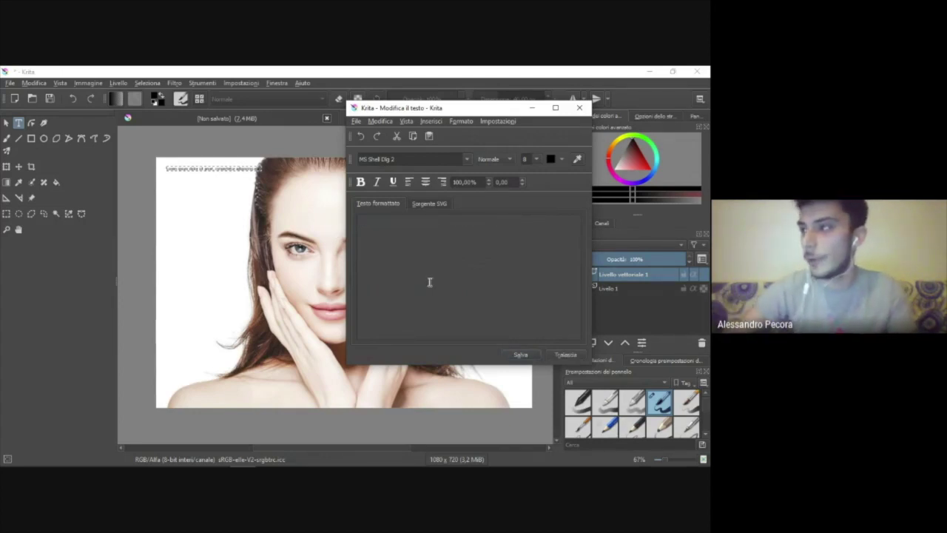
type("Co")
type(" a ")
type("tutti ben")
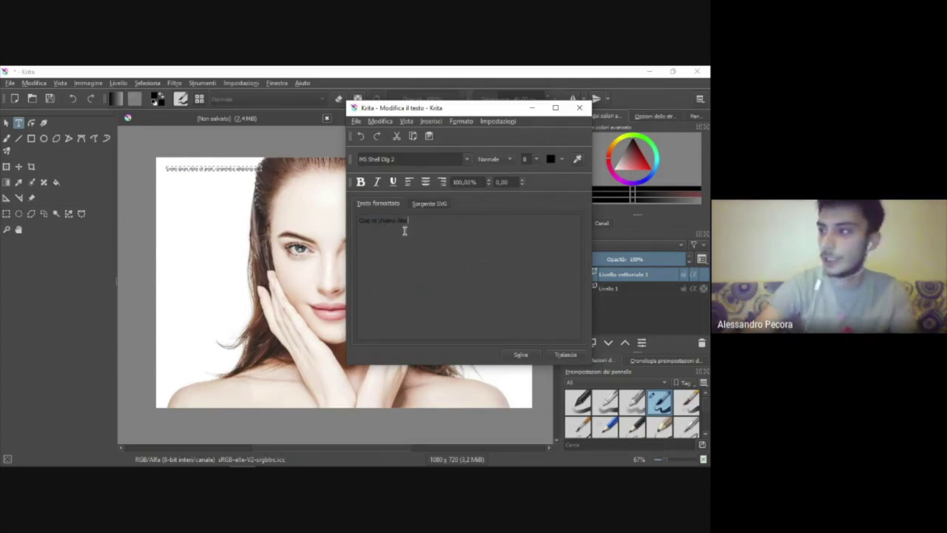
type("ndro")
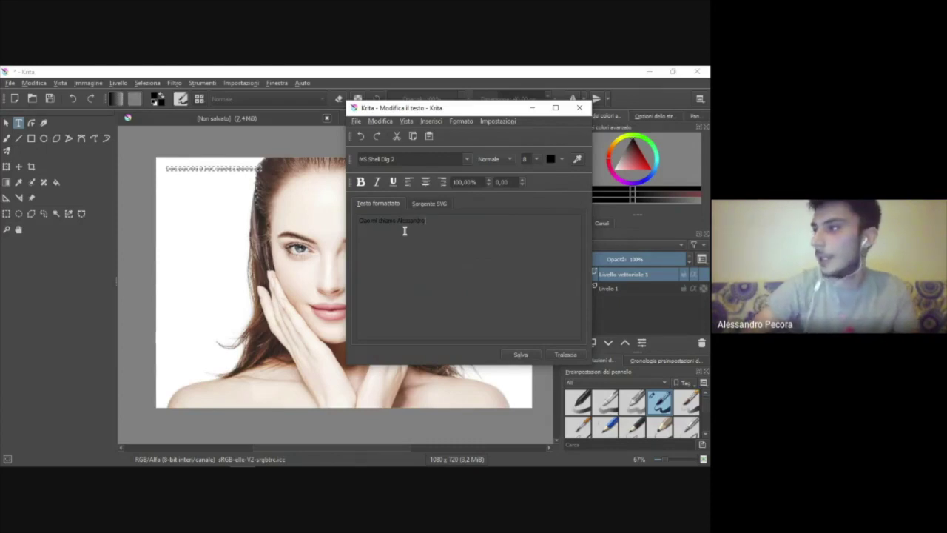
left_click(466, 159)
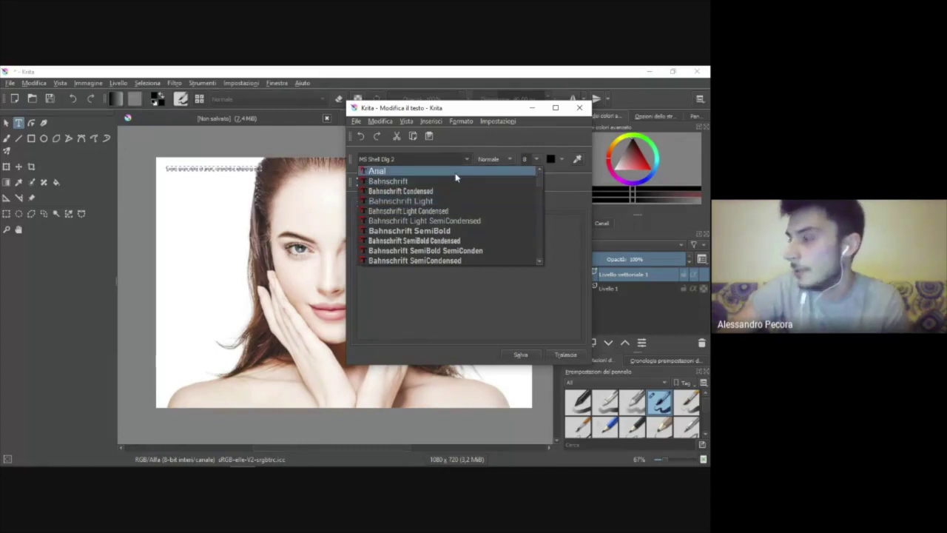
left_click(455, 173)
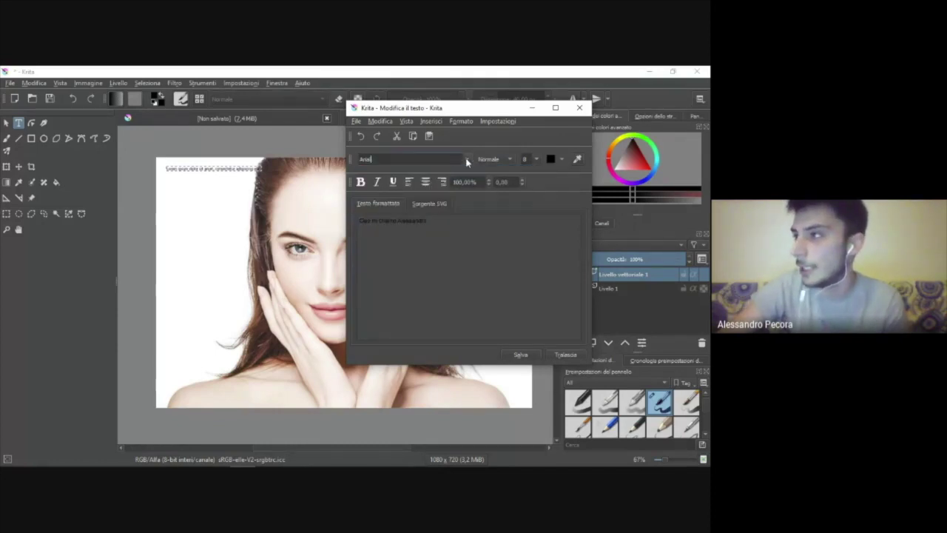
left_click(467, 162)
left_click(444, 230)
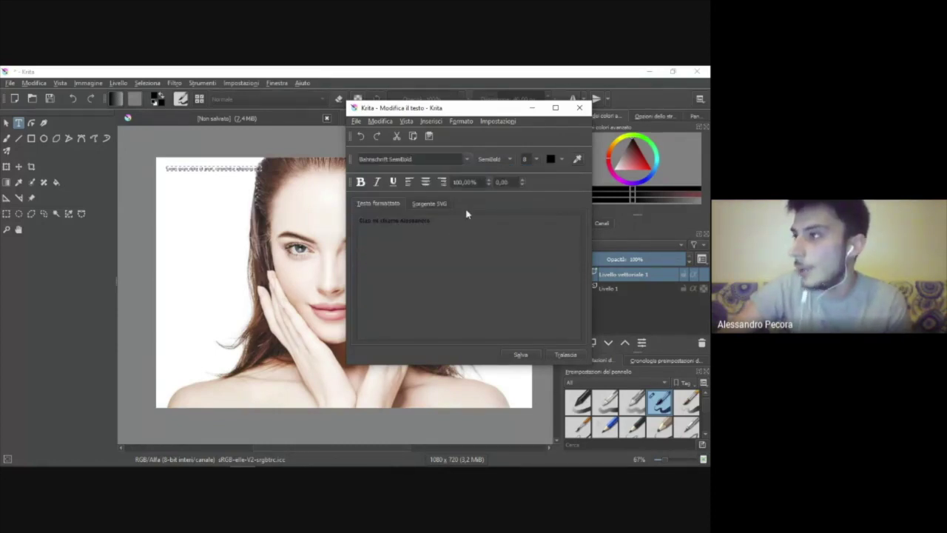
Step: Make the caption size 24 in teal blue and save it onto the image
left_click(534, 159)
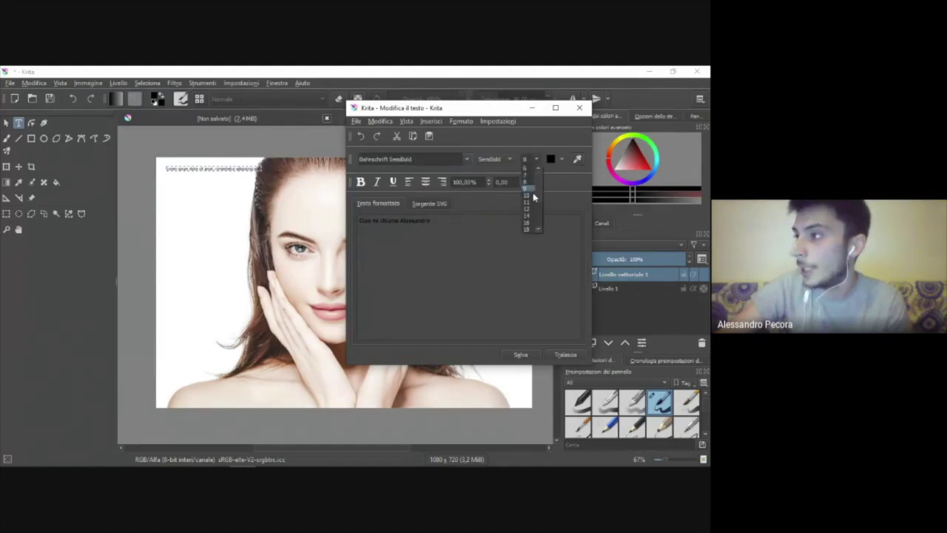
left_click(526, 211)
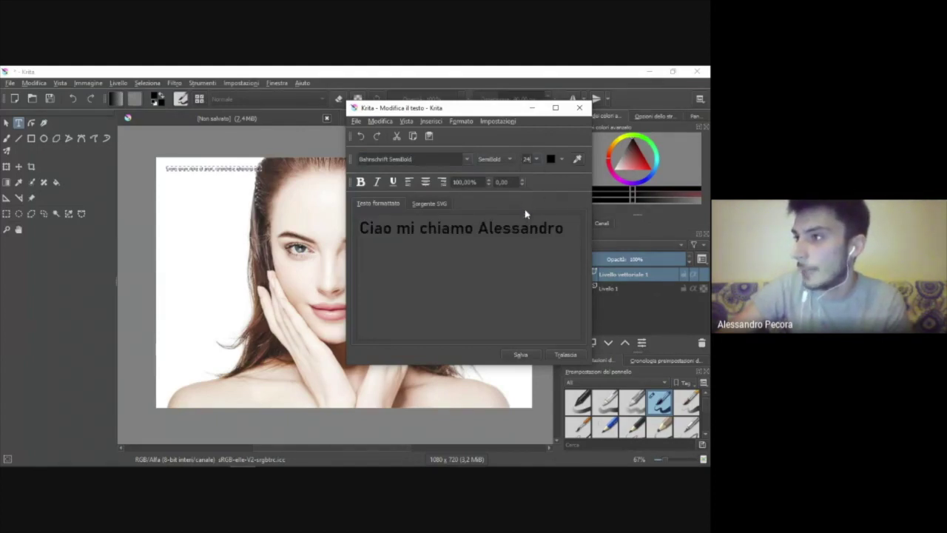
left_click(560, 161)
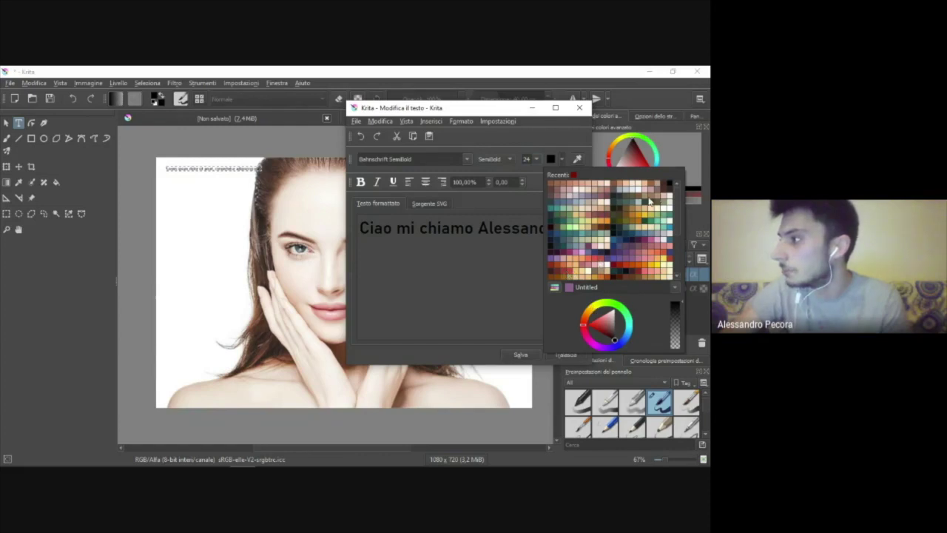
left_click(670, 232)
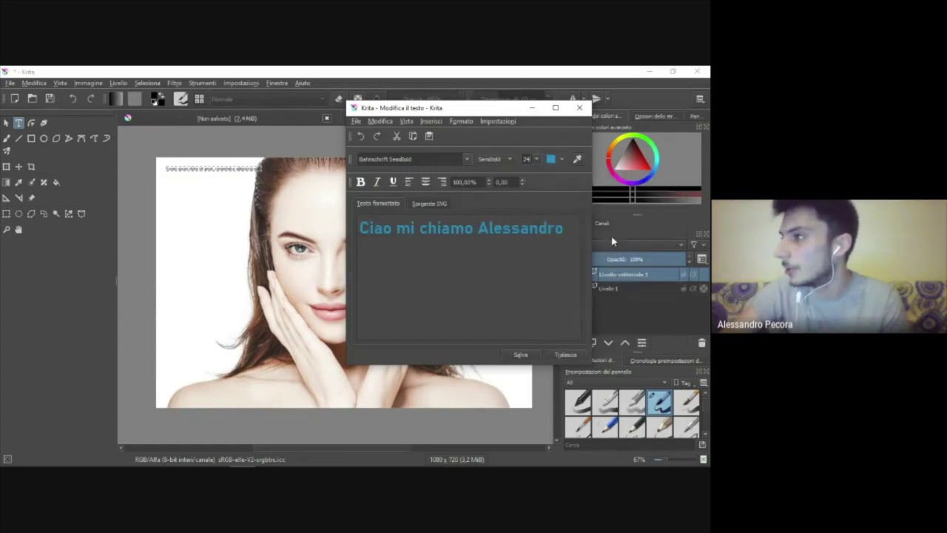
left_click(519, 356)
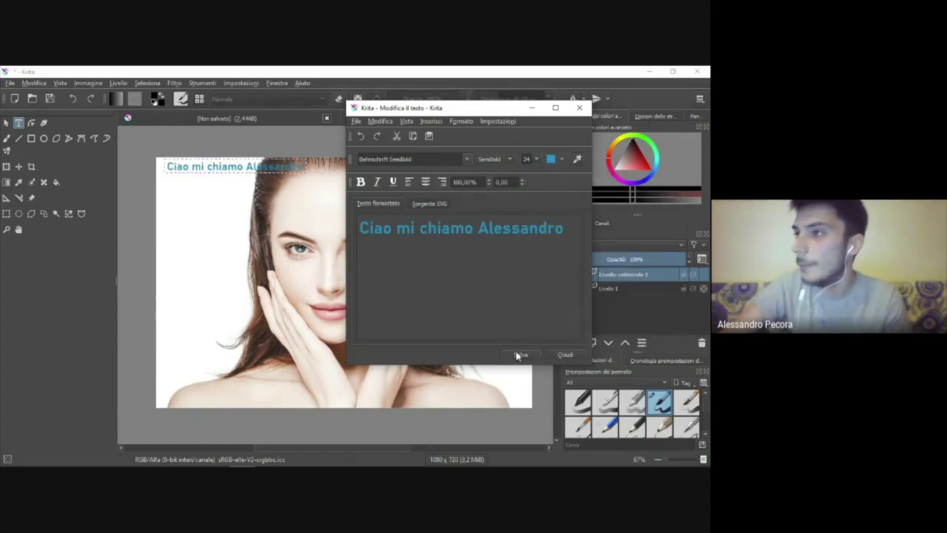
Step: Close the text editor and select the blue caption with the Shape Selection tool
left_click(580, 107)
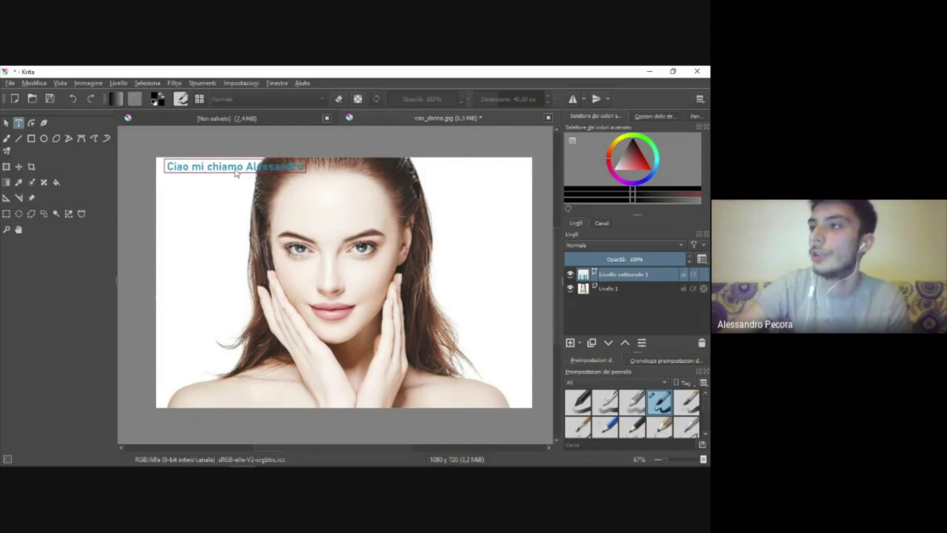
left_click(6, 123)
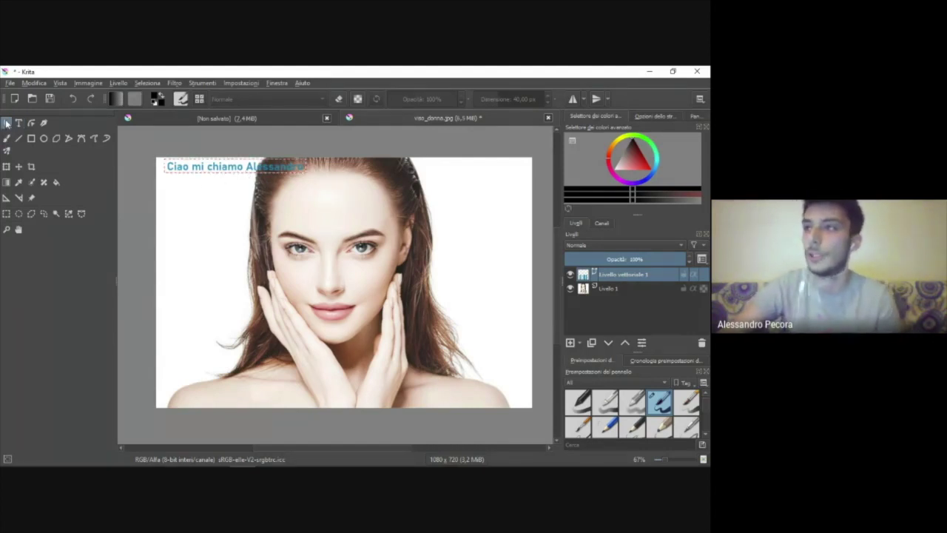
left_click(235, 167)
left_click(19, 123)
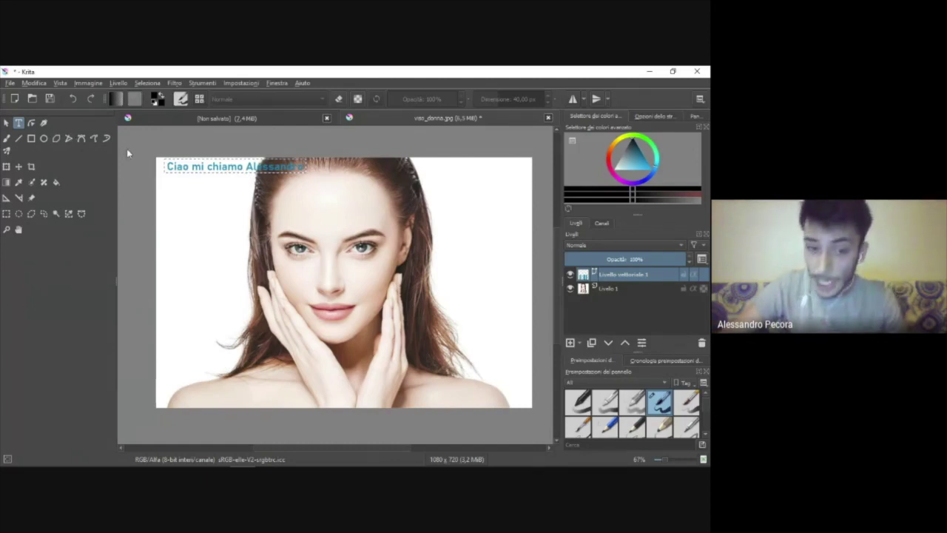
left_click(7, 124)
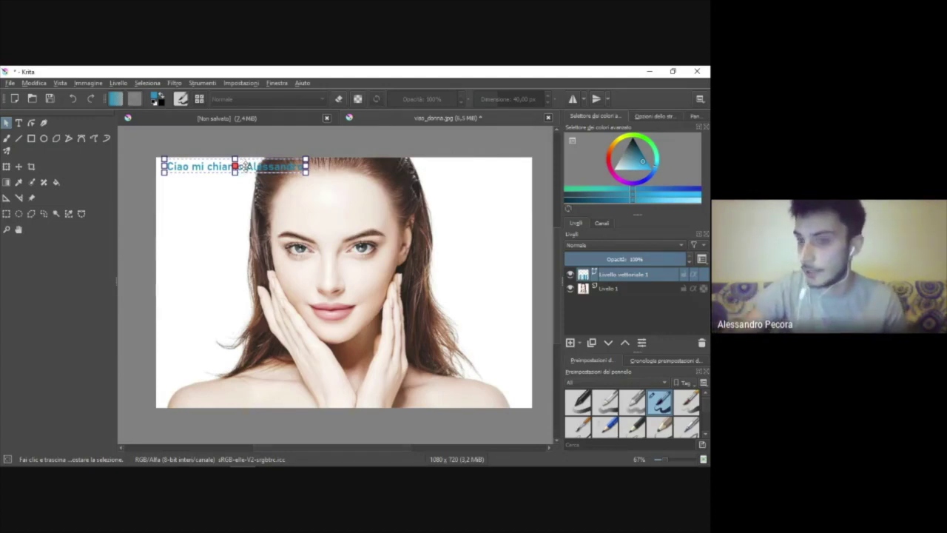
Step: Drag the caption shape down across the photo and drop it at the bottom-left corner
left_click_drag(244, 166, 244, 216)
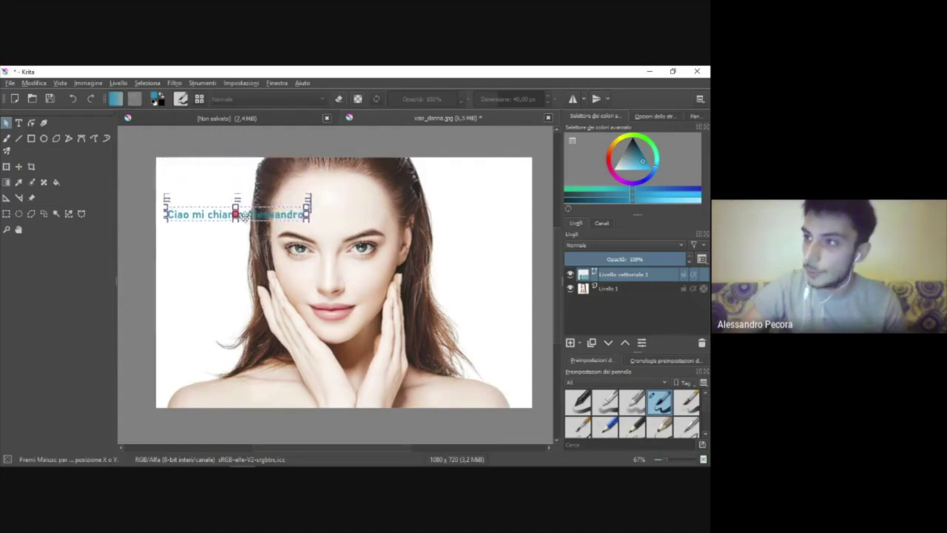
left_click_drag(244, 215, 244, 242)
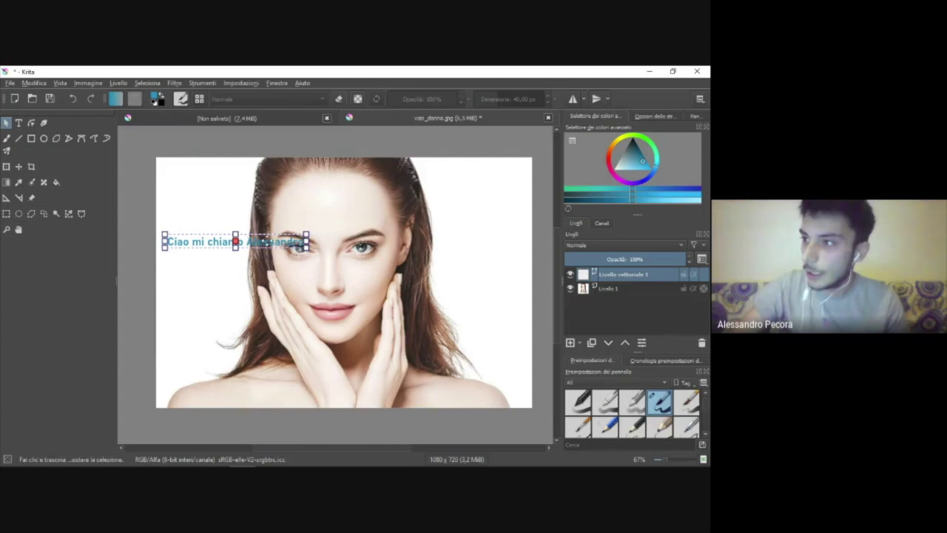
mouse_move(246, 242)
left_mouse_down()
mouse_move(491, 228)
mouse_move(464, 393)
left_mouse_up()
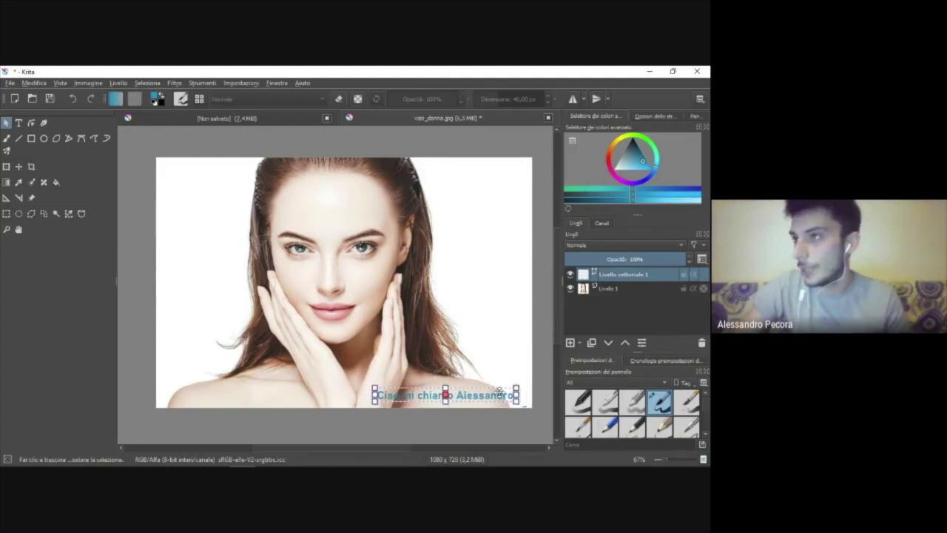
left_click_drag(474, 396, 264, 393)
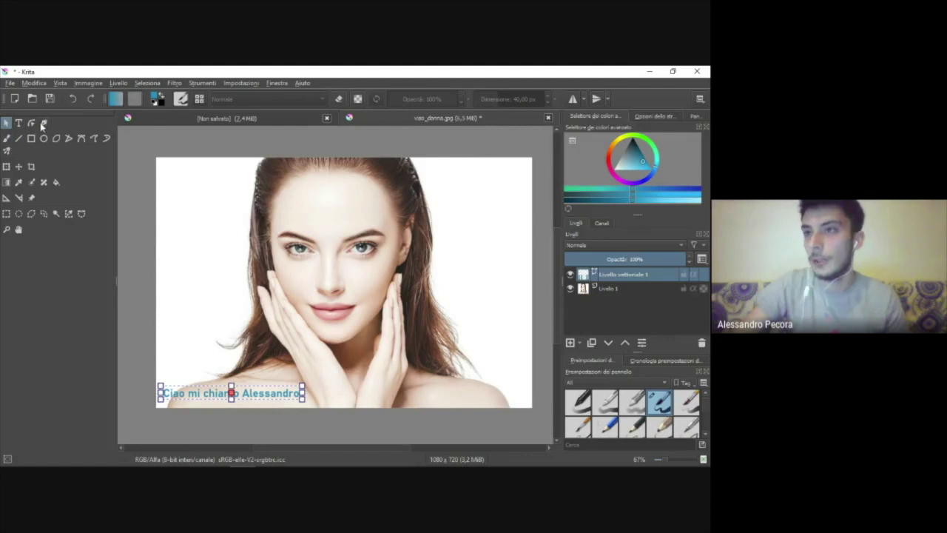
left_click(7, 139)
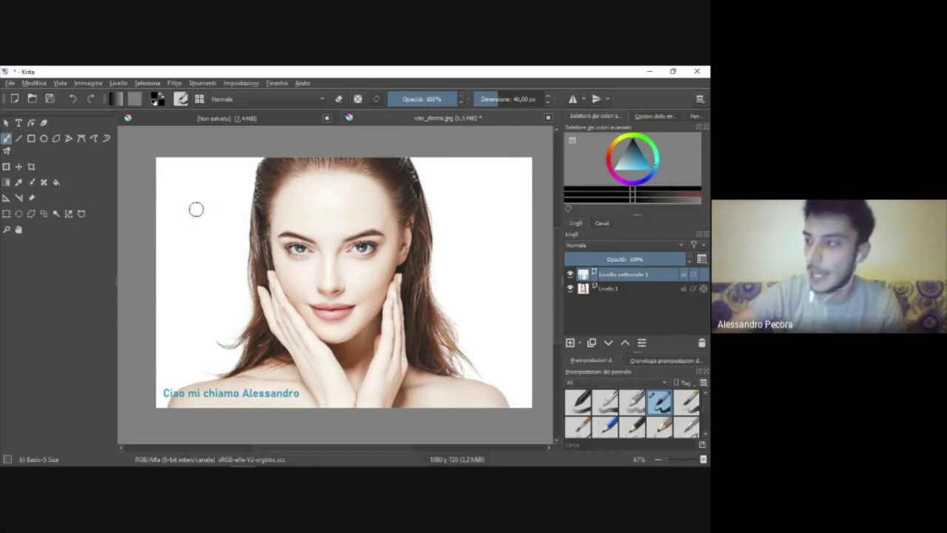
left_click(198, 186)
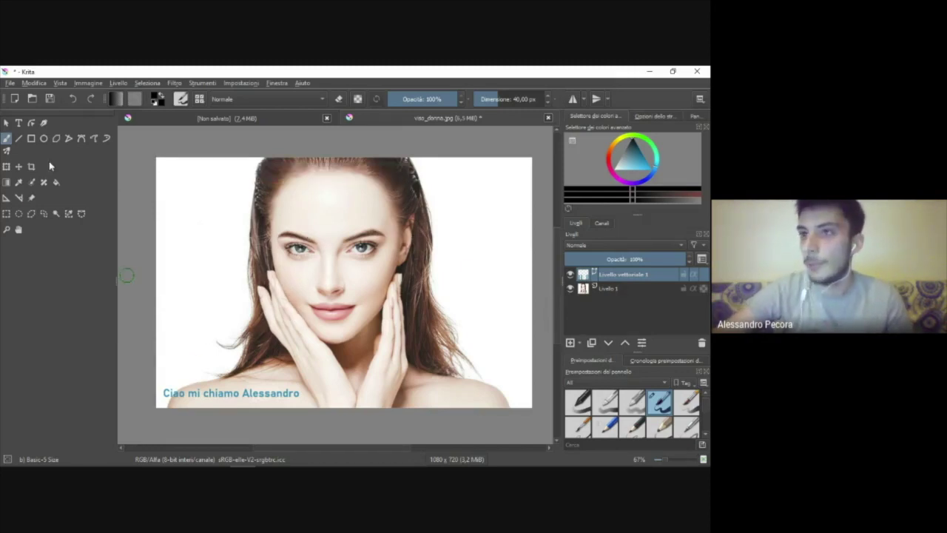
left_click(18, 124)
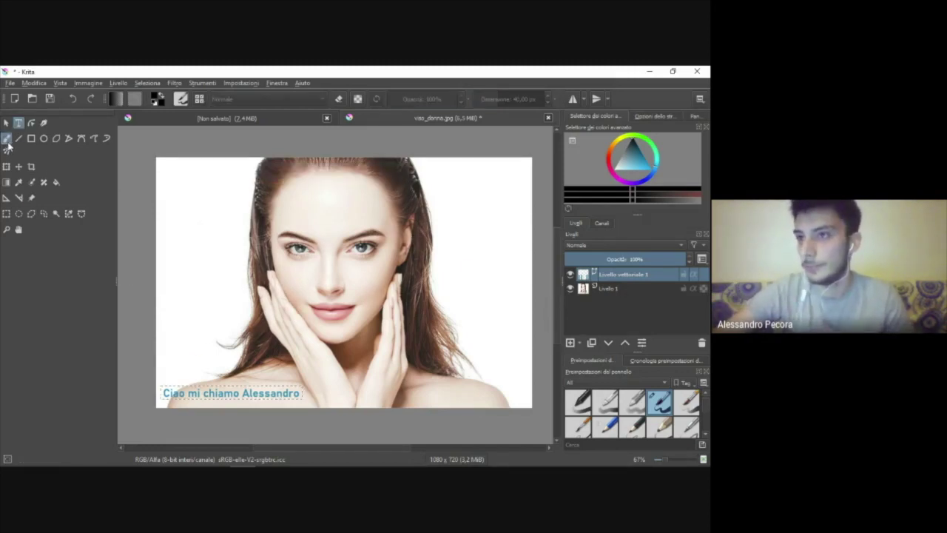
left_click(7, 140)
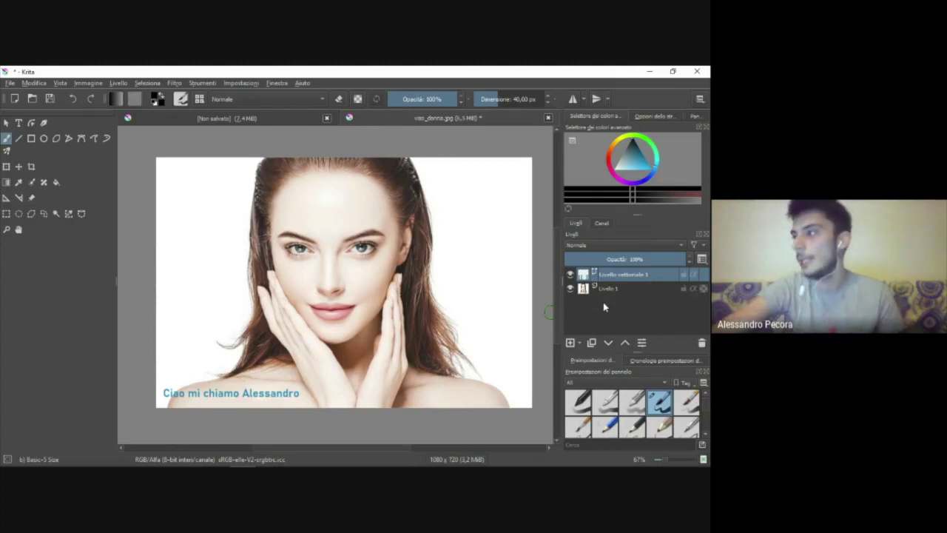
left_click(620, 288)
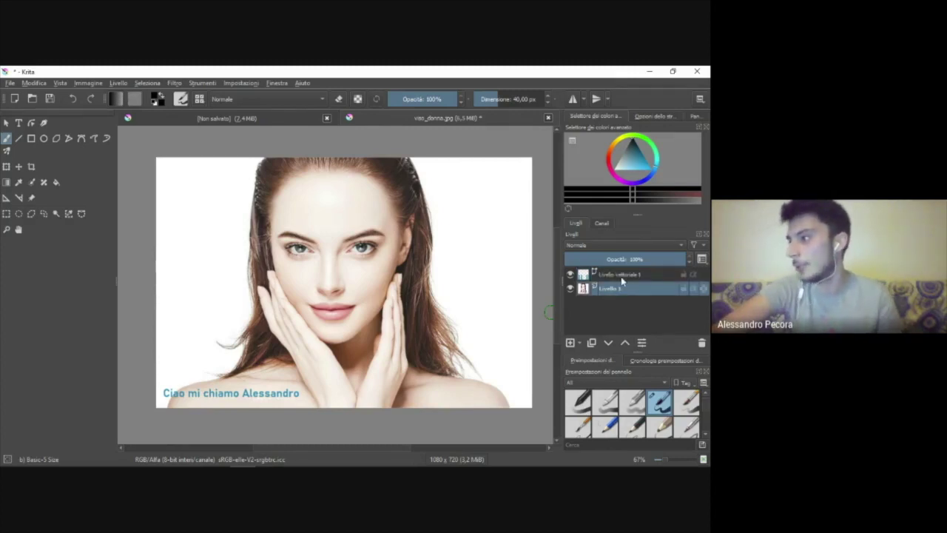
left_click(622, 277)
left_click(617, 290)
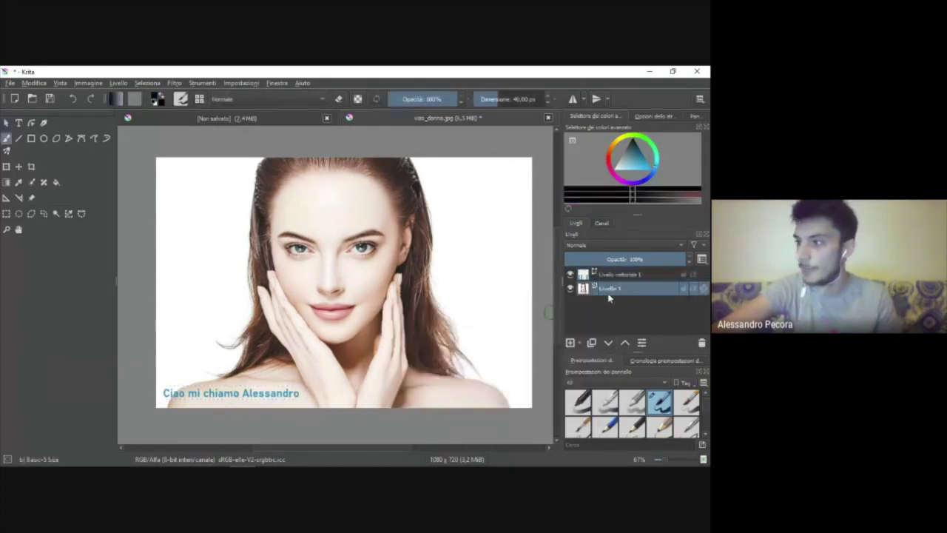
left_click(626, 275)
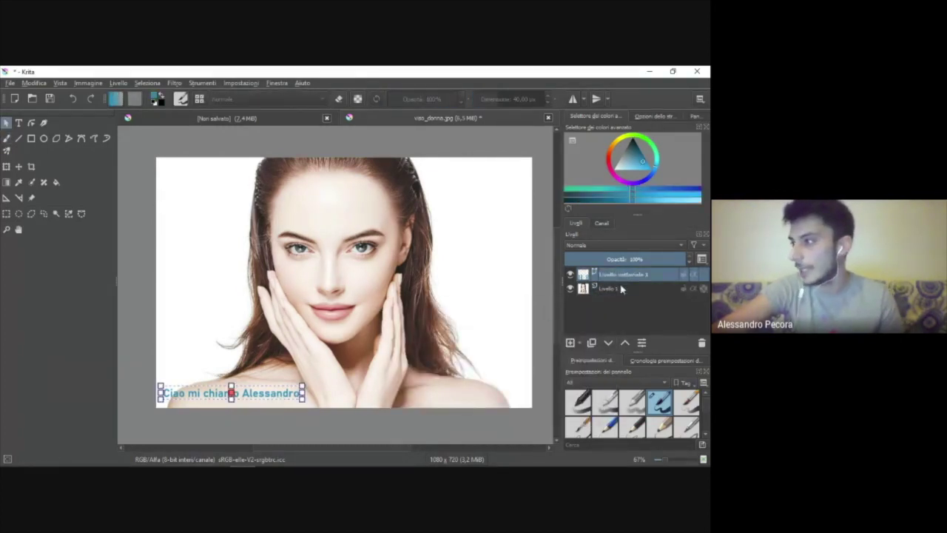
left_click(610, 290)
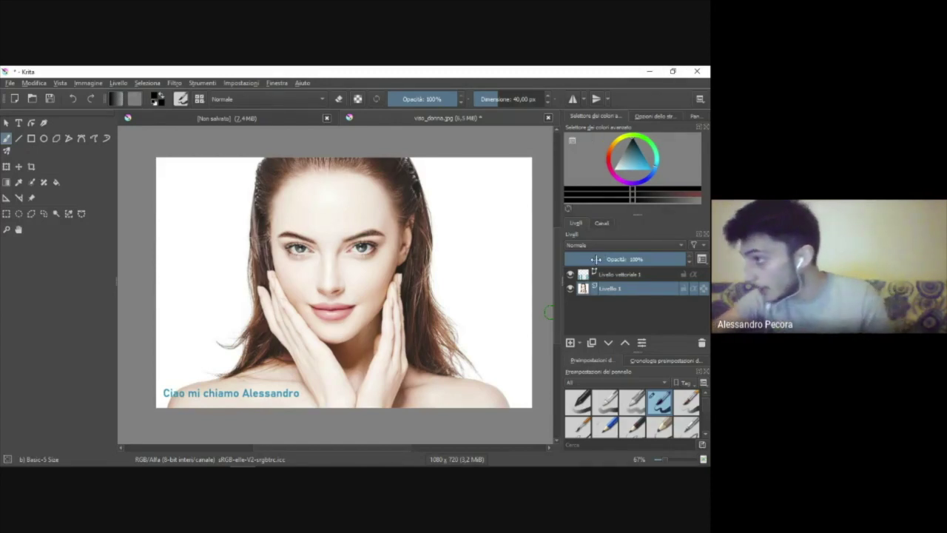
left_click(616, 275)
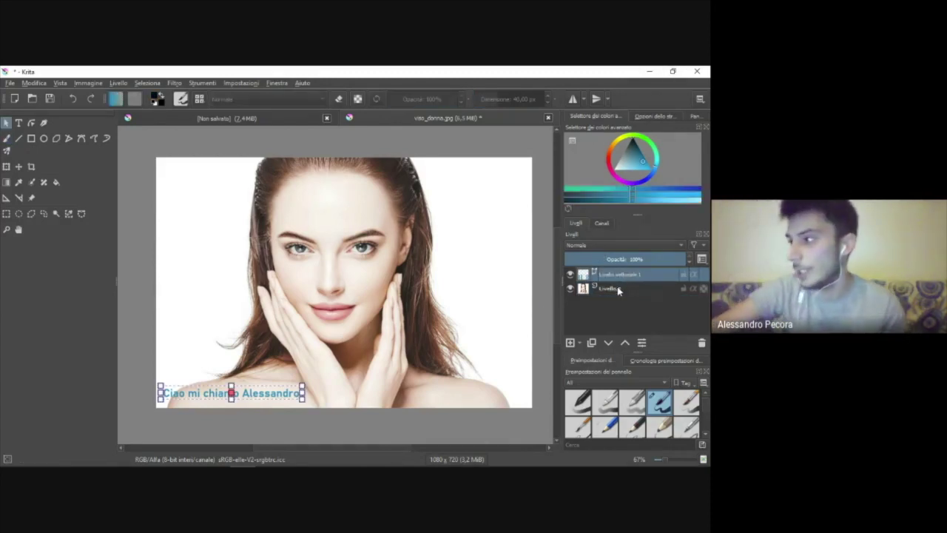
left_click(619, 291)
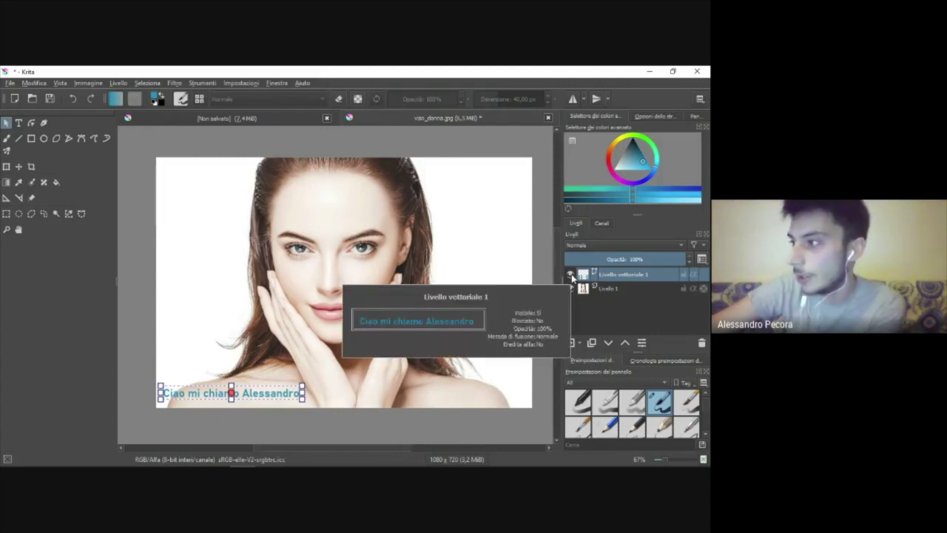
left_click(570, 274)
left_click(571, 275)
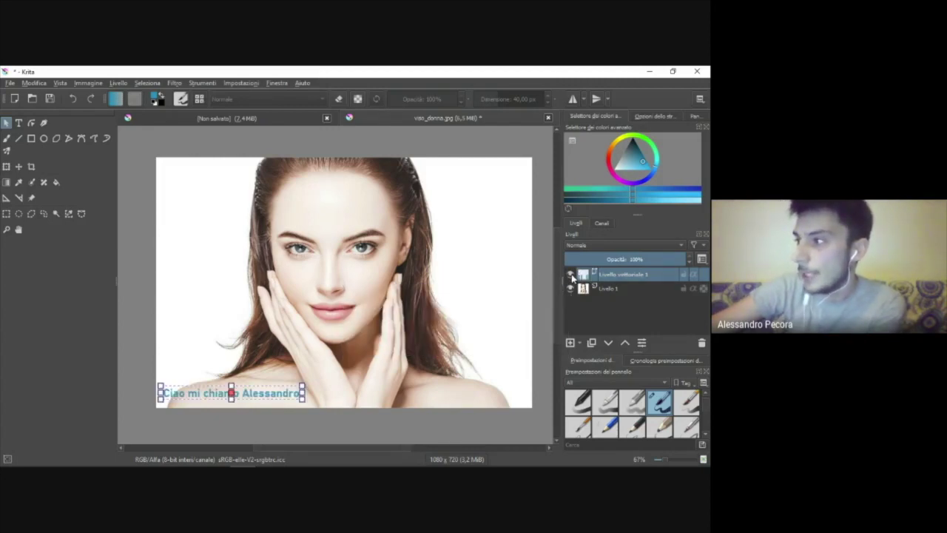
left_click(570, 275)
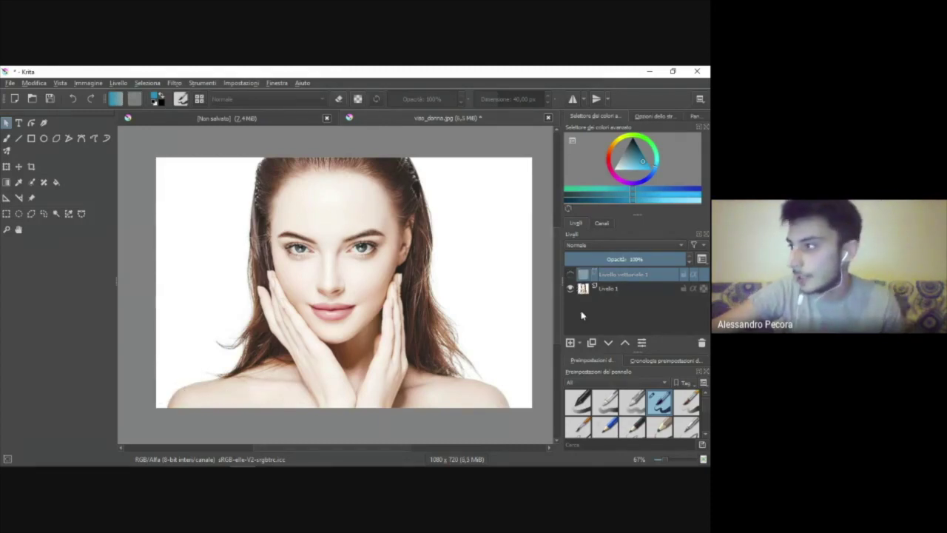
left_click(571, 276)
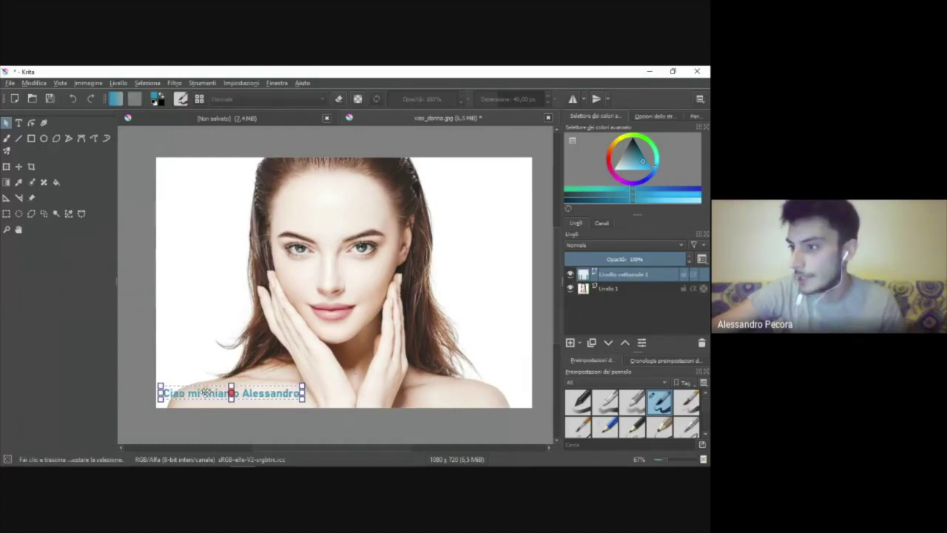
left_click(626, 290)
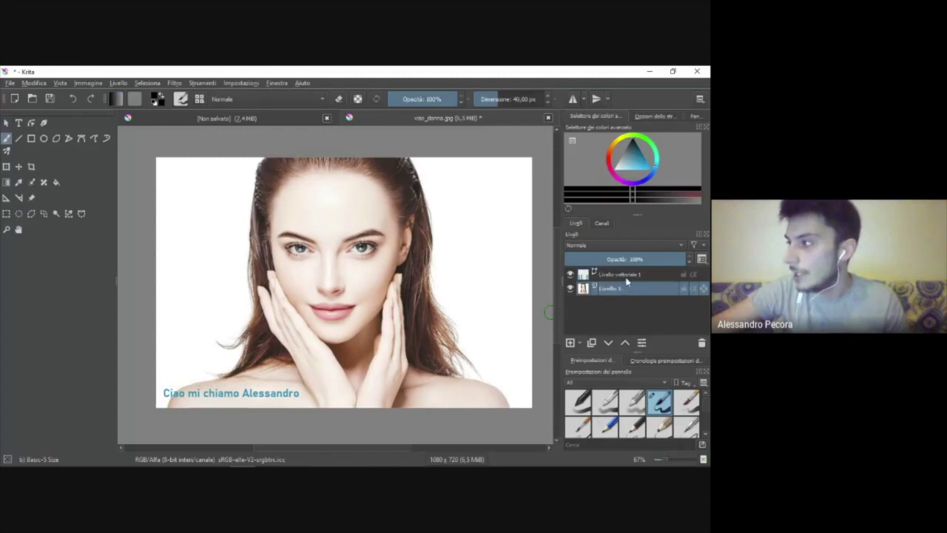
left_click(627, 278)
left_click(618, 289)
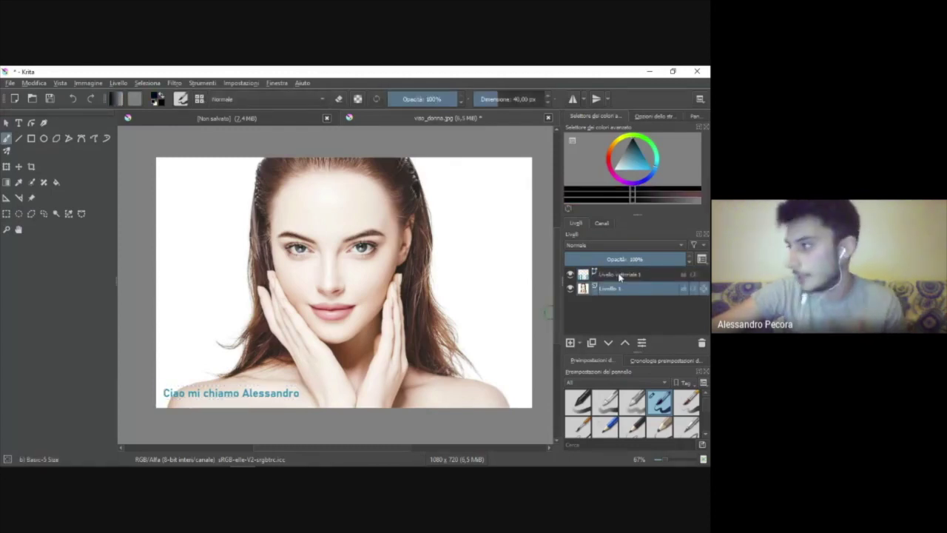
left_click(615, 277)
left_click(616, 289)
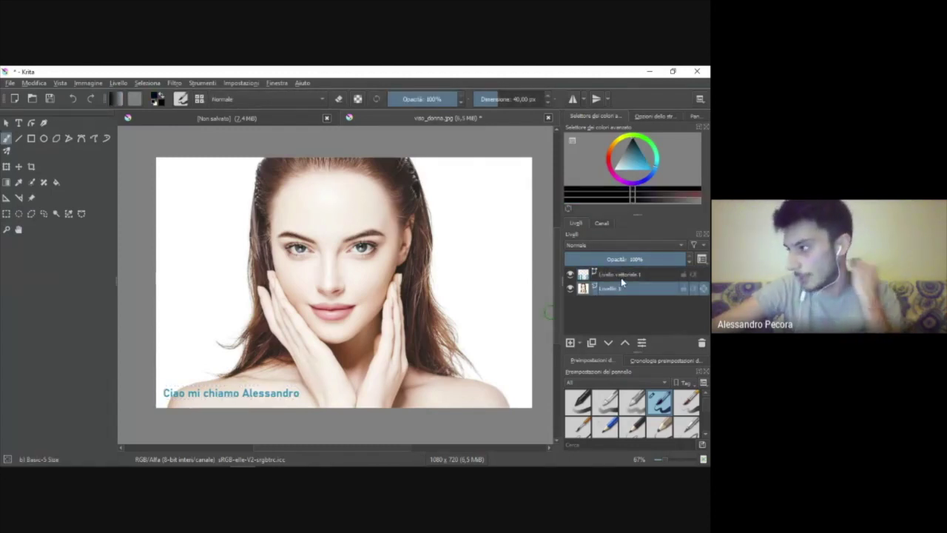
left_click(621, 277)
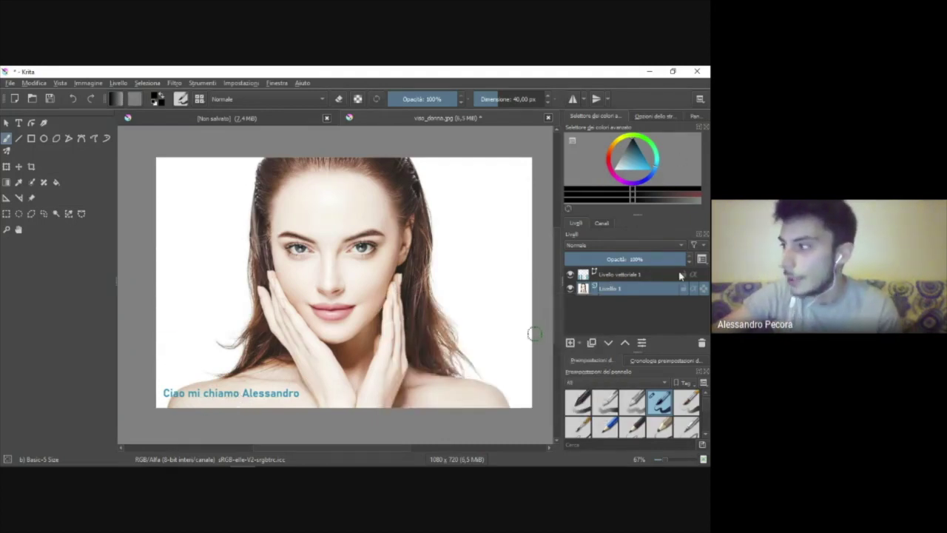
left_click(640, 278)
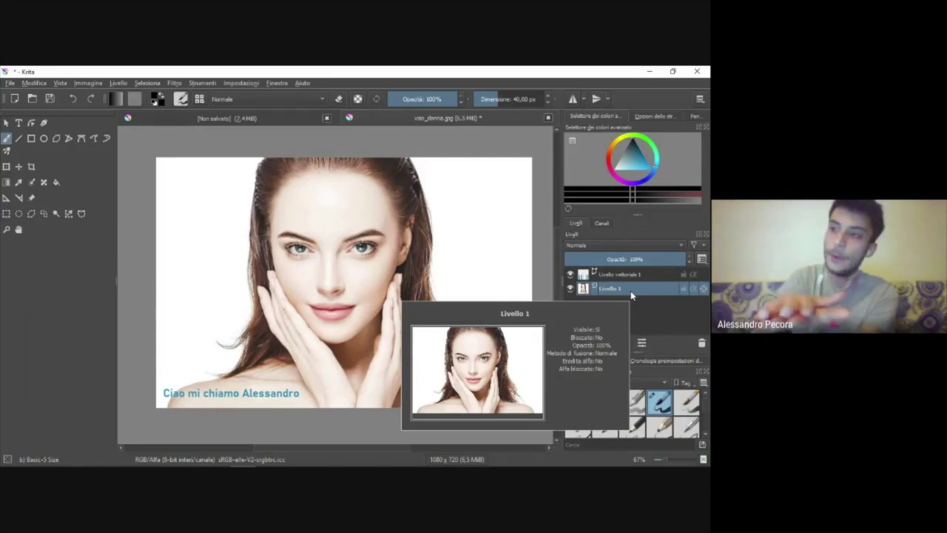
mouse_move(614, 288)
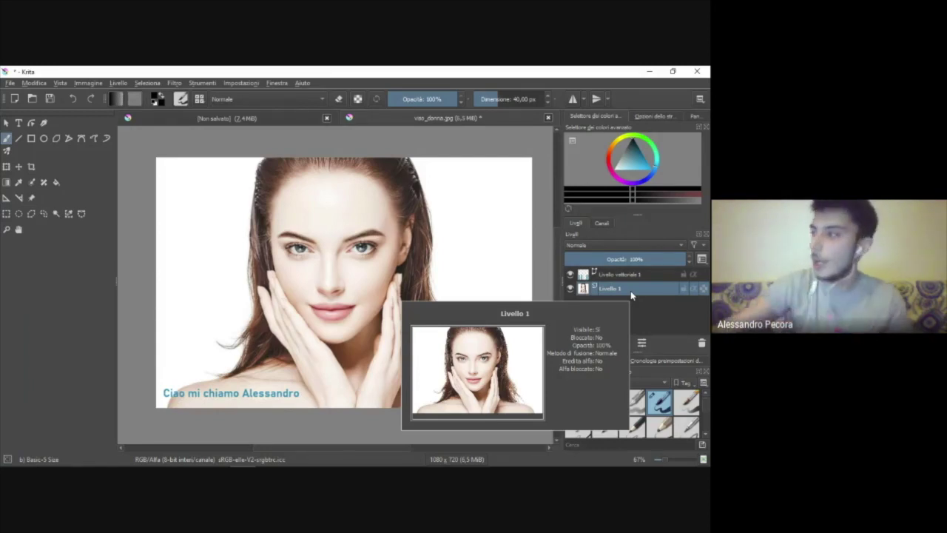
left_click(622, 274)
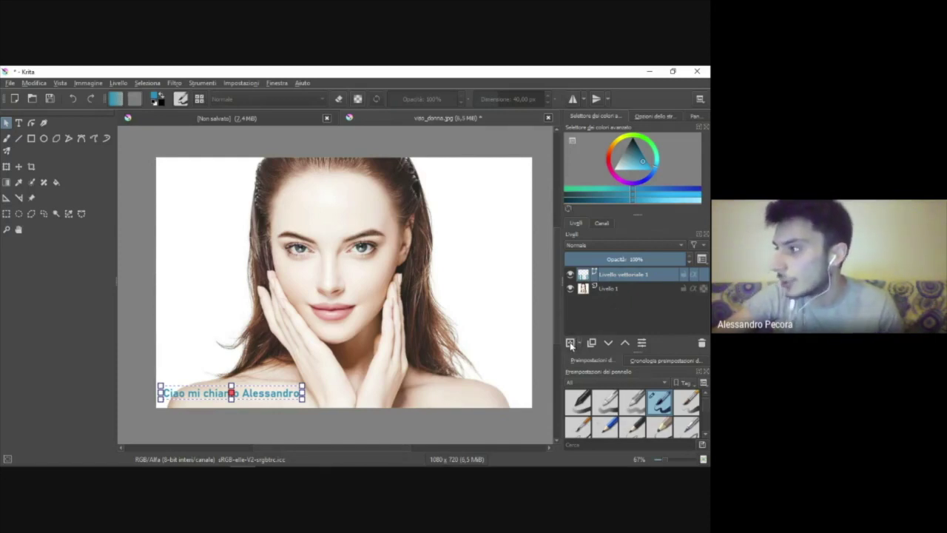
Step: Add paint layer Livello 2, paint two thick black loops over forehead and cheek, then hide it
left_click(571, 343)
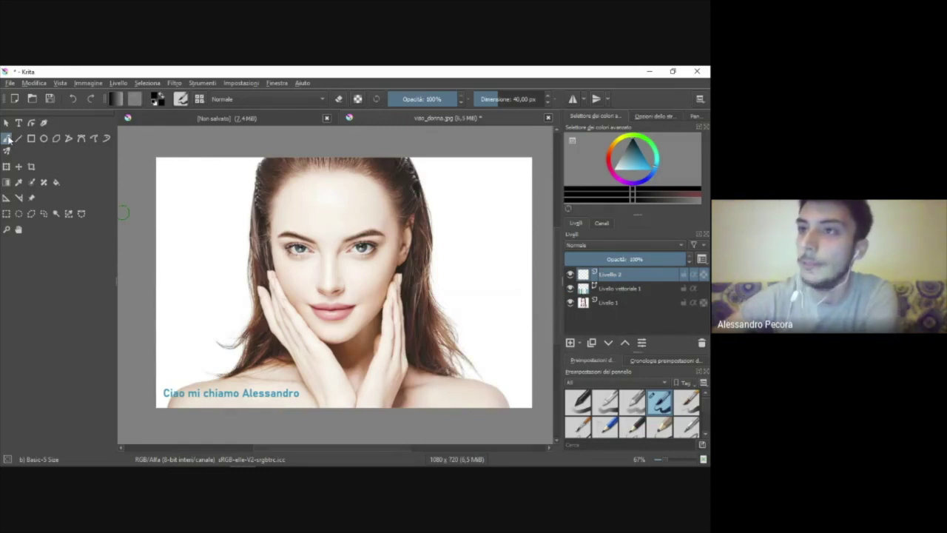
mouse_move(222, 214)
left_mouse_down()
mouse_move(296, 225)
mouse_move(285, 190)
mouse_move(225, 179)
left_mouse_up()
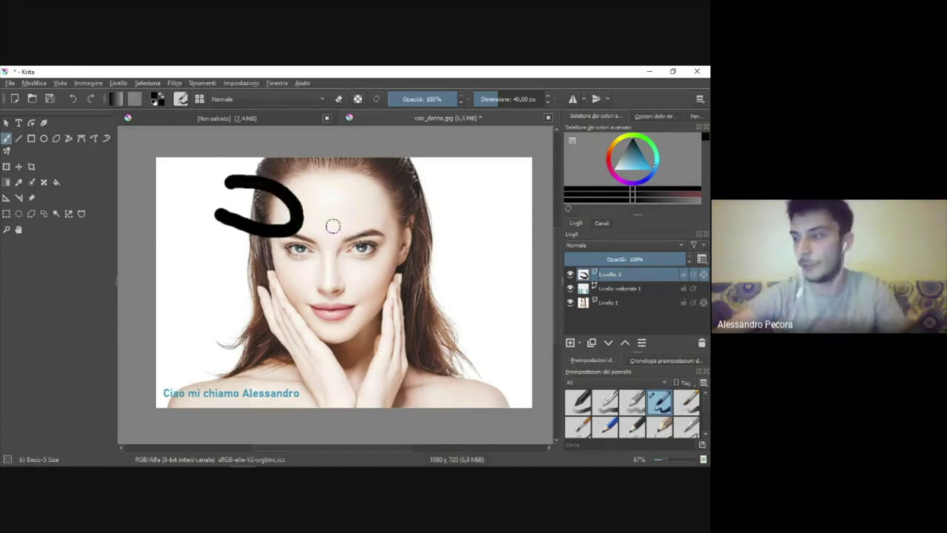
mouse_move(317, 215)
left_mouse_down()
mouse_move(481, 237)
mouse_move(412, 339)
mouse_move(376, 334)
left_mouse_up()
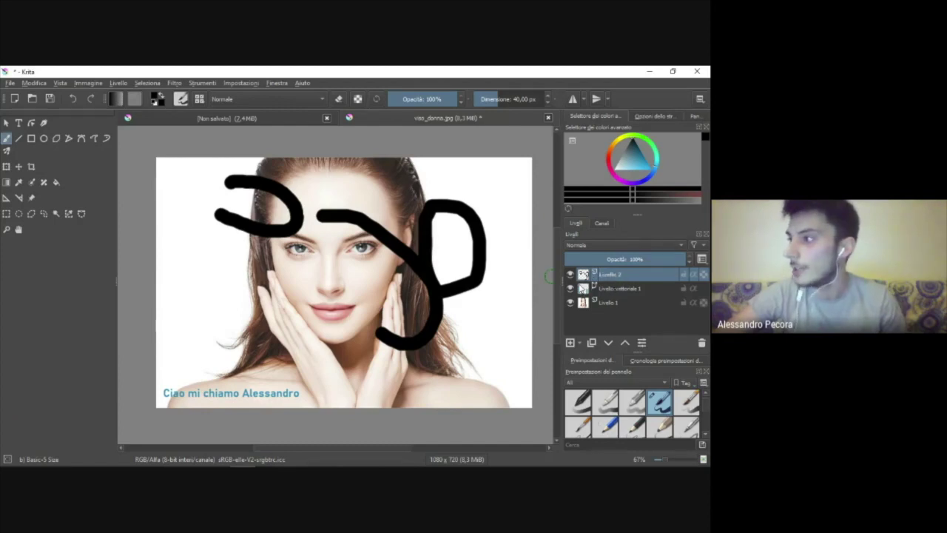
left_click(570, 279)
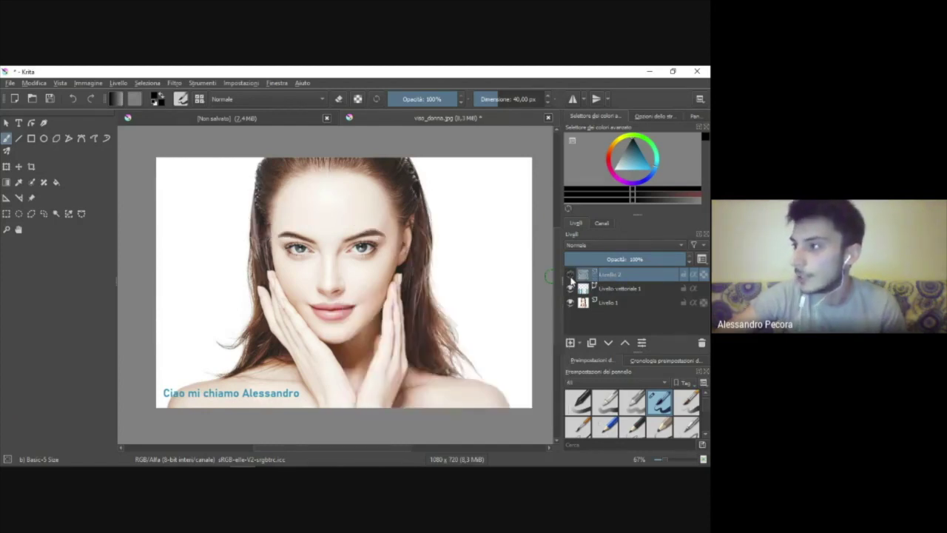
Step: Toggle Livello 2's visibility several times, ending with the black strokes shown
left_click(570, 278)
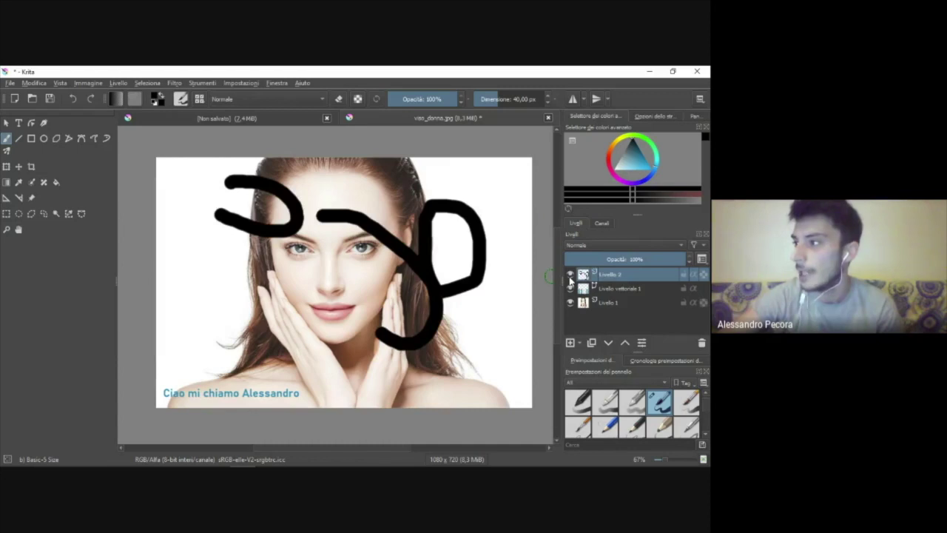
left_click(571, 278)
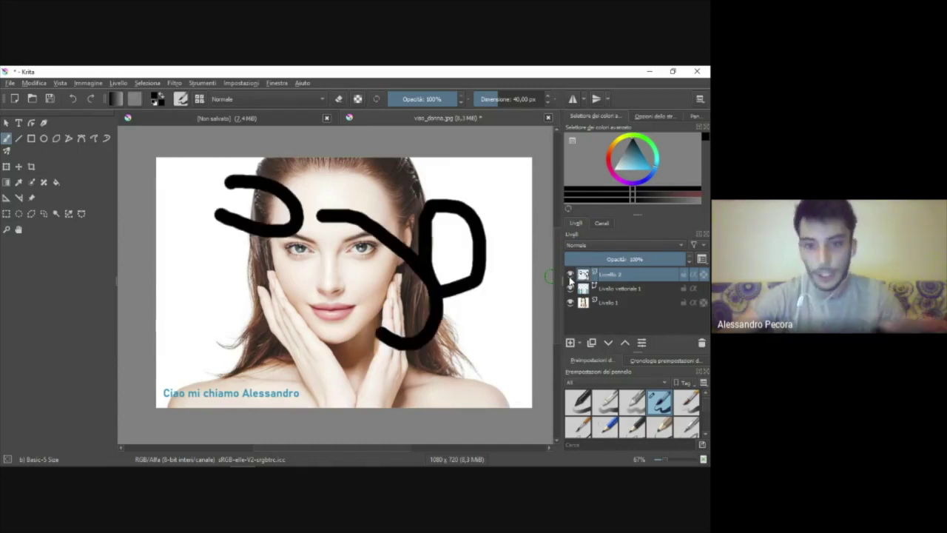
left_click(570, 278)
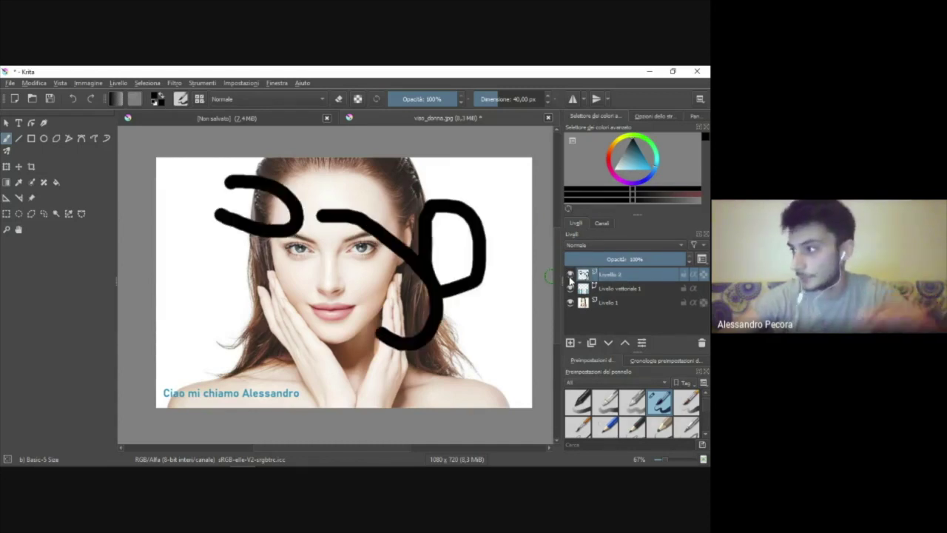
left_click(570, 278)
left_click(571, 275)
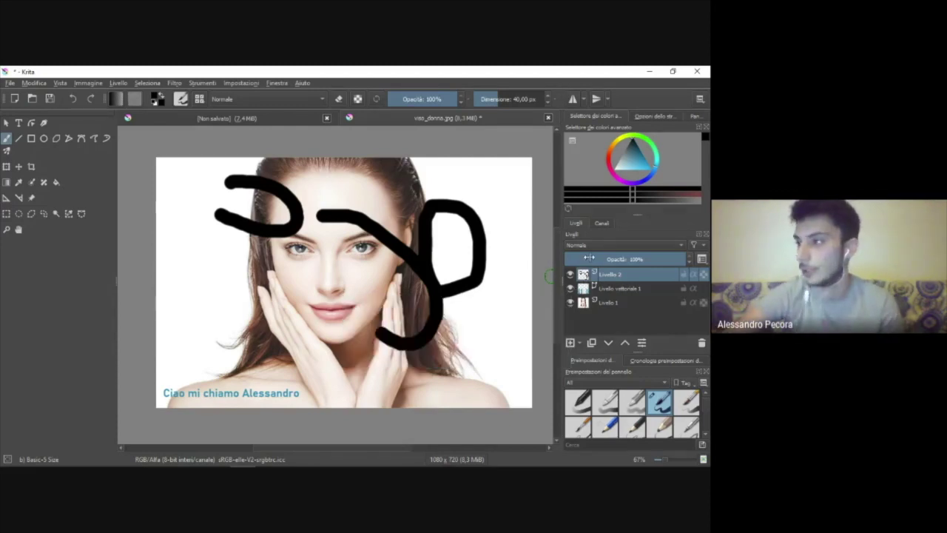
left_click(571, 276)
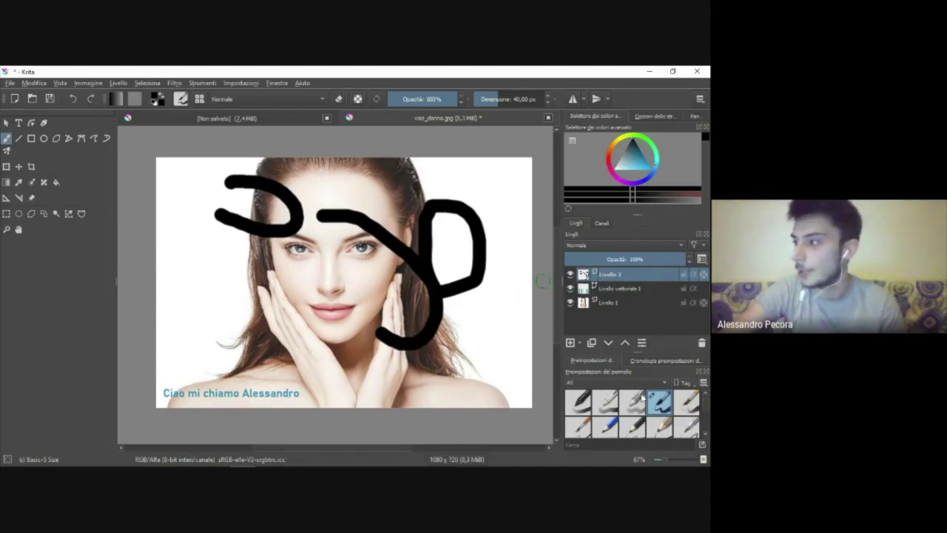
scroll(641, 399, "up", 1)
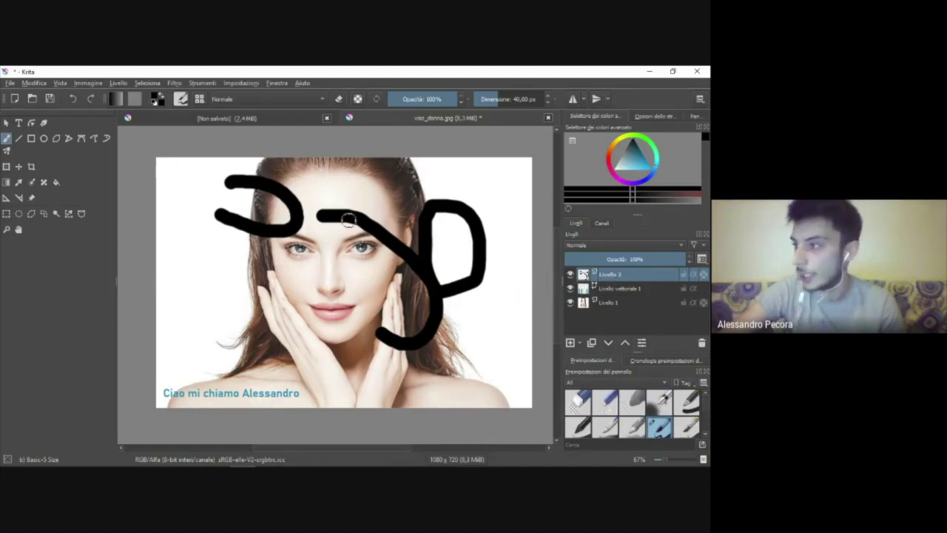
Step: Erase parts of the strokes and photo with Eraser Circle, then undo everything with Ctrl+Z
left_click(583, 408)
mouse_move(370, 265)
left_mouse_down()
mouse_move(449, 232)
mouse_move(434, 284)
mouse_move(401, 312)
mouse_move(469, 258)
mouse_move(484, 283)
mouse_move(394, 358)
mouse_move(441, 289)
mouse_move(438, 170)
mouse_move(437, 214)
mouse_move(501, 232)
left_mouse_up()
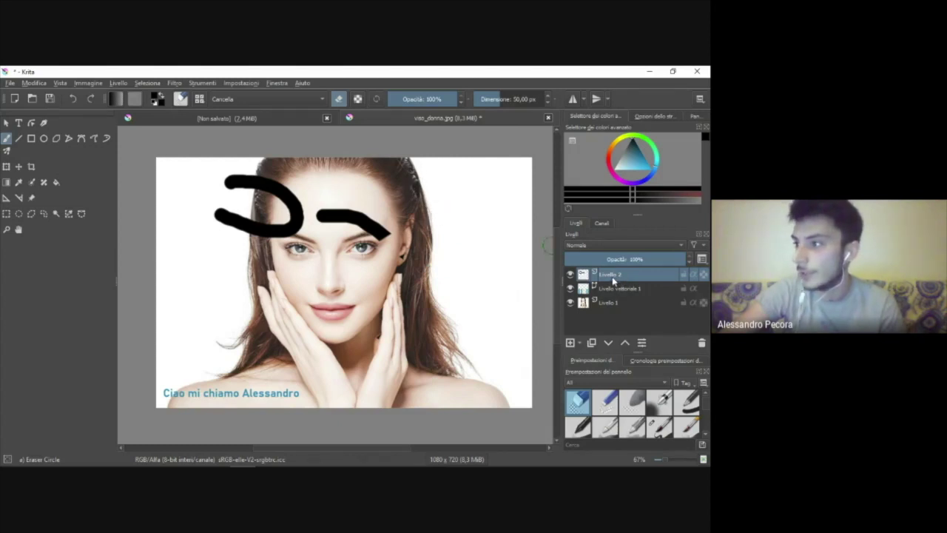
left_click_drag(417, 234, 387, 231)
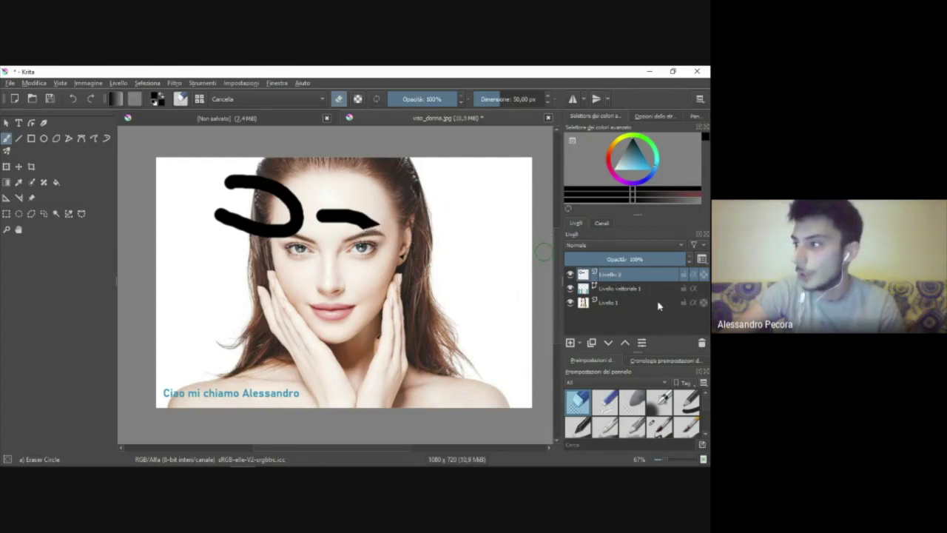
left_click(621, 302)
mouse_move(409, 226)
left_mouse_down()
mouse_move(363, 250)
mouse_move(376, 212)
mouse_move(362, 203)
mouse_move(316, 232)
mouse_move(314, 196)
mouse_move(266, 244)
mouse_move(278, 207)
mouse_move(369, 206)
left_mouse_up()
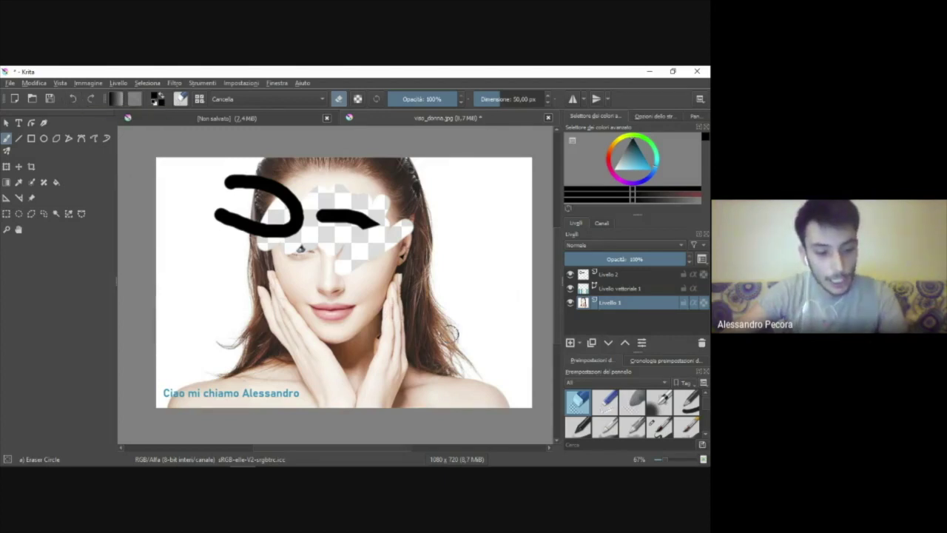
key("ctrl+z")
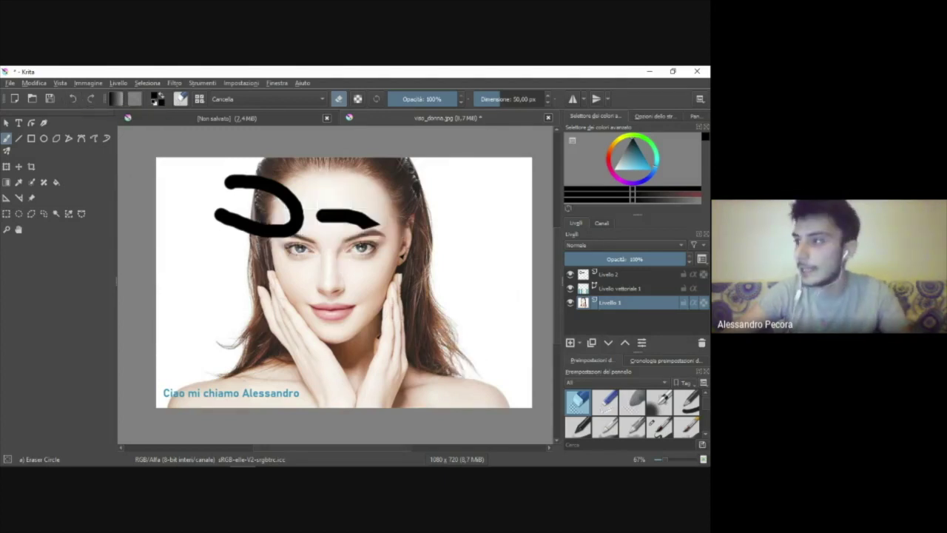
left_click_drag(377, 226, 429, 315)
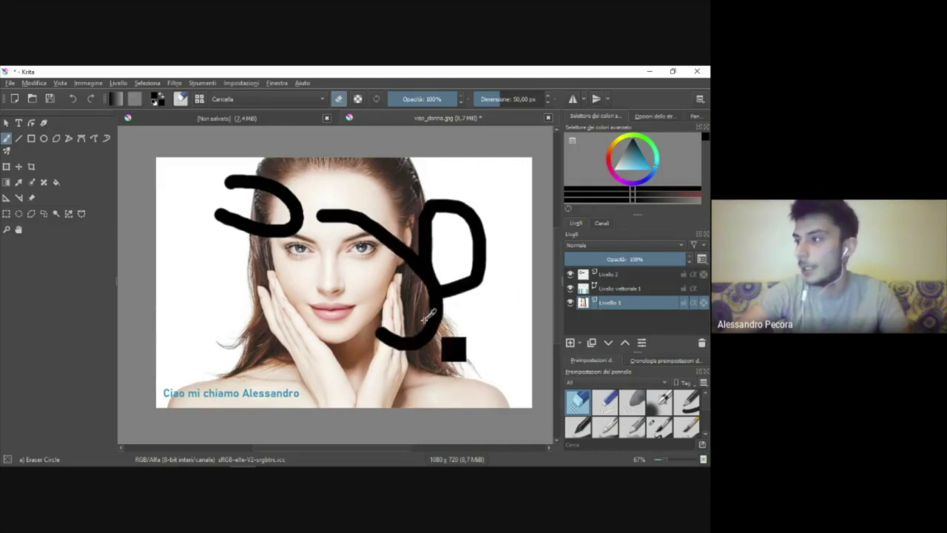
key("ctrl+z")
key("ctrl+z")
key("ctrl+z")
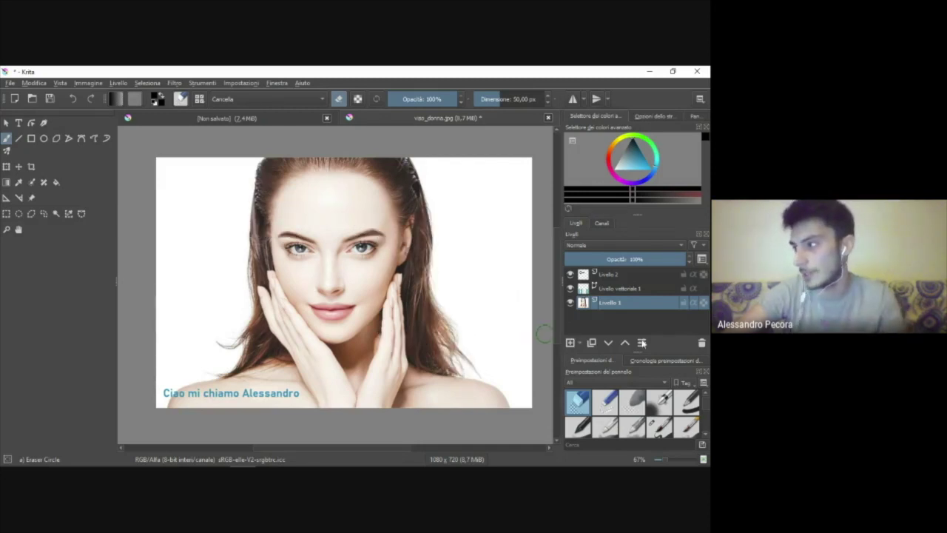
Step: On Livello 2, try and undo a soft dark Airbrush Soft stroke, then paint a thick Basic-1 40 px frame
left_click(618, 274)
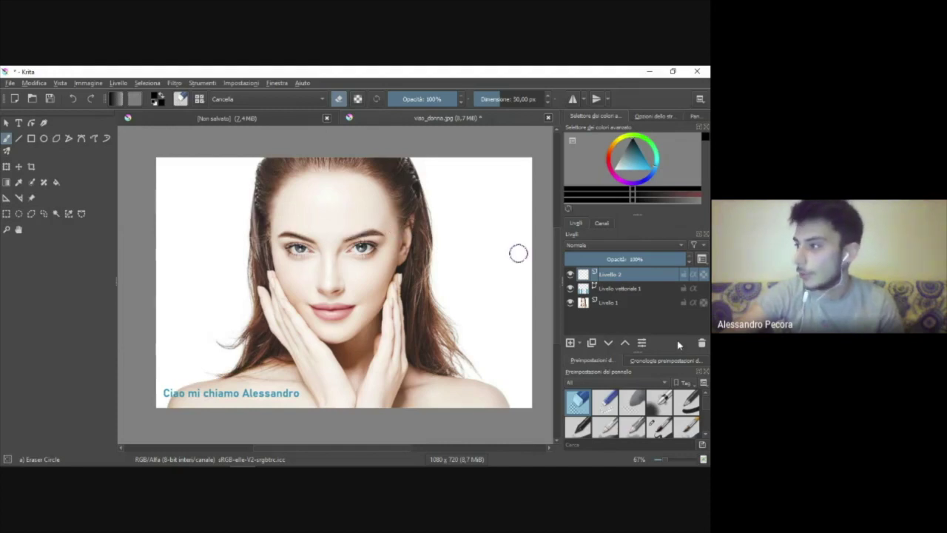
left_click(663, 403)
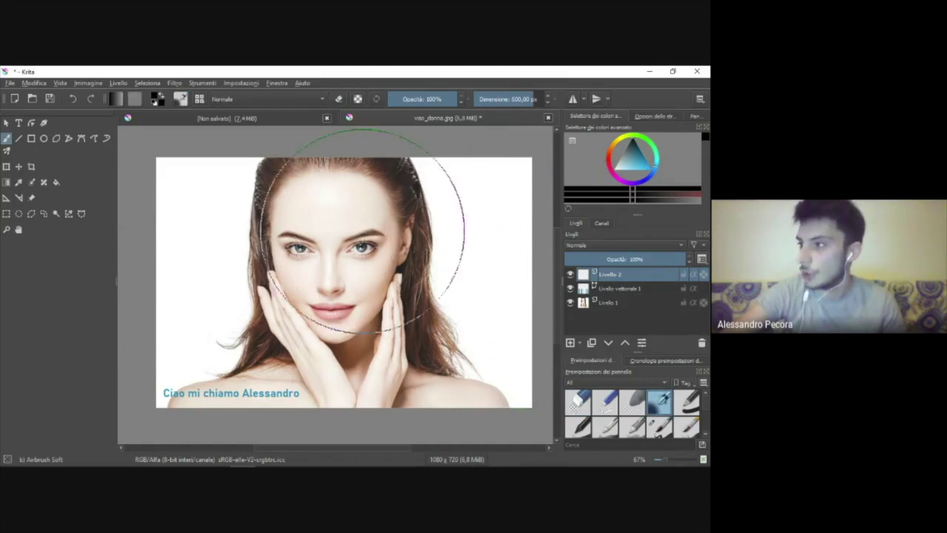
mouse_move(244, 268)
left_mouse_down()
mouse_move(333, 285)
mouse_move(423, 265)
left_mouse_up()
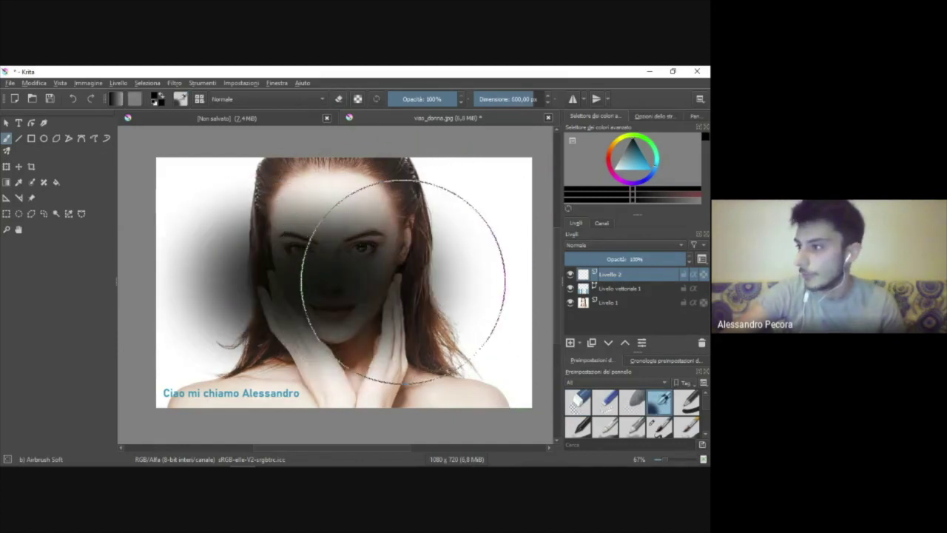
key("ctrl+z")
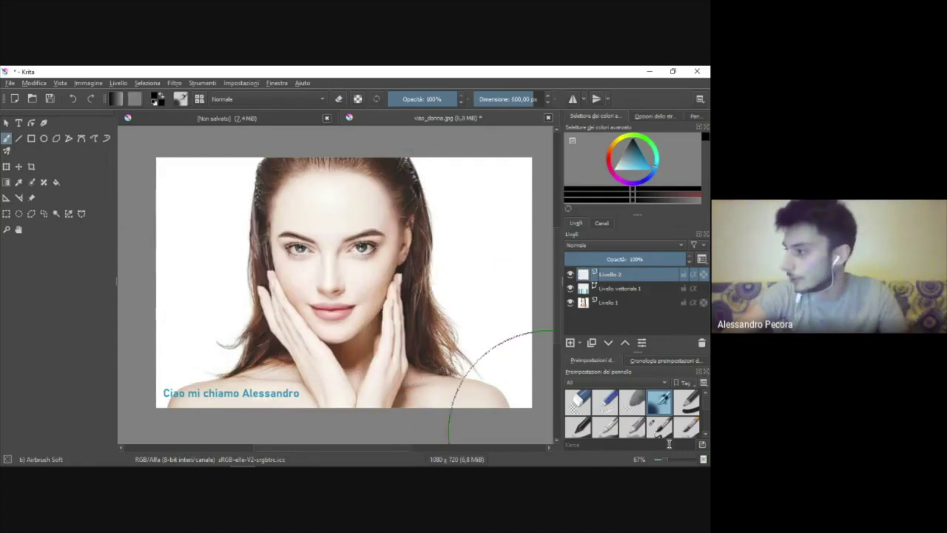
key("slash")
mouse_move(252, 224)
left_mouse_down()
mouse_move(429, 213)
mouse_move(457, 237)
mouse_move(461, 299)
mouse_move(417, 318)
mouse_move(203, 313)
mouse_move(197, 222)
mouse_move(264, 224)
left_mouse_up()
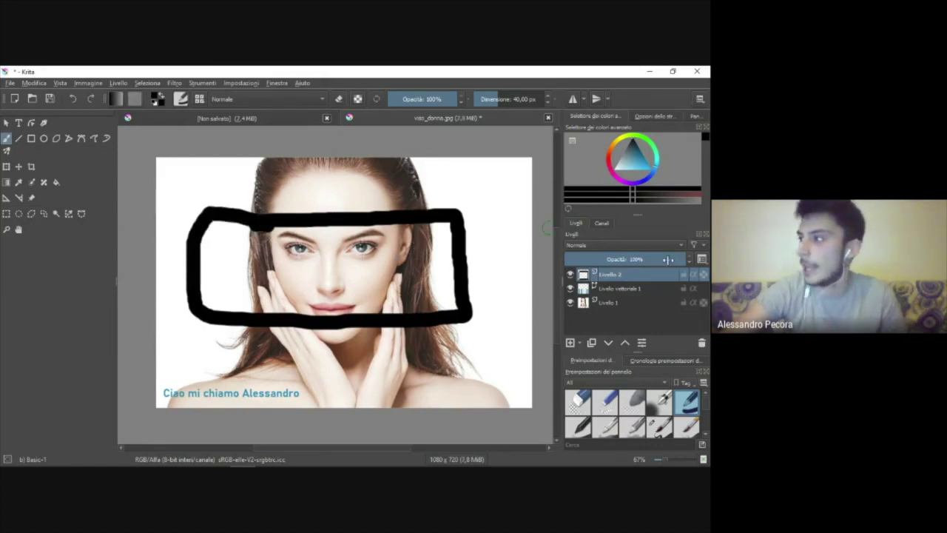
Step: Set the stroke layer to about 65% opacity, then fade the caption layer to ~48% and back to ~100%
mouse_move(656, 257)
left_mouse_down()
mouse_move(672, 259)
mouse_move(622, 259)
left_mouse_up()
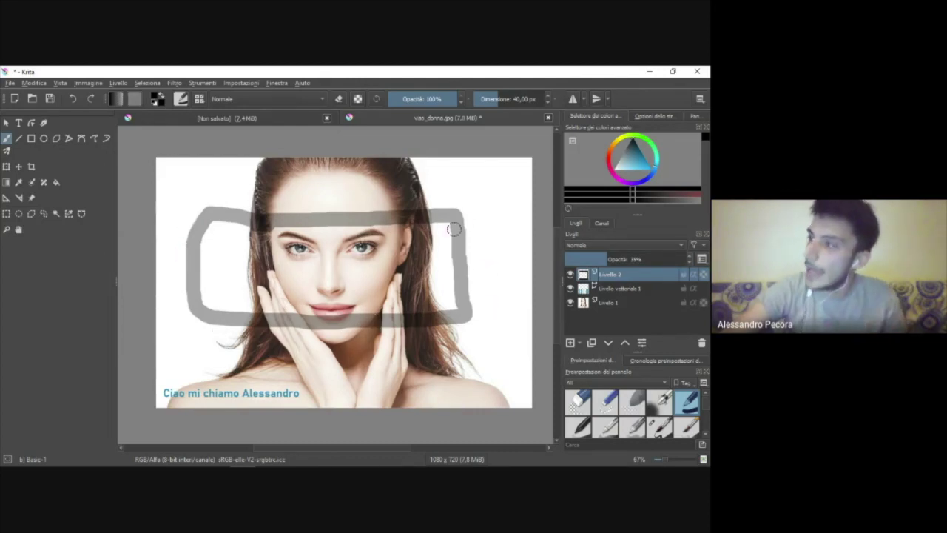
left_click_drag(619, 260, 642, 259)
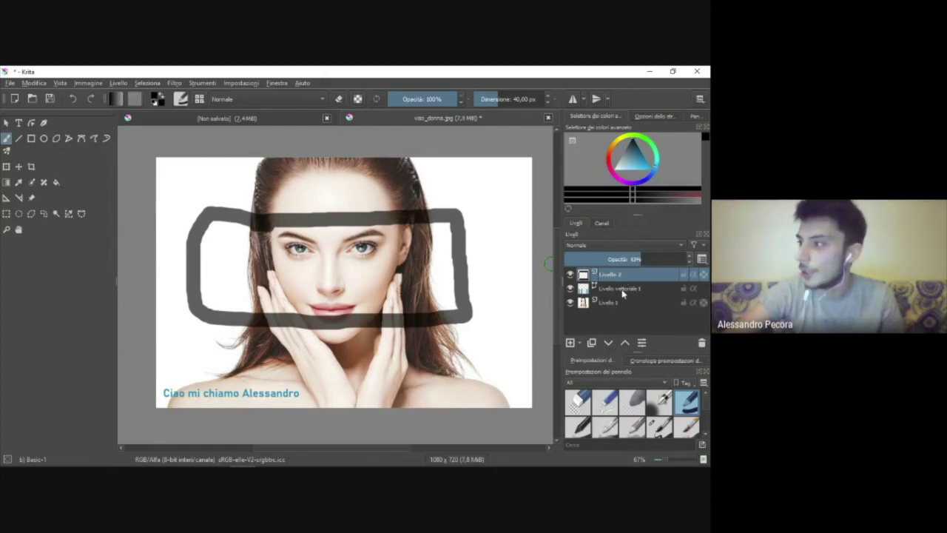
left_click(623, 290)
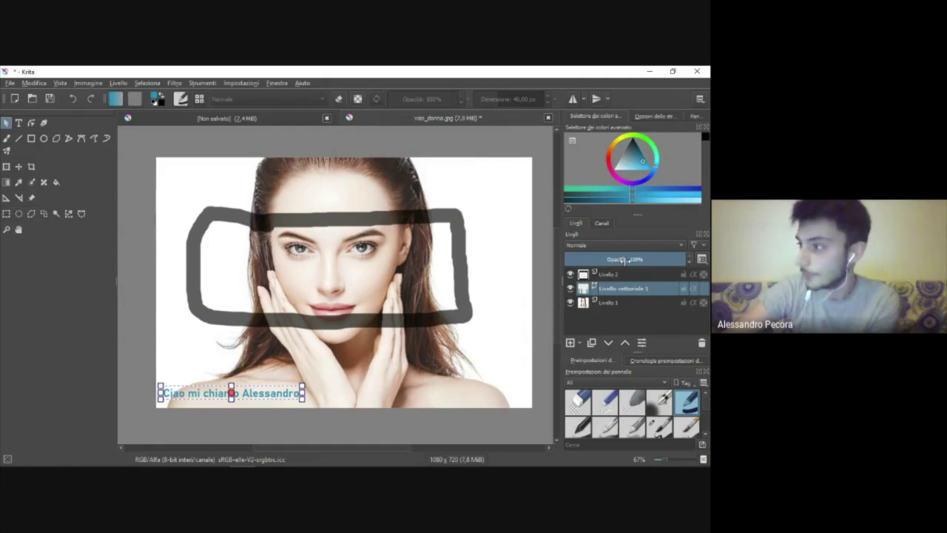
left_click_drag(645, 259, 624, 257)
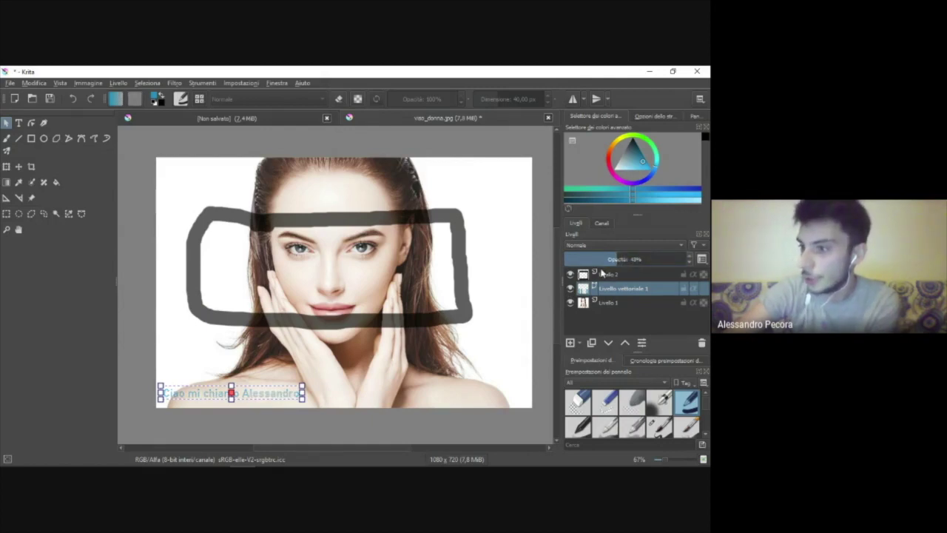
left_click_drag(618, 260, 661, 259)
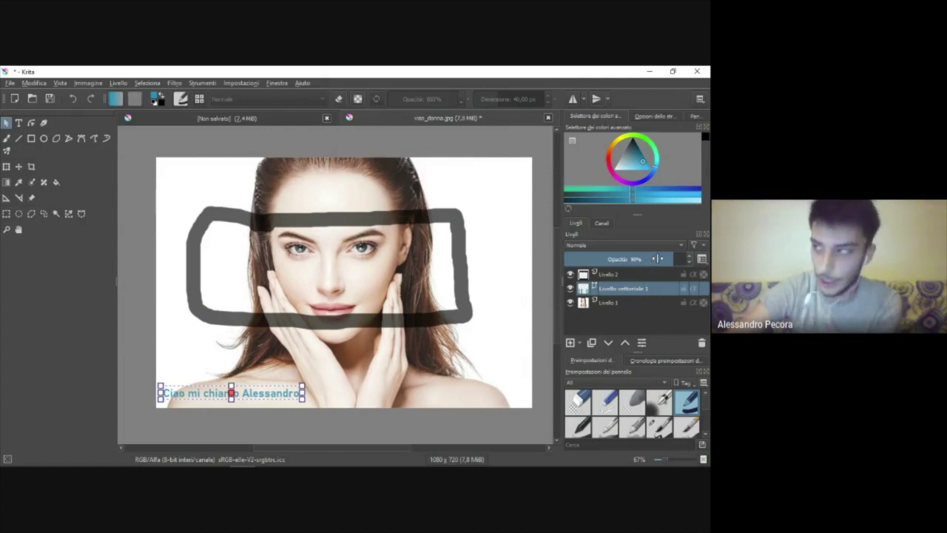
left_click_drag(668, 258, 685, 258)
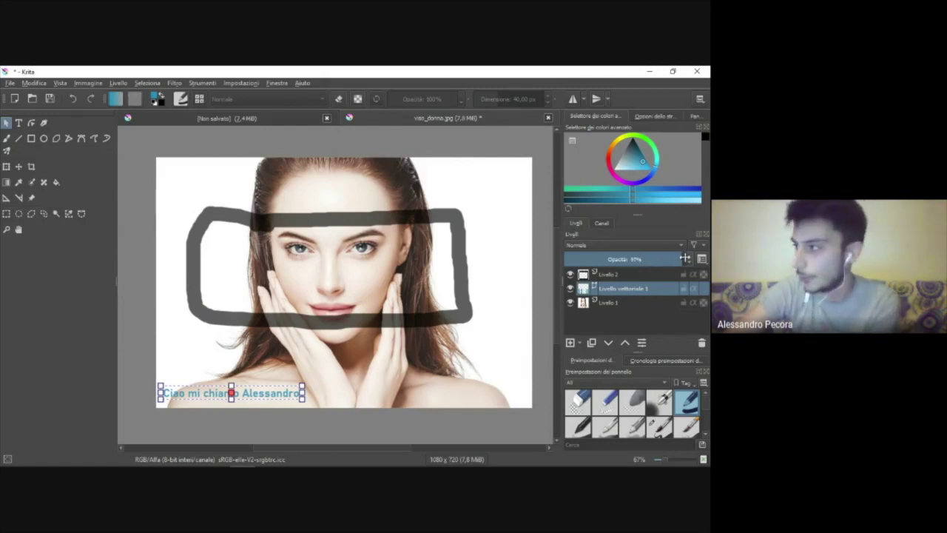
Step: Delete Livello 2 together with its grey rectangle frame around the eyes
left_click(631, 274)
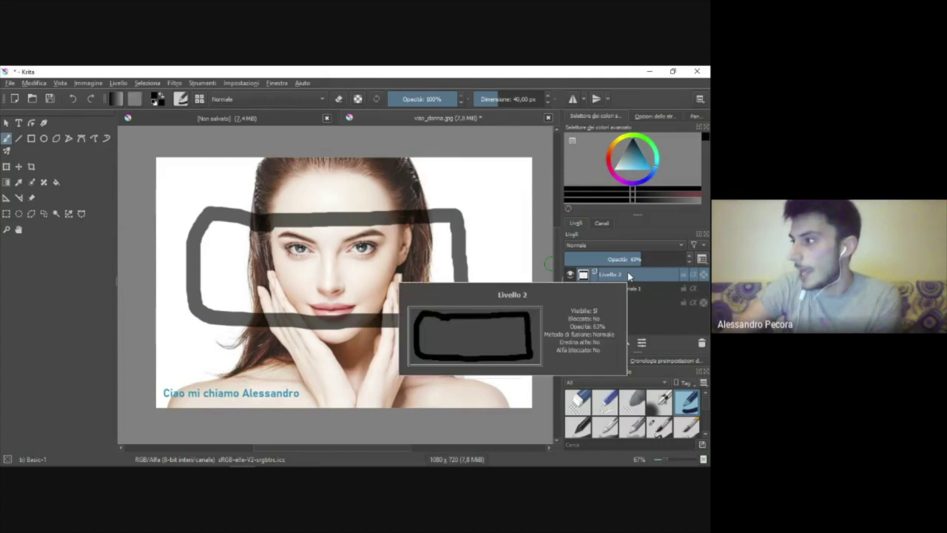
right_click(628, 274)
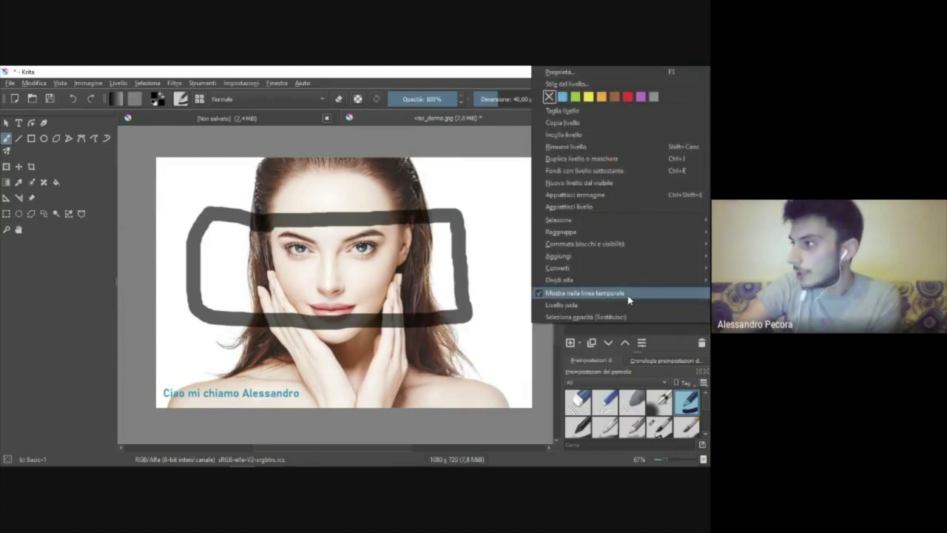
left_click(661, 334)
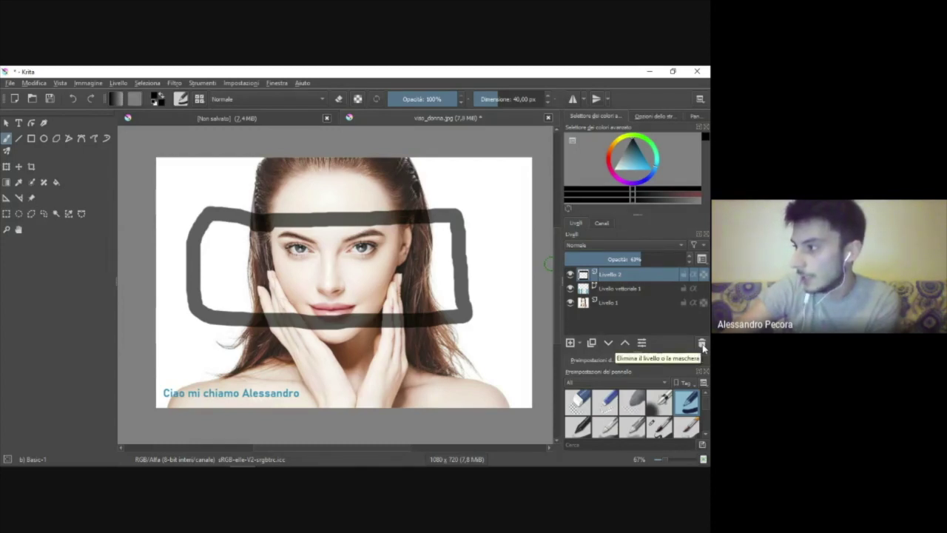
left_click(701, 344)
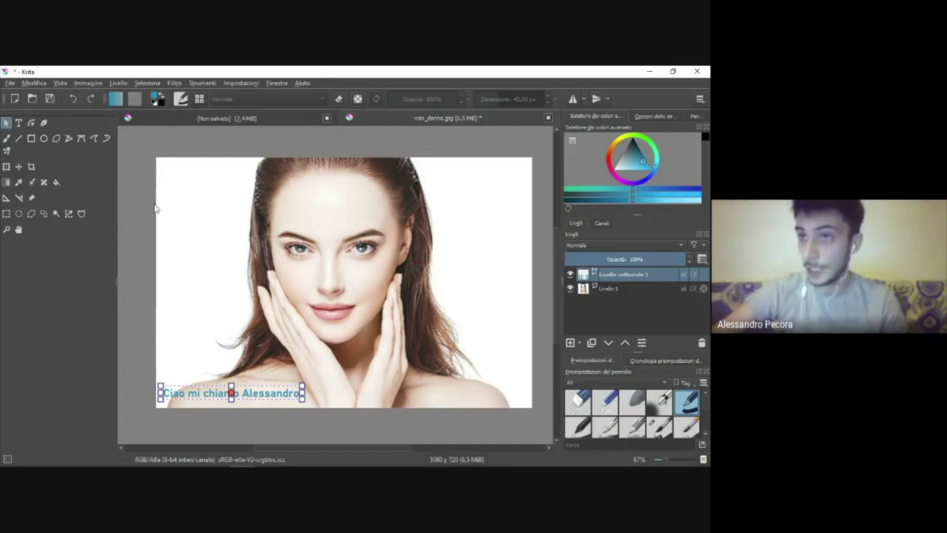
Step: Toggle between Livello vettoriale 1 and Livello 1, ending with photo layer Livello 1 active
left_click(606, 290)
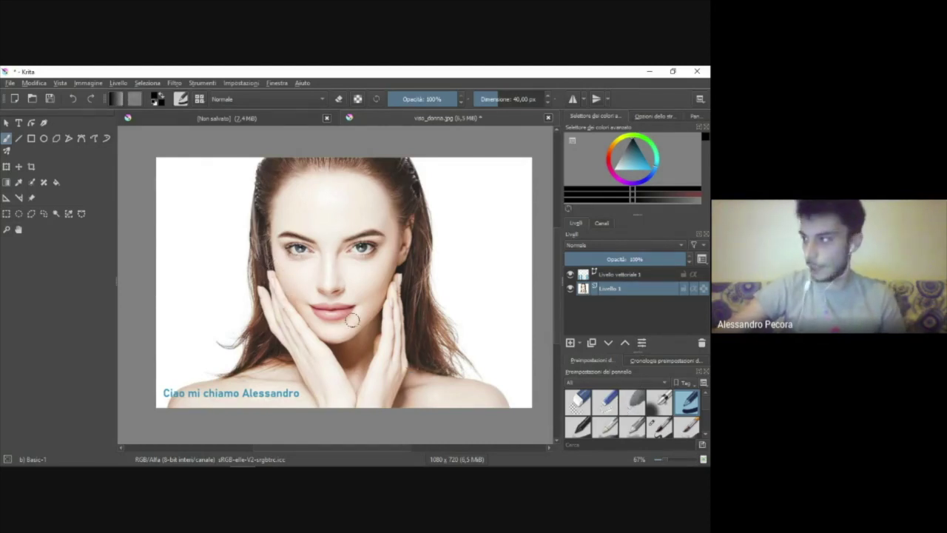
left_click(635, 274)
left_click(623, 289)
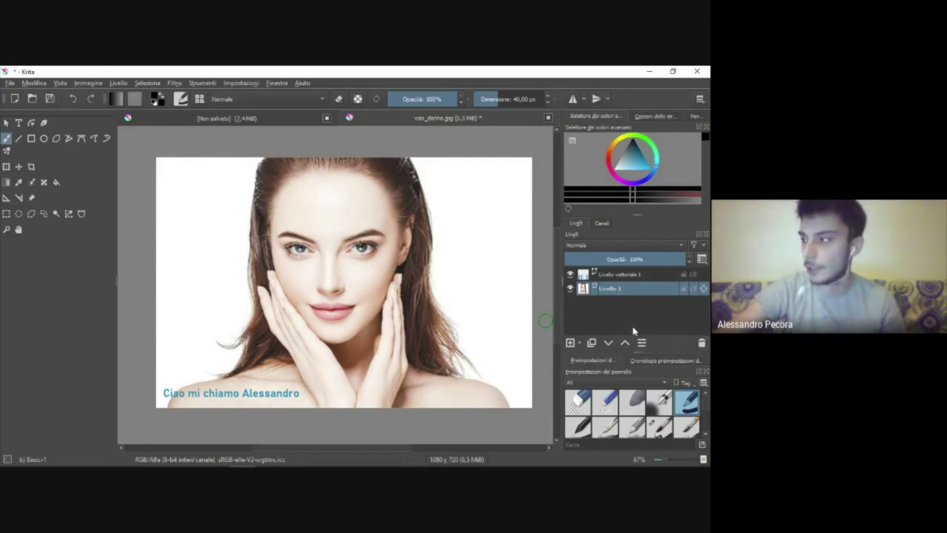
left_click(634, 276)
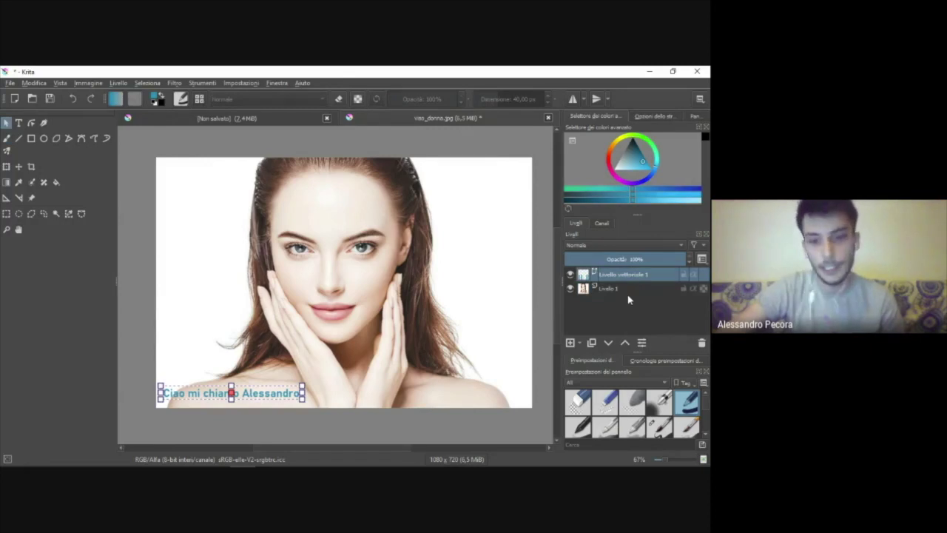
left_click(629, 290)
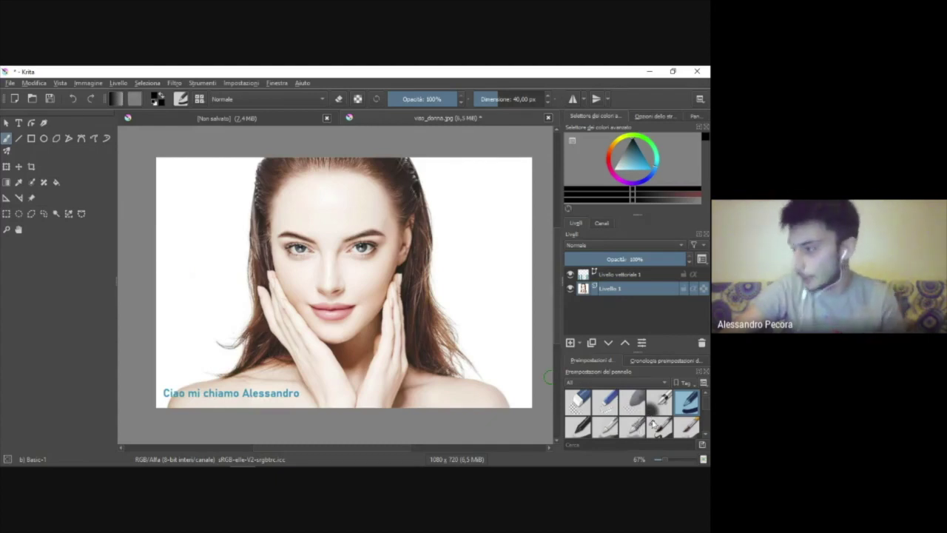
Step: Pick the Eraser Circle preset and undo a trial erasure near the woman's eye
scroll(636, 426, "down", 2)
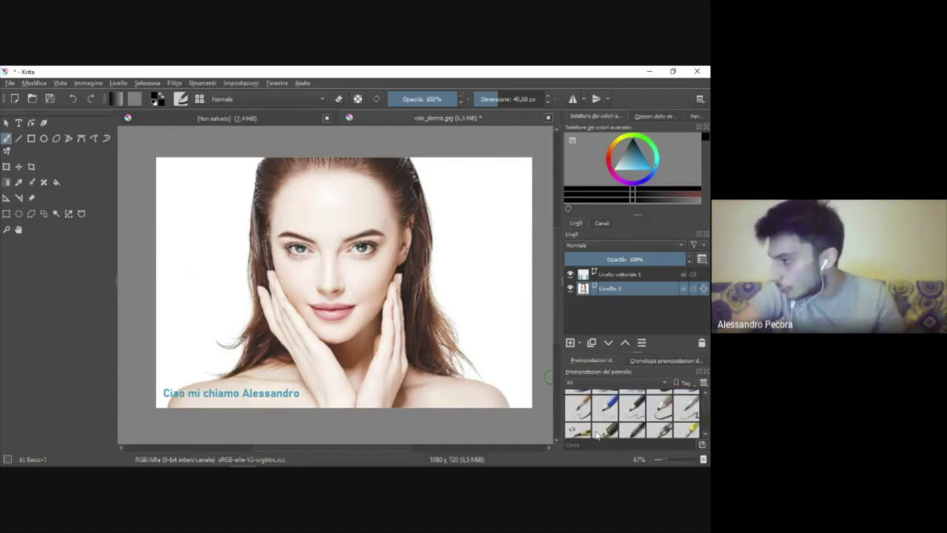
scroll(599, 418, "down", 2)
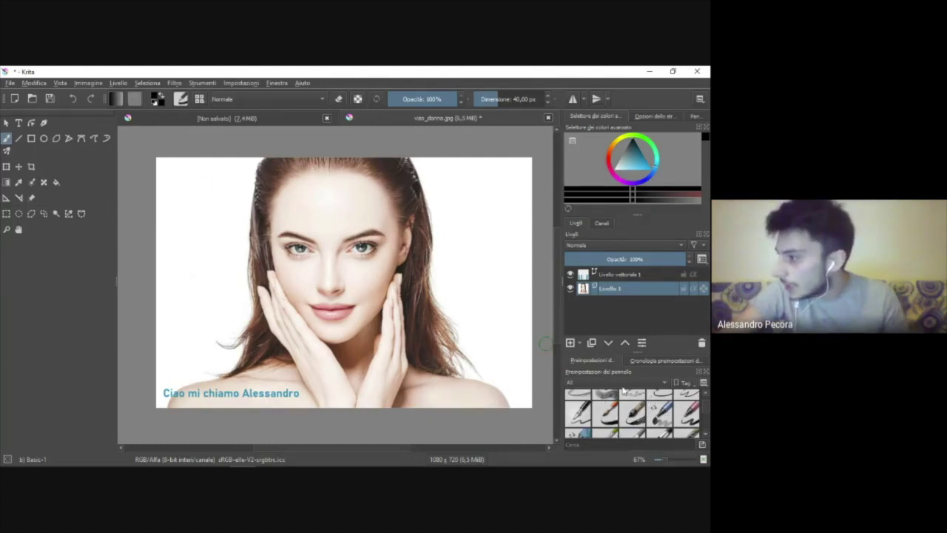
scroll(620, 418, "up", 3)
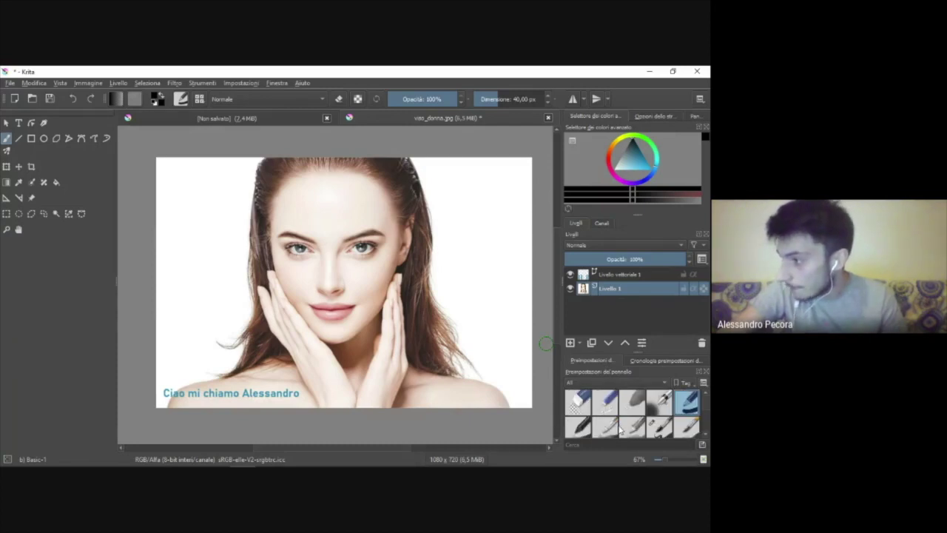
left_click(580, 404)
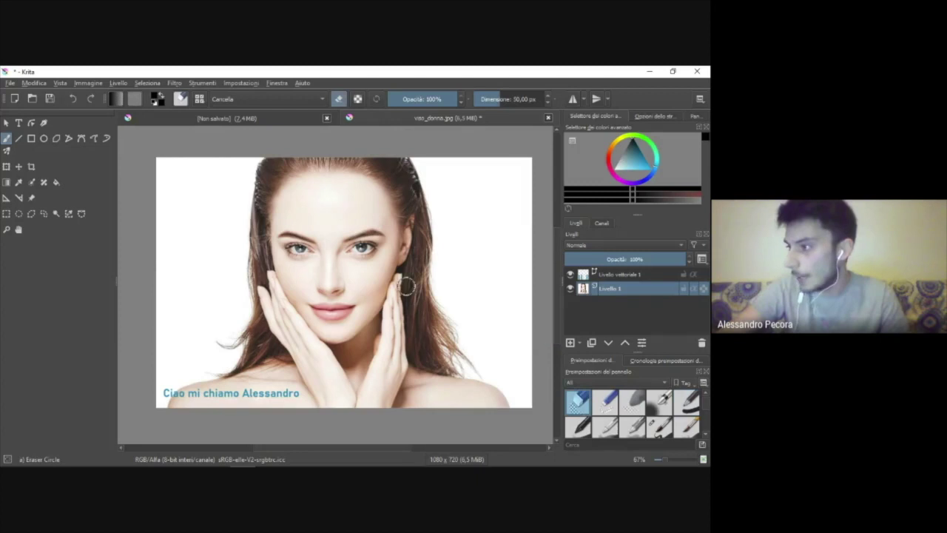
mouse_move(412, 248)
left_mouse_down()
mouse_move(362, 246)
mouse_move(337, 198)
left_mouse_up()
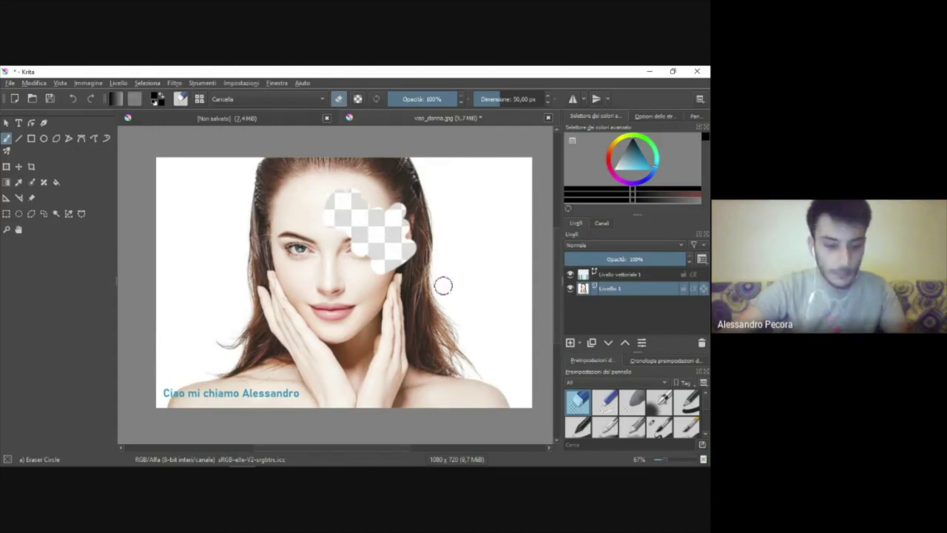
key("ctrl+z")
key("ctrl+z")
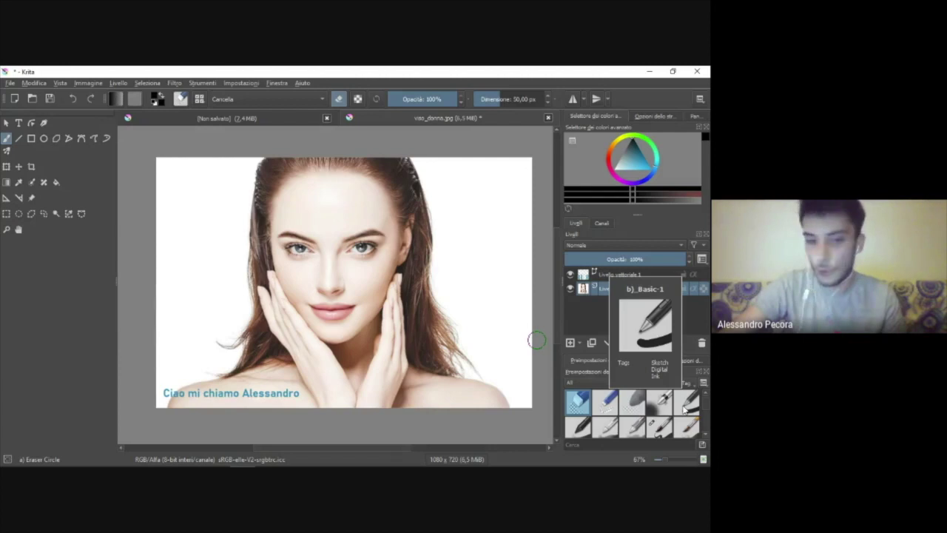
left_click(684, 408)
Step: Paint black Basic-1 loops beside the eye and over the face, undoing each one
left_click_drag(462, 236, 356, 265)
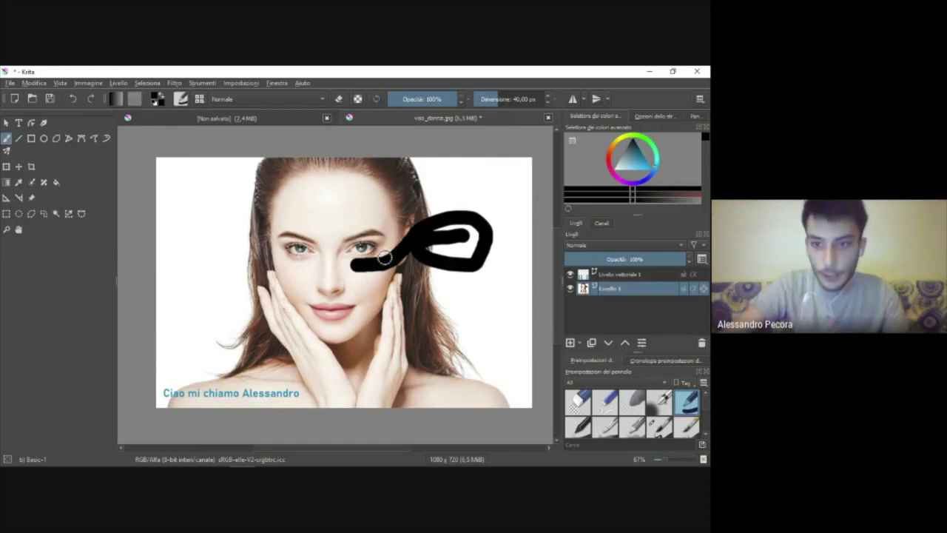
key("ctrl+z")
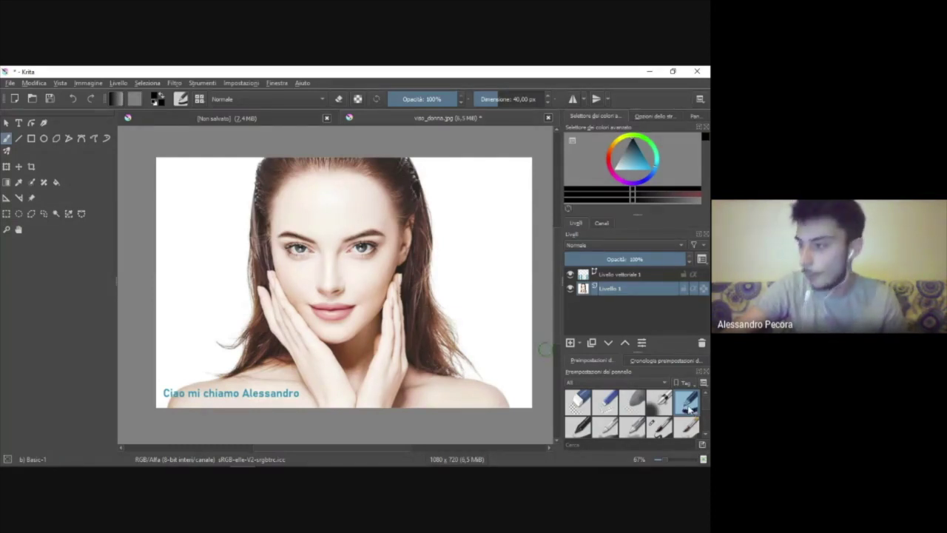
mouse_move(458, 204)
left_mouse_down()
mouse_move(463, 261)
mouse_move(417, 314)
mouse_move(434, 341)
mouse_move(283, 296)
mouse_move(335, 252)
left_mouse_up()
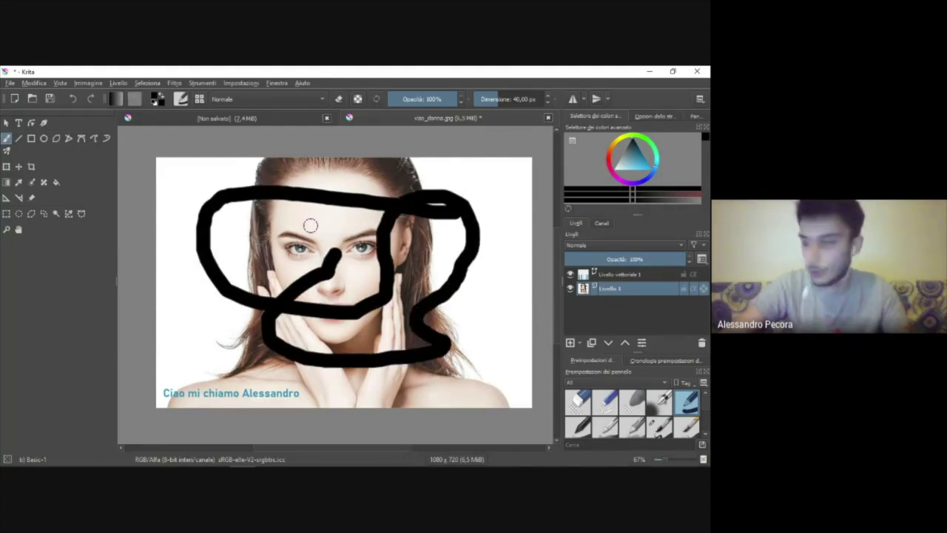
key("ctrl+z")
key("ctrl+z")
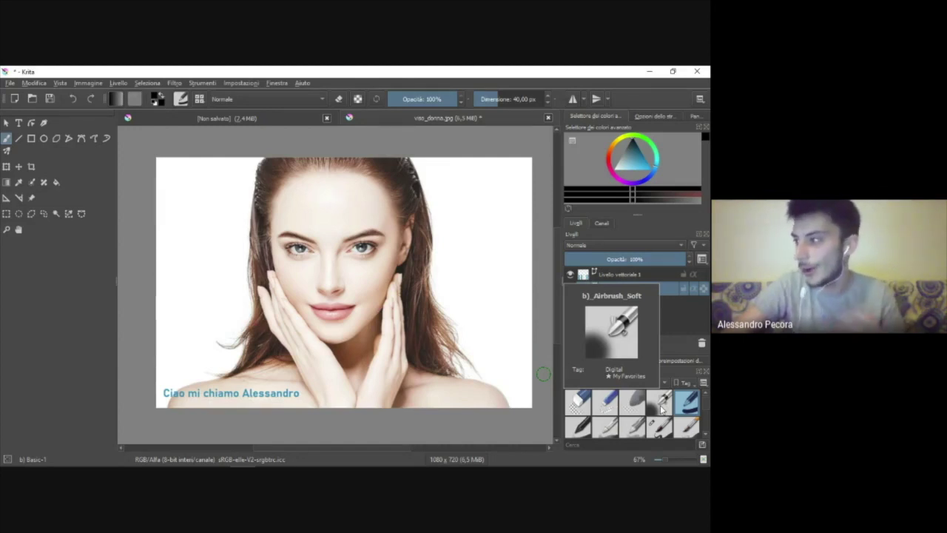
Step: Set Airbrush Soft to about 300 px and spray dark shading across the face
left_click(662, 408)
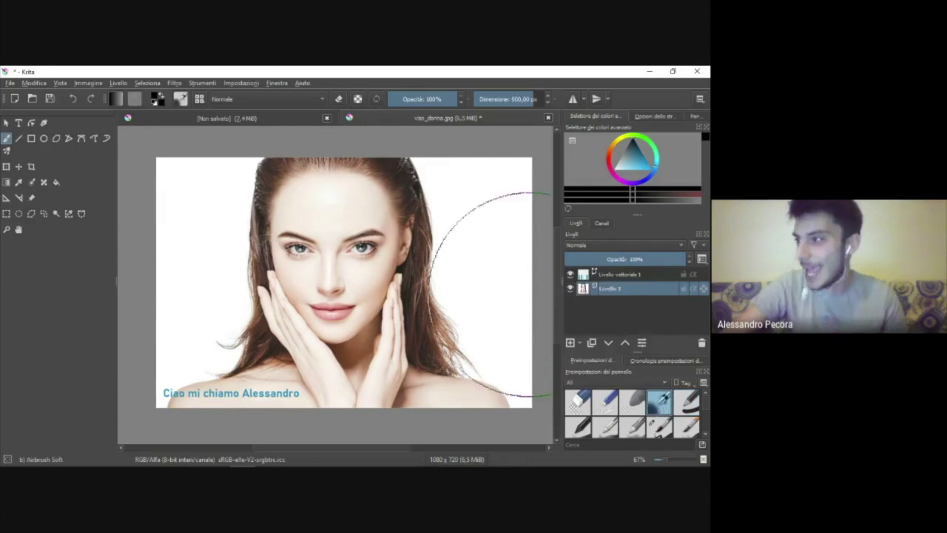
left_click_drag(522, 100, 505, 119)
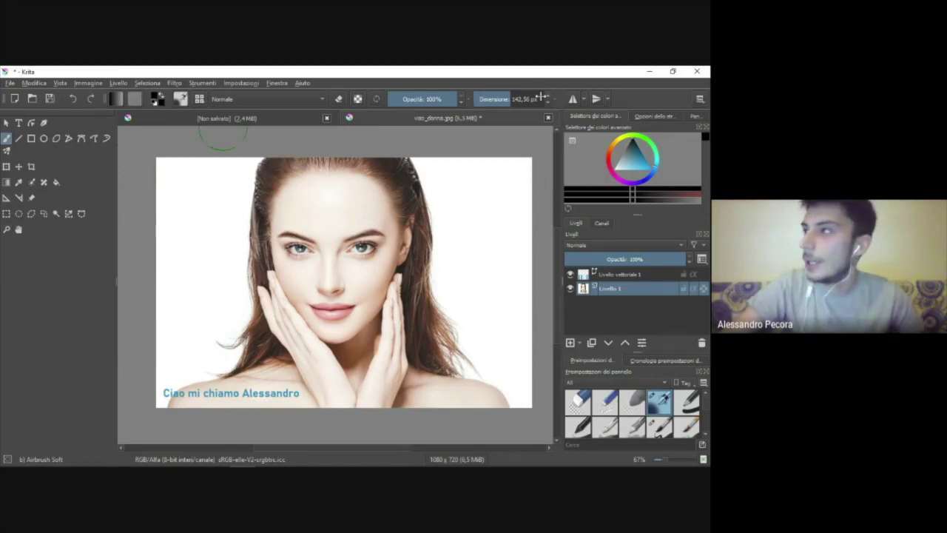
left_click_drag(522, 99, 483, 99)
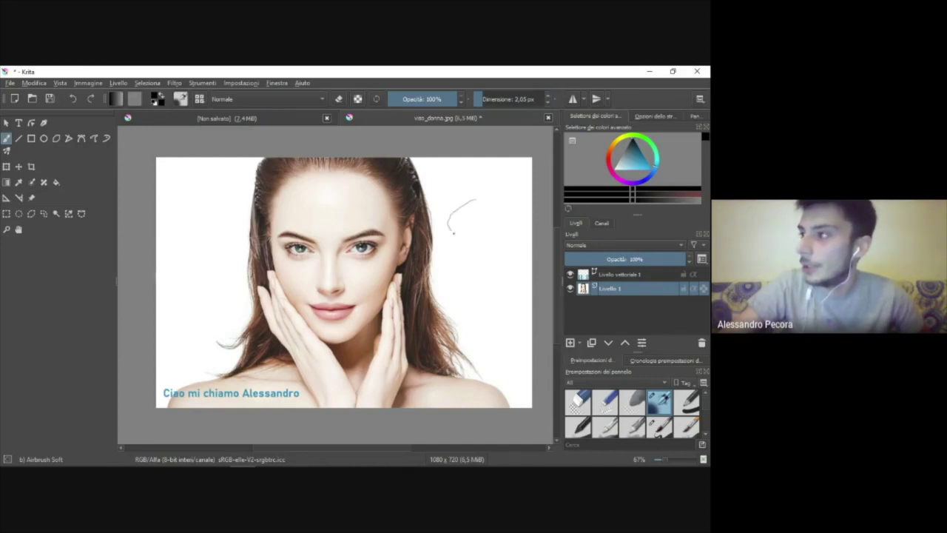
left_click_drag(483, 99, 527, 99)
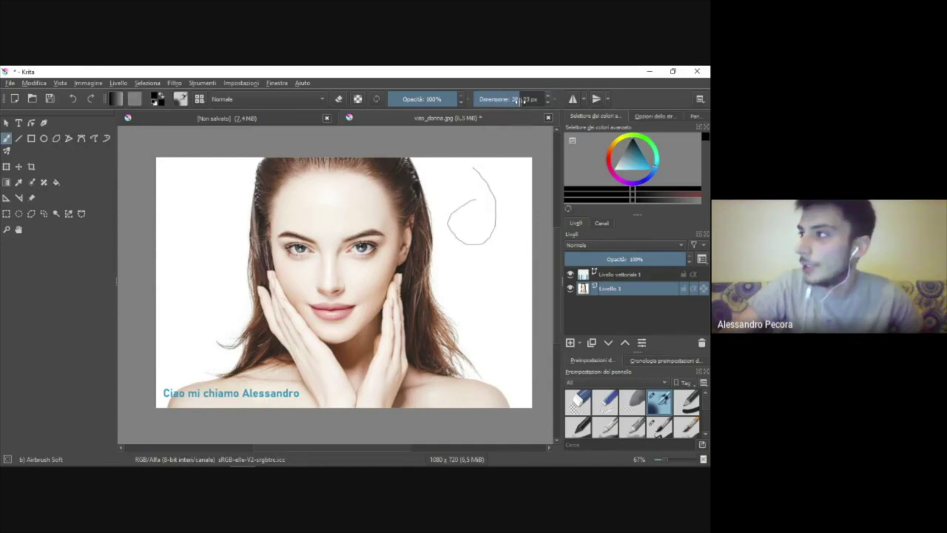
mouse_move(476, 224)
left_mouse_down()
mouse_move(264, 341)
mouse_move(344, 359)
left_mouse_up()
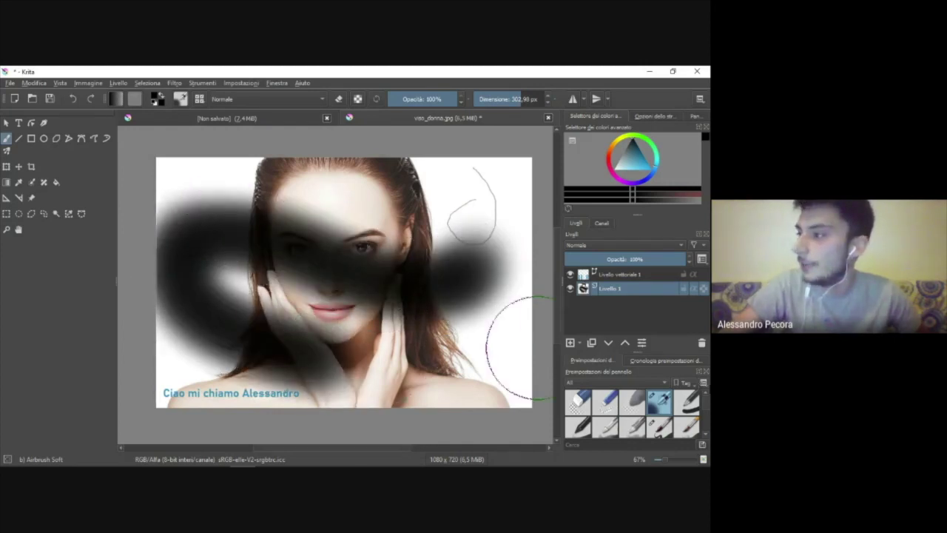
Step: Paint a black Basic-1 bar across the head, then try and undo airbrush shading on the chin
left_click(688, 402)
left_click_drag(410, 197, 244, 191)
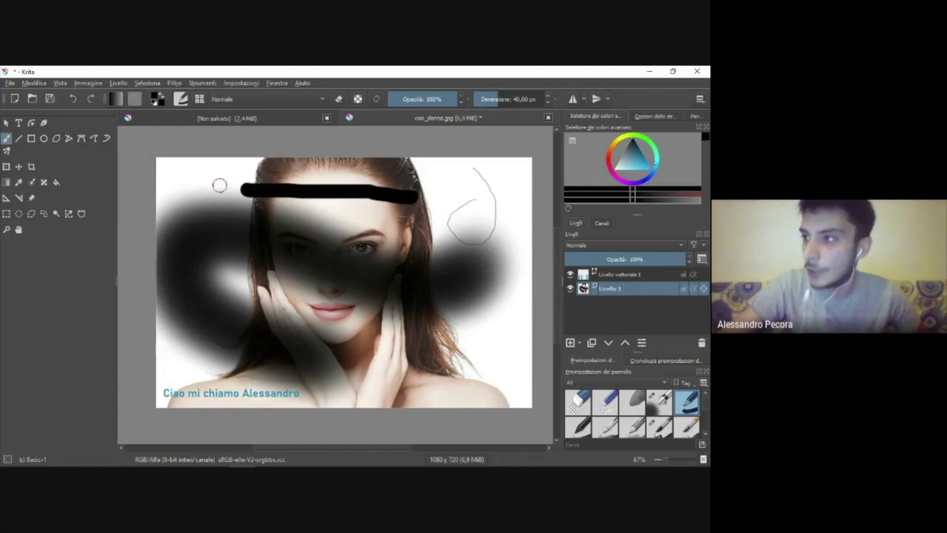
left_click(665, 404)
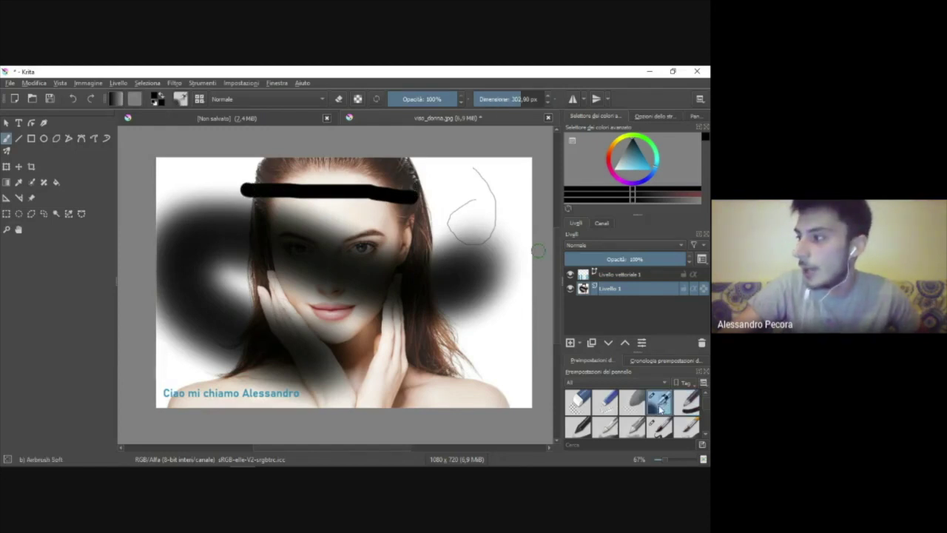
mouse_move(440, 326)
left_mouse_down()
mouse_move(322, 331)
mouse_move(465, 179)
mouse_move(170, 274)
mouse_move(254, 186)
mouse_move(485, 263)
left_mouse_up()
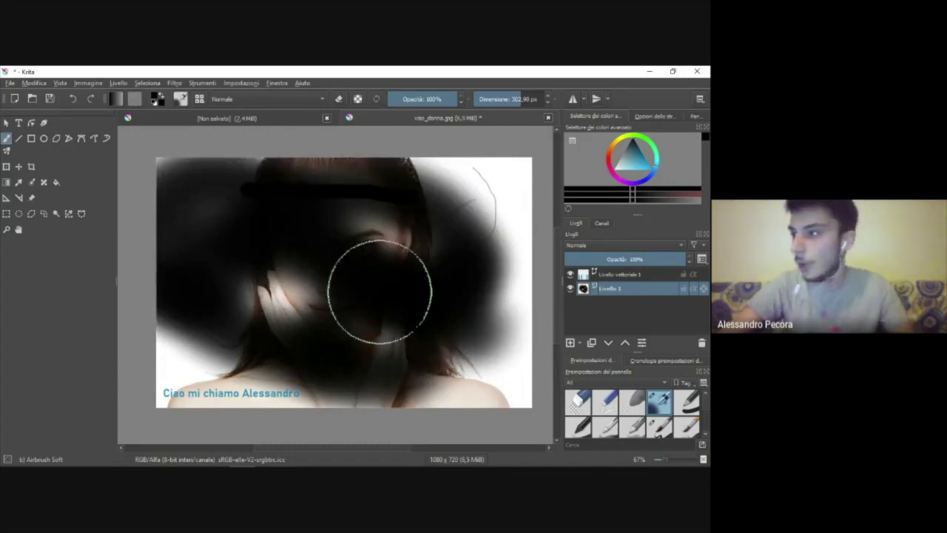
key("ctrl+z")
key("ctrl+z")
key("ctrl+z")
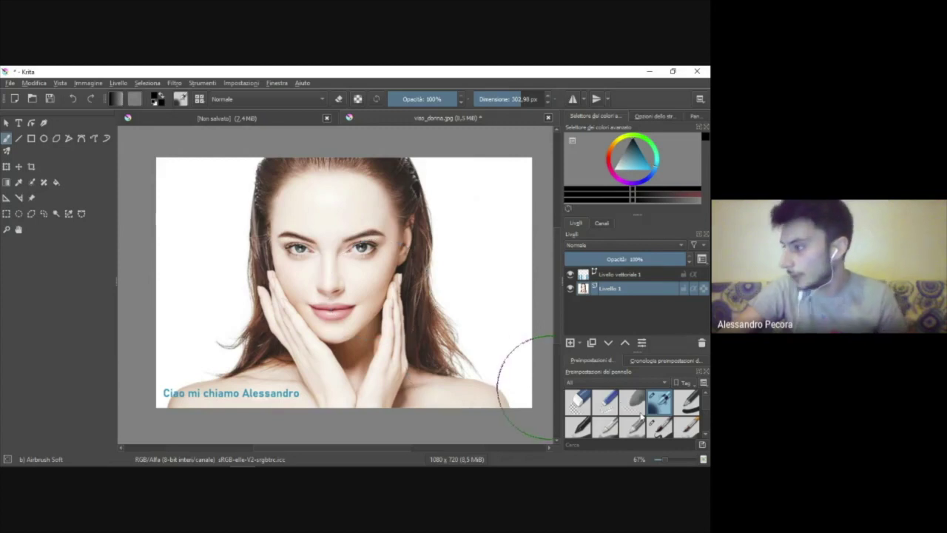
Step: Select the Texture Spray preset at 80 px and dab it right of the face
scroll(643, 418, "down", 2)
scroll(641, 414, "down", 2)
scroll(635, 409, "down", 1)
scroll(637, 411, "down", 1)
scroll(638, 413, "down", 1)
scroll(641, 414, "down", 1)
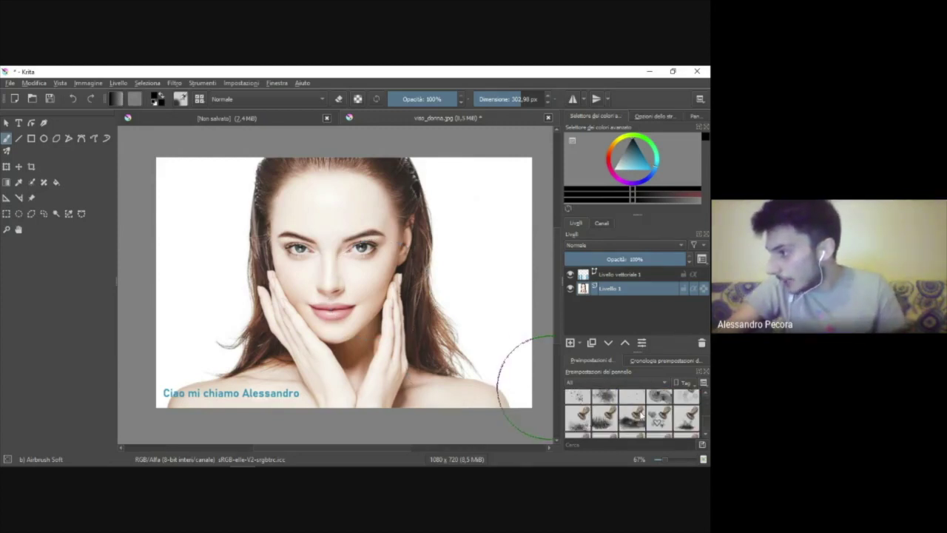
scroll(653, 421, "down", 1)
scroll(635, 413, "down", 1)
scroll(628, 410, "down", 1)
scroll(630, 411, "up", 2)
scroll(641, 418, "up", 1)
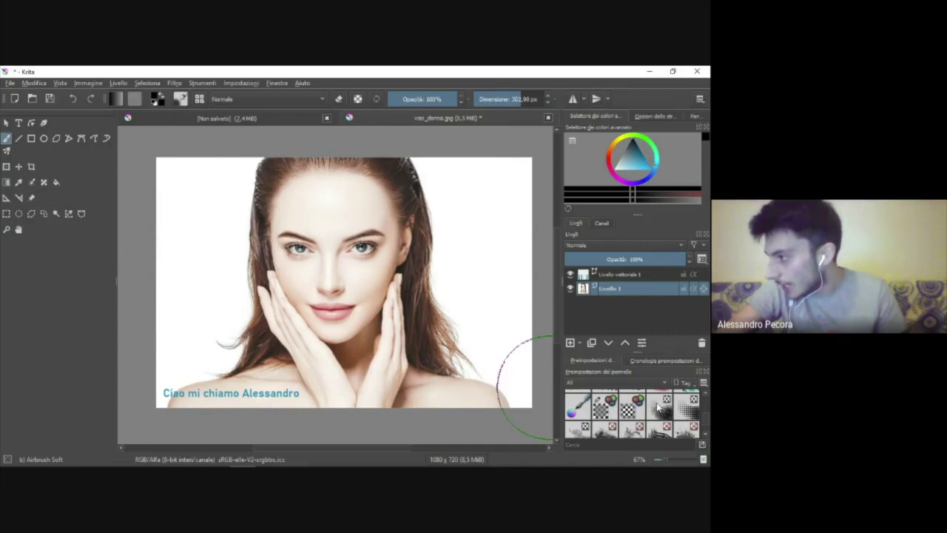
scroll(652, 407, "up", 2)
scroll(655, 419, "down", 1)
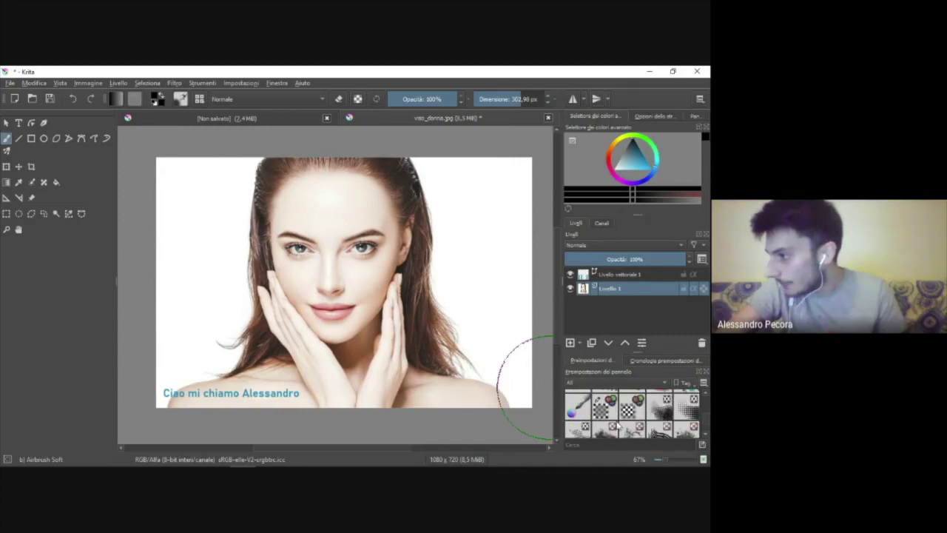
scroll(612, 426, "down", 1)
scroll(607, 427, "down", 1)
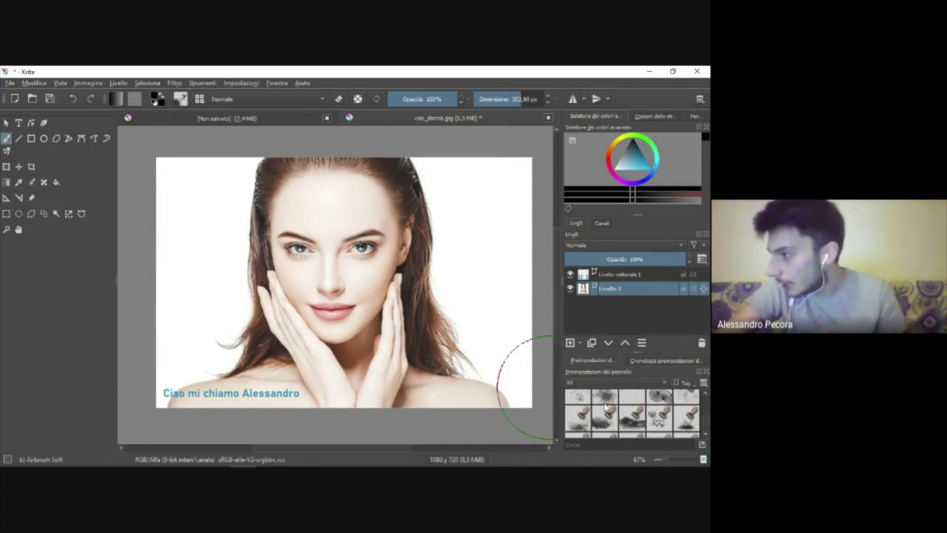
left_click(608, 401)
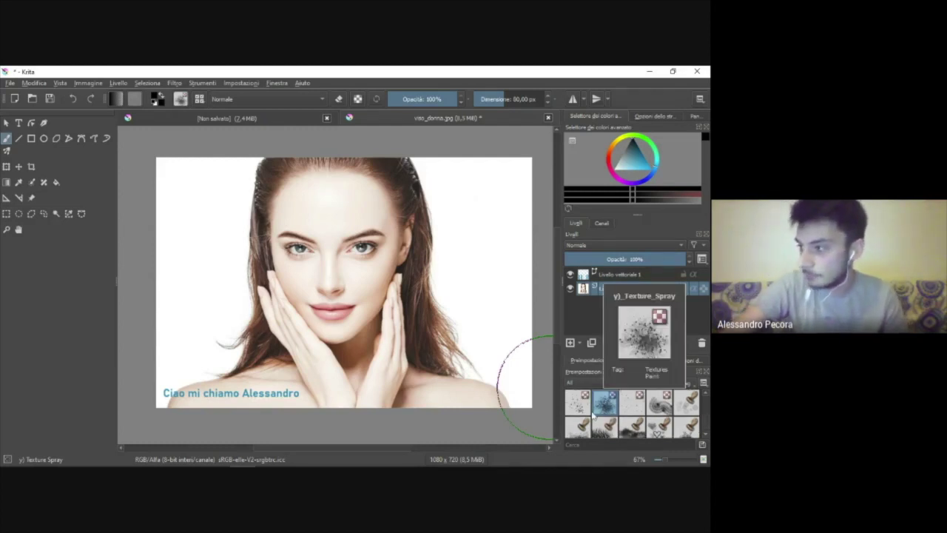
left_click(467, 230)
mouse_move(201, 228)
left_mouse_down()
mouse_move(308, 213)
mouse_move(182, 259)
mouse_move(220, 345)
mouse_move(199, 382)
mouse_move(429, 345)
mouse_move(493, 311)
mouse_move(481, 248)
mouse_move(430, 185)
mouse_move(282, 168)
mouse_move(177, 186)
mouse_move(195, 229)
left_mouse_up()
left_click_drag(209, 299, 222, 339)
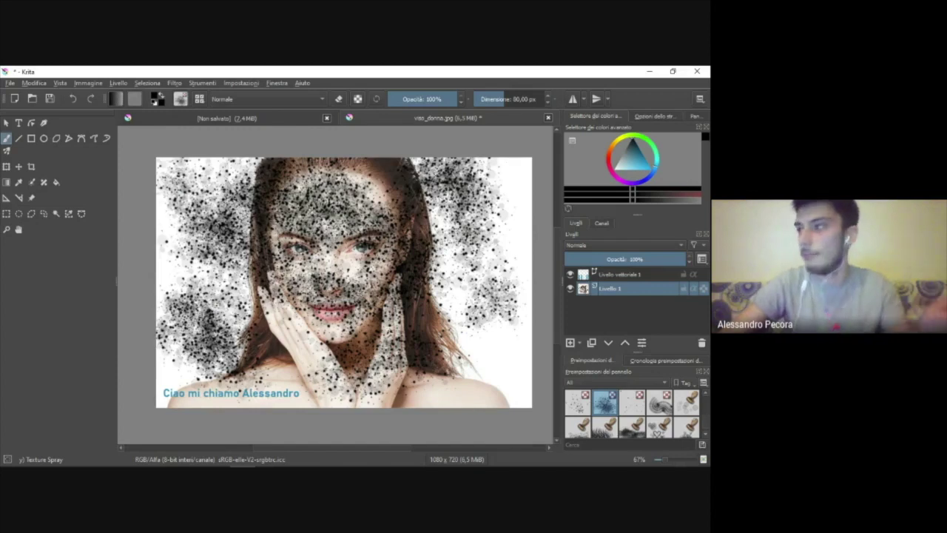
mouse_move(508, 381)
left_mouse_down()
mouse_move(479, 379)
mouse_move(444, 354)
left_mouse_up()
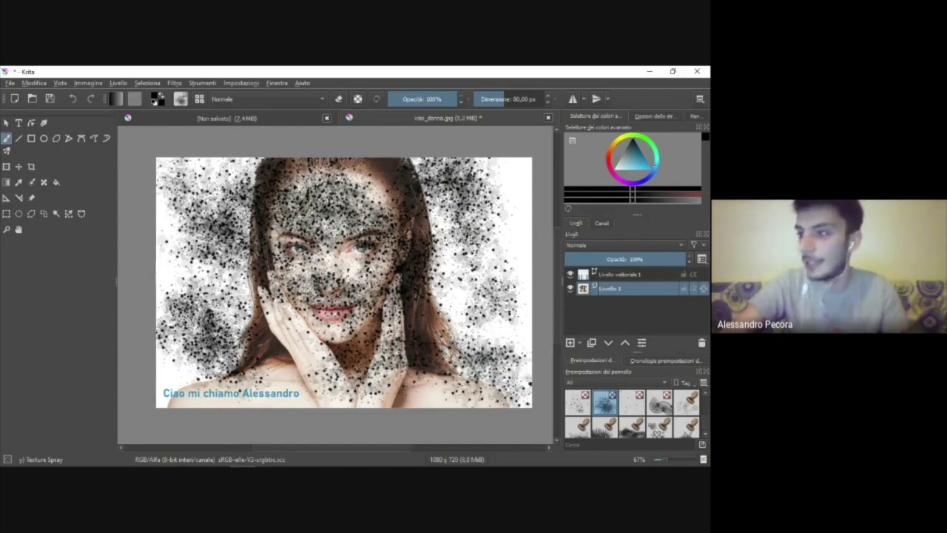
key("ctrl+z")
key("ctrl+z")
key("ctrl+z")
key("ctrl+z")
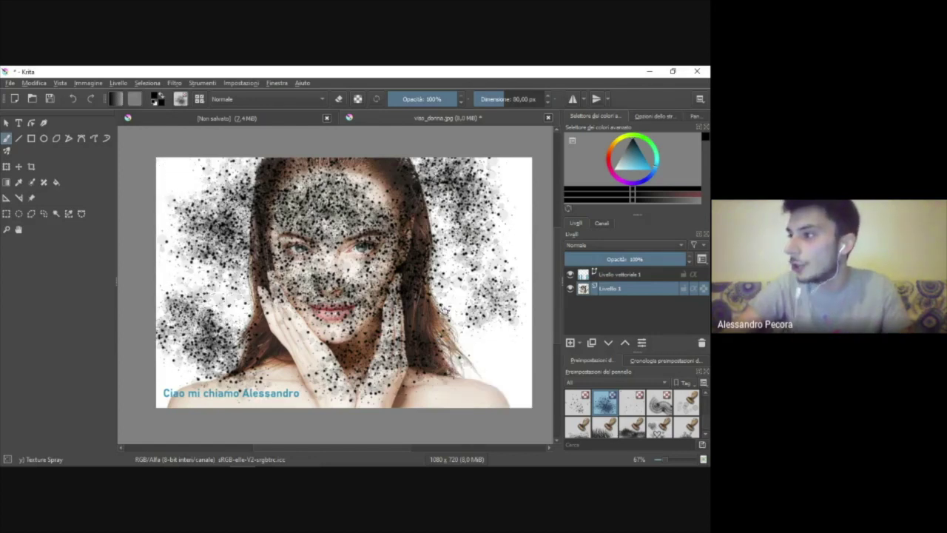
key("ctrl+z")
key("ctrl+z")
key("ctrl+z")
key("ctrl+z")
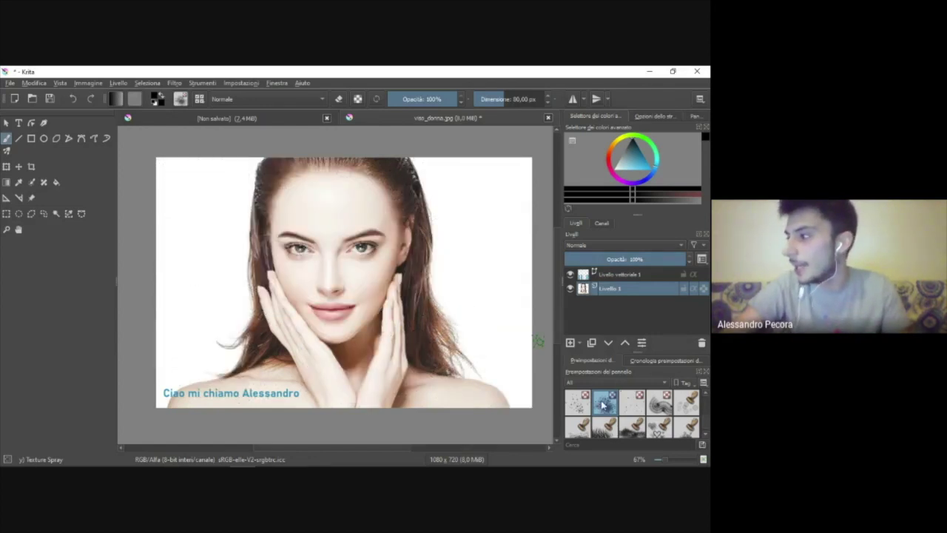
mouse_move(470, 220)
left_mouse_down()
mouse_move(318, 235)
mouse_move(233, 222)
left_mouse_up()
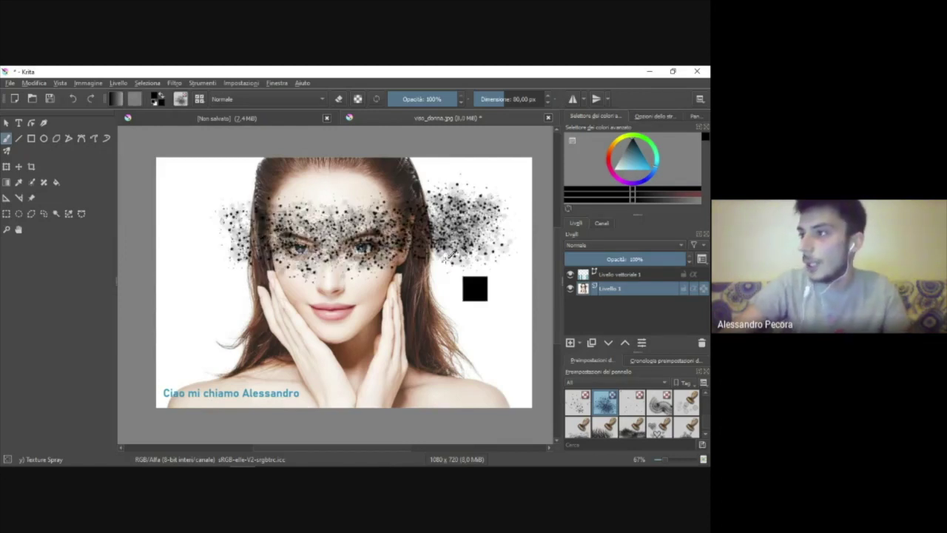
key("ctrl+z")
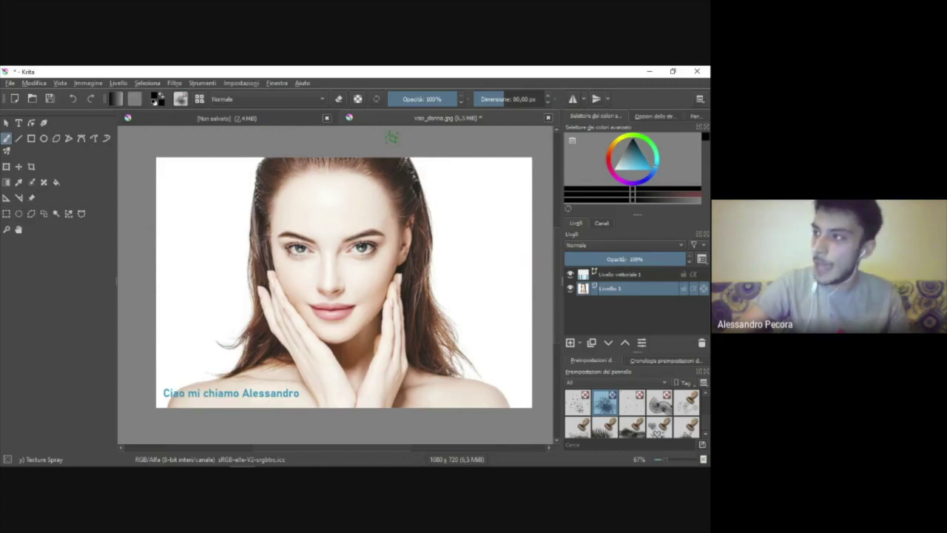
type("100")
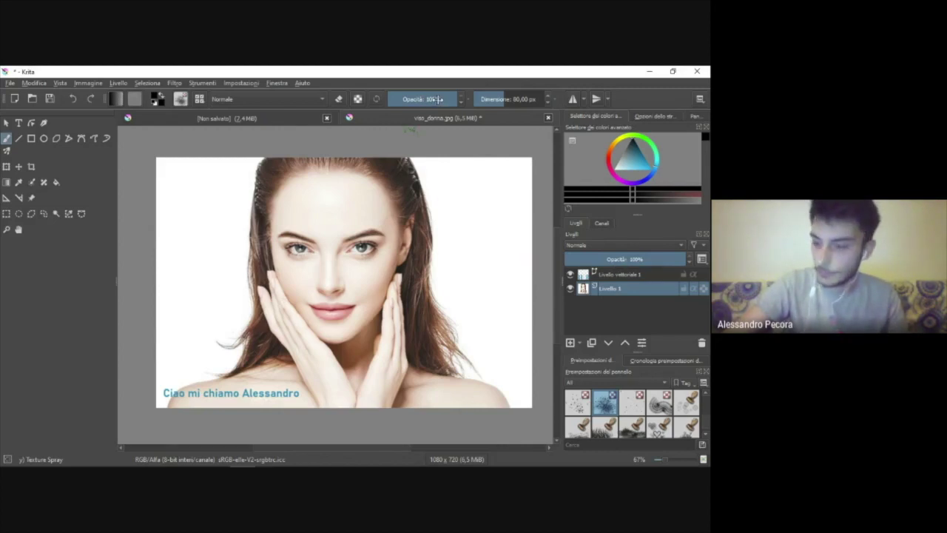
Step: Test lighter spray strokes near the cheek and hair with opacity lowered to 30%
left_click(431, 99)
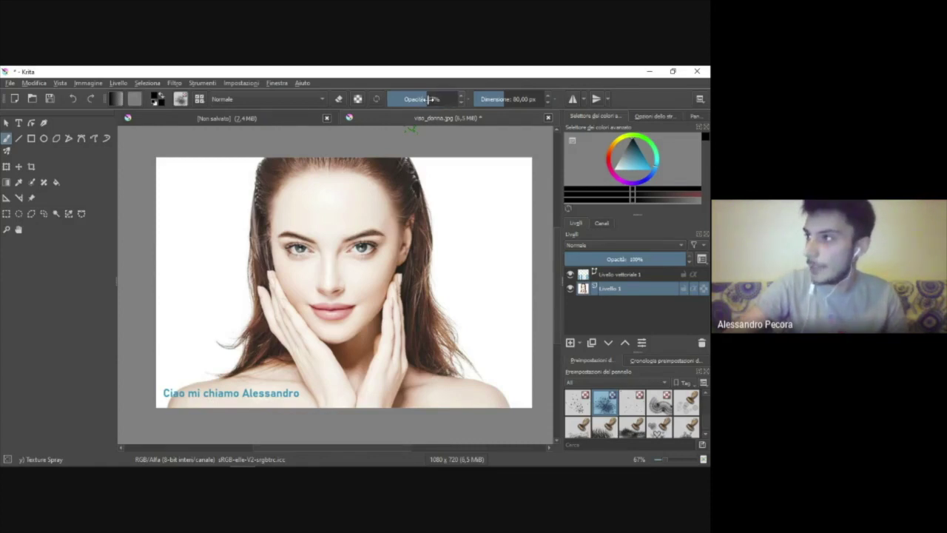
left_click_drag(493, 244, 374, 248)
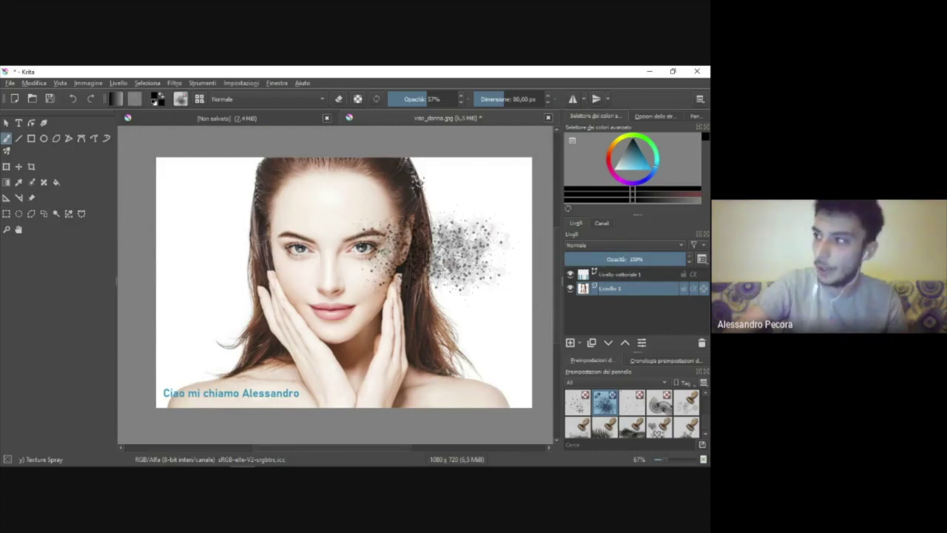
left_click_drag(425, 102, 392, 108)
left_click_drag(244, 293, 200, 324)
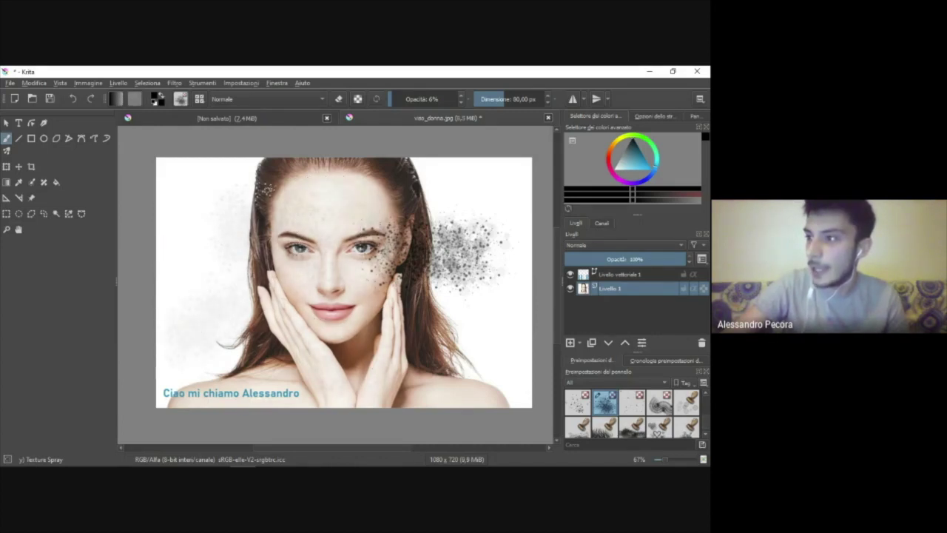
Step: Raise brush opacity to 93%, spray the cheek, chin and hand, then undo all strokes
left_click_drag(444, 101, 453, 100)
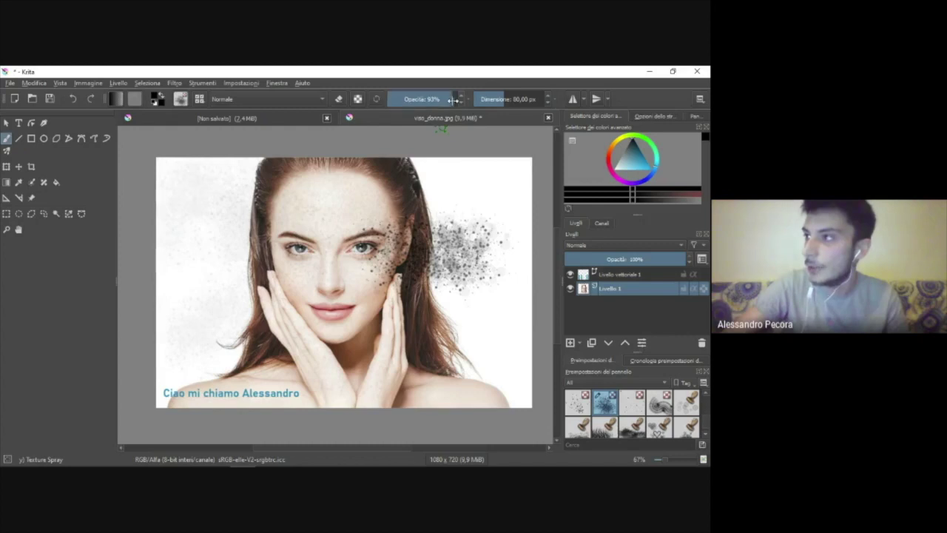
mouse_move(455, 174)
left_mouse_down()
mouse_move(361, 363)
mouse_move(444, 333)
left_mouse_up()
mouse_move(341, 374)
left_mouse_down()
mouse_move(281, 381)
mouse_move(207, 341)
mouse_move(296, 289)
mouse_move(348, 214)
left_mouse_up()
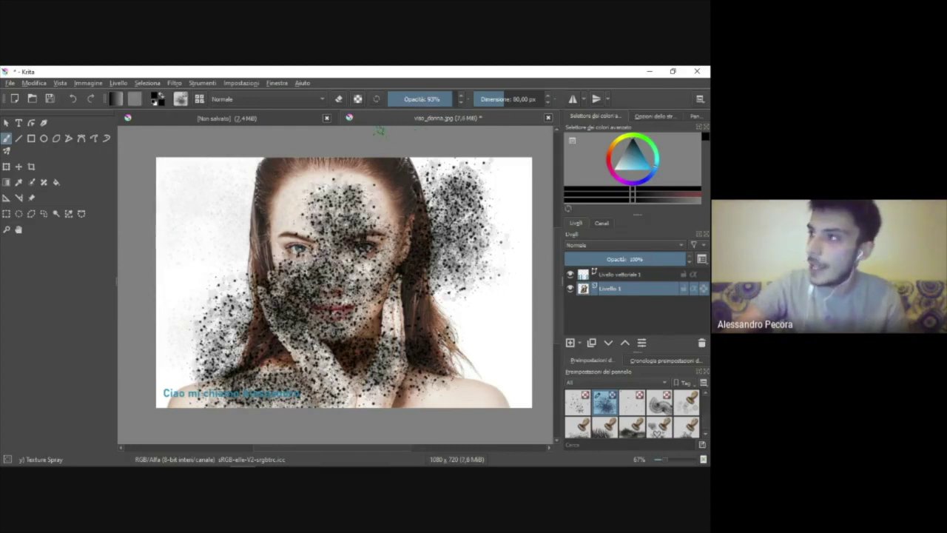
key("ctrl+z")
key("ctrl+z")
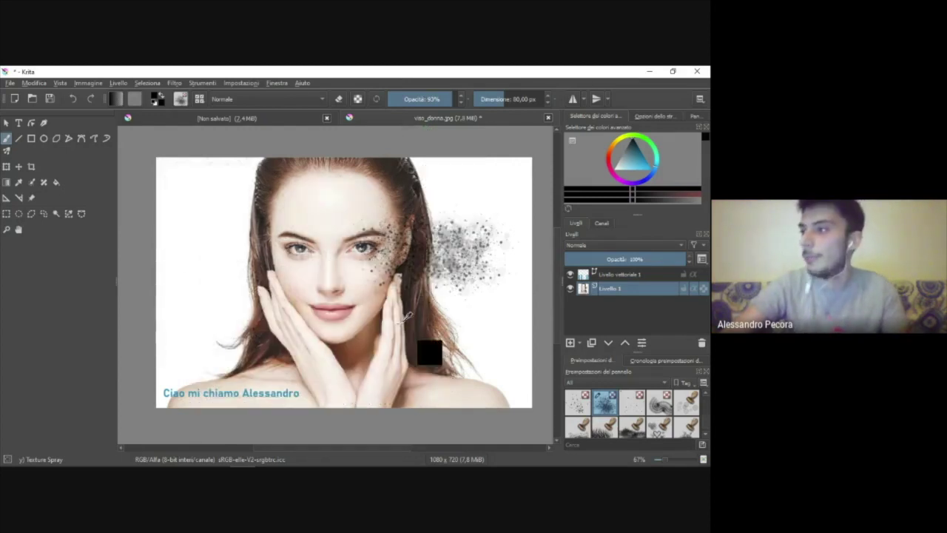
key("ctrl+z")
key("ctrl+z")
key("ctrl+z")
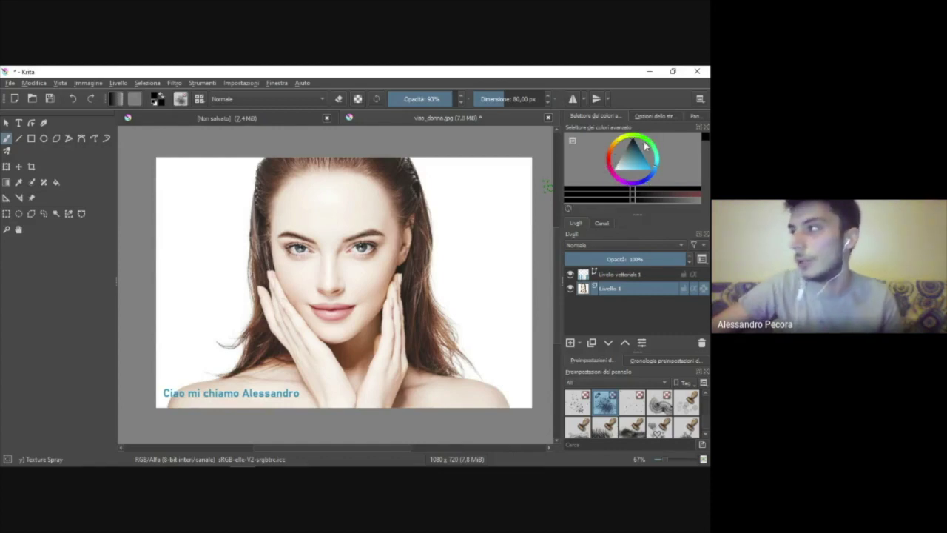
Step: Choose a pinkish-red colour and test the Starfield preset at 65 px over the nose and cheeks
left_click_drag(611, 165, 614, 170)
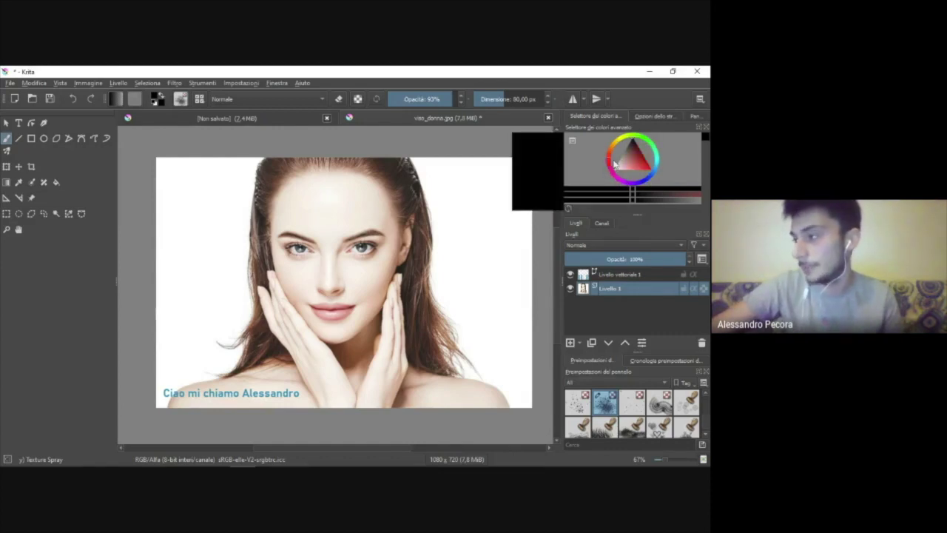
mouse_move(646, 165)
left_mouse_down()
mouse_move(626, 162)
mouse_move(647, 173)
left_mouse_up()
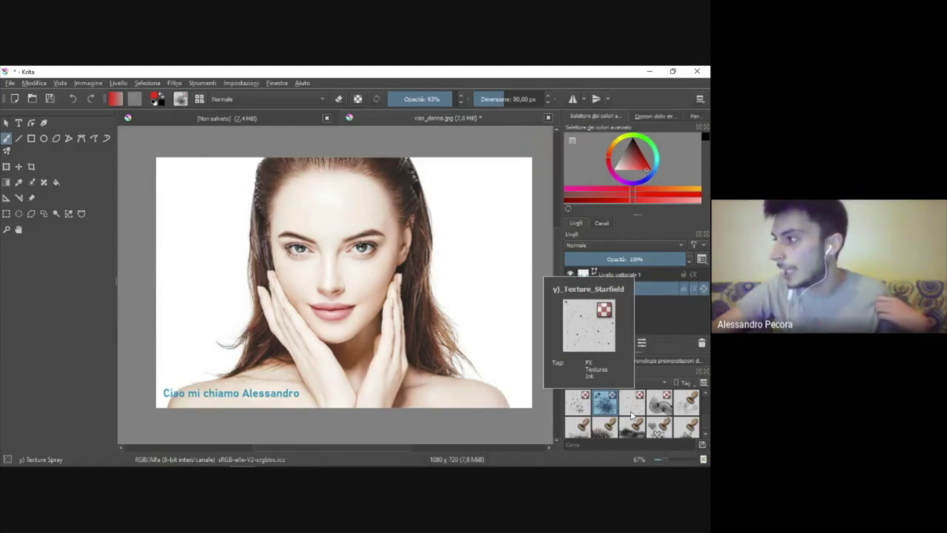
left_click(630, 413)
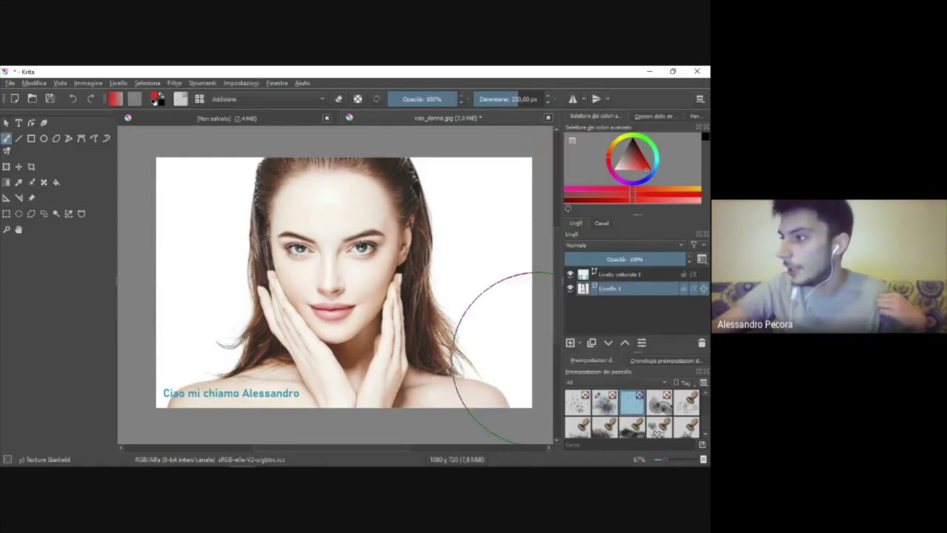
left_click_drag(510, 98, 485, 99)
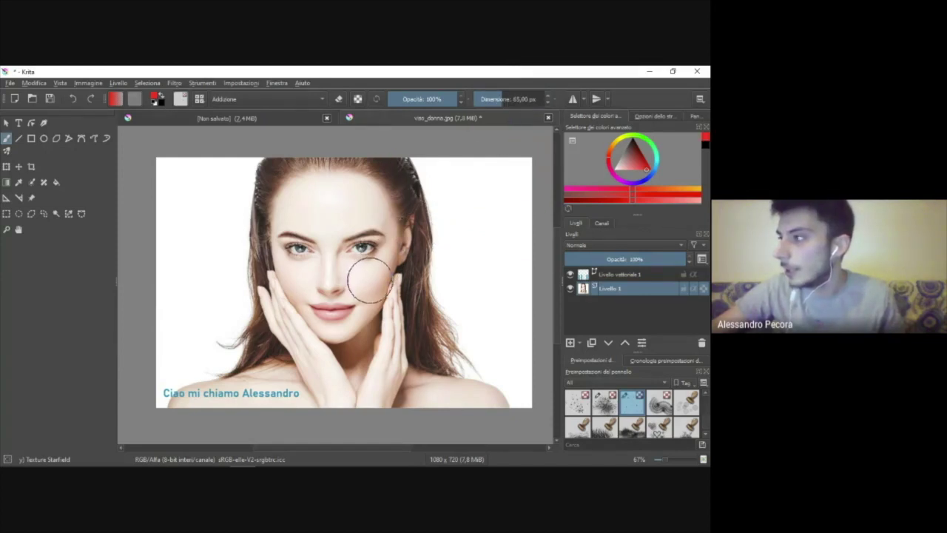
left_click(364, 283)
left_click_drag(364, 283, 348, 265)
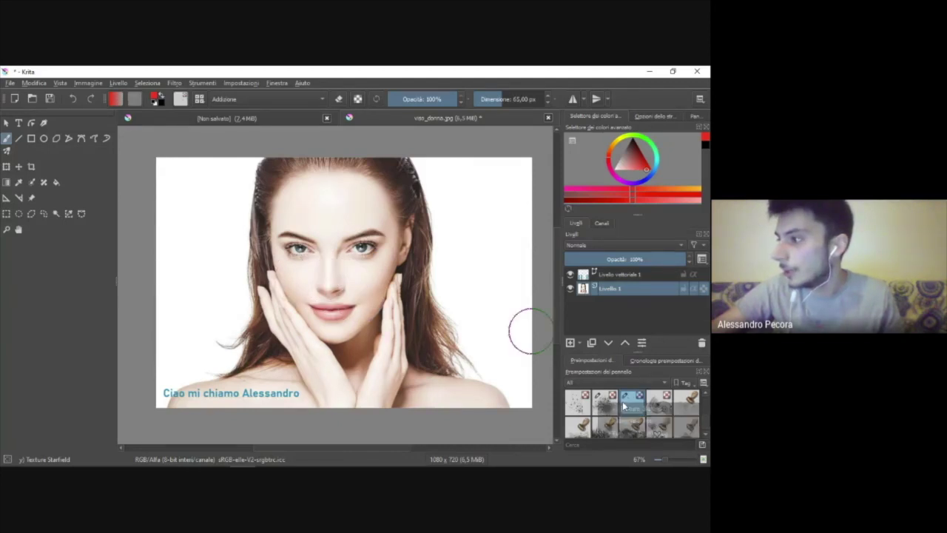
left_click(582, 404)
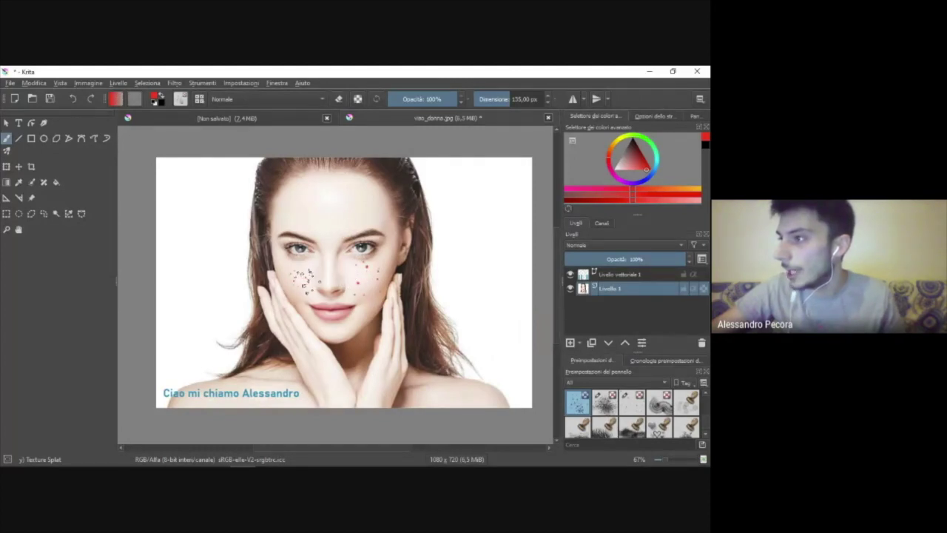
Step: Undo the freckles, lower opacity to about half, and paint test freckles on both cheeks
key("ctrl+z")
left_click(423, 100)
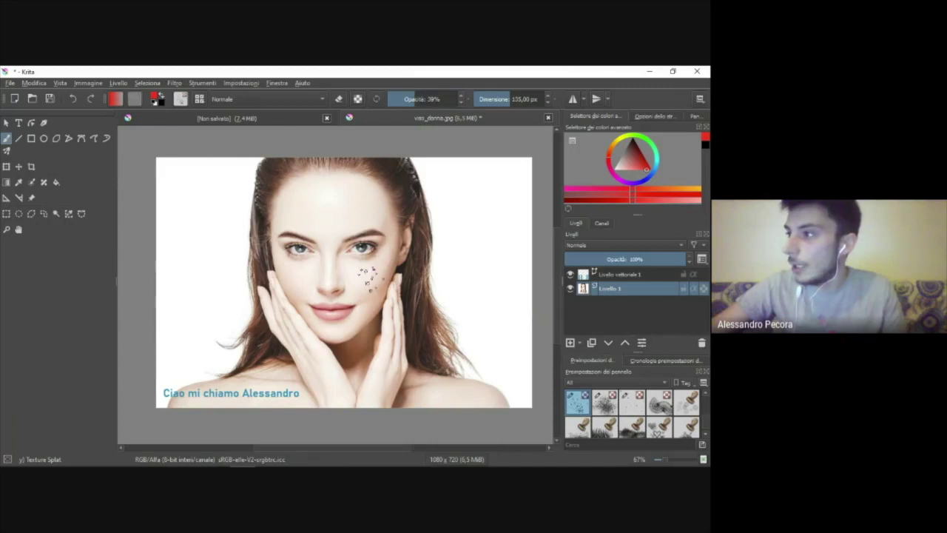
left_click_drag(295, 268, 293, 285)
left_click_drag(358, 271, 362, 280)
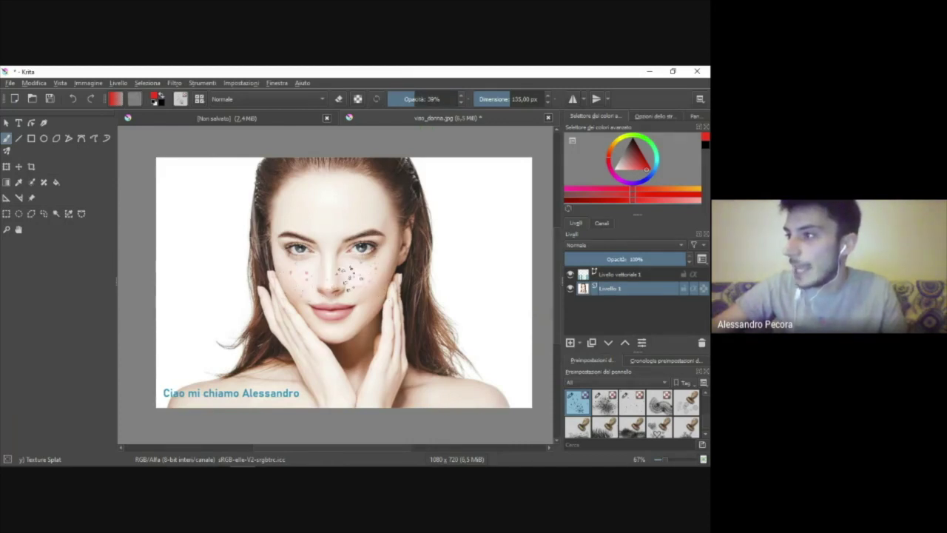
left_click_drag(355, 283, 363, 294)
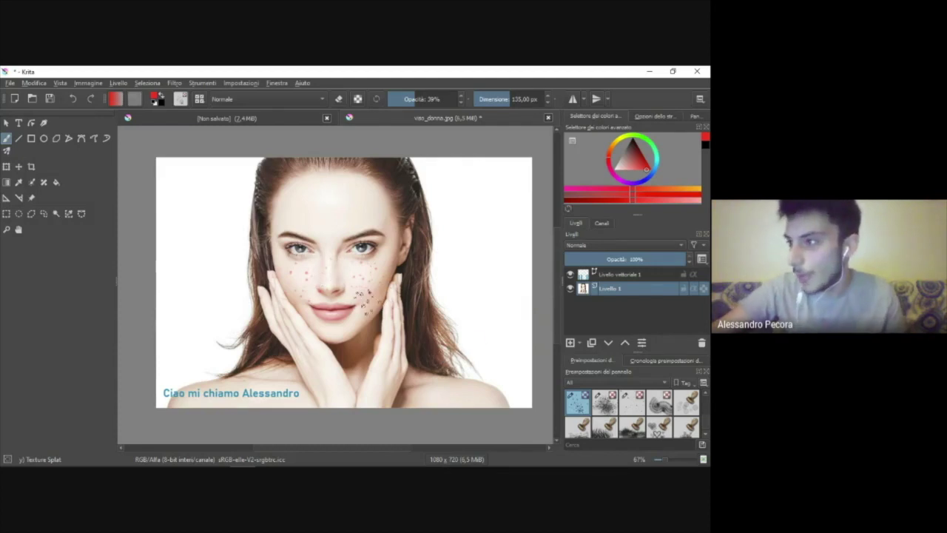
Step: Inspect the cheeks and undo the test freckle dots
scroll(362, 296, "down", 1)
scroll(363, 296, "down", 1)
scroll(362, 296, "up", 2)
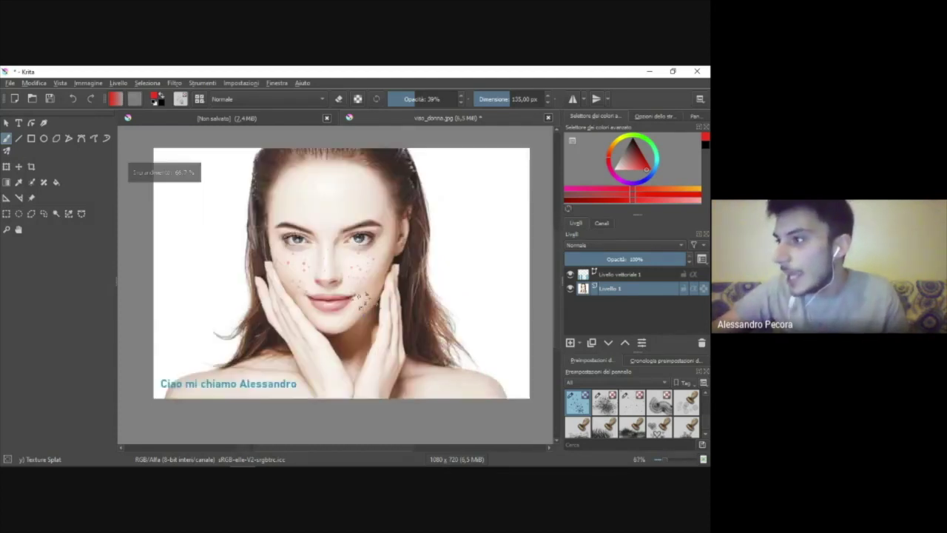
scroll(358, 297, "up", 1)
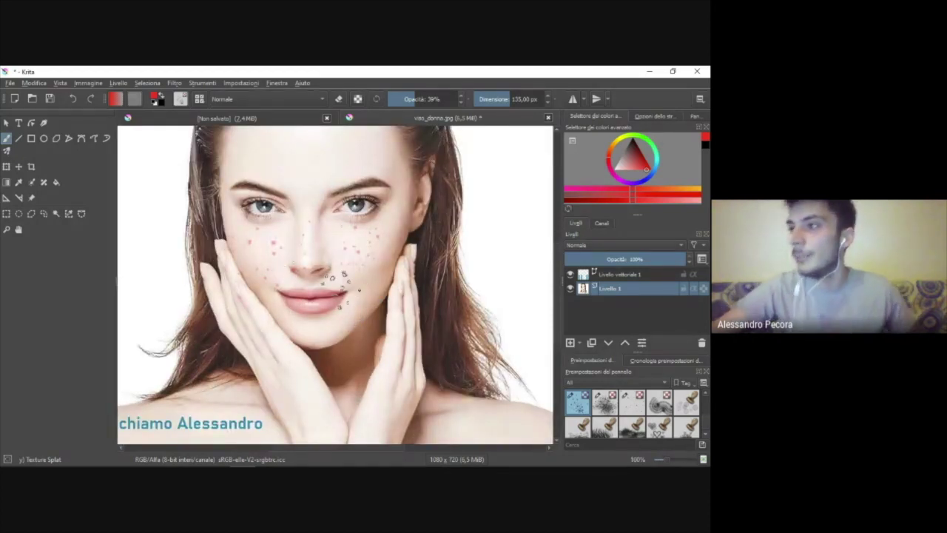
scroll(344, 244, "down", 1)
key("ctrl+z")
Step: Resize the Texture Splat brush to about 62 px and dab finer freckles near the nose
left_click_drag(509, 98, 492, 102)
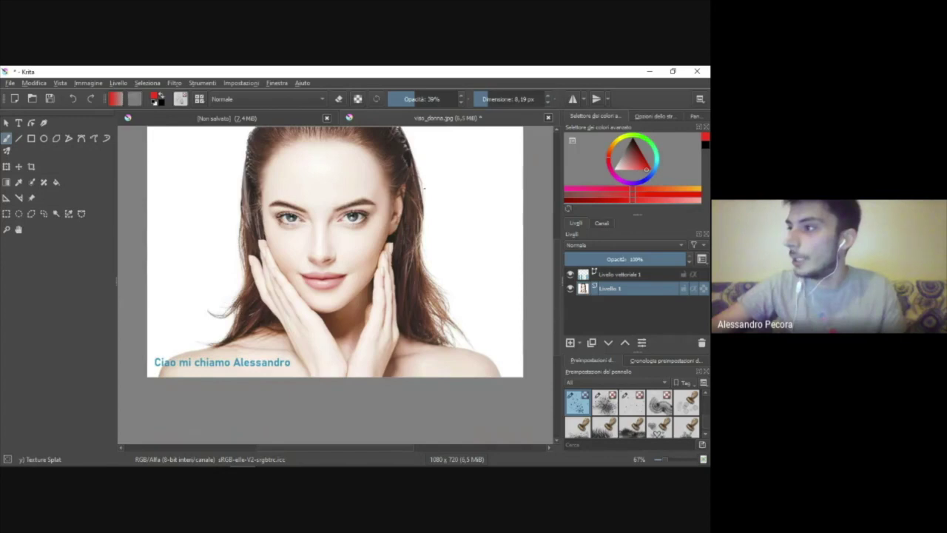
left_click_drag(491, 101, 487, 106)
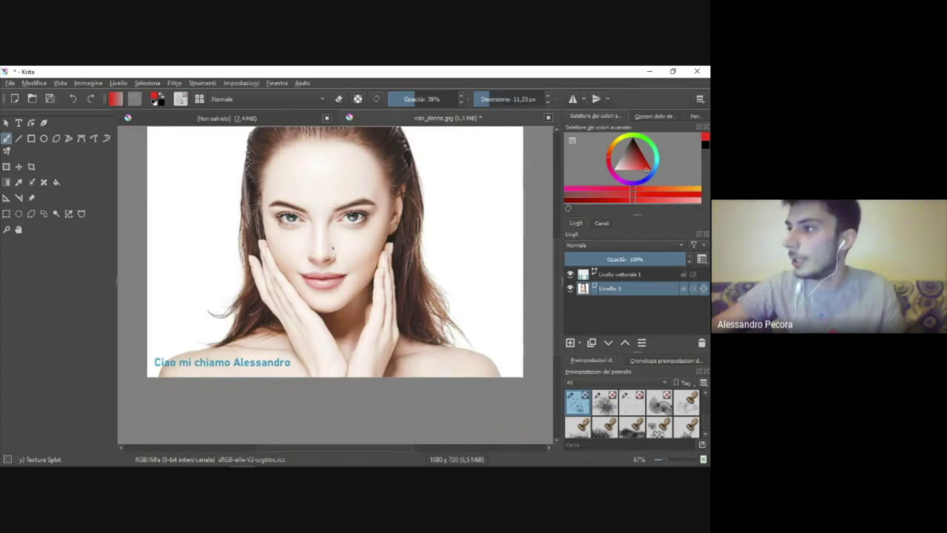
left_click_drag(509, 98, 501, 103)
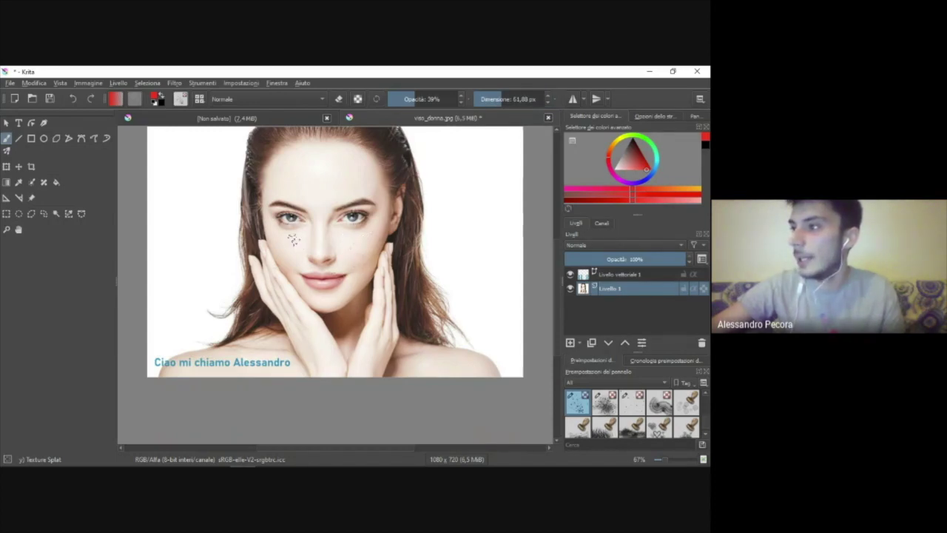
left_click(361, 250)
left_click(319, 266)
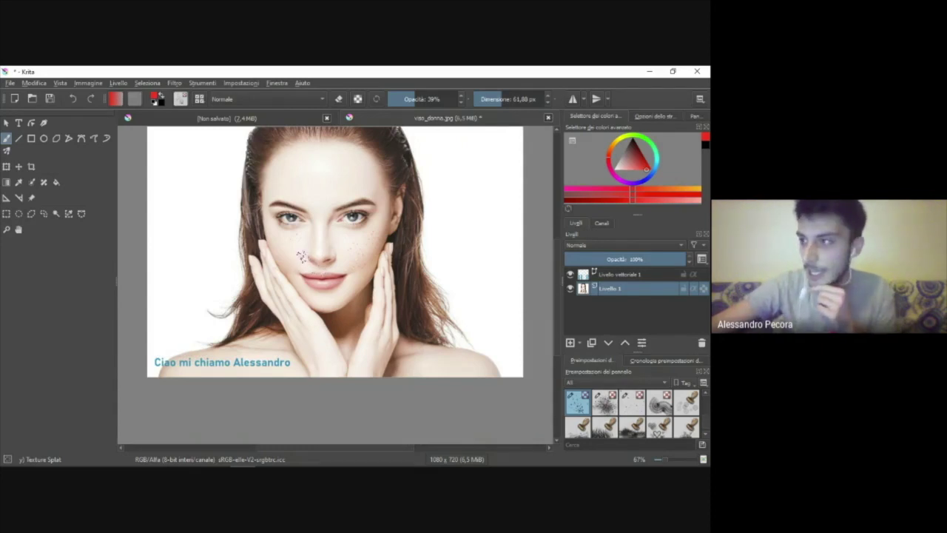
left_click(285, 254)
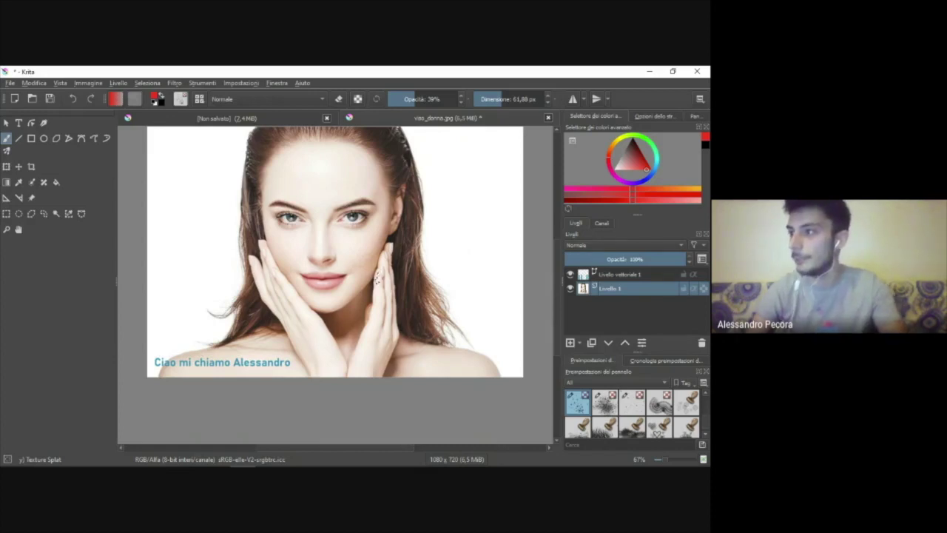
scroll(370, 280, "down", 3)
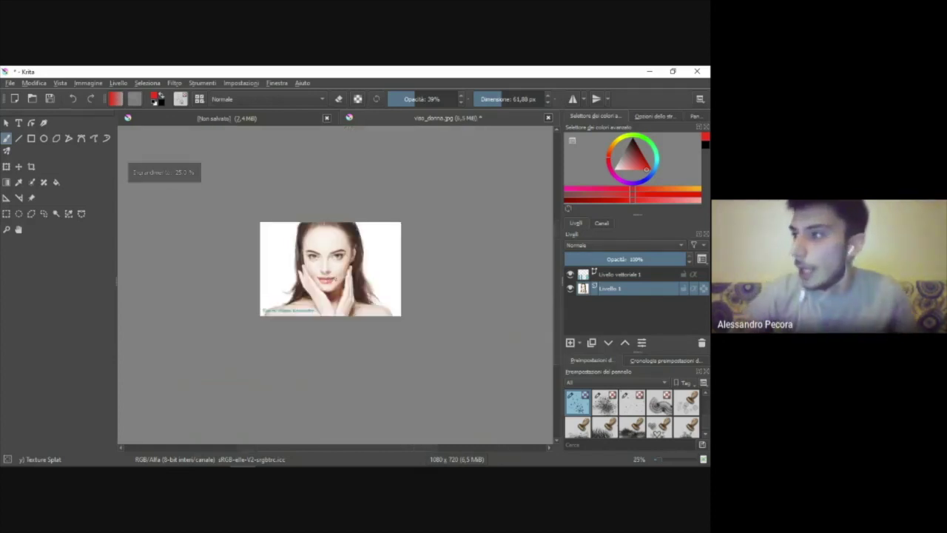
scroll(339, 285, "up", 2)
scroll(339, 285, "down", 1)
scroll(344, 278, "down", 1)
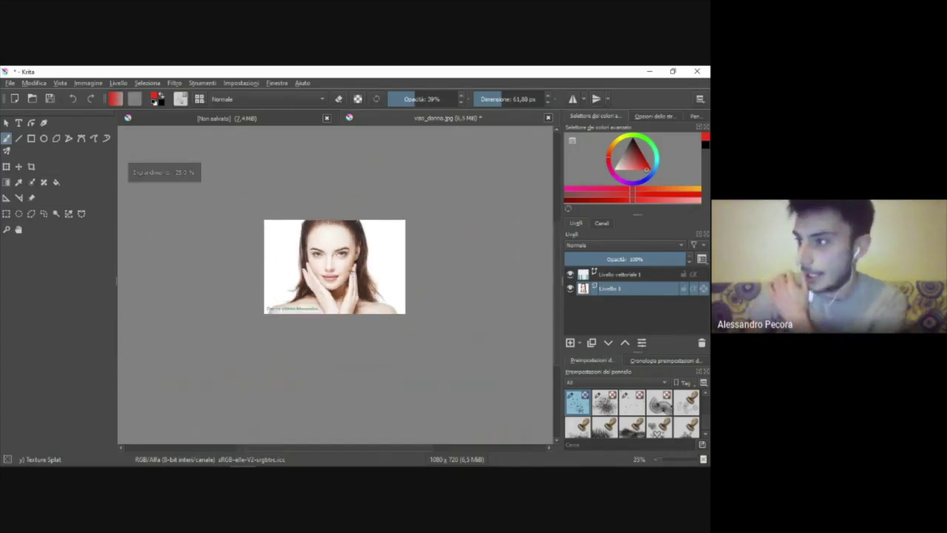
scroll(351, 271, "up", 2)
scroll(351, 272, "up", 2)
scroll(352, 272, "down", 4)
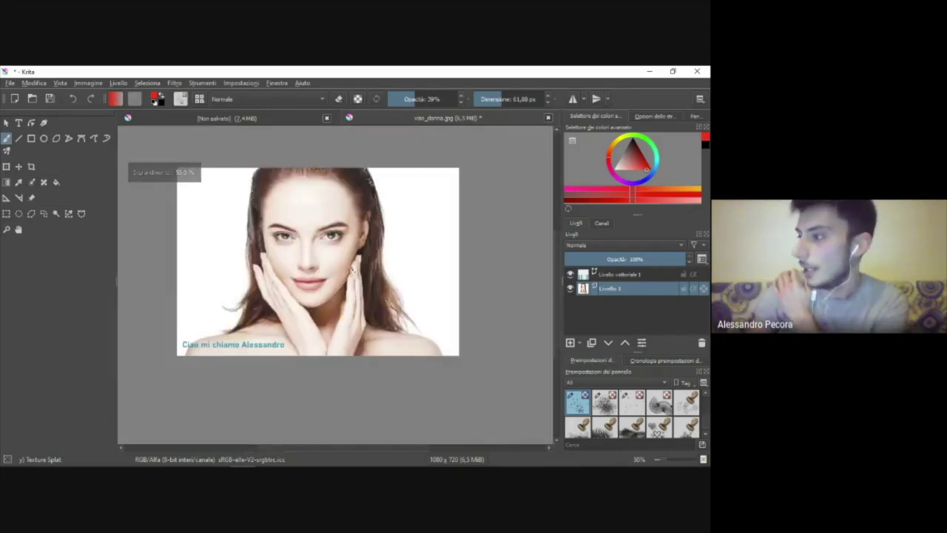
scroll(354, 273, "up", 3)
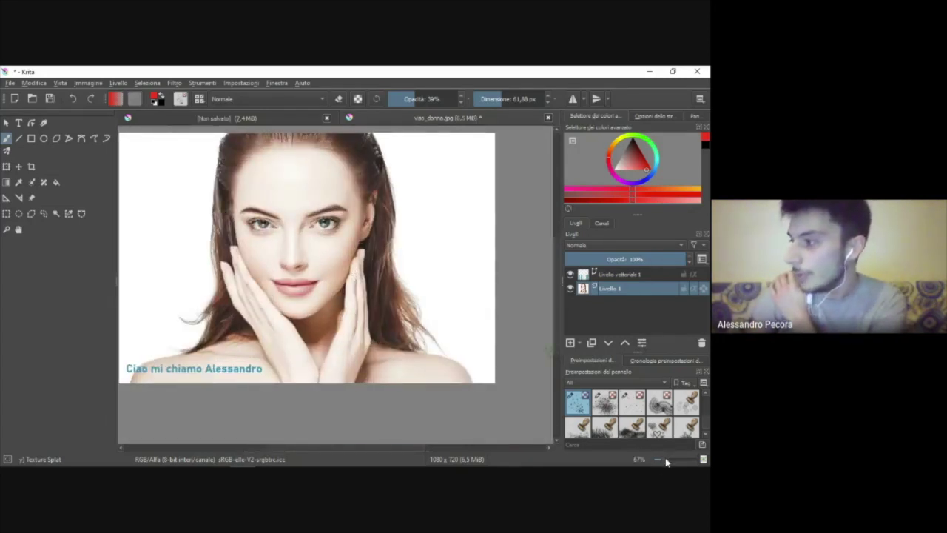
scroll(670, 463, "up", 3)
scroll(670, 463, "down", 5)
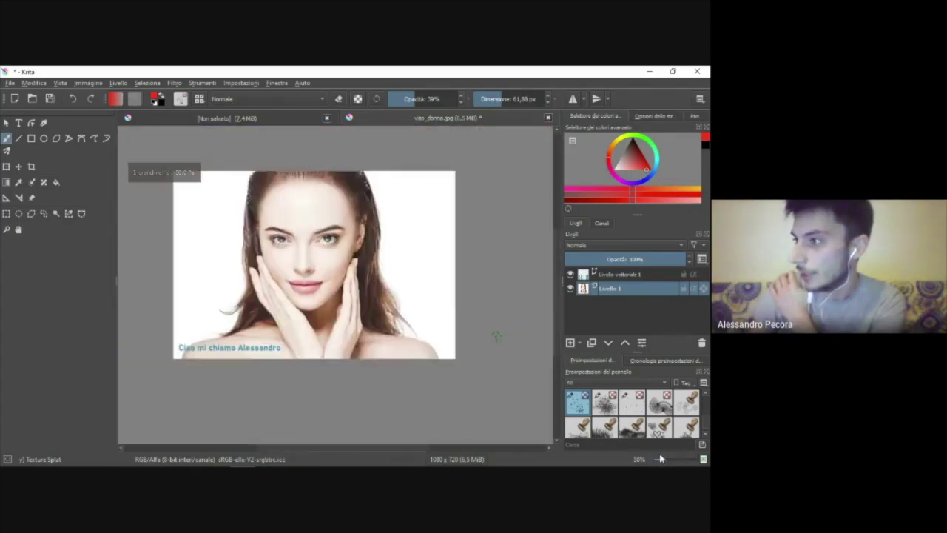
scroll(666, 460, "down", 2)
scroll(666, 460, "up", 3)
scroll(666, 460, "down", 3)
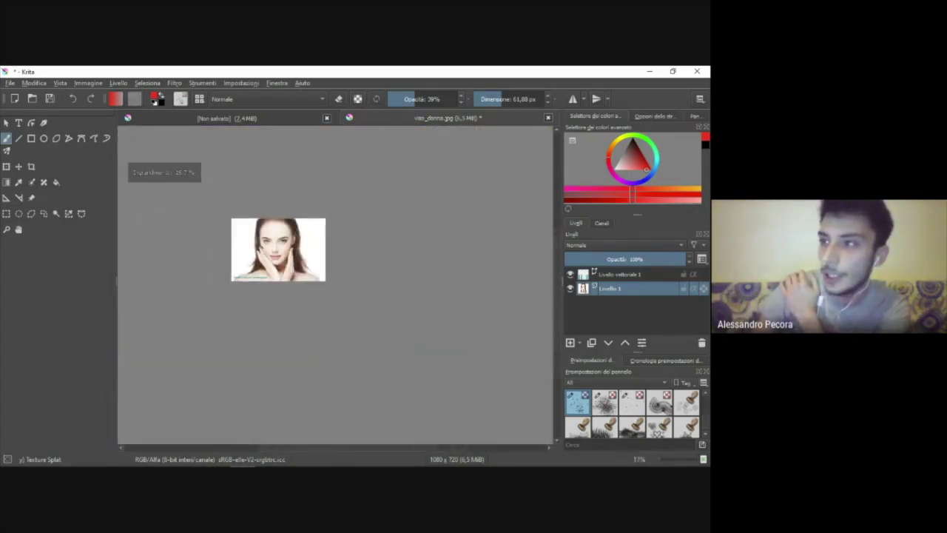
scroll(666, 460, "up", 4)
scroll(666, 460, "down", 4)
scroll(666, 459, "up", 1)
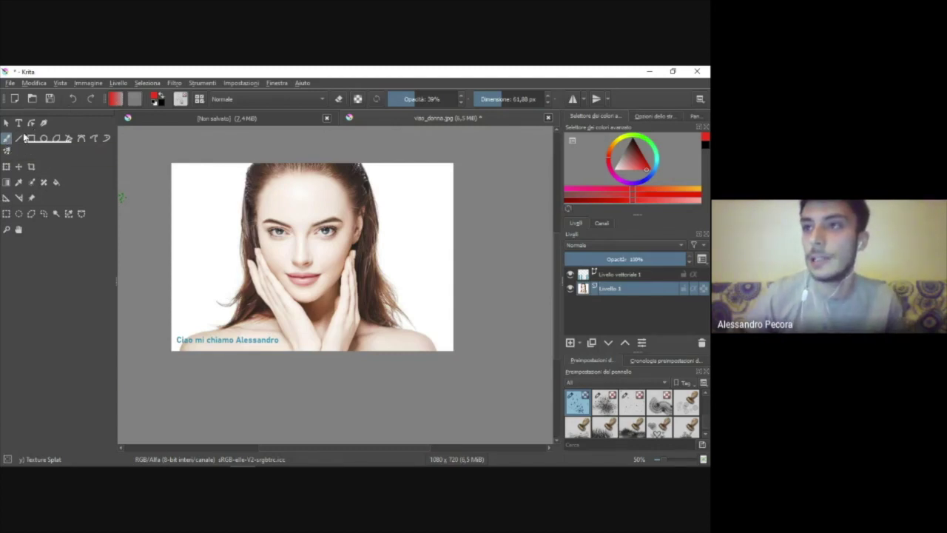
Step: Draw a splat-filled rectangle over the face with the Rectangle tool, then undo it
left_click(31, 140)
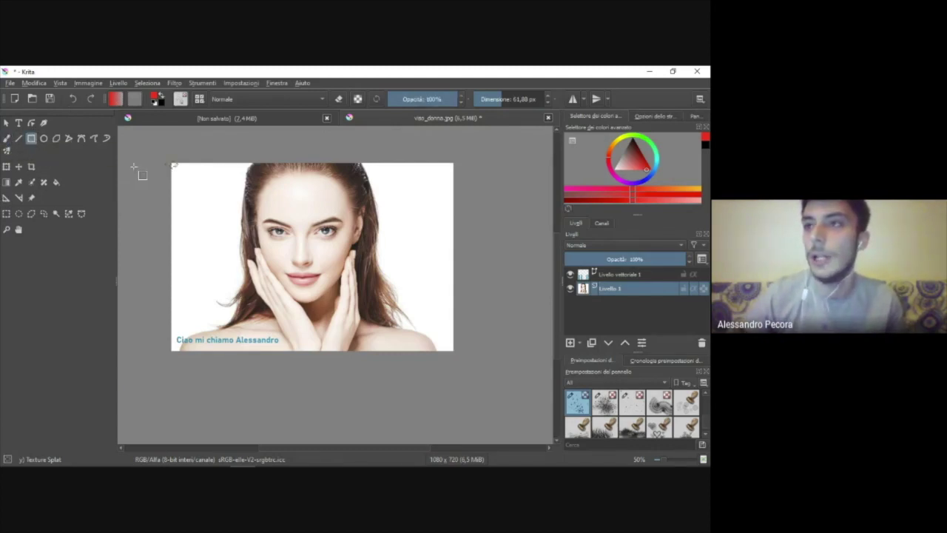
left_click_drag(217, 189, 294, 250)
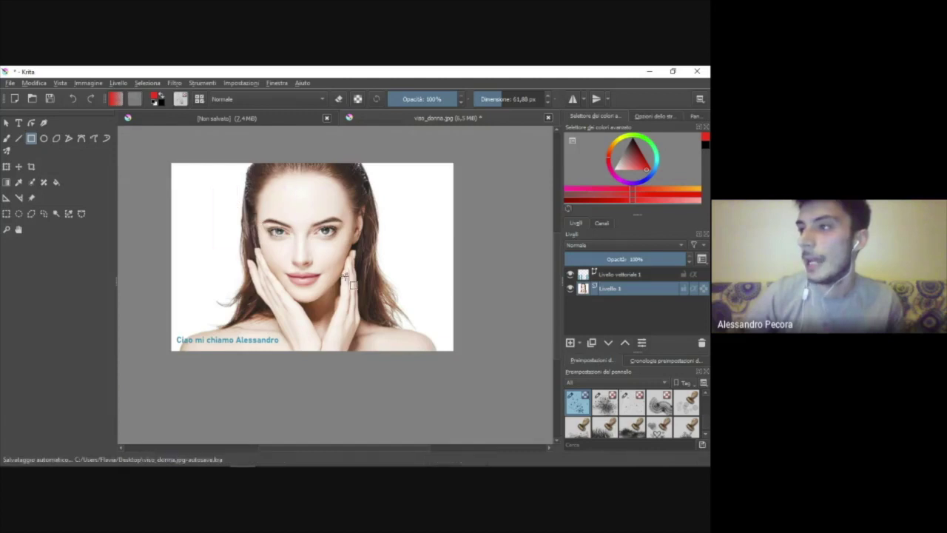
key("ctrl+z")
Step: Draw a large rectangle across the photo as a speckled pink border
scroll(652, 416, "down", 3)
scroll(633, 415, "up", 2)
scroll(633, 412, "up", 2)
scroll(636, 416, "down", 1)
scroll(635, 416, "down", 1)
scroll(635, 416, "down", 1)
scroll(635, 416, "down", 1)
scroll(633, 416, "down", 1)
scroll(630, 421, "down", 1)
scroll(627, 422, "up", 5)
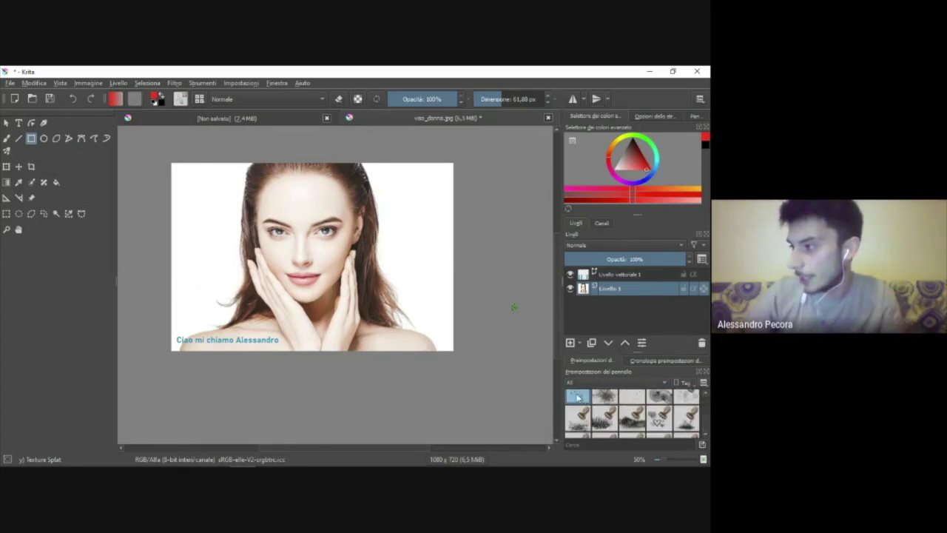
left_click_drag(191, 177, 397, 307)
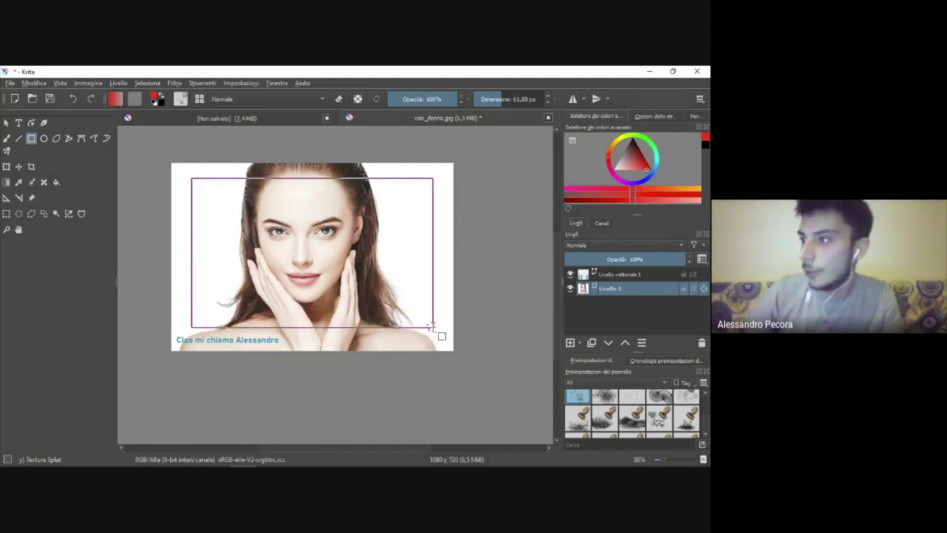
left_click_drag(407, 317, 448, 345)
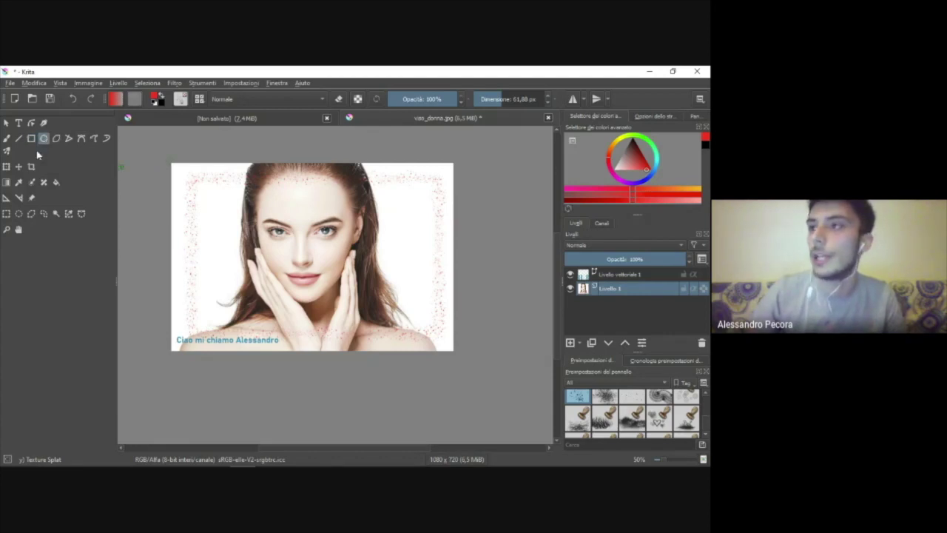
Step: Draw a speckled oval of splat dots around the face and select the Basic-1 brush preset
left_click_drag(214, 237, 411, 292)
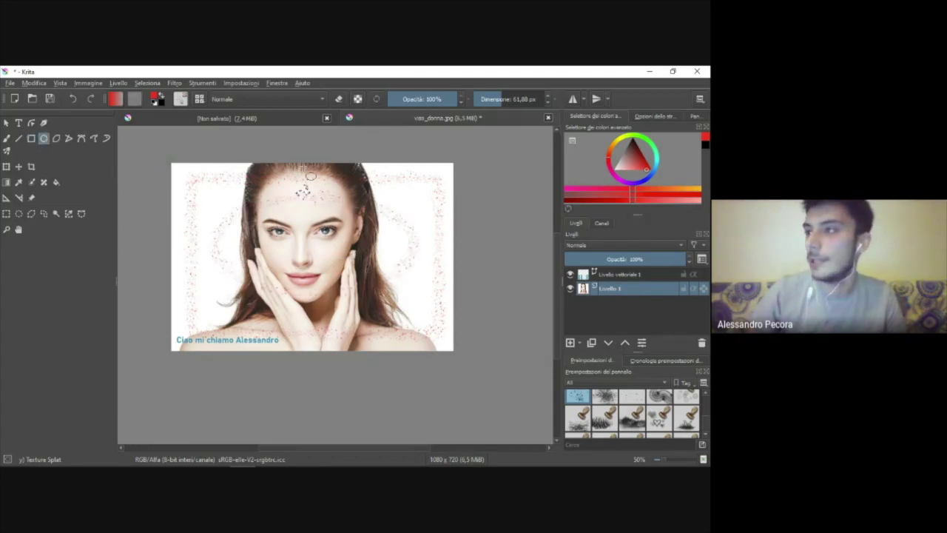
scroll(671, 417, "up", 5)
scroll(669, 418, "up", 5)
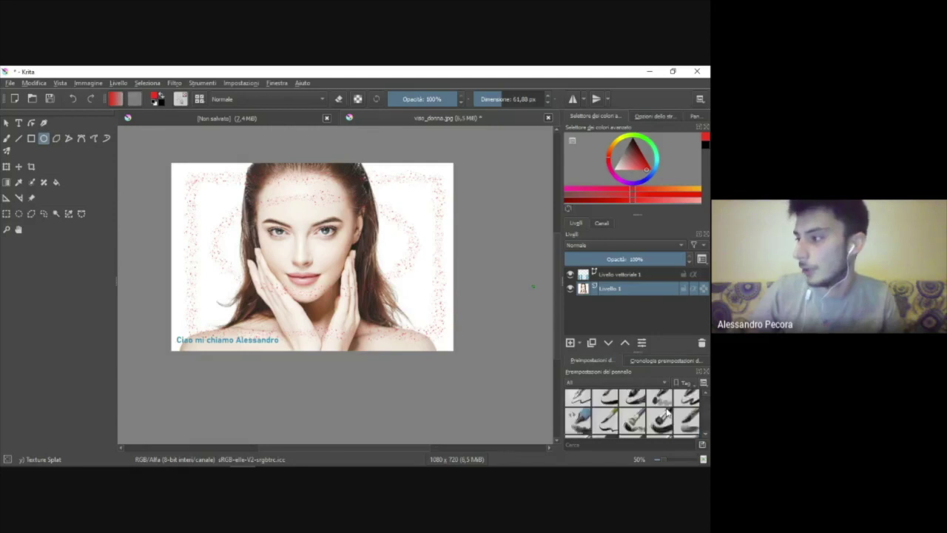
scroll(667, 420, "up", 5)
left_click(689, 404)
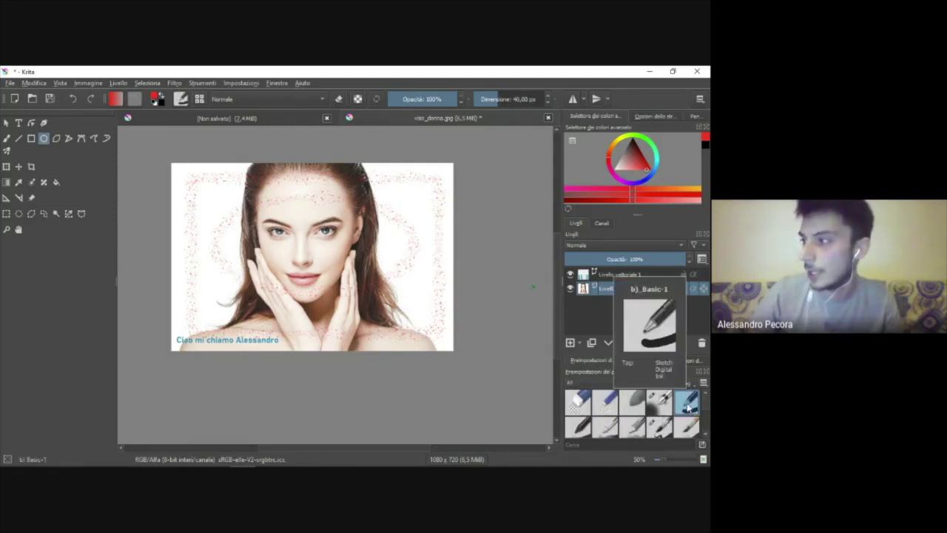
Step: Draw a bold red oval and a faint 30%-opacity oval, then undo all the ovals and the border
left_click_drag(266, 207, 270, 215)
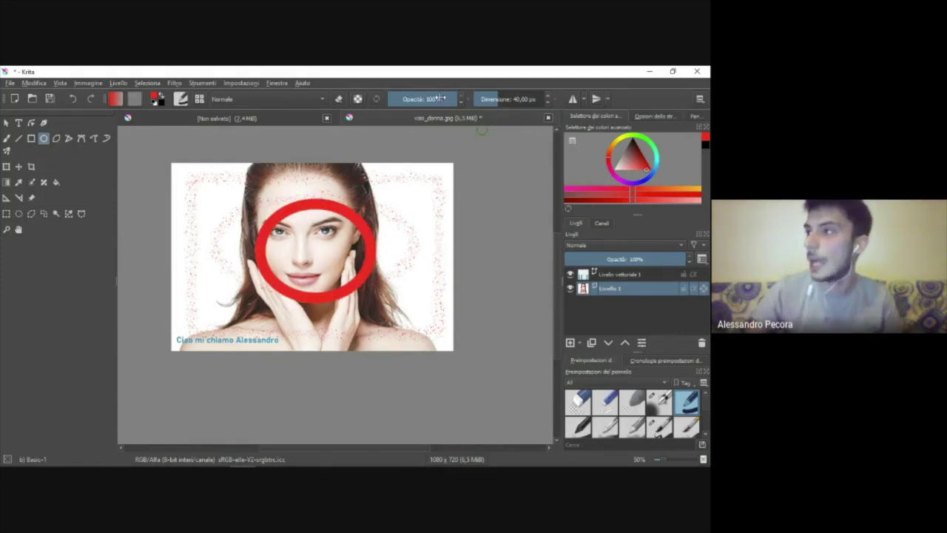
left_click_drag(440, 98, 409, 103)
left_click_drag(222, 204, 288, 297)
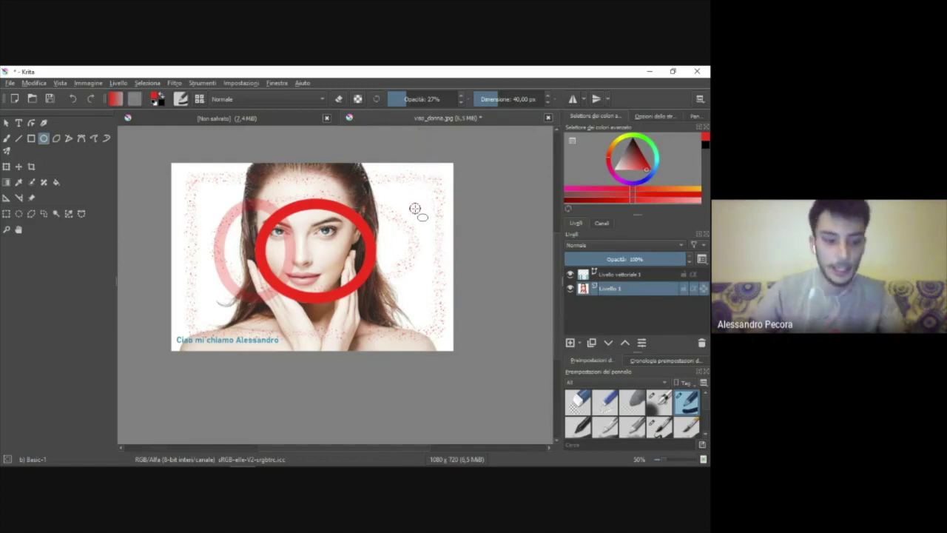
key("ctrl+z")
key("ctrl+z")
key("ctrl+z")
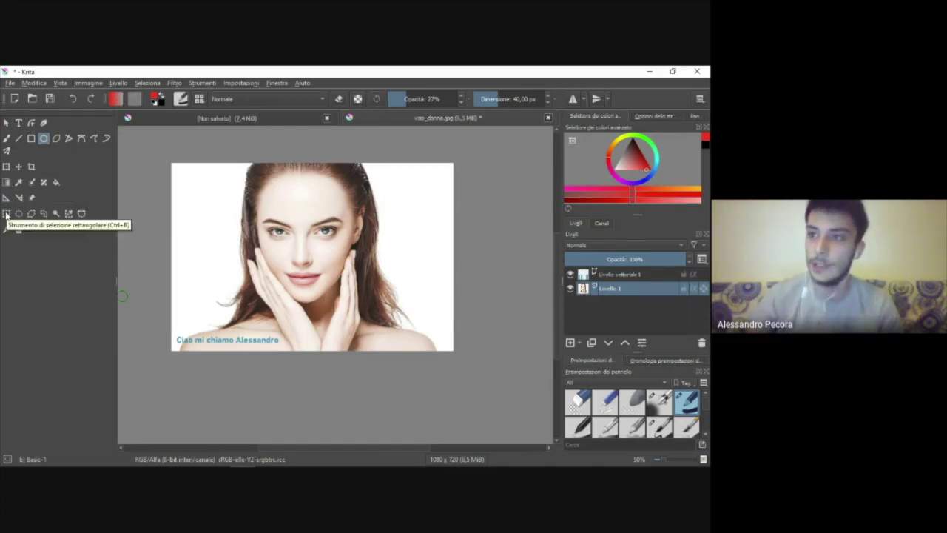
left_click(6, 214)
Step: Try rectangular selections over the upper face and nose, then an elliptical selection over the face
left_click_drag(196, 186, 328, 274)
left_click_drag(419, 222, 294, 289)
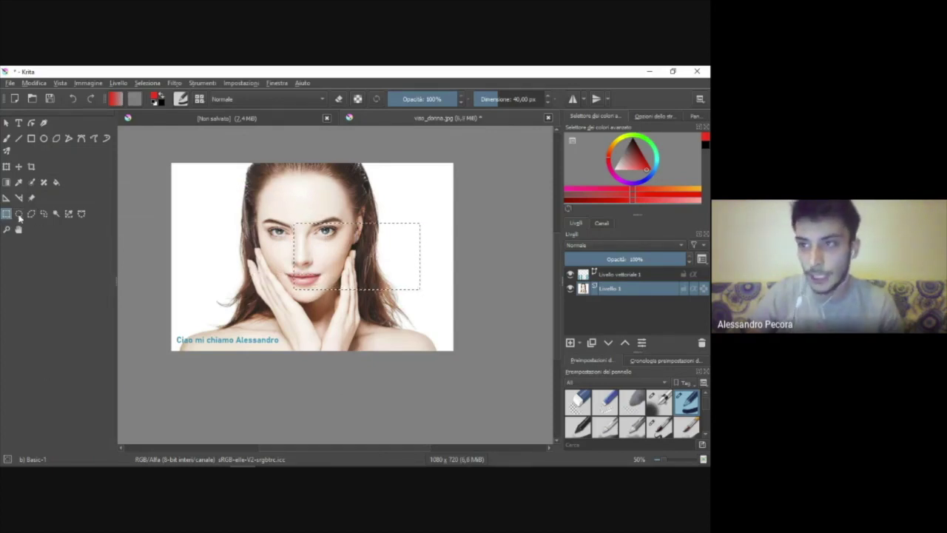
left_click(19, 213)
left_click_drag(218, 202, 319, 292)
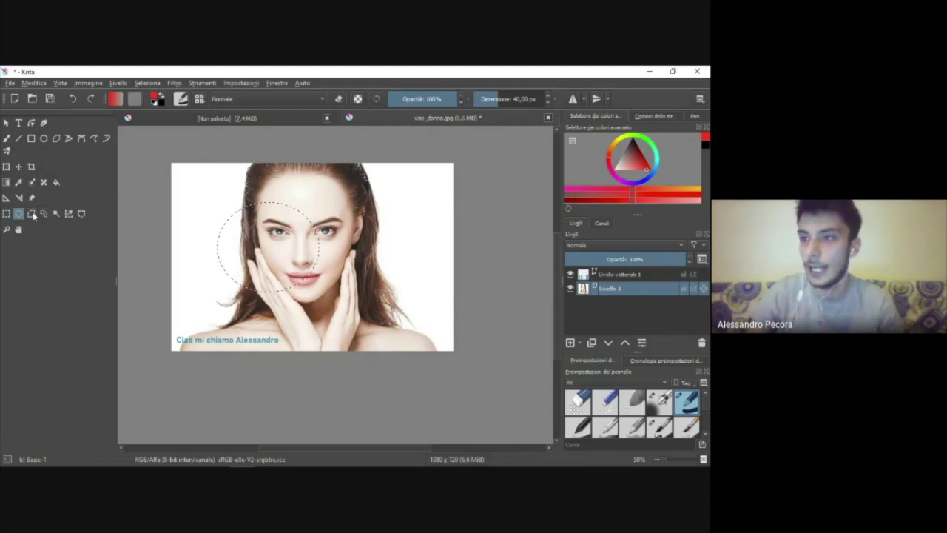
Step: Cancel the freehand outline selection, return to the Basic-1 brush and deselect everything
left_click(31, 214)
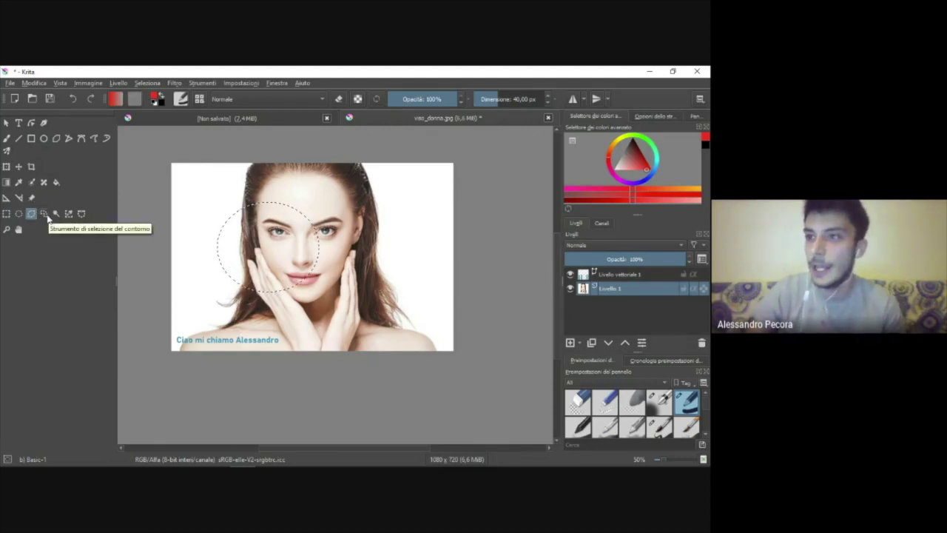
left_click(44, 214)
key("Escape")
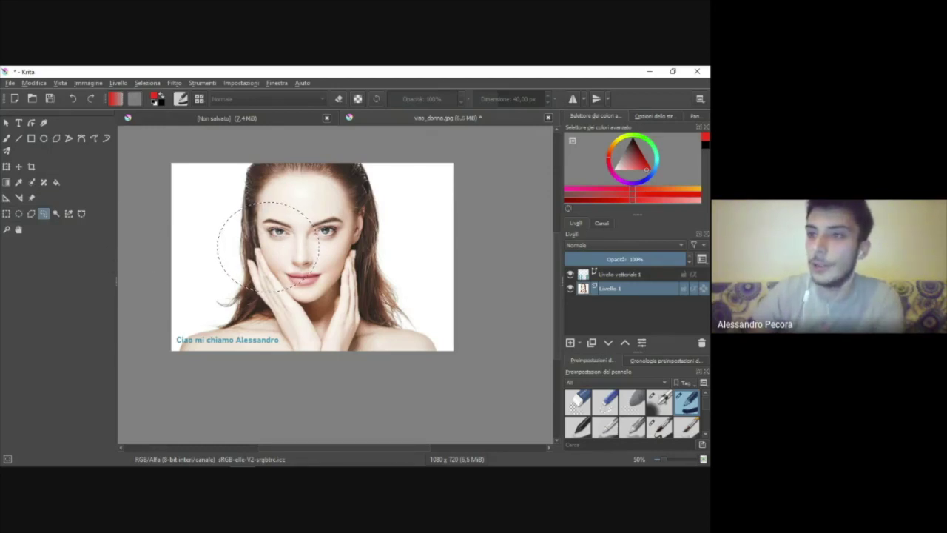
key("b")
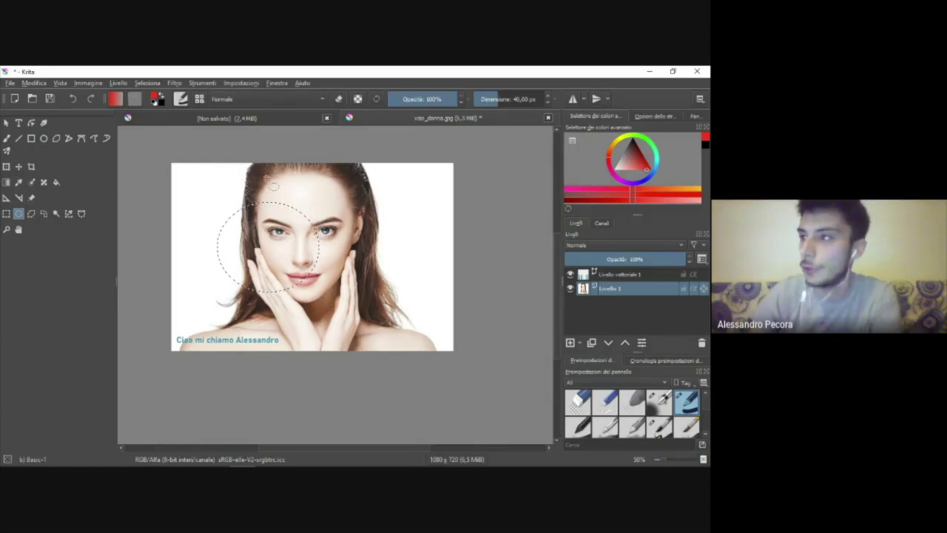
key("ctrl+shift+a")
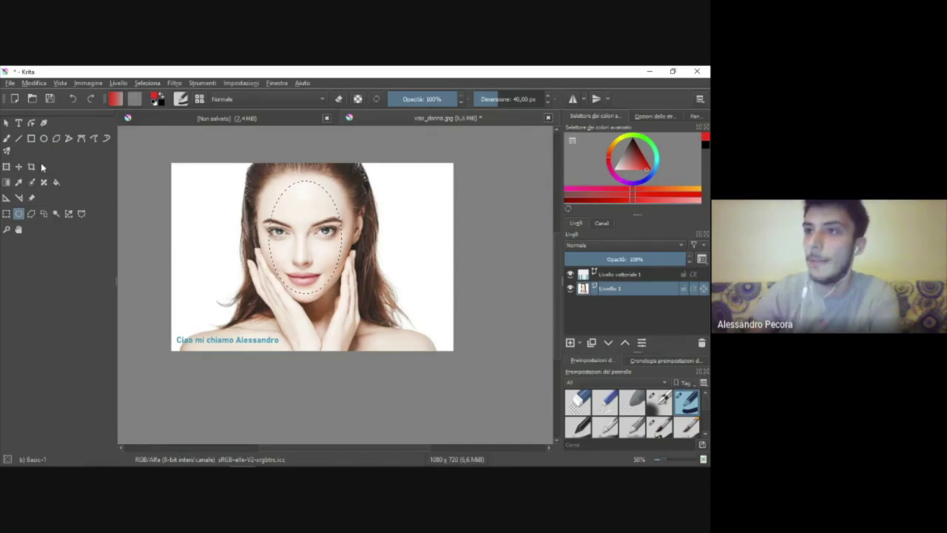
left_click(7, 138)
Step: Paint red over the eyes, forehead and nose inside the oval selection, then undo every stroke
mouse_move(252, 195)
left_mouse_down()
mouse_move(369, 228)
mouse_move(244, 216)
mouse_move(213, 256)
mouse_move(380, 244)
mouse_move(220, 288)
left_mouse_up()
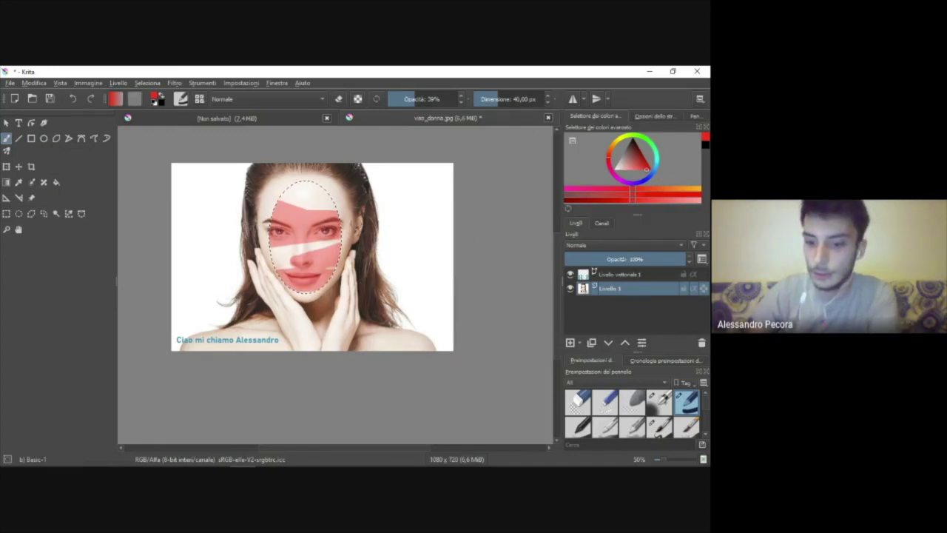
left_click_drag(320, 244, 316, 265)
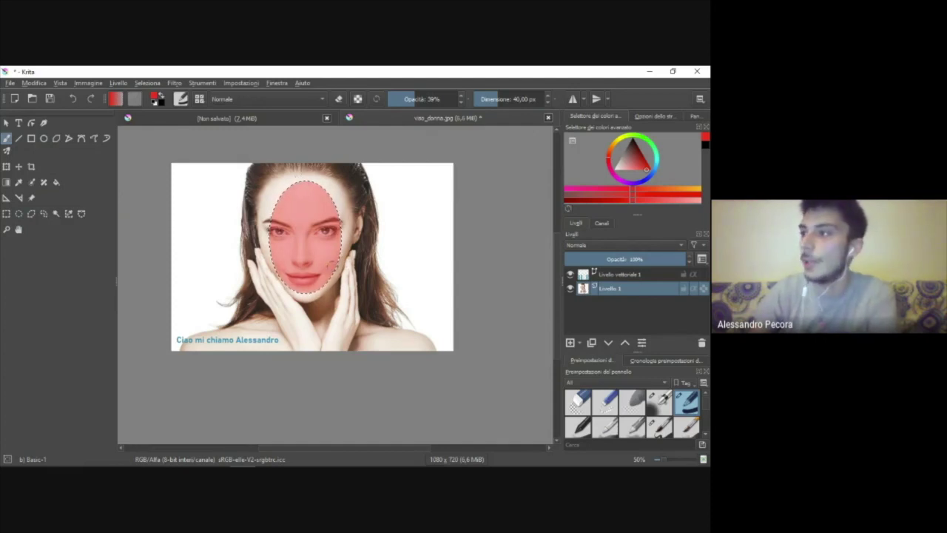
mouse_move(331, 236)
left_mouse_down()
mouse_move(285, 248)
mouse_move(255, 206)
left_mouse_up()
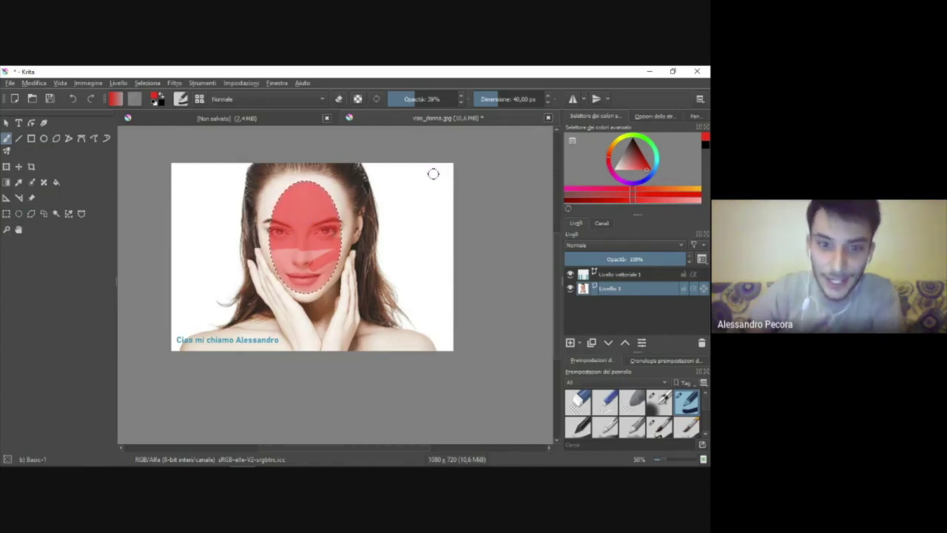
mouse_move(326, 218)
left_mouse_down()
mouse_move(293, 244)
mouse_move(292, 209)
mouse_move(274, 200)
left_mouse_up()
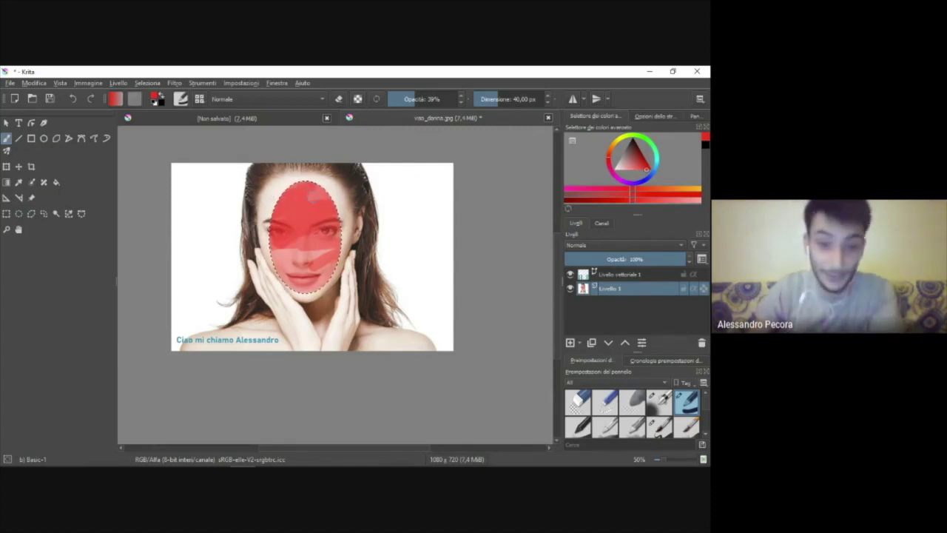
left_click_drag(333, 233, 300, 235)
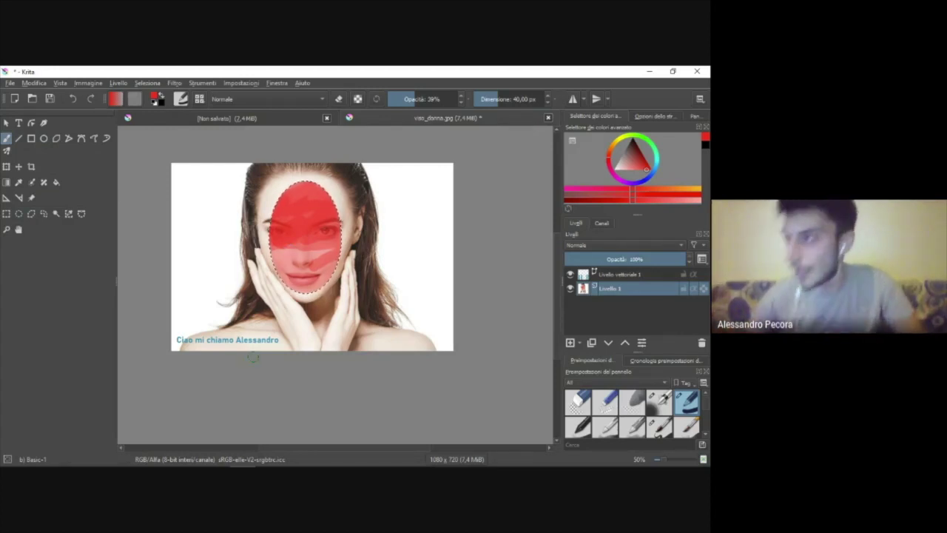
key("ctrl+z")
key("ctrl+z")
key("ctrl+z")
key("ctrl+z")
key("ctrl+z")
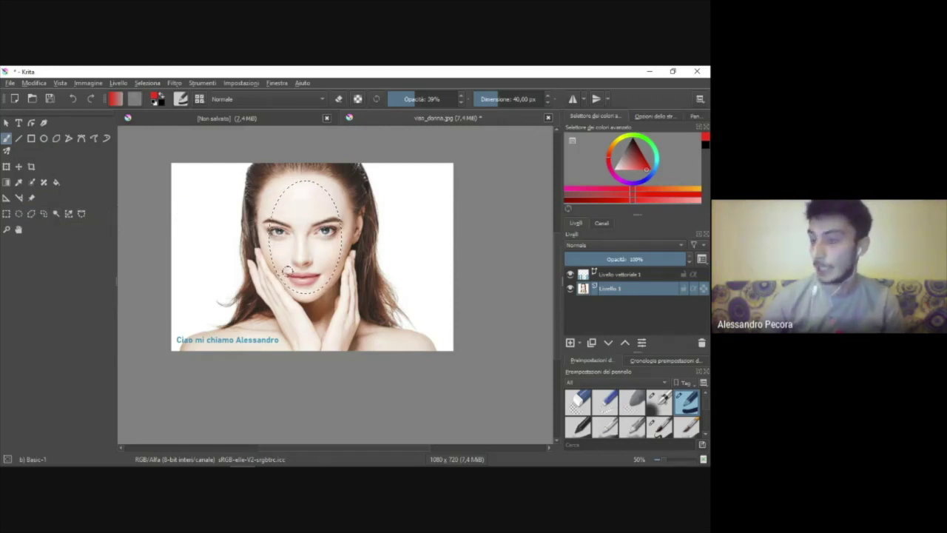
left_click(80, 215)
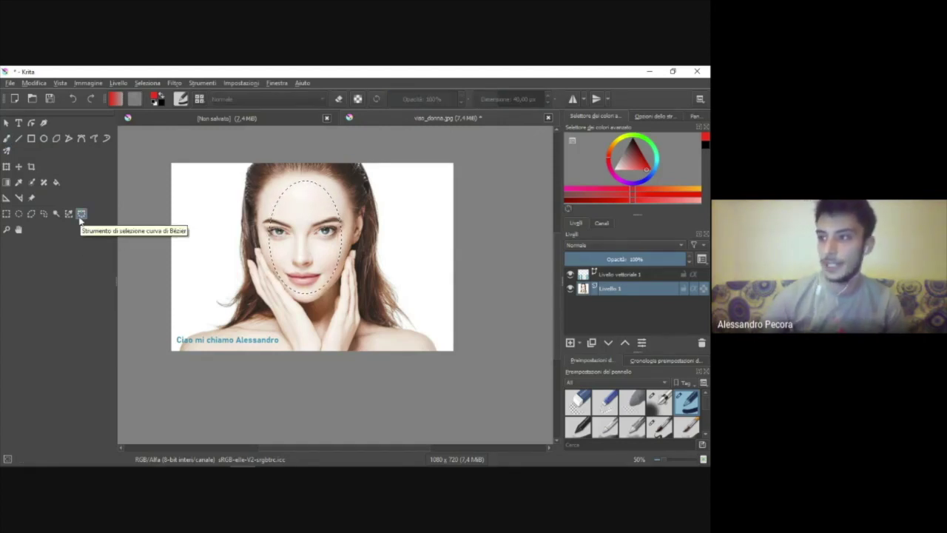
Step: Place seven corner points around the hair left of the face and close them into a selection
scroll(284, 205, "up", 3)
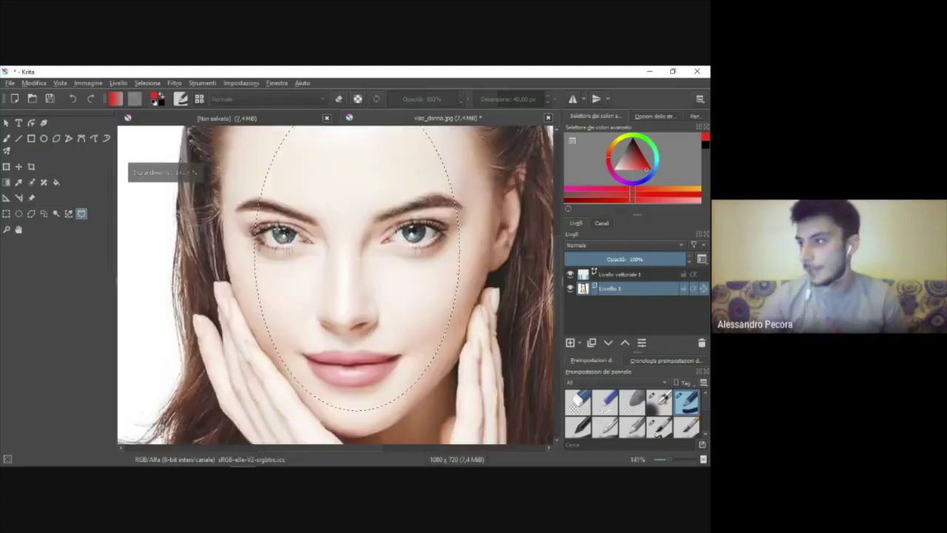
scroll(284, 206, "down", 2)
left_click(252, 198)
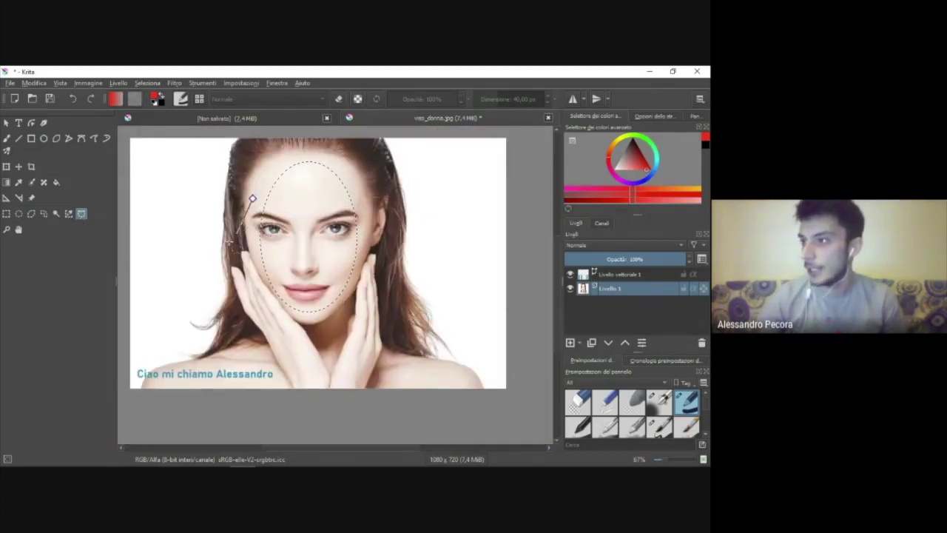
left_click(174, 190)
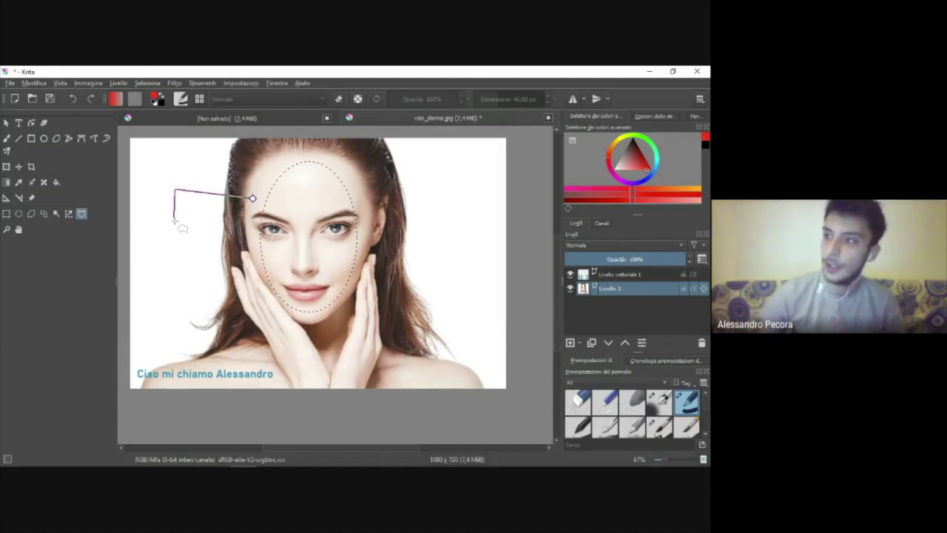
left_click(248, 161)
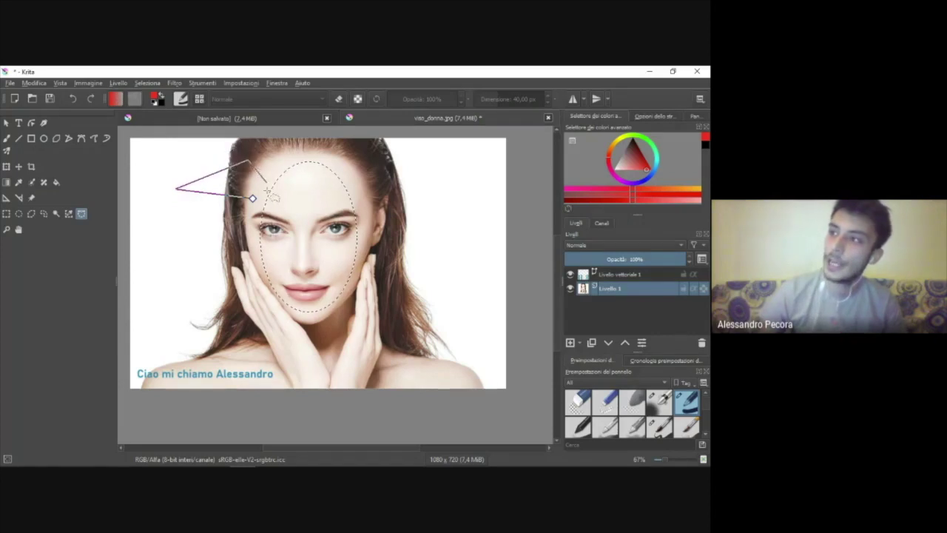
left_click(236, 270)
left_click(155, 272)
left_click(160, 230)
left_click(220, 228)
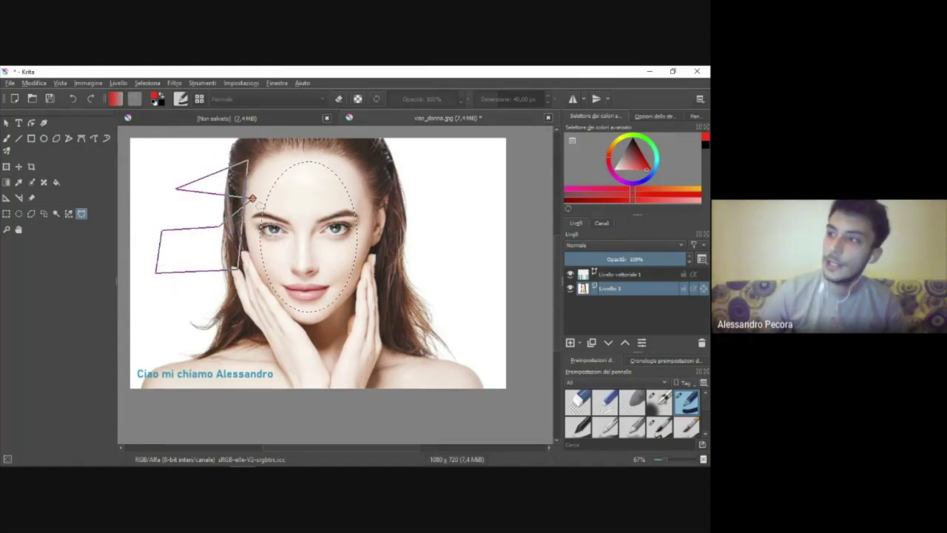
left_click(251, 198)
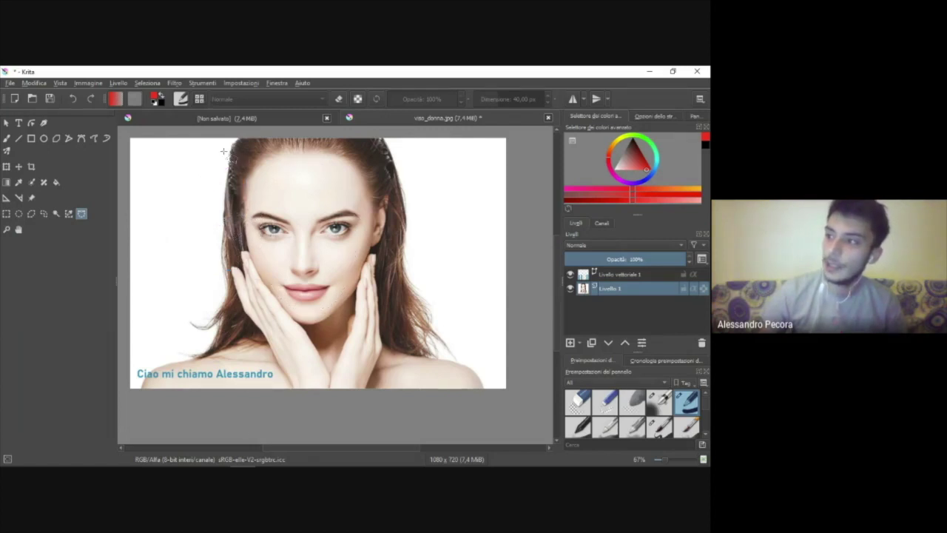
Step: Draw a second three-corner outline across the face, closing it at its start point
left_click(199, 178)
left_click(363, 181)
left_click(337, 262)
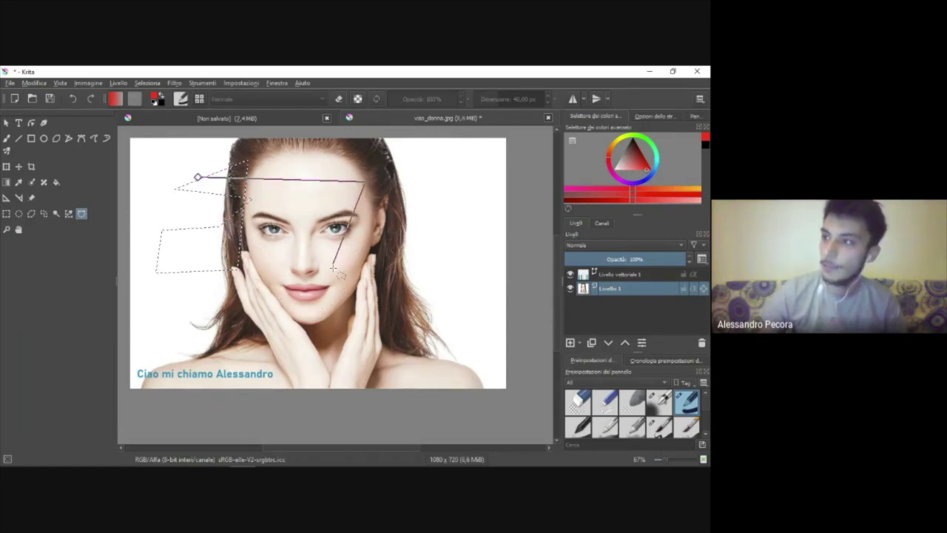
left_click(198, 179)
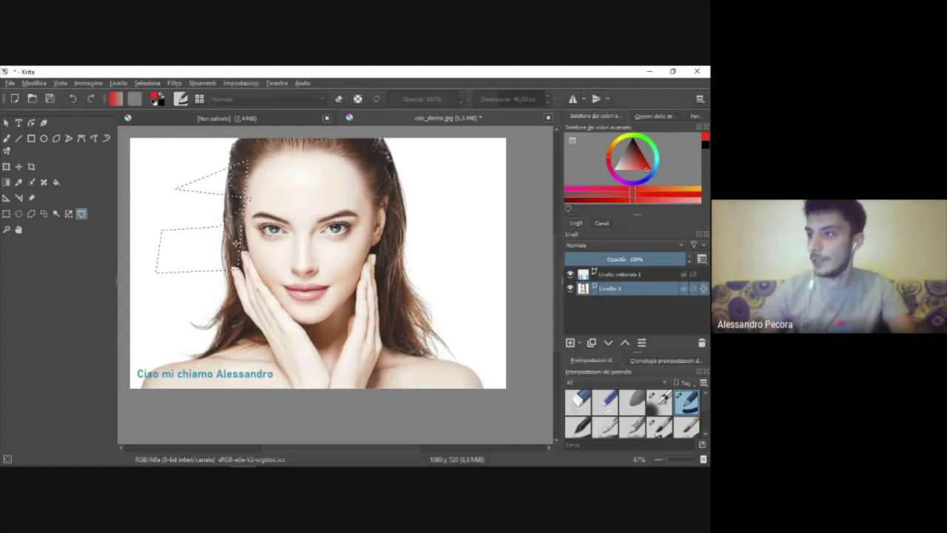
scroll(283, 234, "up", 3)
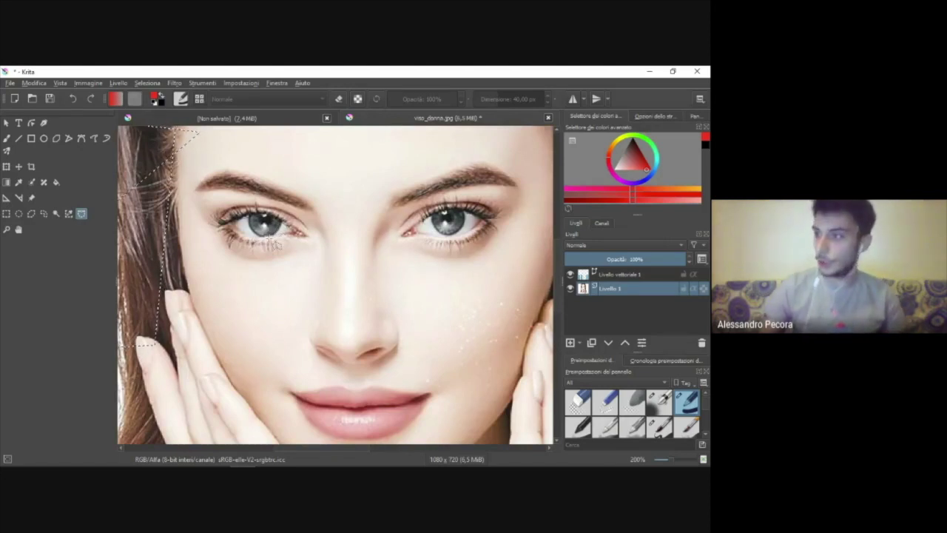
scroll(271, 238, "up", 1)
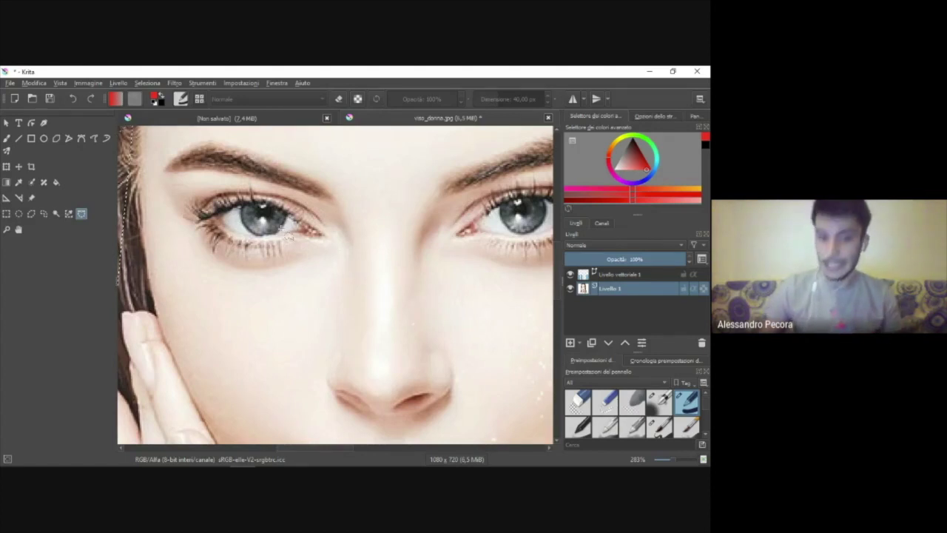
scroll(338, 265, "down", 2)
scroll(333, 259, "down", 2)
scroll(330, 253, "up", 2)
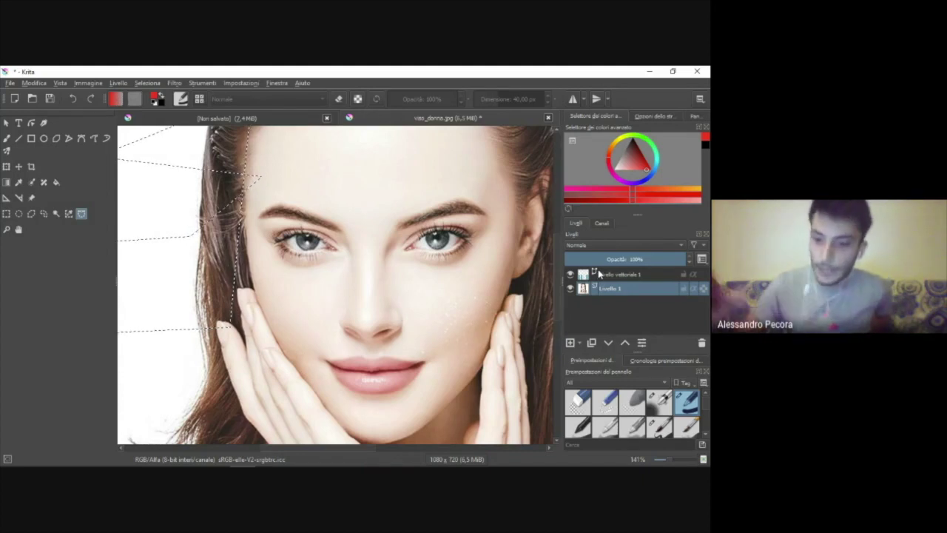
mouse_move(620, 274)
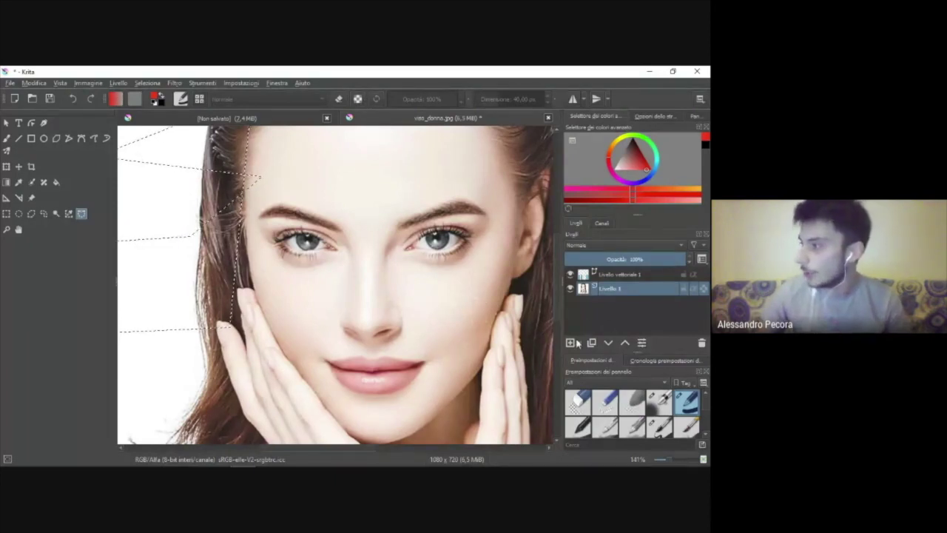
left_click(570, 343)
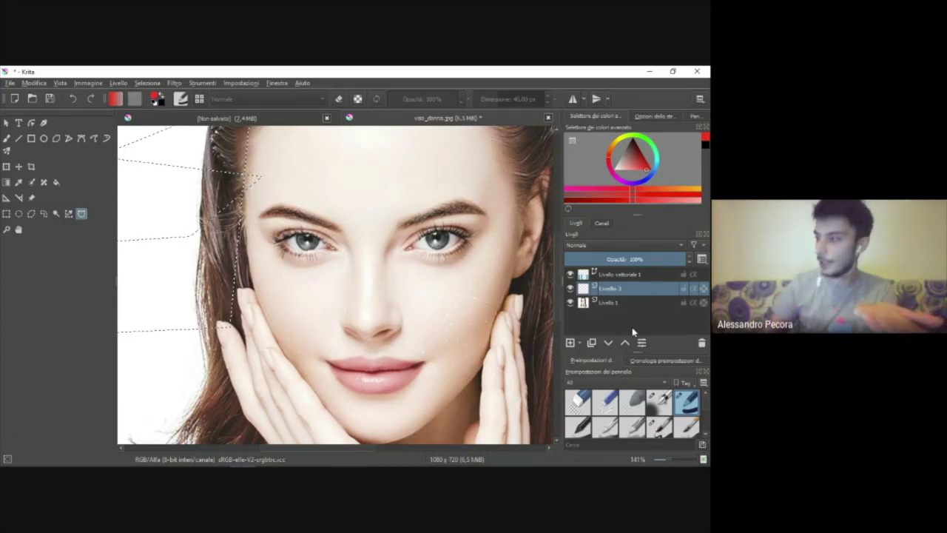
Step: Click through Livello 1, the caption's vector layer and Livello 3, then merge Livello 3 down
left_click(620, 303)
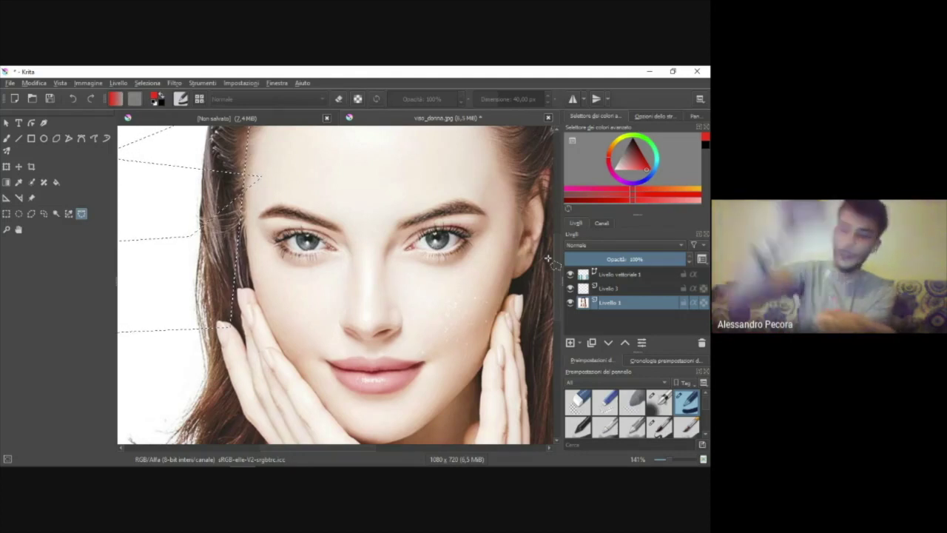
left_click(644, 274)
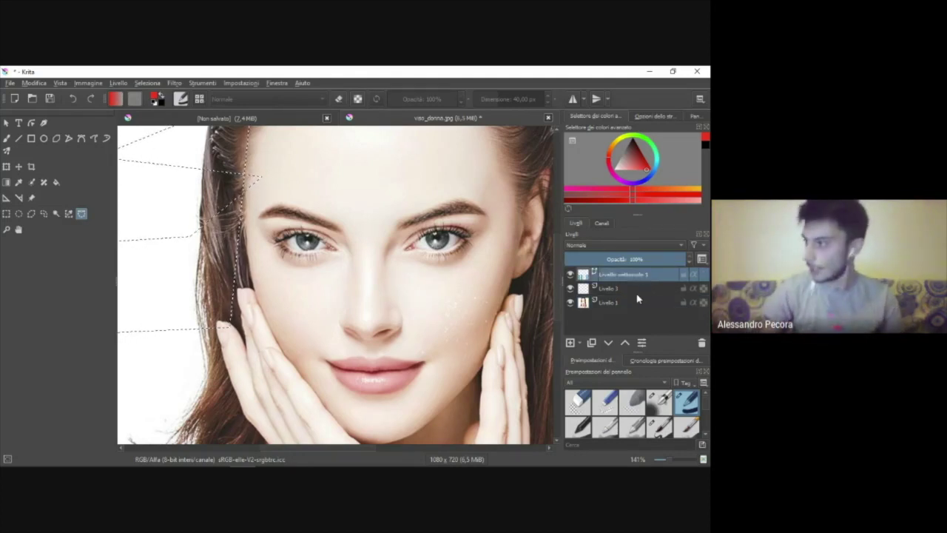
mouse_move(608, 288)
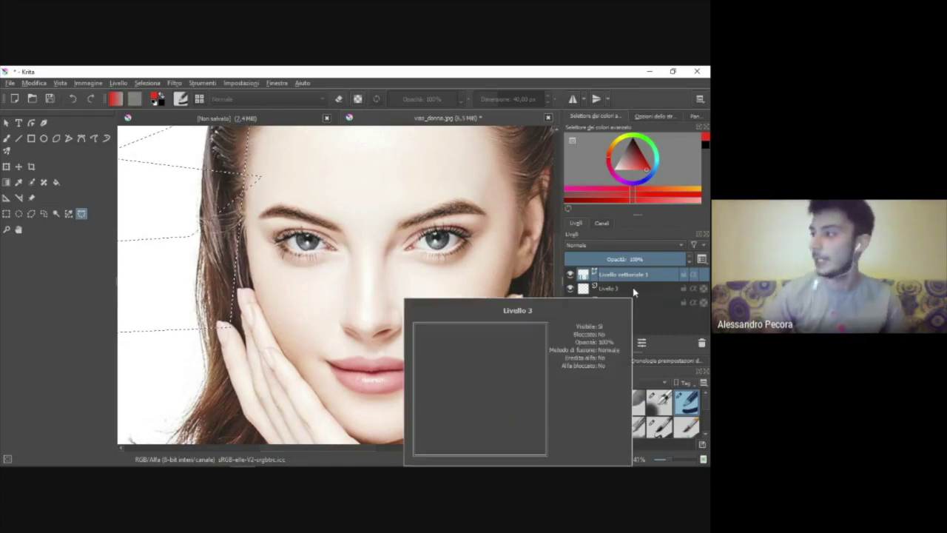
left_click(634, 290)
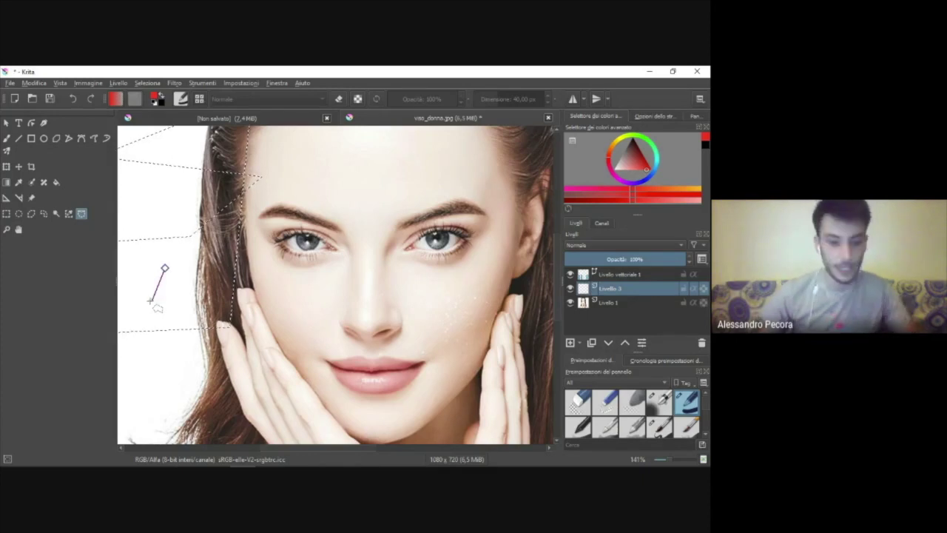
key("ctrl+e")
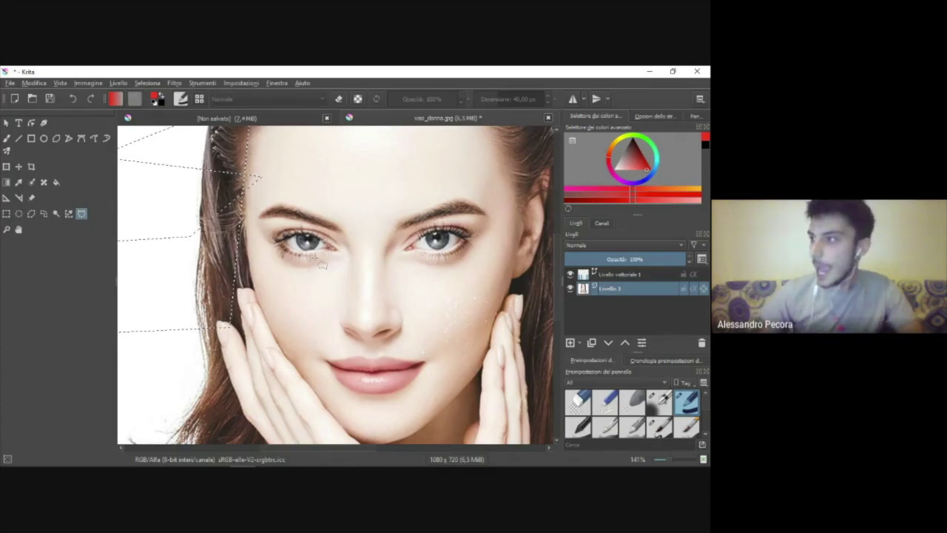
Step: Zoom in on the merged portrait to inspect the eye
scroll(319, 263, "up", 3)
scroll(316, 290, "down", 3)
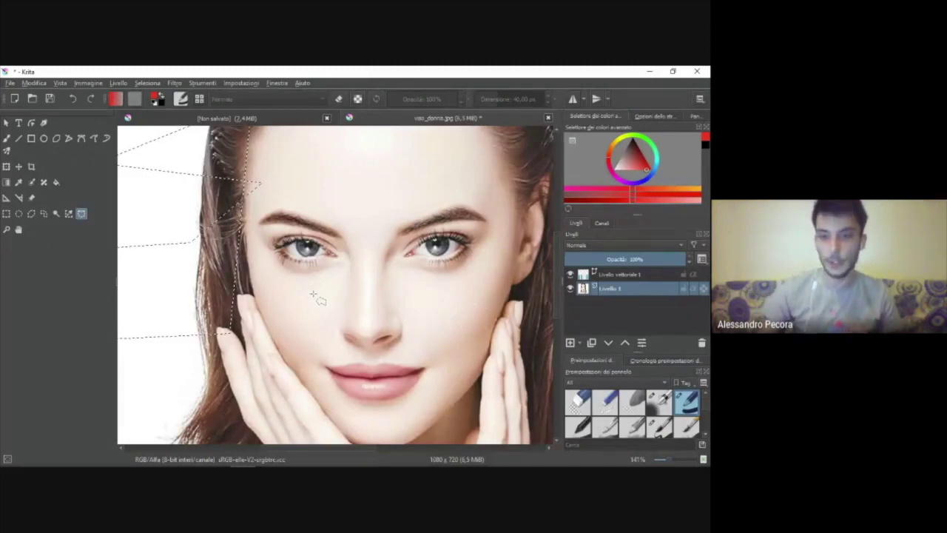
scroll(314, 297, "up", 3)
scroll(303, 302, "up", 2)
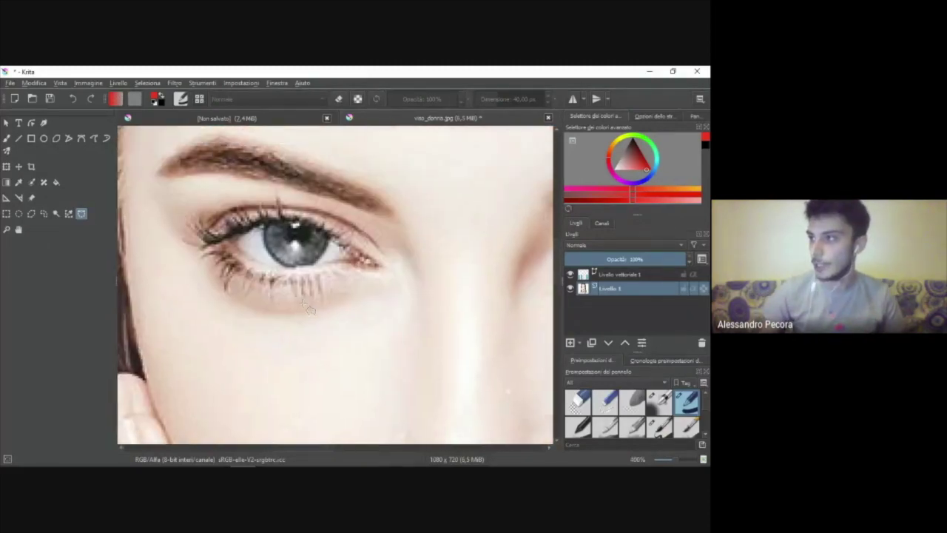
scroll(302, 303, "up", 2)
scroll(300, 296, "down", 1)
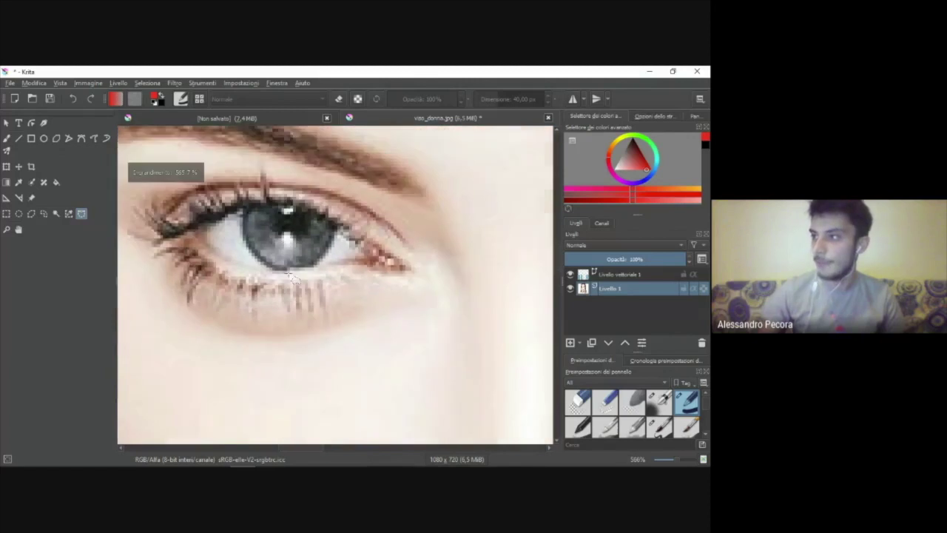
scroll(267, 278, "up", 1)
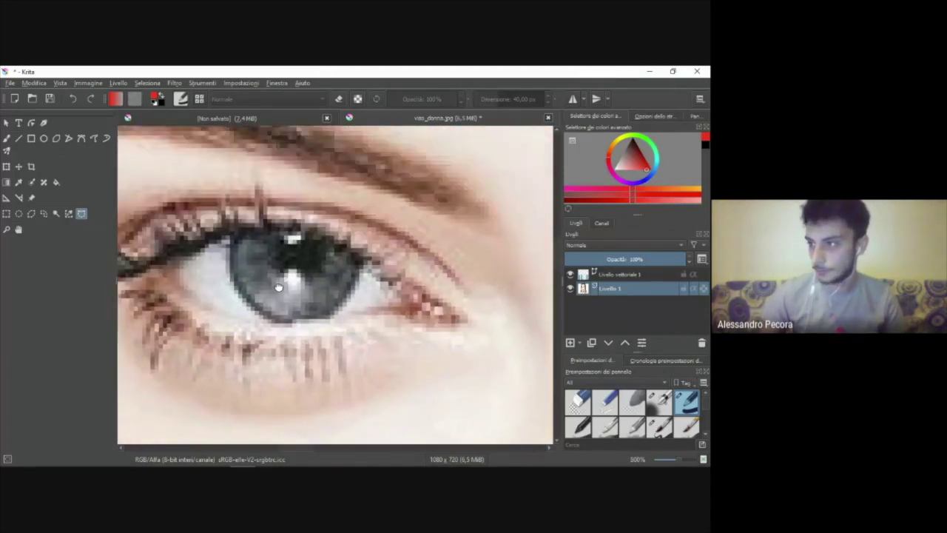
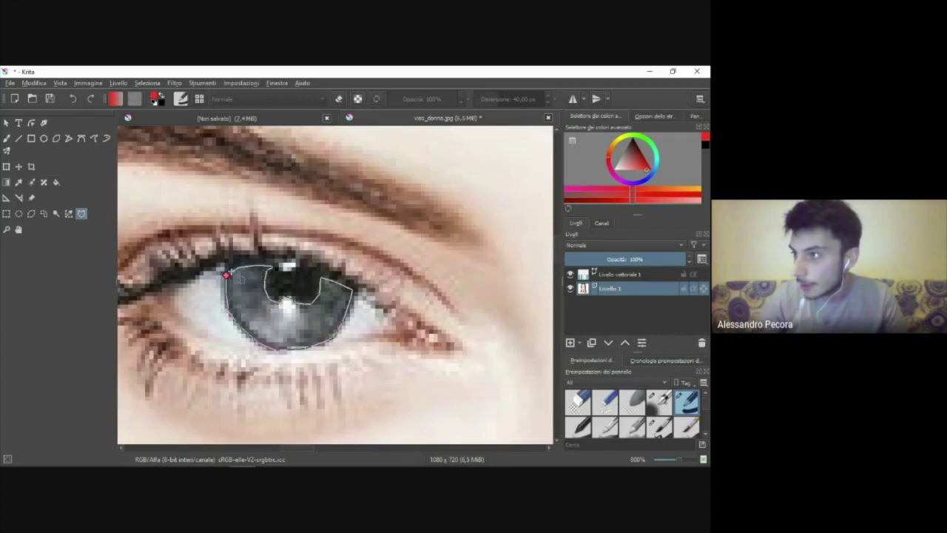
Step: Close the polygonal outline into an iris selection and pick the Freehand Brush
left_click(228, 275)
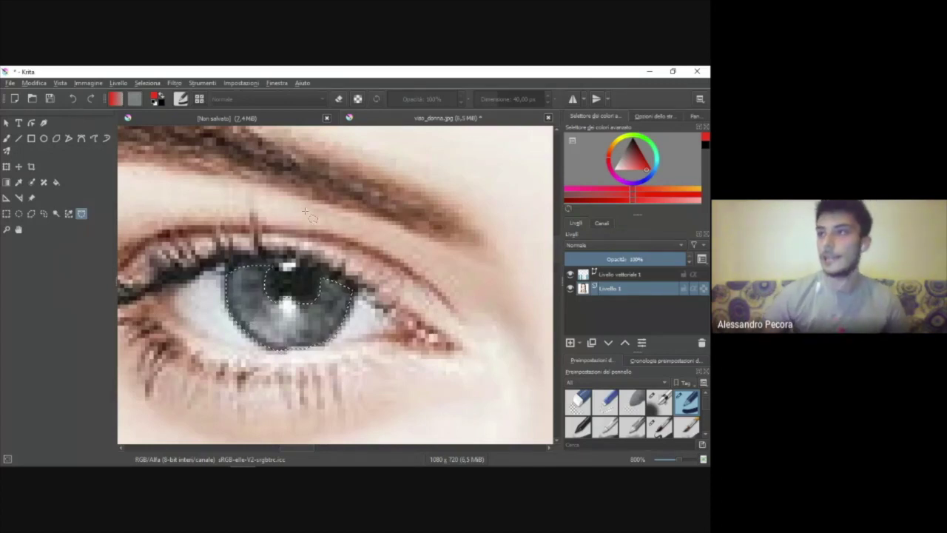
left_click(6, 138)
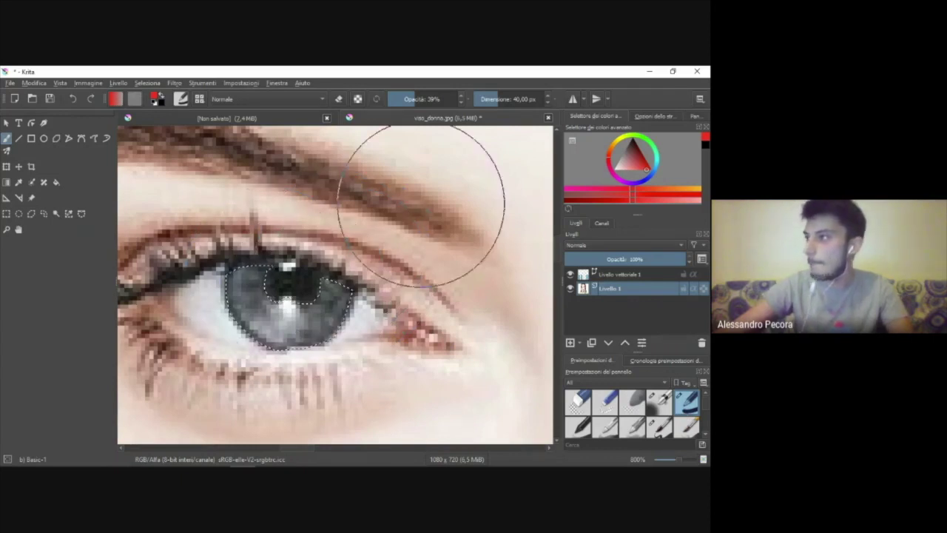
Step: Raise brush opacity to 100%, test red inside the iris, then undo back to grey
left_click_drag(370, 264, 279, 309)
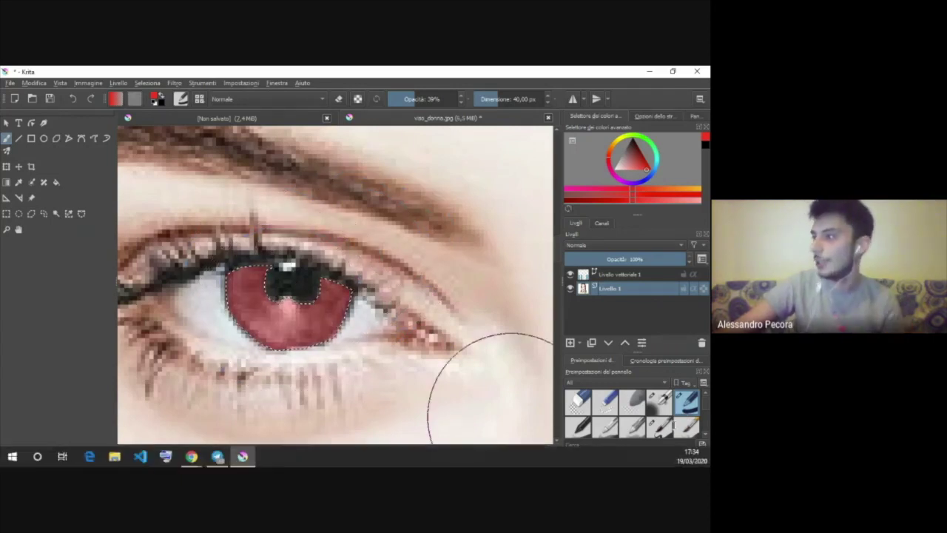
left_click_drag(416, 102, 459, 100)
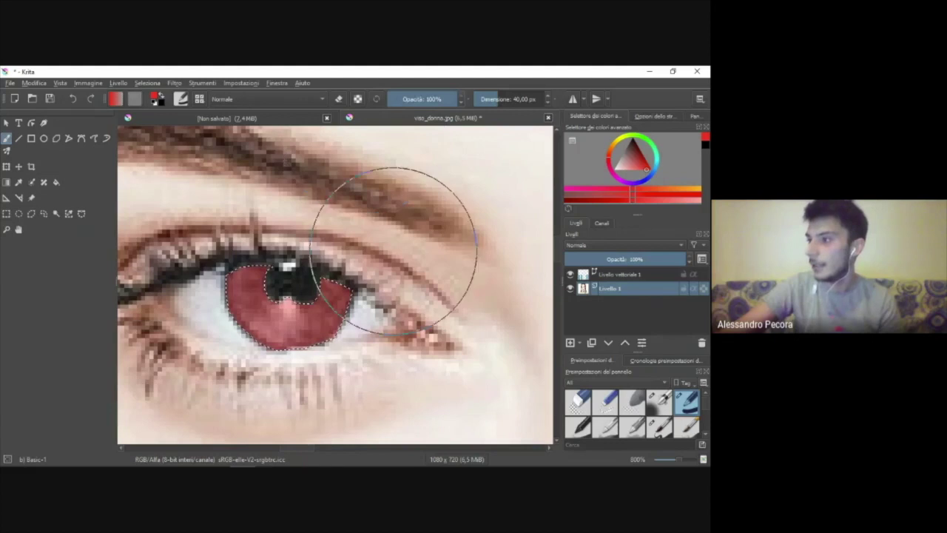
key("ctrl+z")
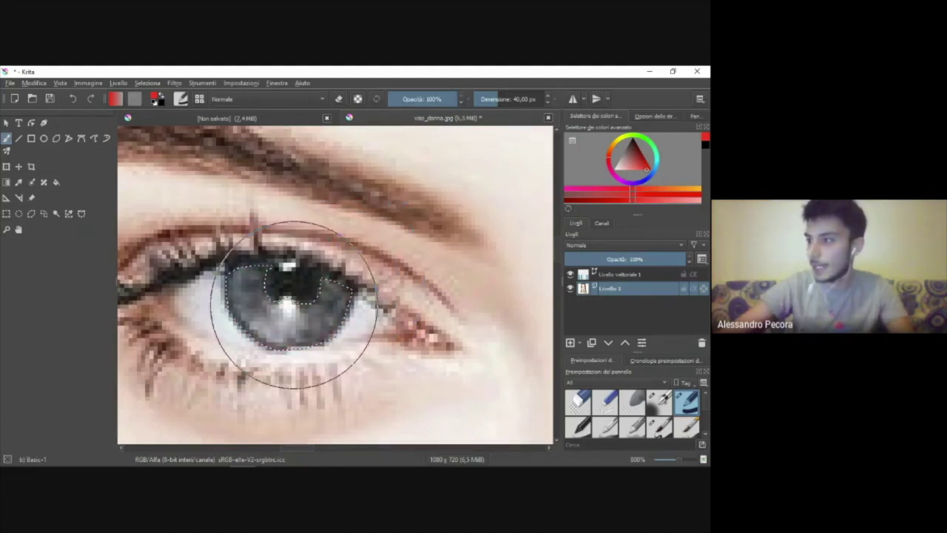
left_click_drag(286, 328, 470, 380)
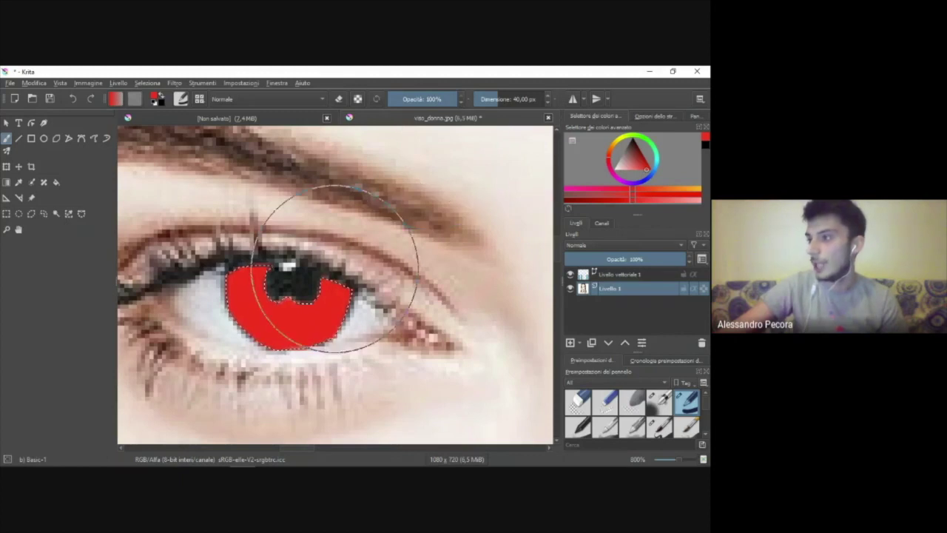
scroll(318, 325, "down", 5)
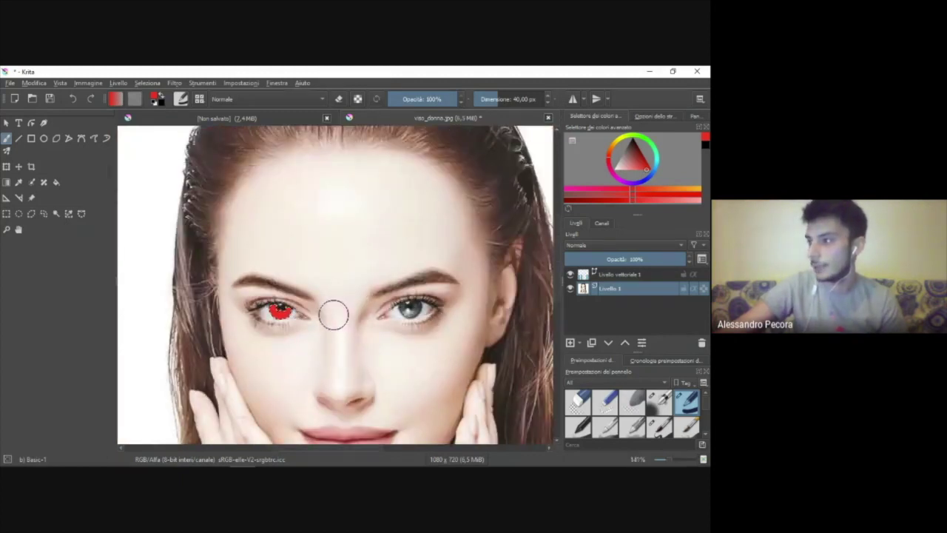
scroll(333, 315, "up", 5)
key("ctrl+z")
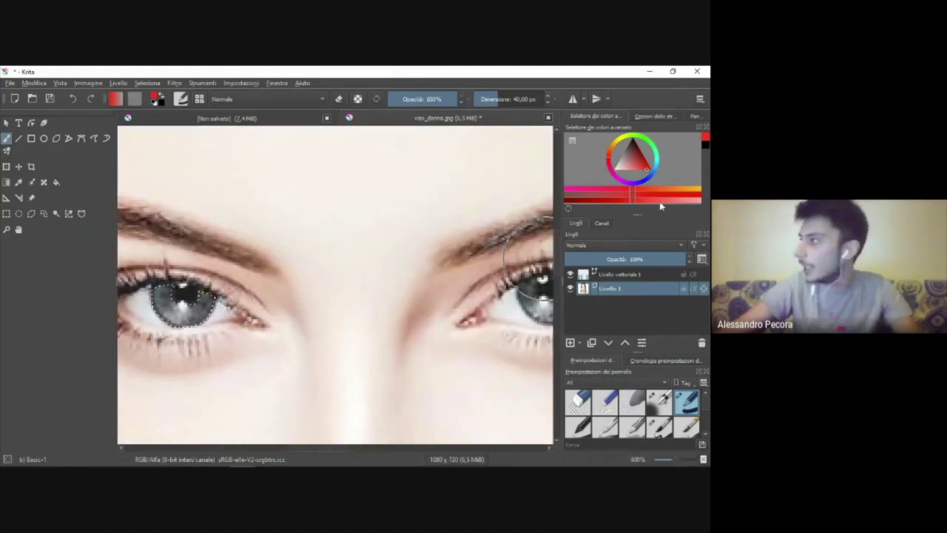
Step: Pick a light blue in the Advanced Colour Selector ring and triangle
left_click_drag(656, 171, 658, 177)
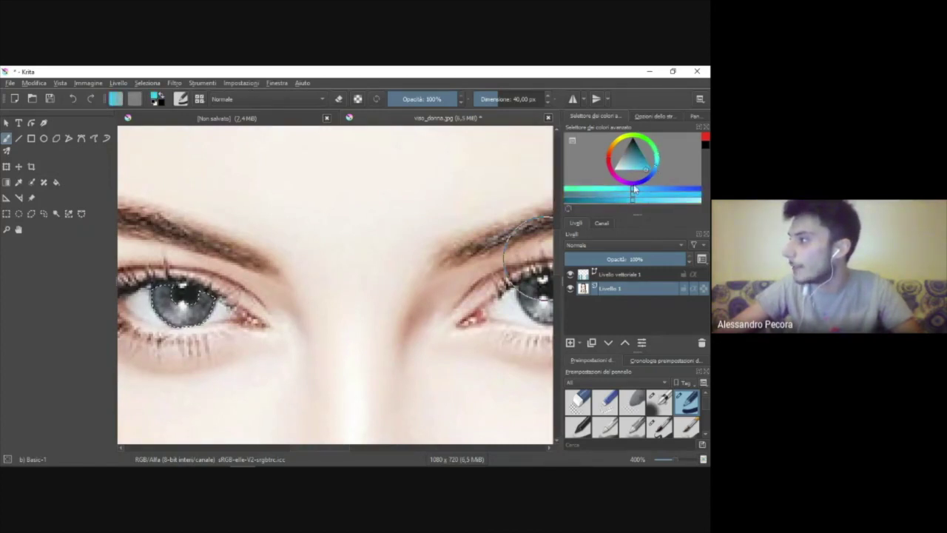
left_click(656, 169)
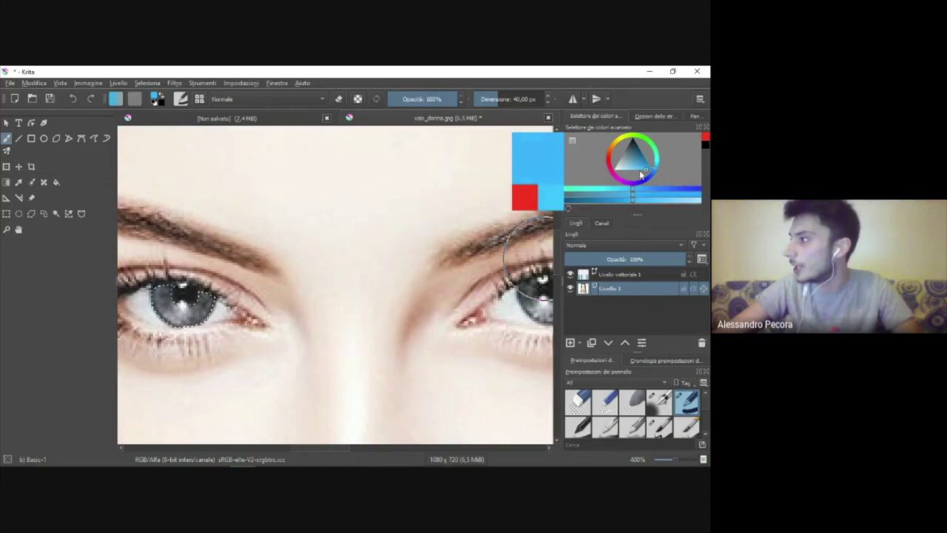
left_click_drag(641, 172, 632, 168)
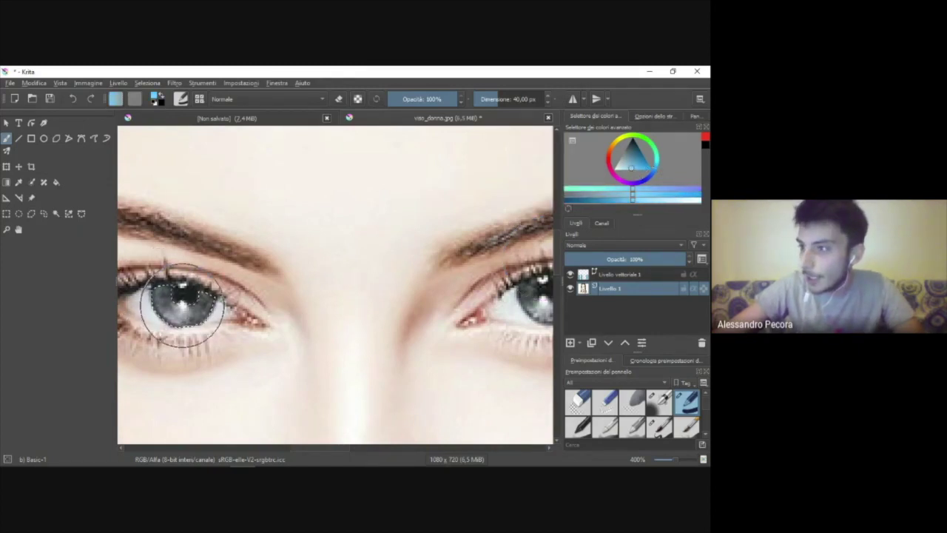
Step: Zoom and pan around the face to check the light blue iris and dark pupil
scroll(392, 314, "down", 1)
scroll(402, 317, "down", 4)
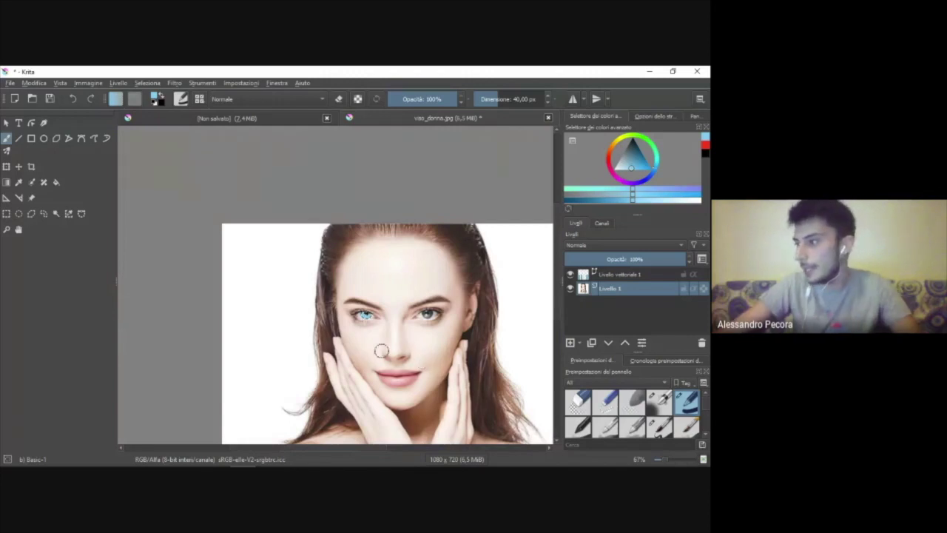
scroll(377, 320, "up", 2)
scroll(385, 321, "up", 1)
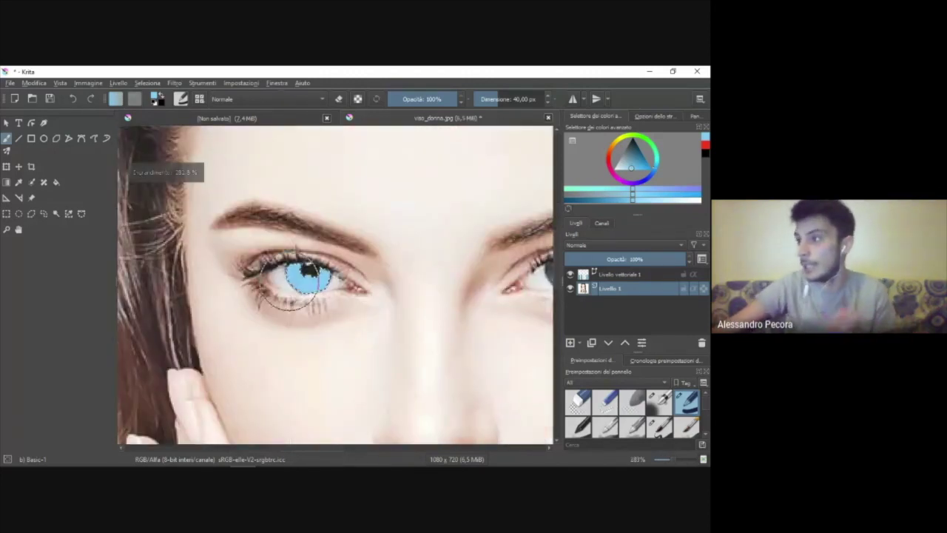
scroll(404, 304, "up", 3)
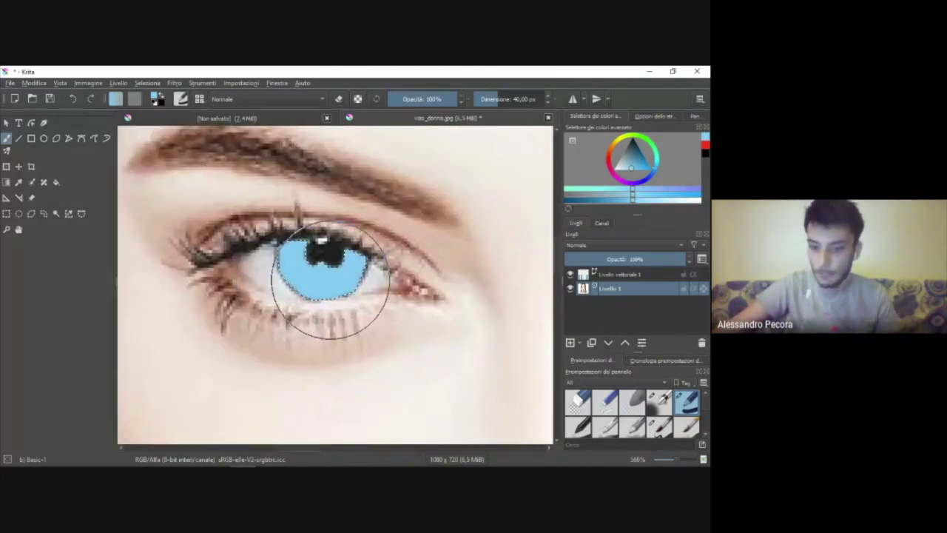
scroll(416, 282, "down", 1)
scroll(402, 302, "down", 1)
scroll(377, 309, "down", 1)
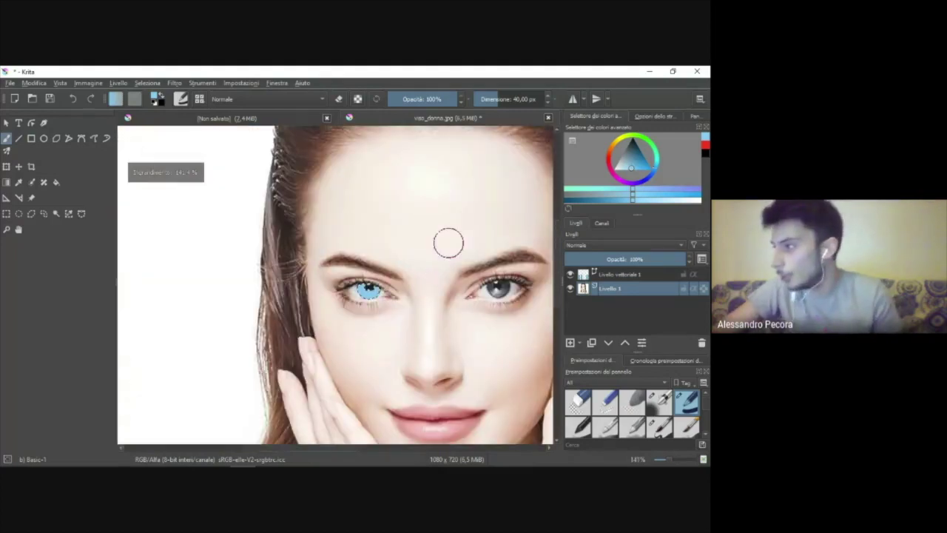
scroll(448, 239, "down", 1)
left_click_drag(428, 229, 338, 246)
scroll(271, 327, "down", 2)
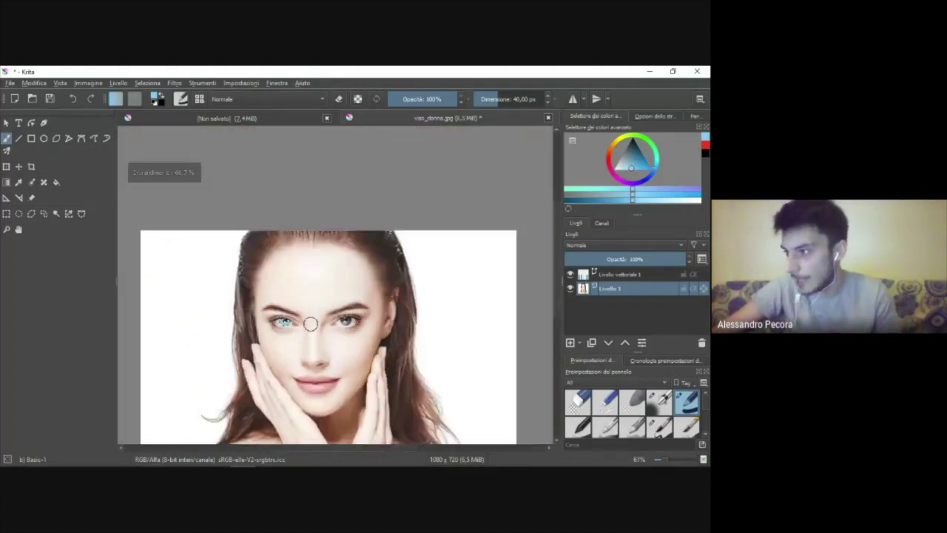
scroll(271, 327, "up", 1)
scroll(275, 338, "up", 2)
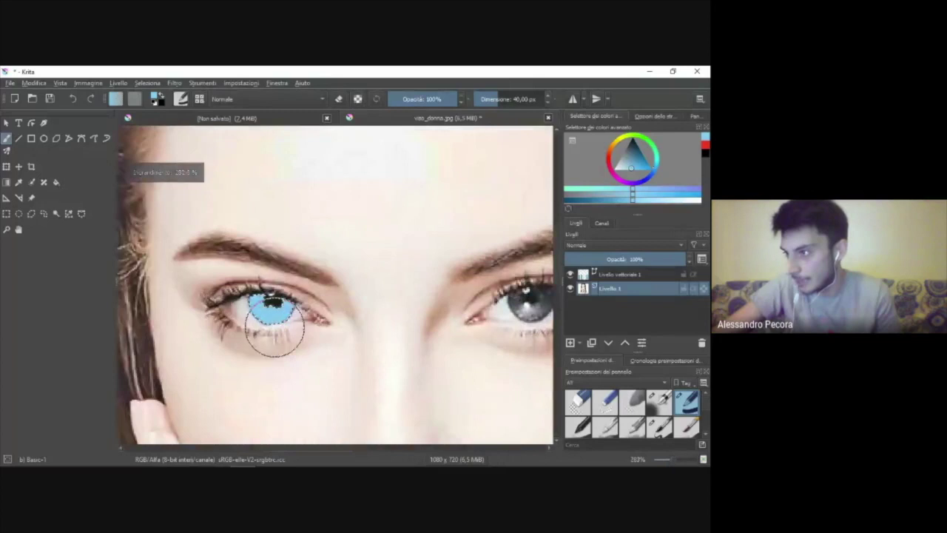
scroll(275, 338, "up", 2)
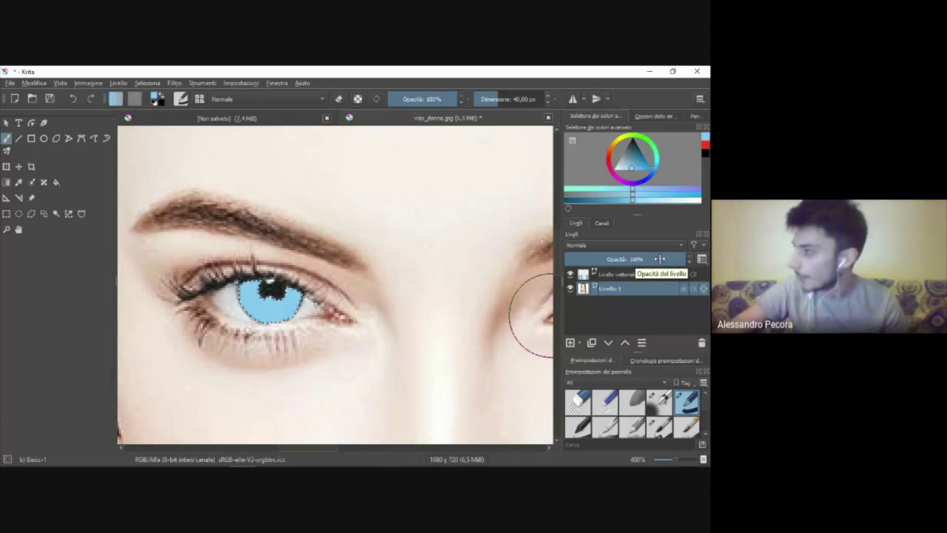
mouse_move(673, 259)
left_mouse_down()
mouse_move(637, 257)
mouse_move(689, 259)
mouse_move(659, 259)
left_mouse_up()
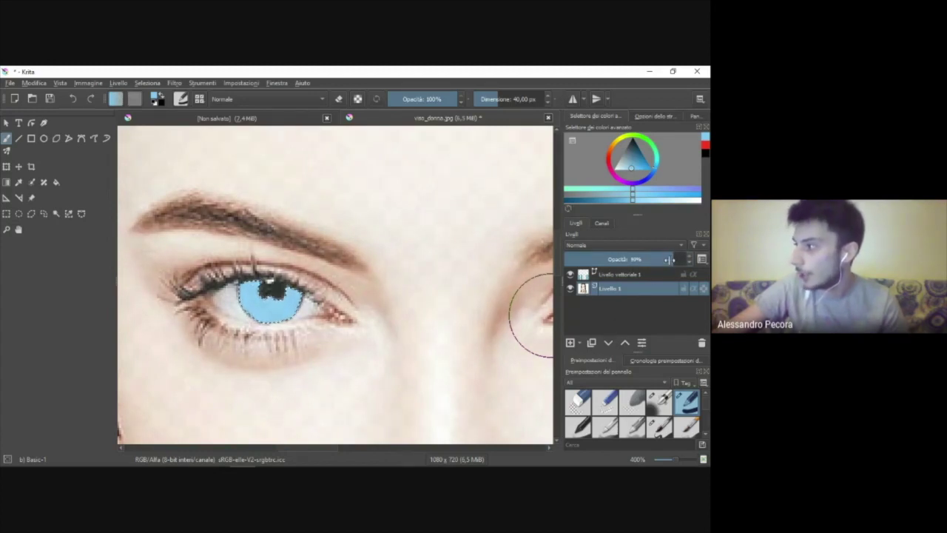
left_click_drag(672, 258, 691, 259)
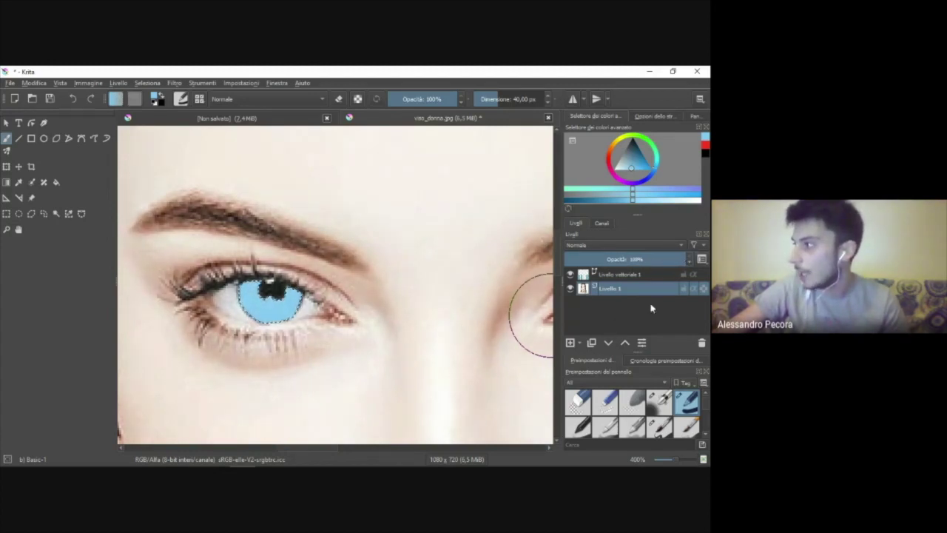
scroll(415, 281, "down", 5)
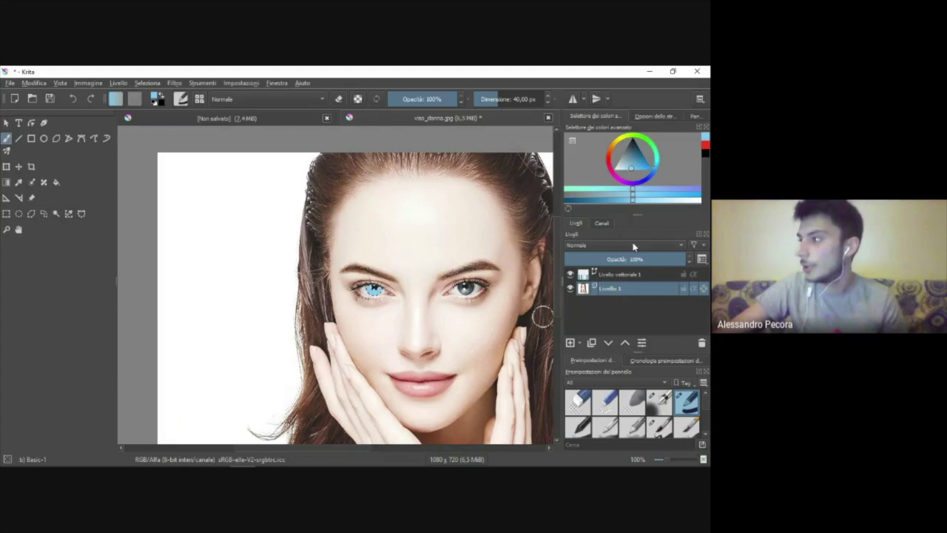
left_click_drag(666, 258, 635, 258)
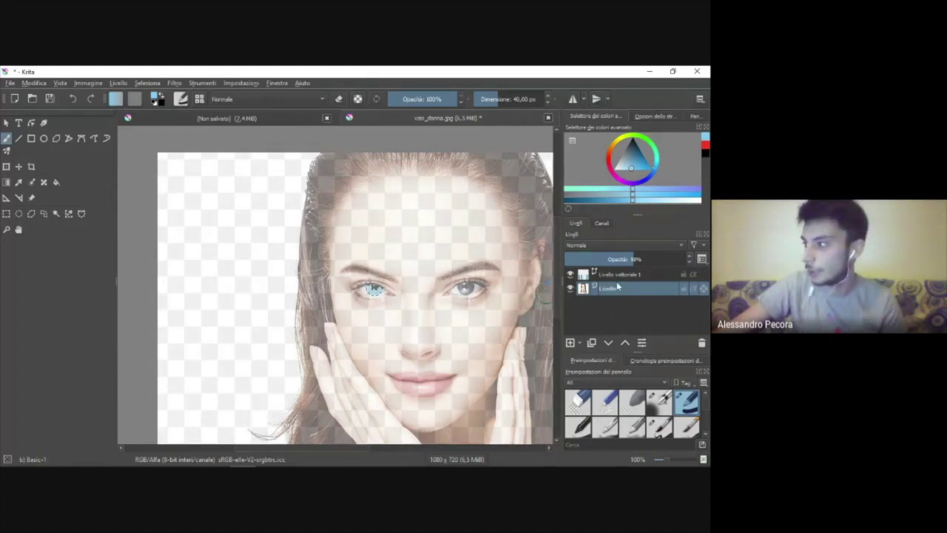
left_click_drag(632, 259, 687, 260)
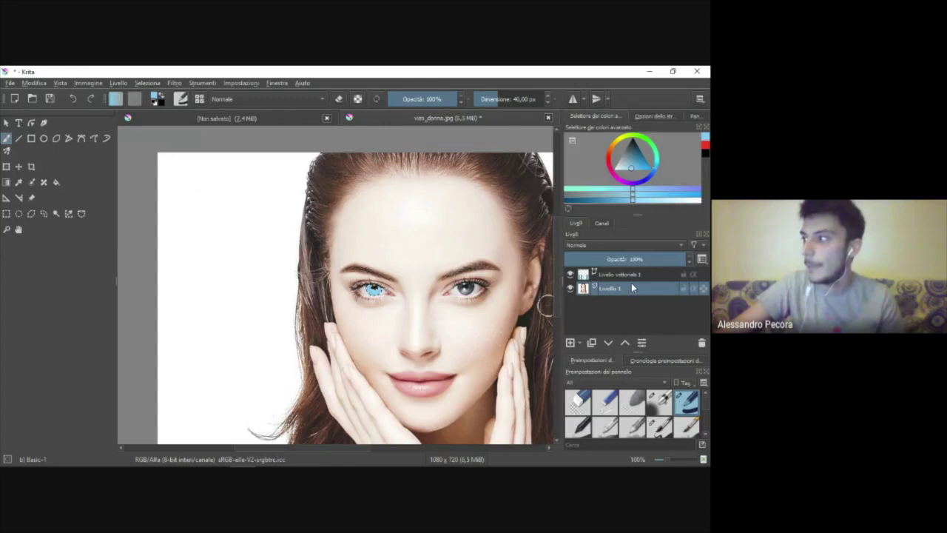
left_click_drag(374, 291, 309, 296)
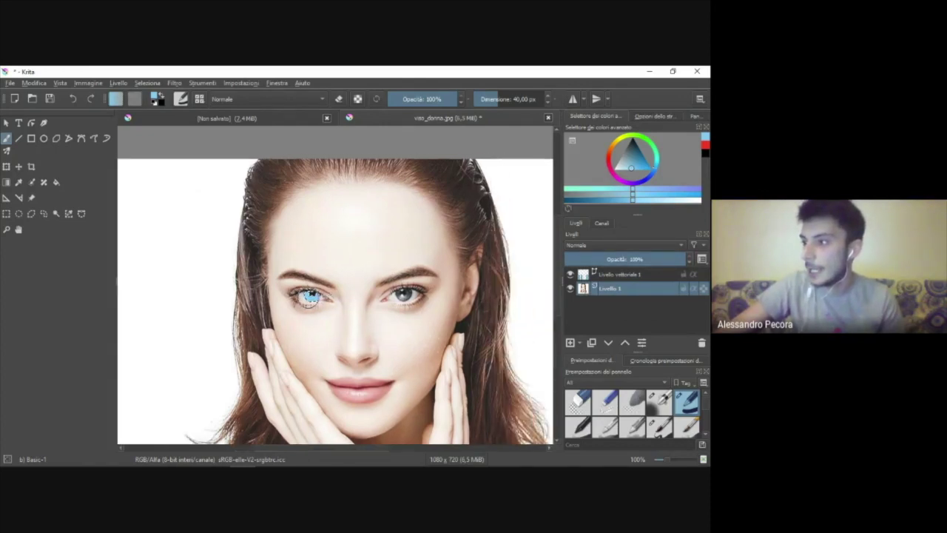
scroll(309, 296, "up", 2)
scroll(313, 307, "up", 2)
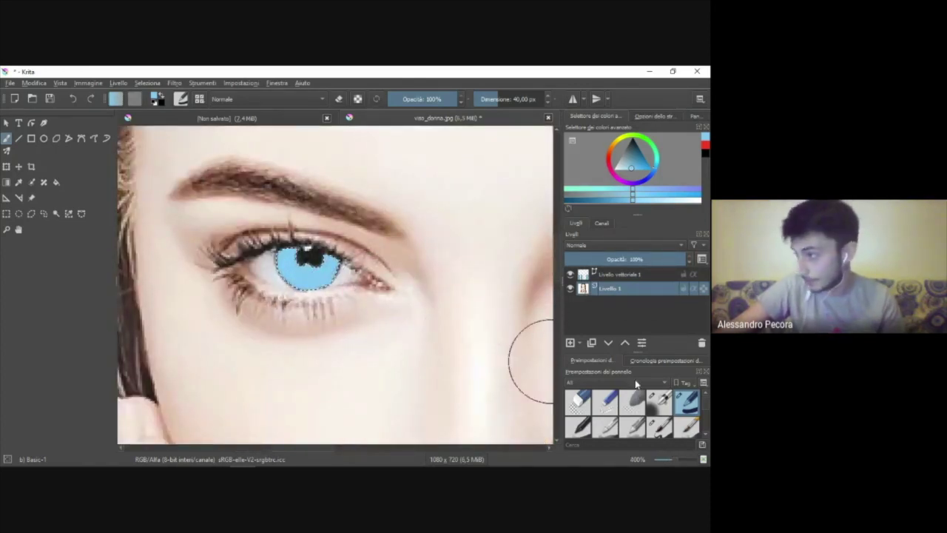
left_click(569, 343)
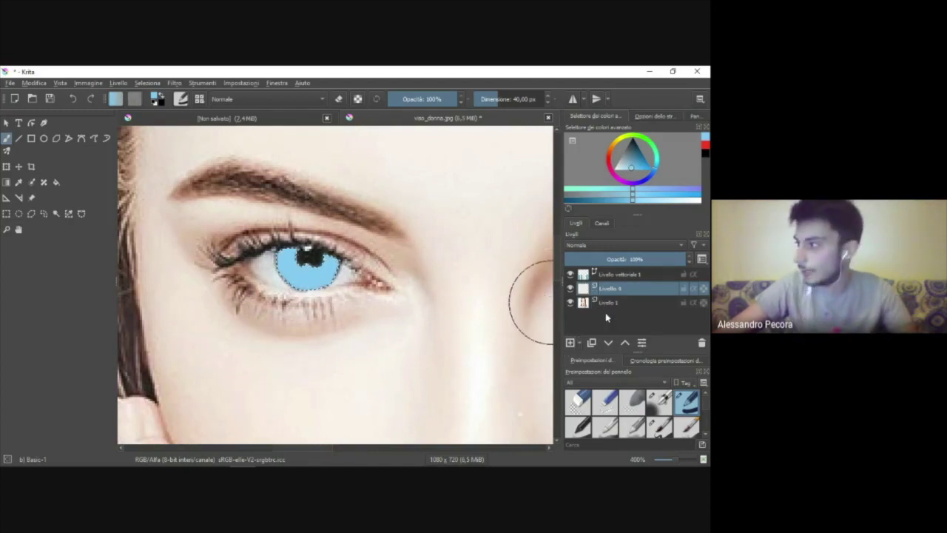
Step: Return to Livello 1 and undo the extra Livello 4 layer and blue paint
left_click(621, 303)
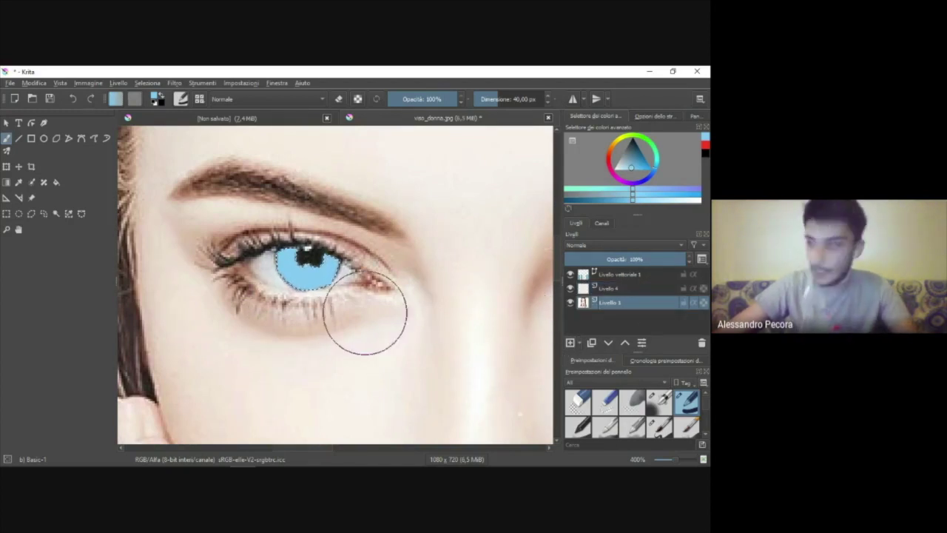
key("ctrl+z")
key("ctrl+z")
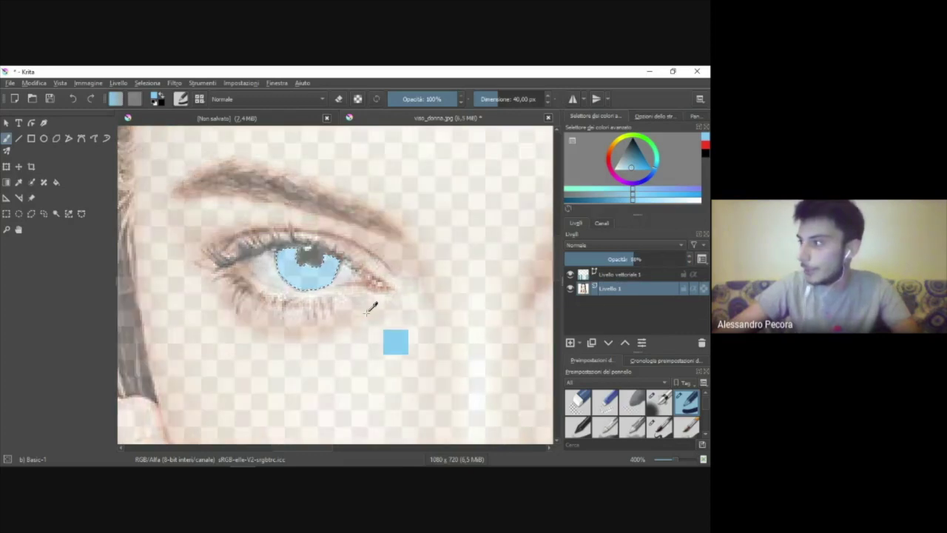
key("ctrl+z")
key("ctrl+z")
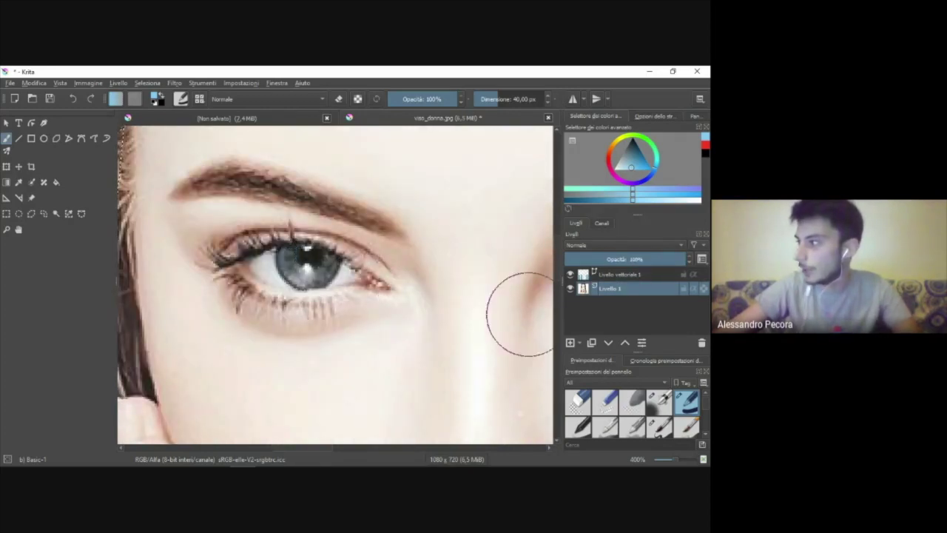
Step: Add a new layer above Livello 1 and confirm its name, Livello 5
left_click(570, 342)
double_click(628, 289)
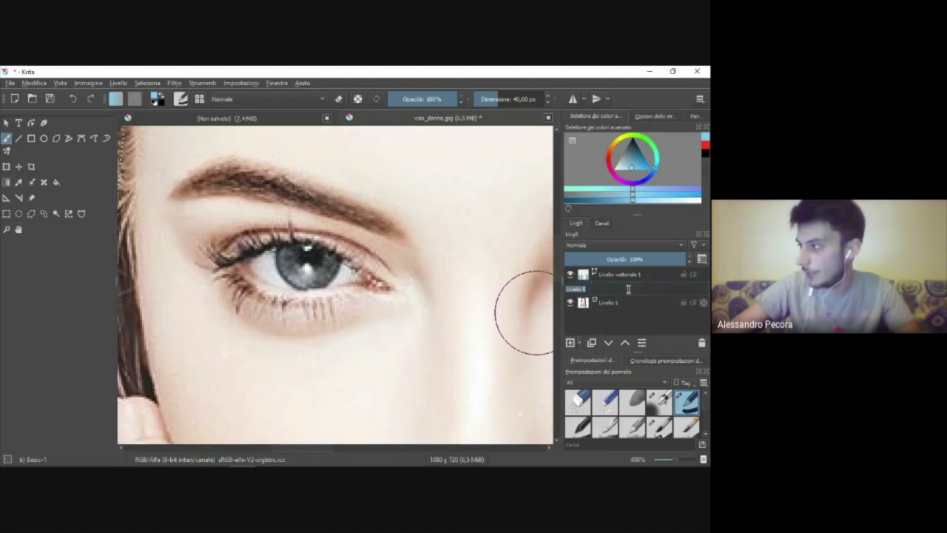
key("Return")
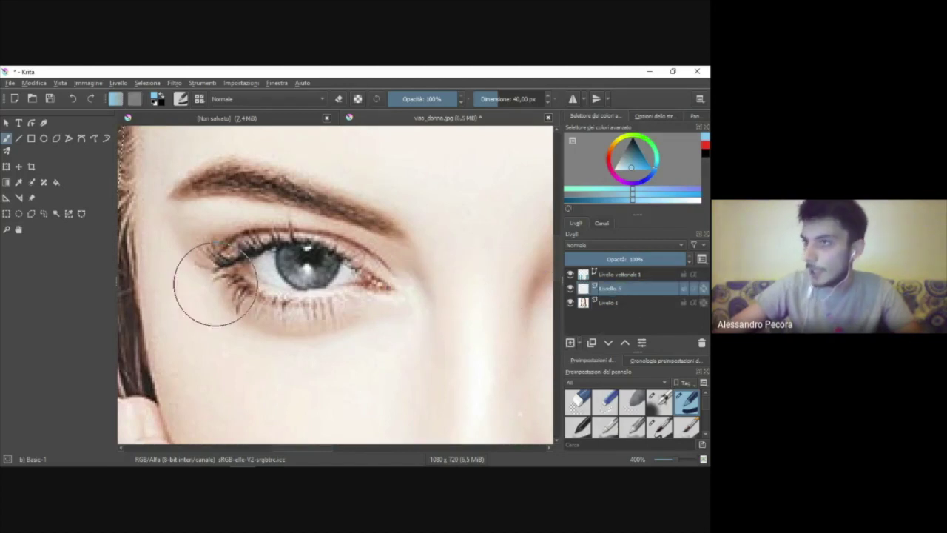
left_click(81, 214)
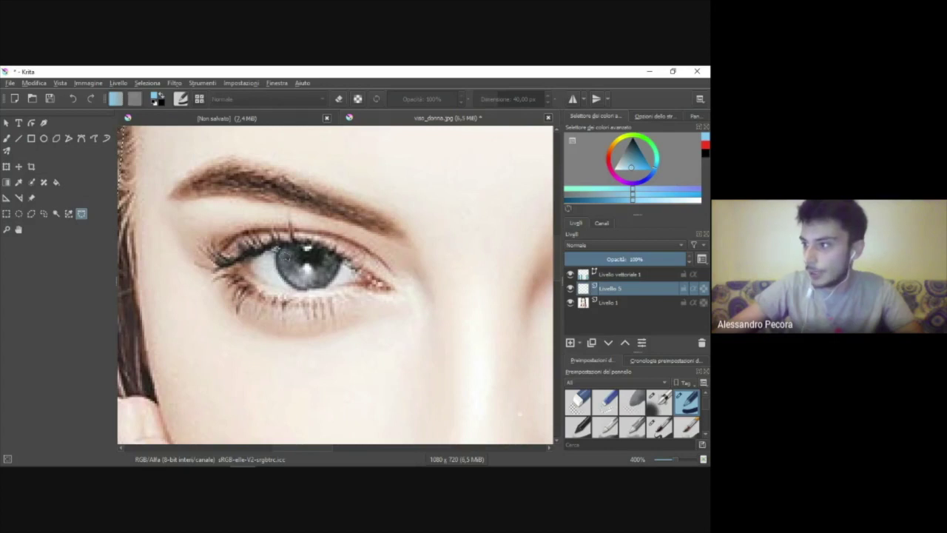
Step: Trace a magnetic outline along the left iris edge and close it into a selection
left_click(276, 250)
scroll(277, 258, "up", 2)
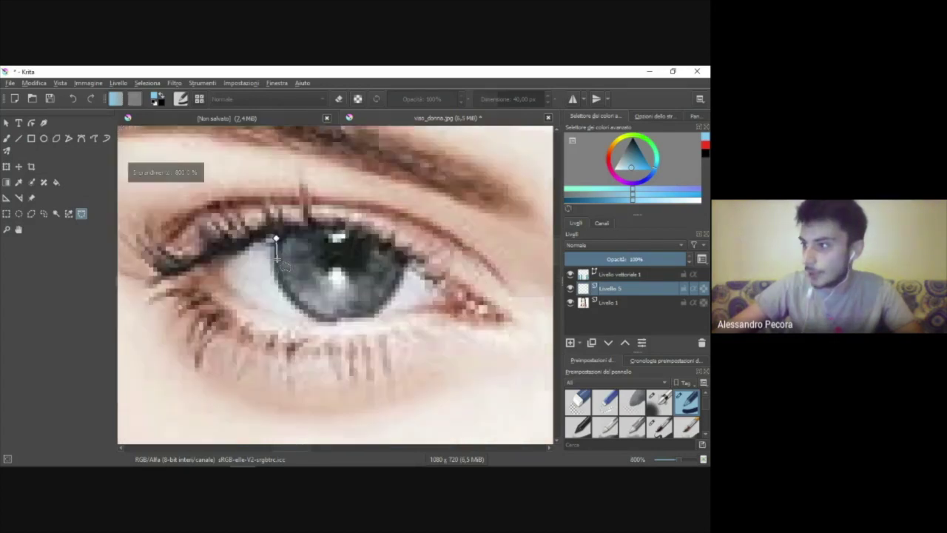
scroll(277, 267, "up", 2)
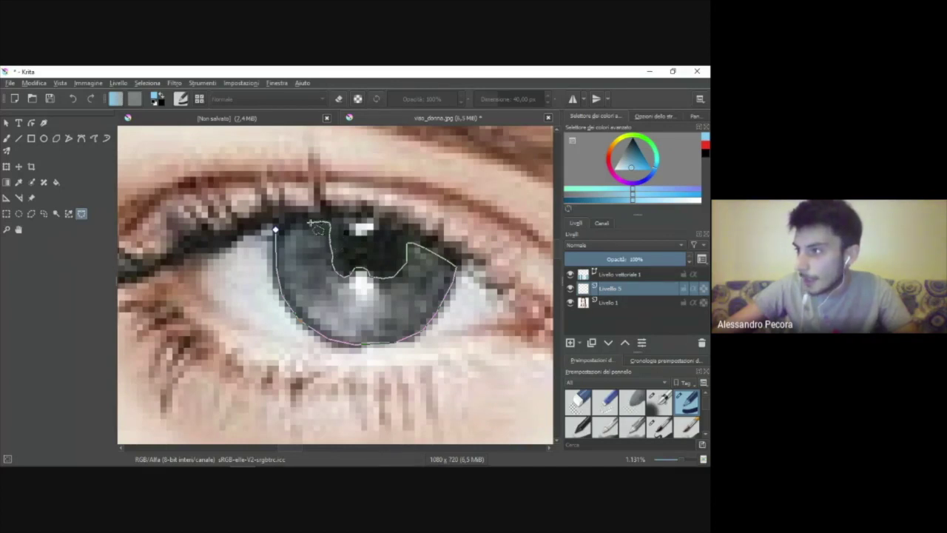
left_click(276, 229)
key("minus")
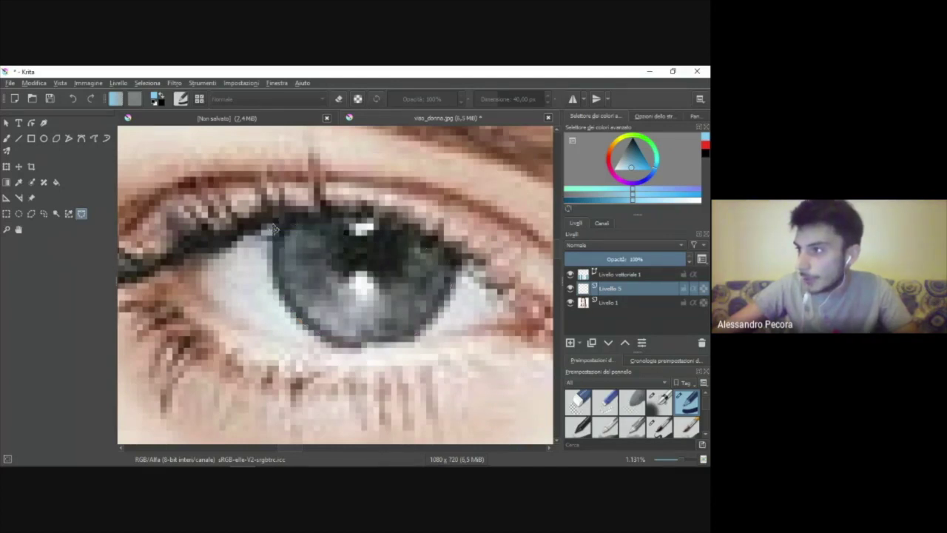
key("minus")
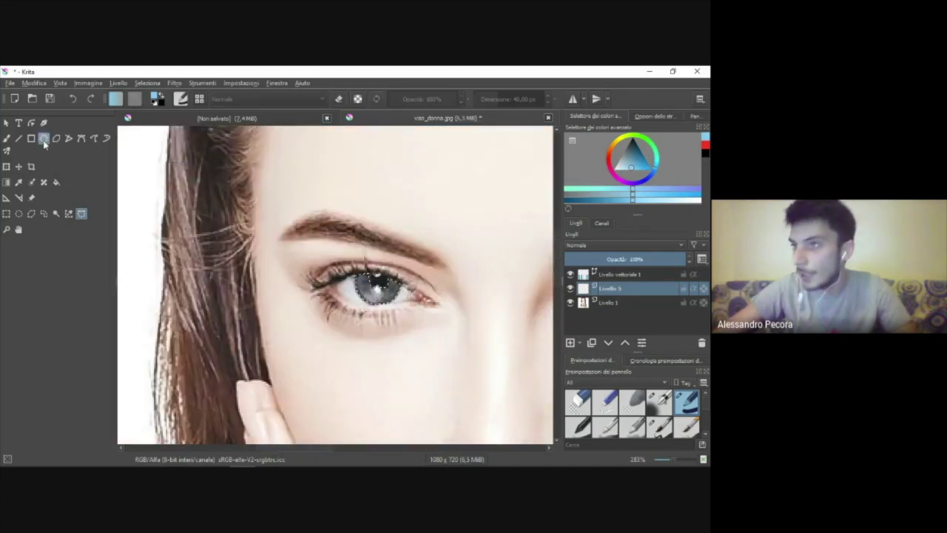
Step: Brush light blue into the iris on Livello 5, testing 53% opacity before restoring 100%
key("b")
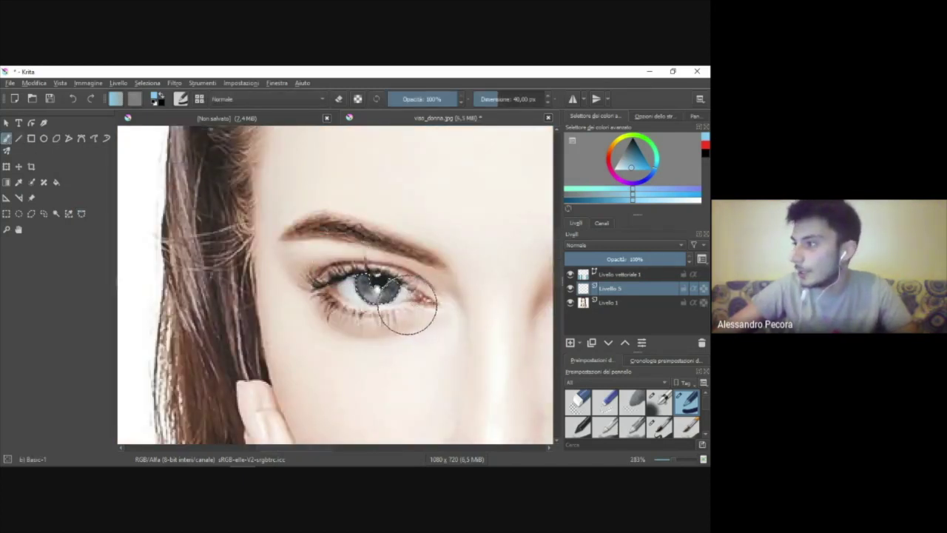
left_click_drag(363, 281, 379, 304)
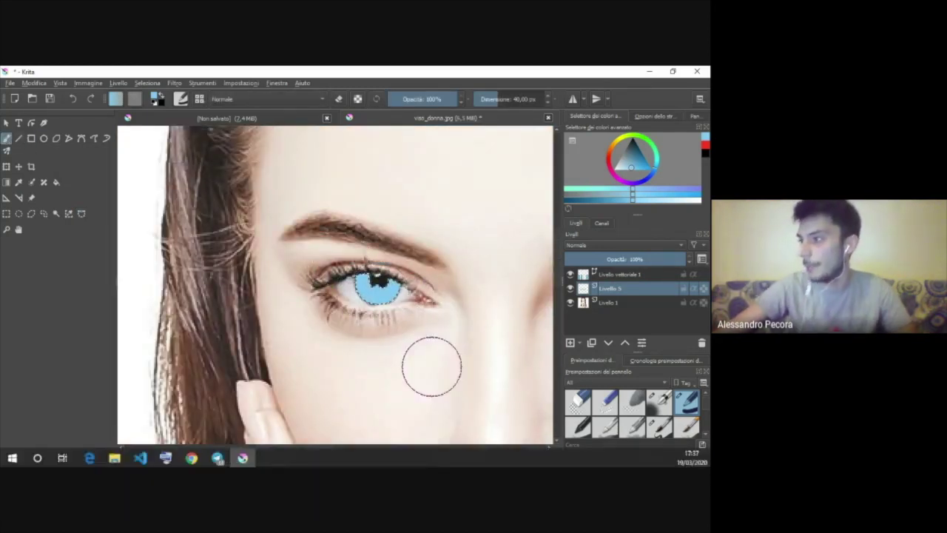
left_click_drag(677, 260, 628, 265)
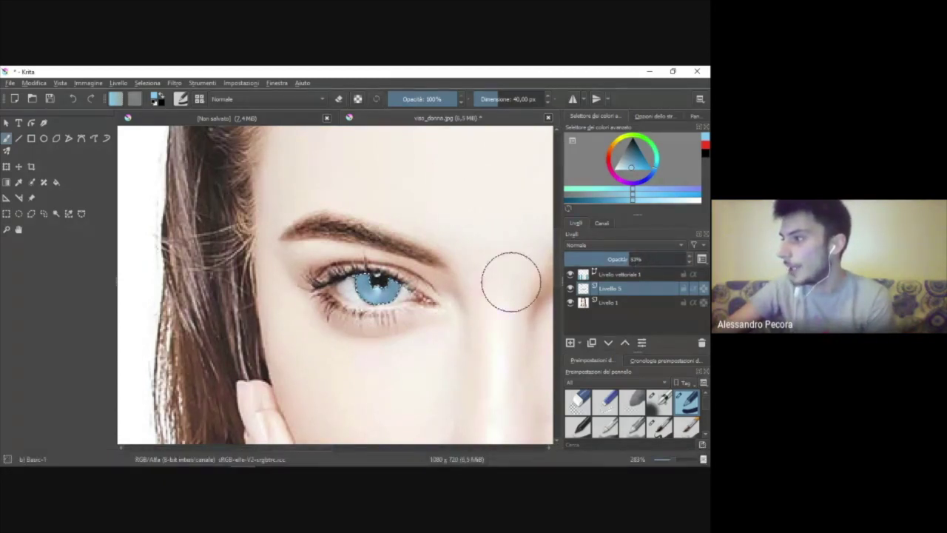
scroll(510, 277, "down", 2)
scroll(491, 286, "down", 1)
scroll(434, 265, "down", 1)
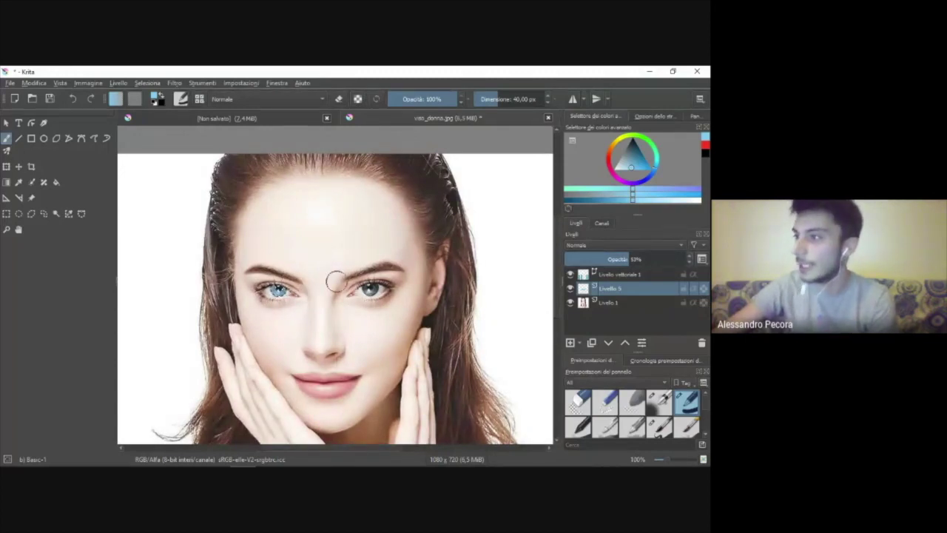
left_click_drag(635, 259, 690, 262)
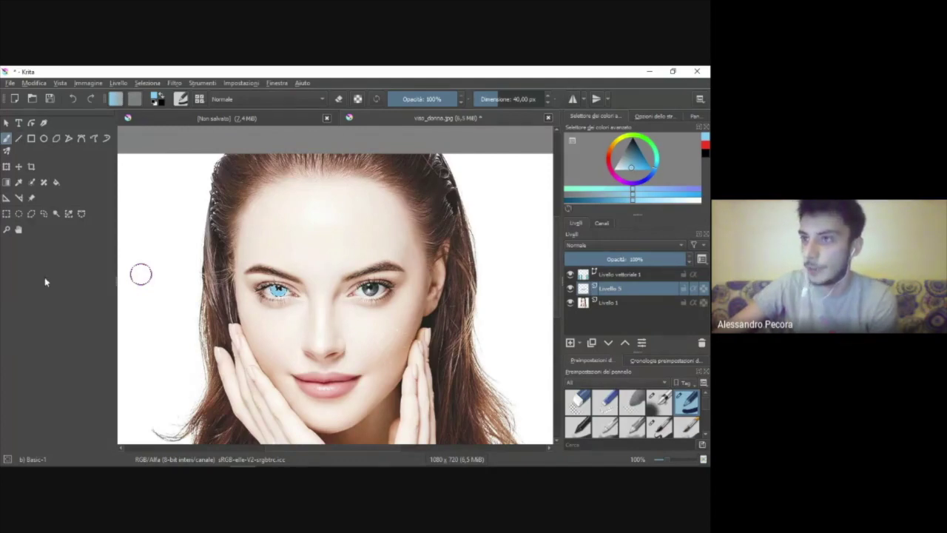
Step: Pick Rectangular Selection and start fading the blue iris layer's opacity
scroll(266, 291, "up", 6)
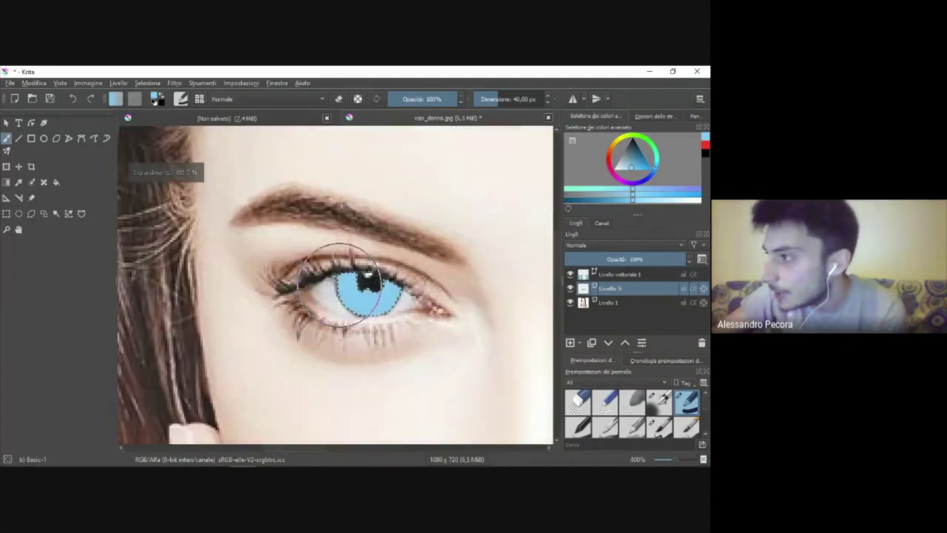
scroll(374, 278, "down", 4)
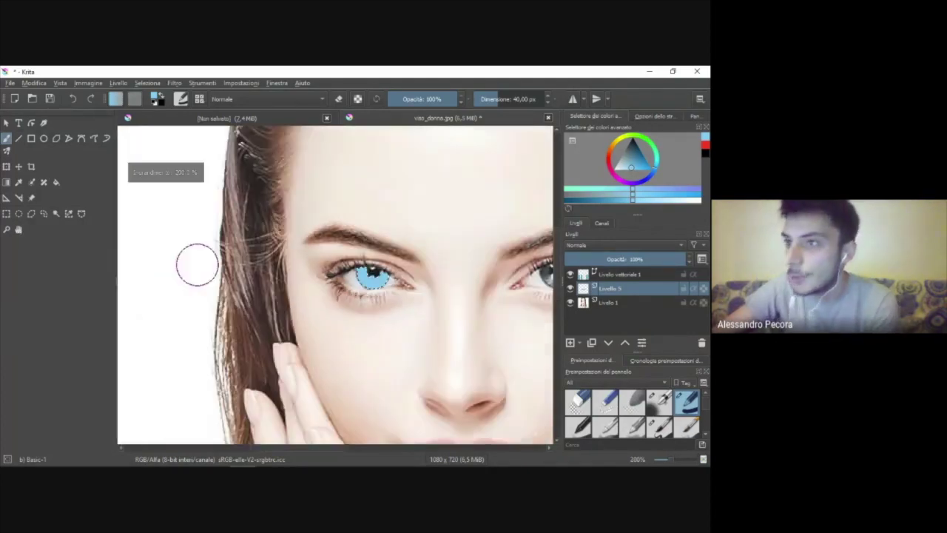
left_click(6, 213)
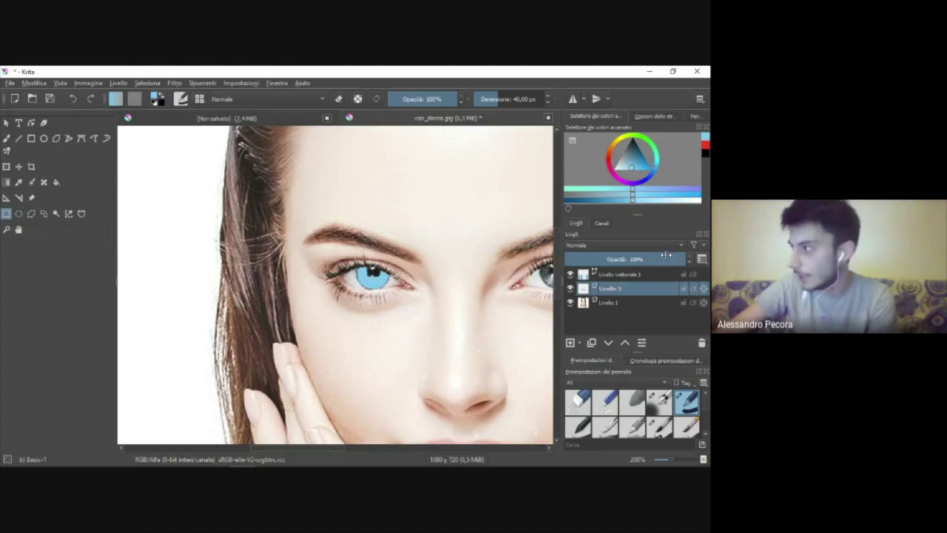
left_click_drag(676, 258, 660, 259)
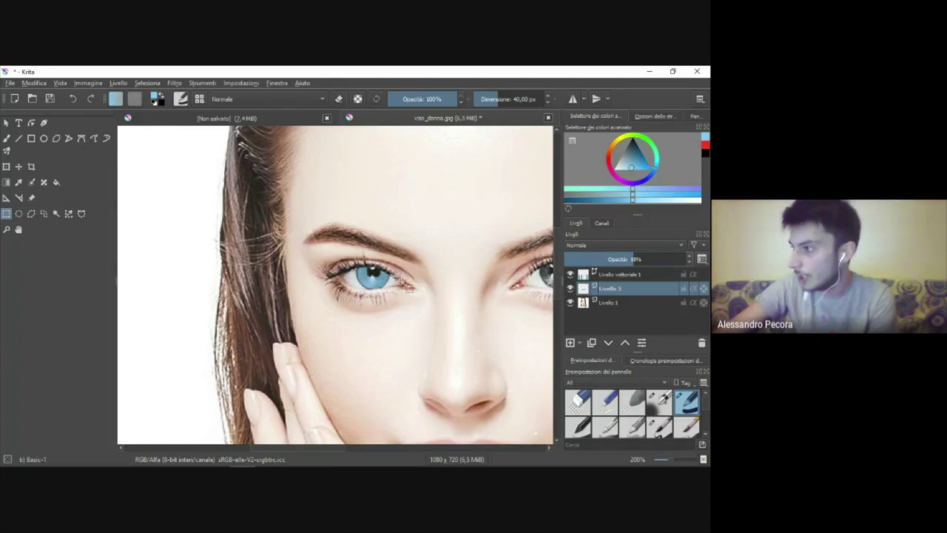
Step: Test Livello 5 at 39% opacity, then bring it back to 100%
scroll(401, 280, "down", 1)
scroll(444, 257, "down", 1)
scroll(387, 271, "down", 1)
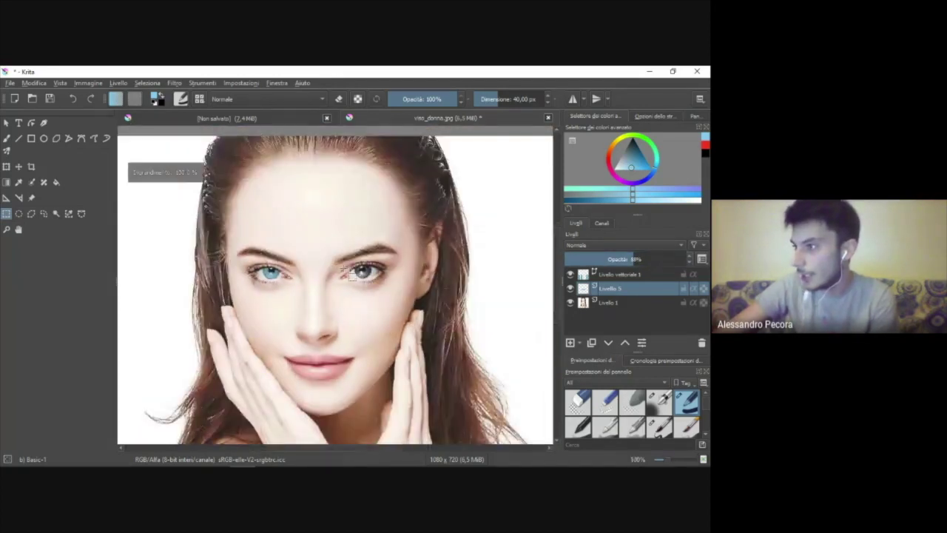
scroll(352, 274, "down", 1)
scroll(370, 284, "down", 1)
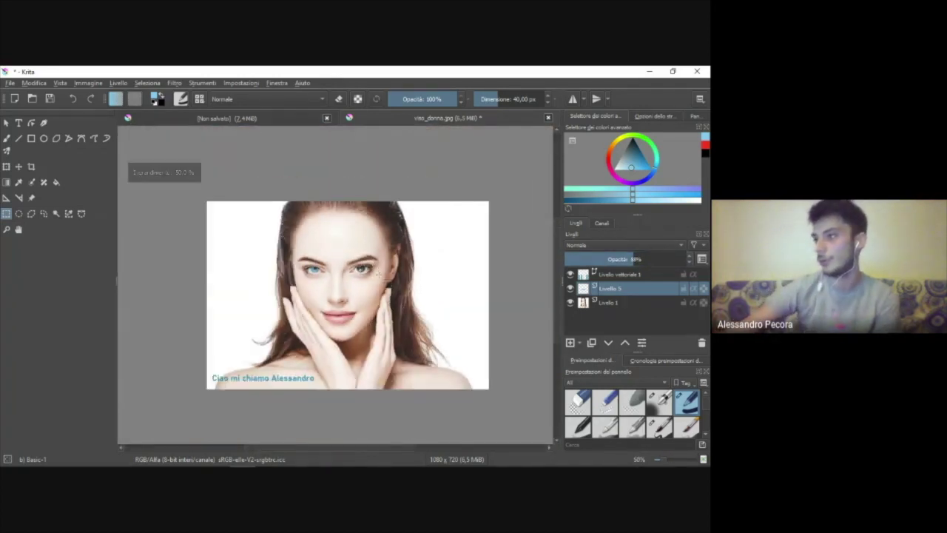
mouse_move(633, 259)
left_mouse_down()
mouse_move(612, 262)
mouse_move(654, 259)
mouse_move(629, 261)
left_mouse_up()
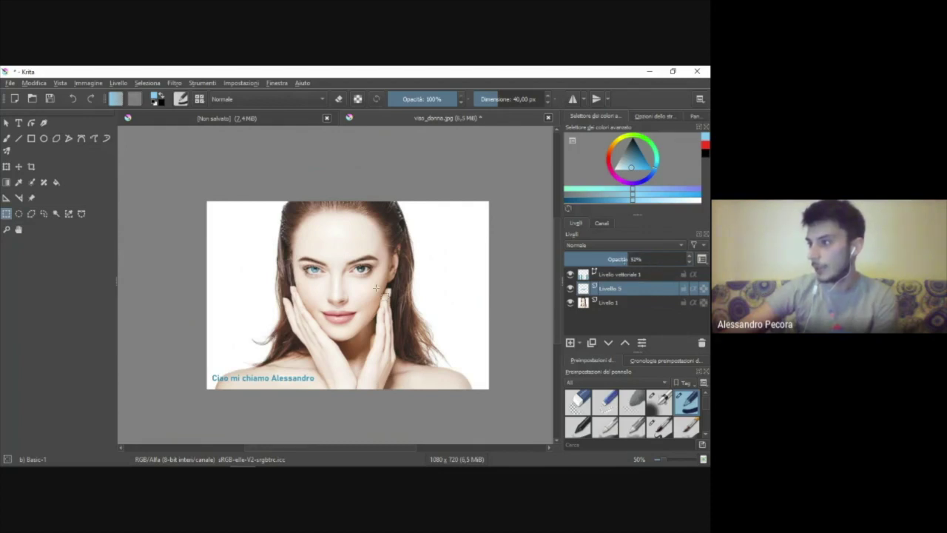
scroll(330, 282, "up", 3)
scroll(296, 244, "up", 2)
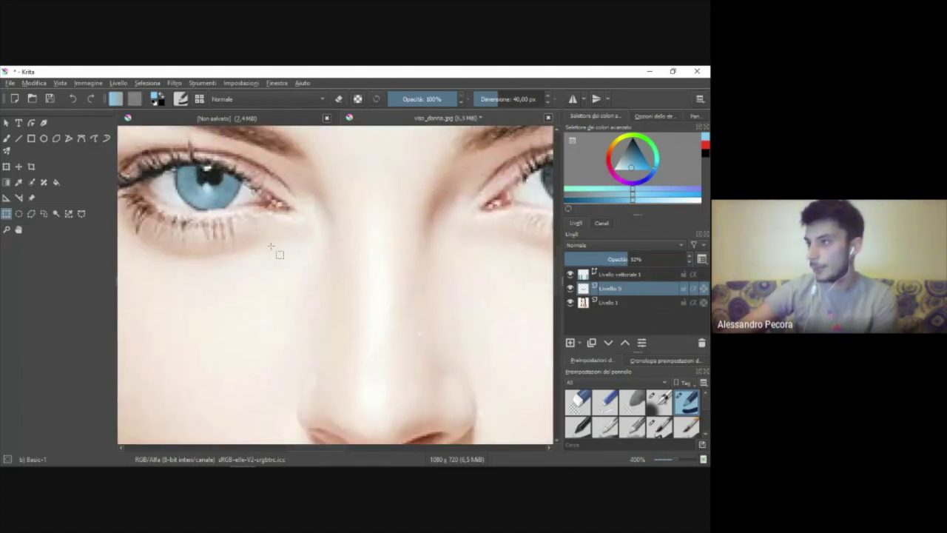
scroll(318, 246, "down", 2)
scroll(374, 252, "down", 3)
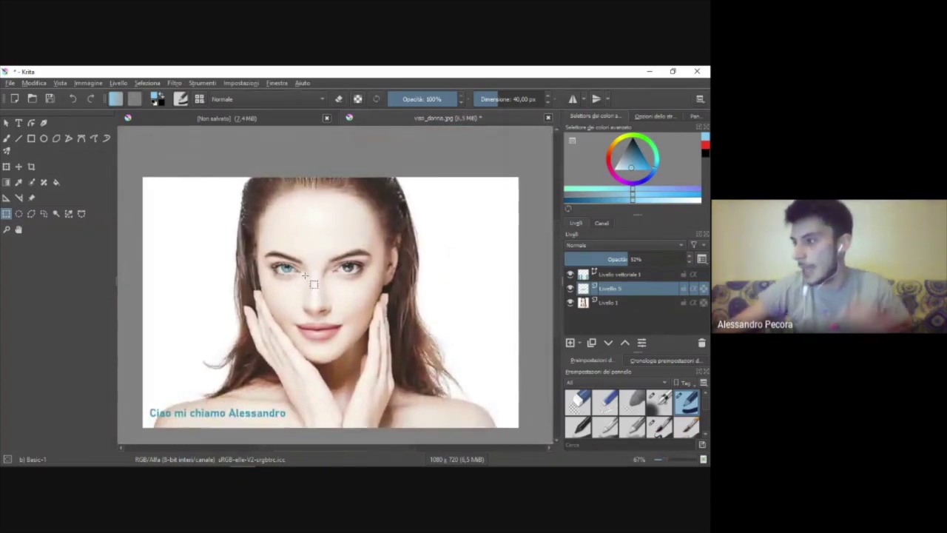
scroll(311, 274, "up", 3)
left_click_drag(635, 259, 687, 259)
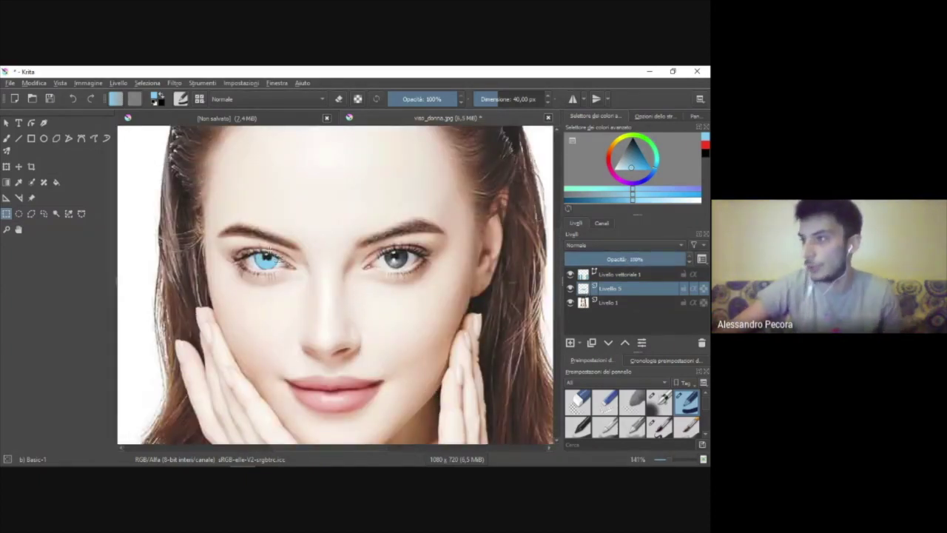
Step: Settle Livello 5 opacity at 48% and recentre the view on the face
left_click(612, 259)
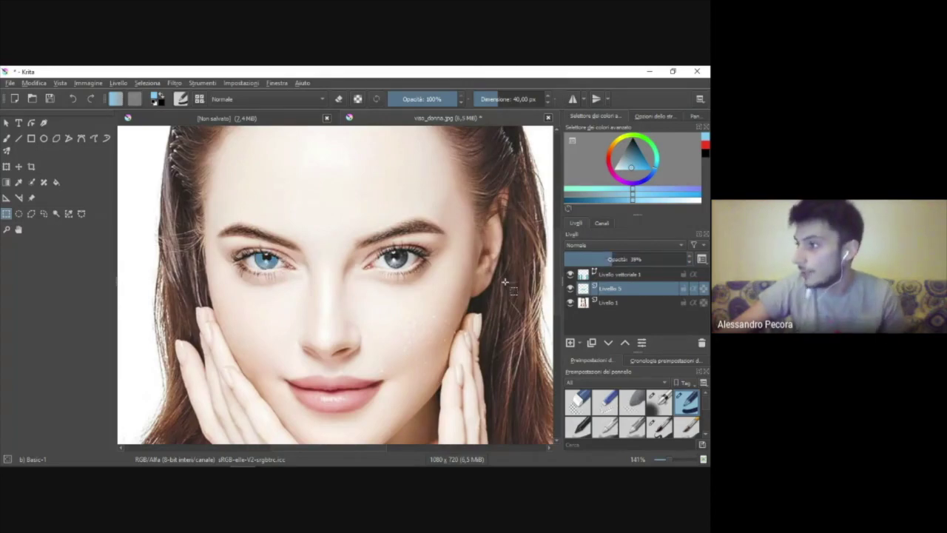
left_click(626, 259)
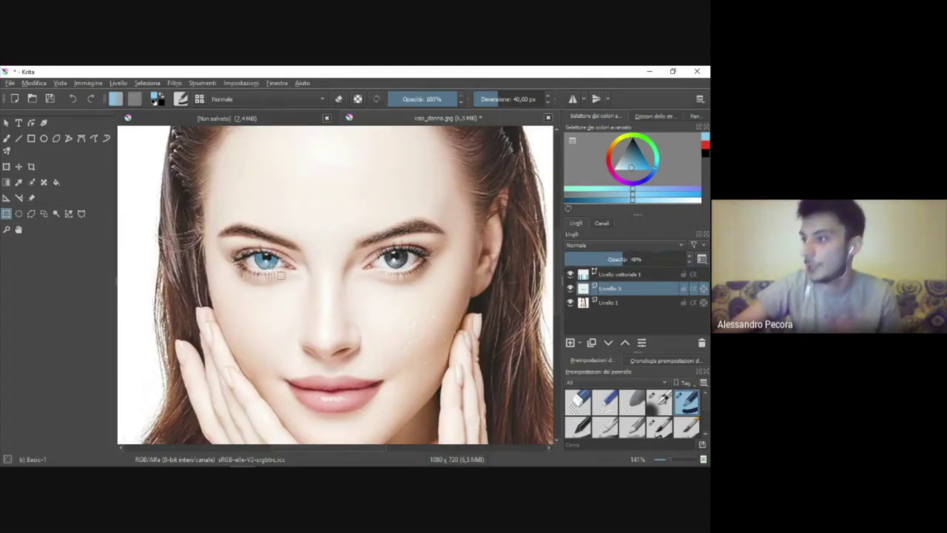
scroll(272, 269, "up", 3)
scroll(274, 269, "up", 1)
scroll(276, 269, "up", 1)
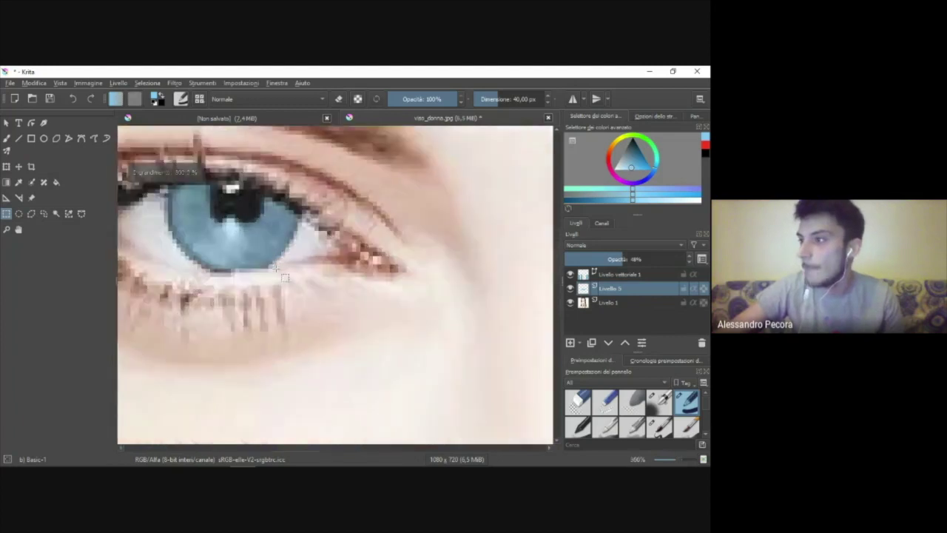
scroll(289, 276, "down", 1)
scroll(291, 267, "down", 1)
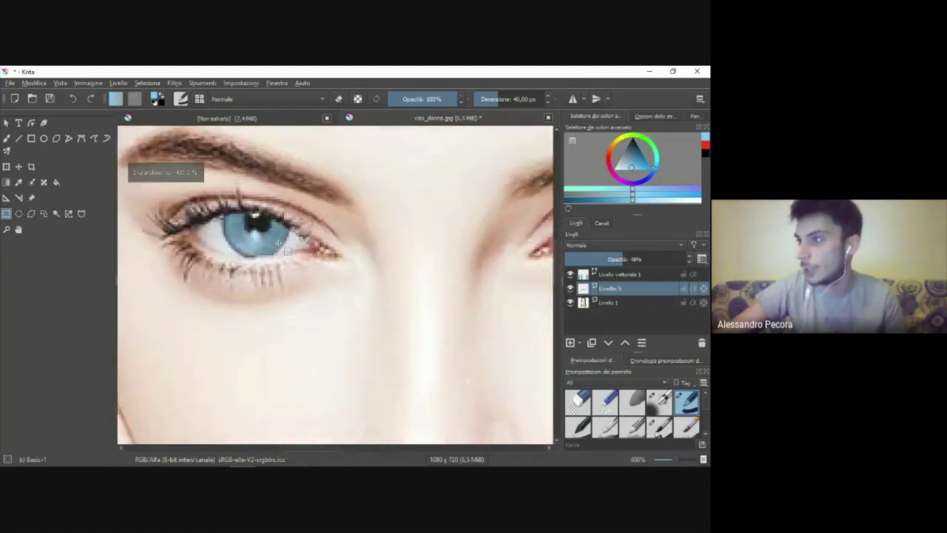
scroll(294, 252, "down", 1)
scroll(295, 250, "down", 1)
left_click_drag(349, 215, 294, 289)
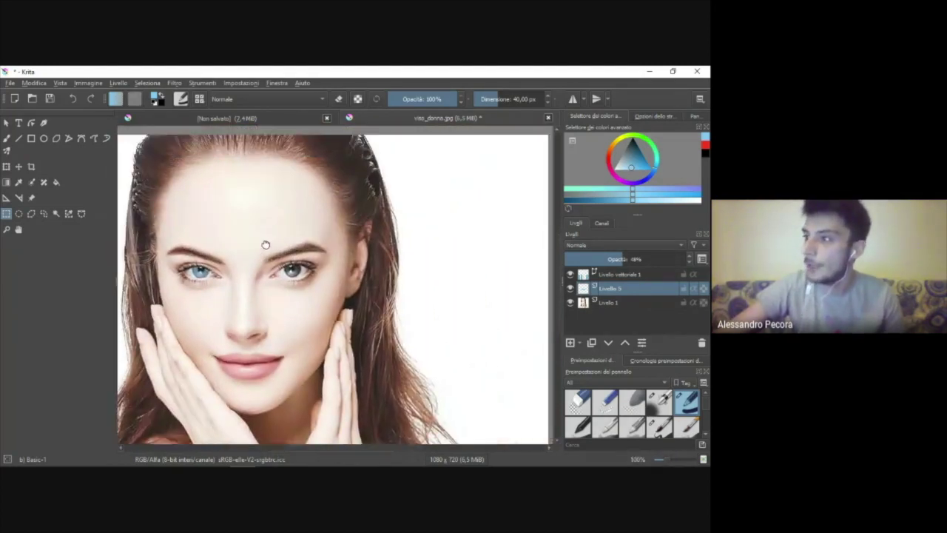
scroll(294, 289, "up", 3)
scroll(294, 290, "up", 2)
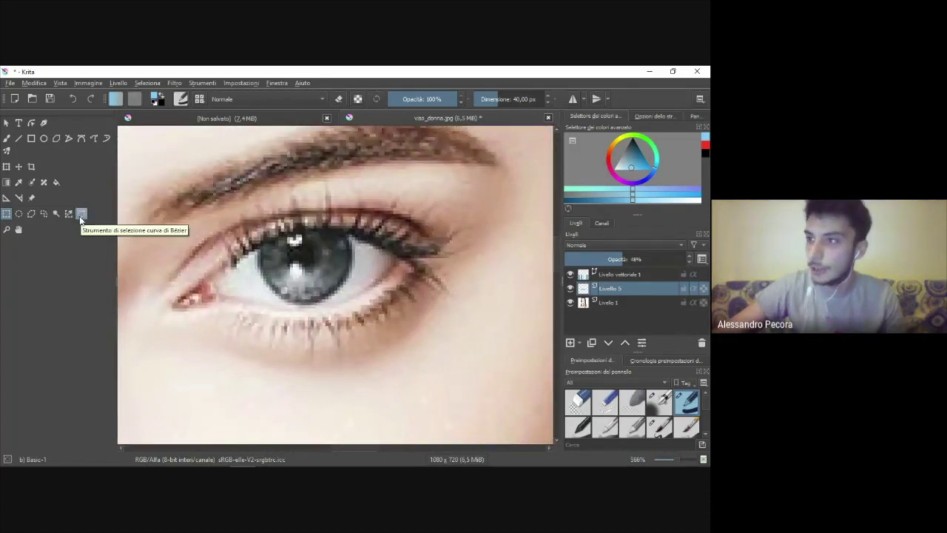
Step: Trace a magnetic selection around the right eye's grey iris
left_click(80, 215)
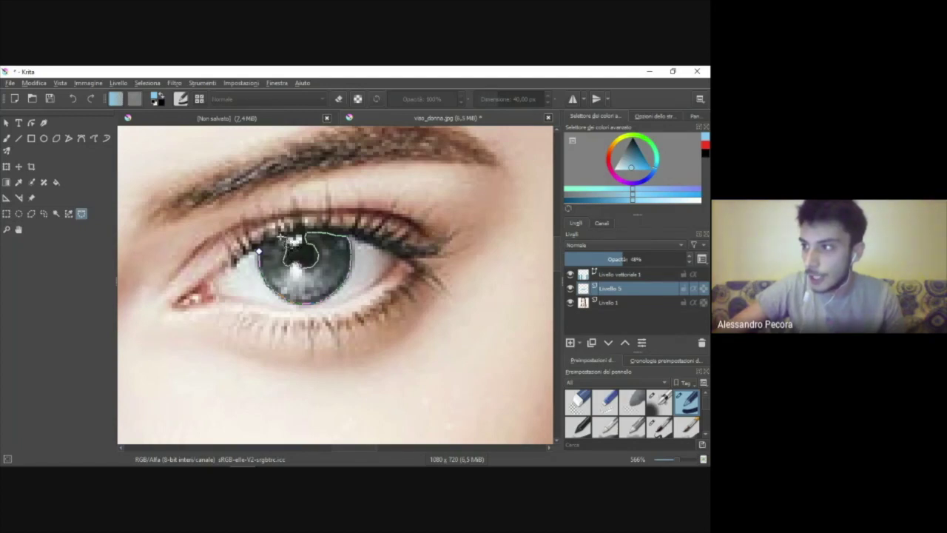
key("Escape")
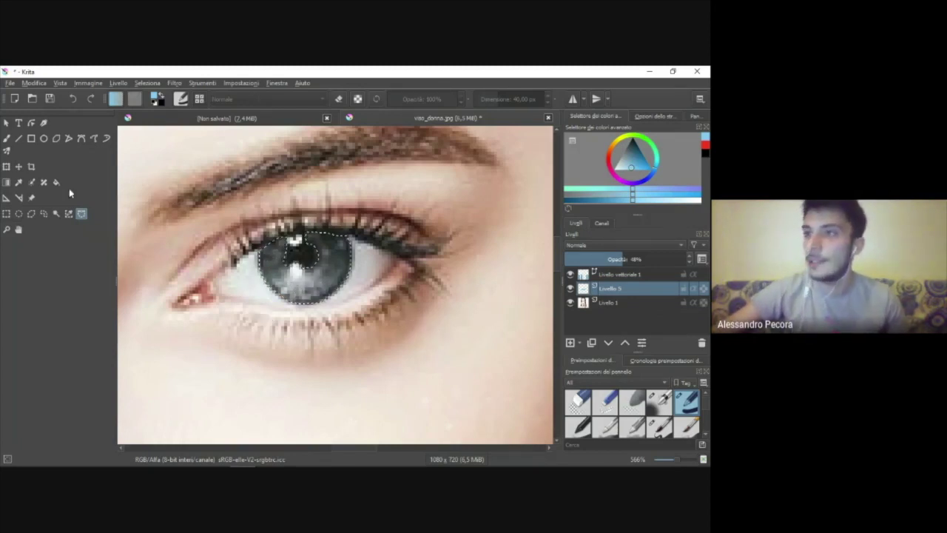
left_click(6, 139)
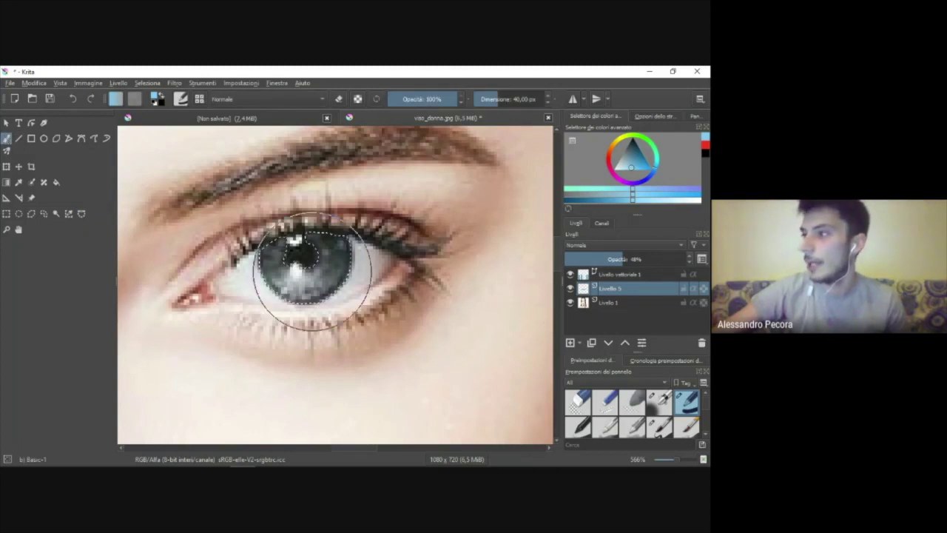
Step: Brush blue over the selected right iris, including its top edge
left_click_drag(285, 275, 311, 268)
left_click_drag(317, 223, 306, 264)
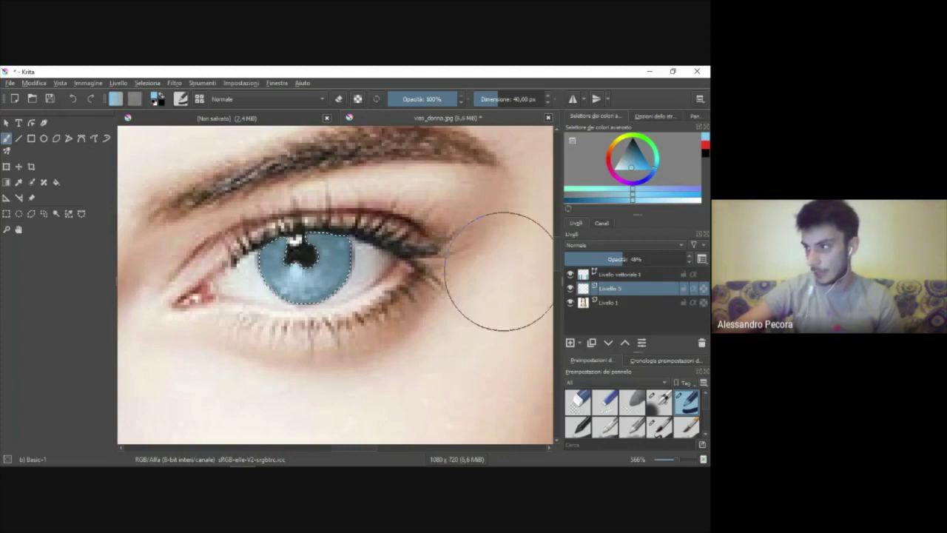
scroll(318, 278, "down", 8)
scroll(318, 277, "down", 3)
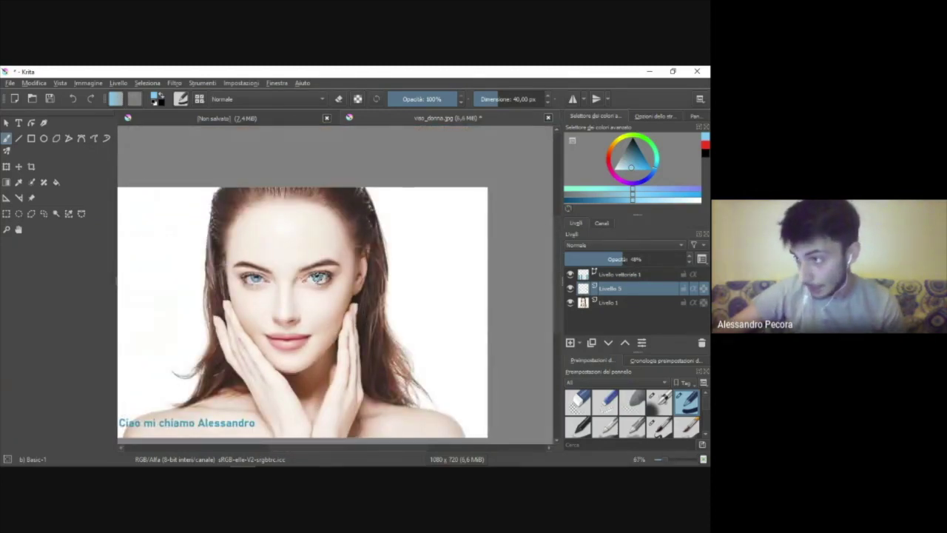
scroll(319, 292, "up", 2)
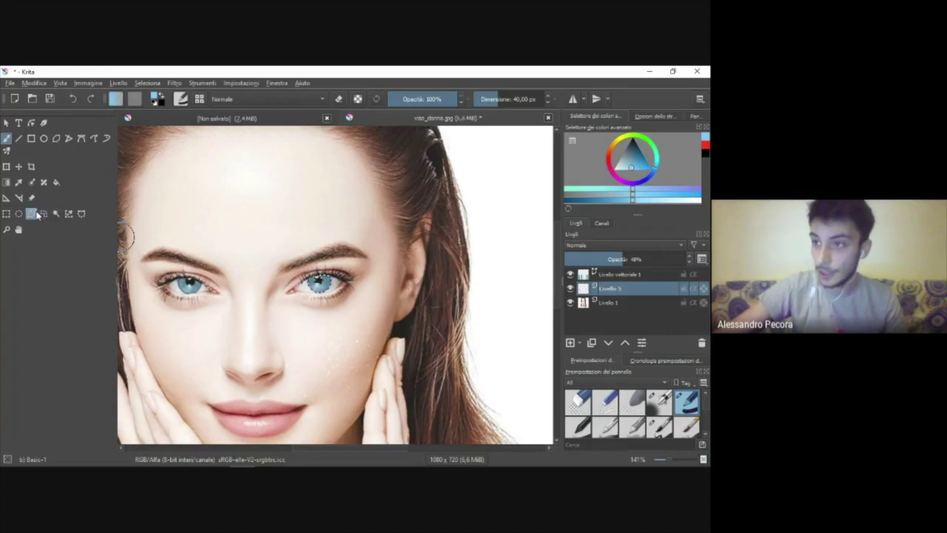
Step: Switch between selection tools, zoom out, and minimize Krita to the desktop
left_click(82, 214)
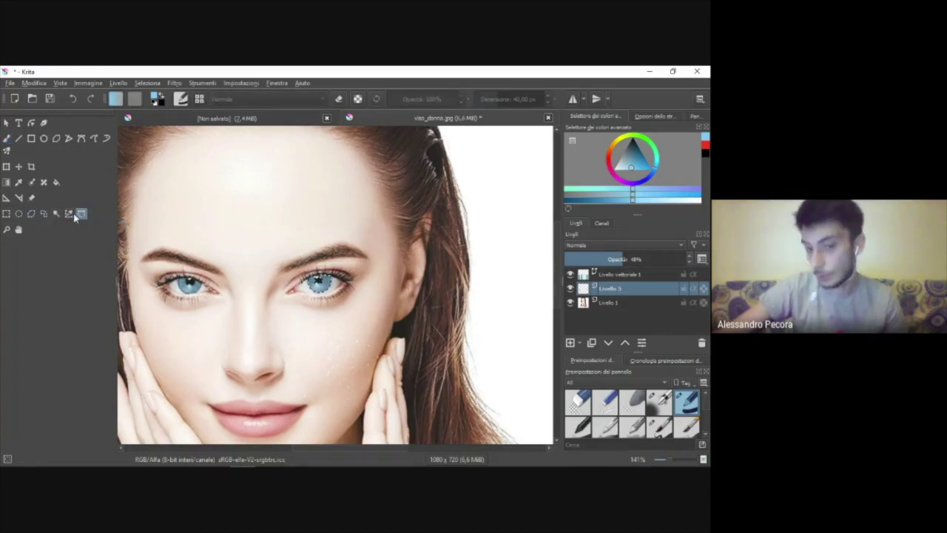
left_click(45, 214)
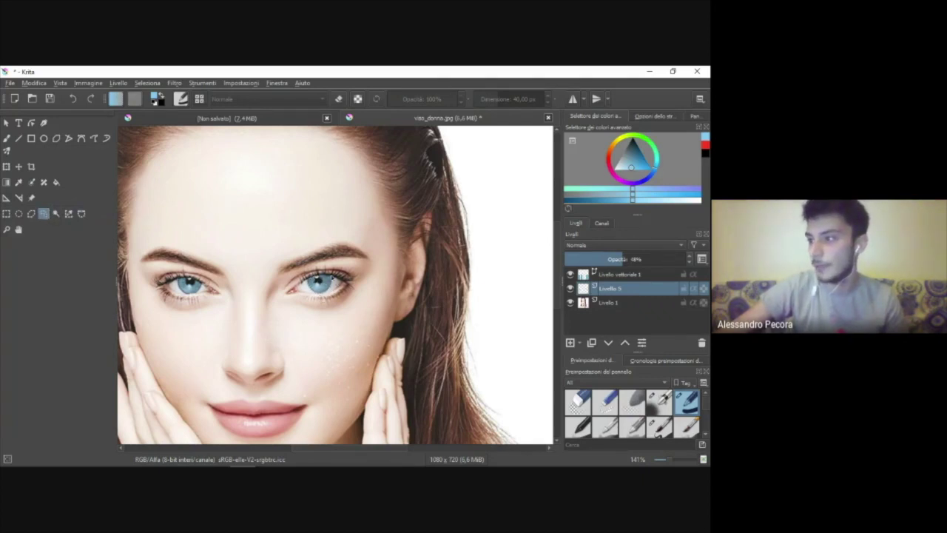
scroll(320, 284, "down", 3)
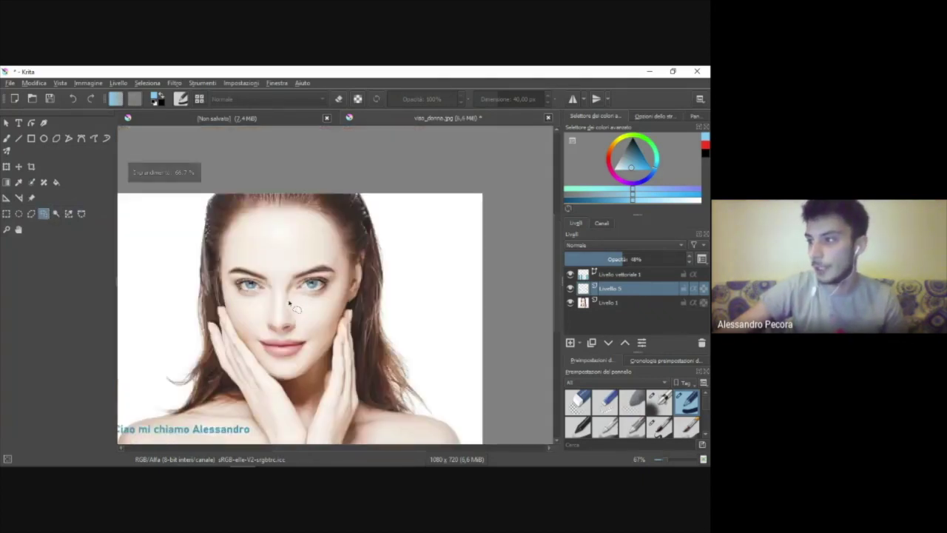
scroll(292, 305, "down", 1)
scroll(305, 304, "down", 1)
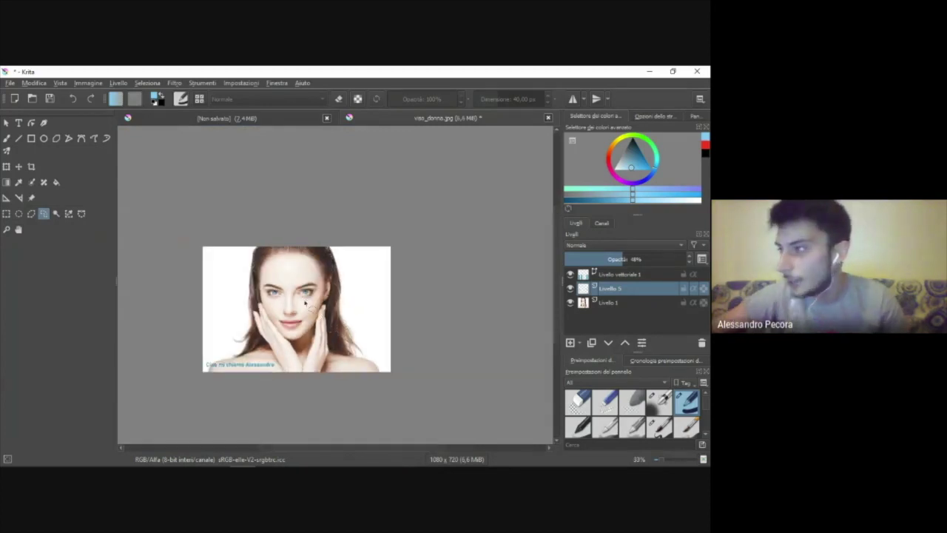
left_click(648, 77)
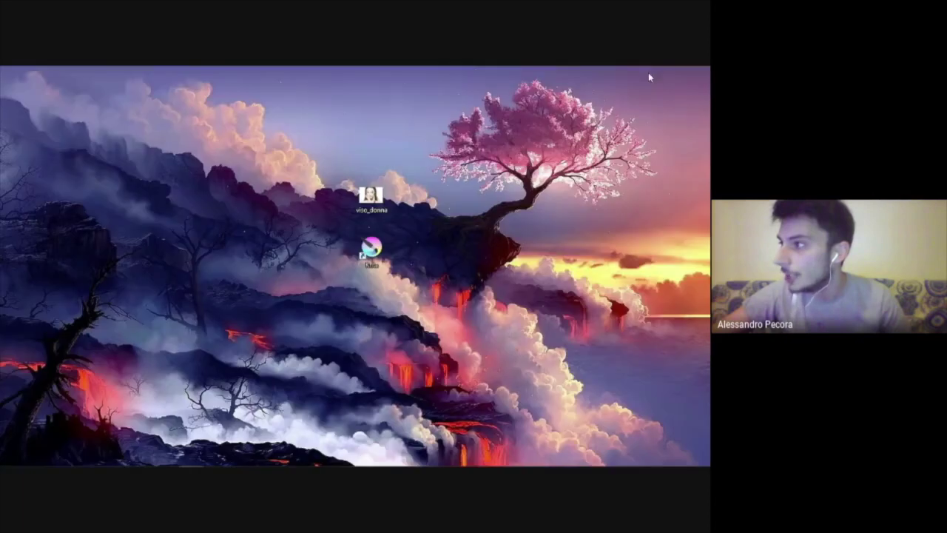
Step: Open viso_donna.jpg in Photos and restore Krita as a smaller window with the face centred
double_click(370, 196)
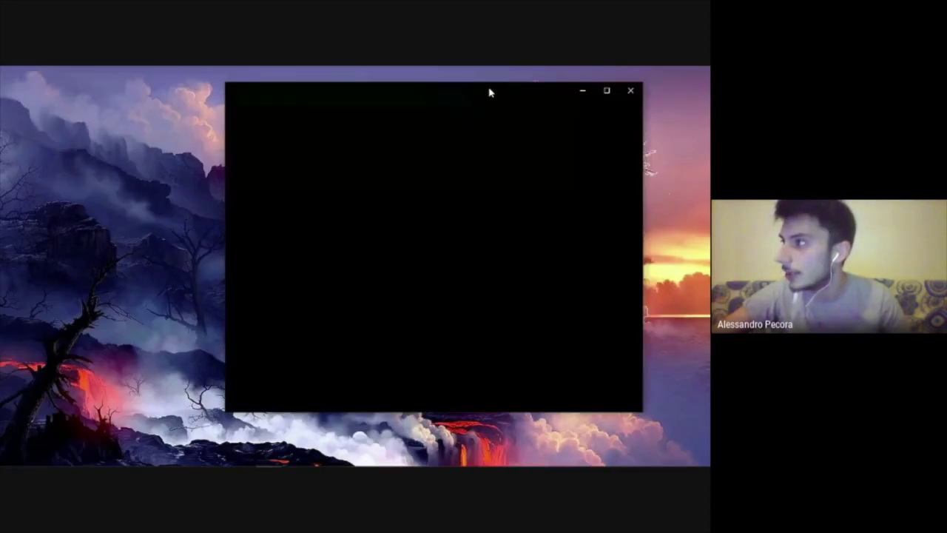
left_click_drag(488, 92, 273, 112)
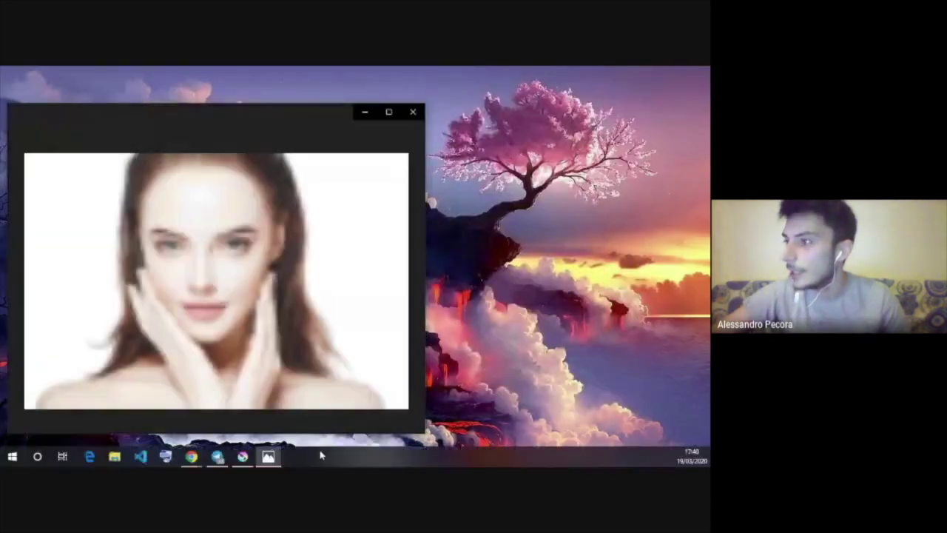
left_click(243, 457)
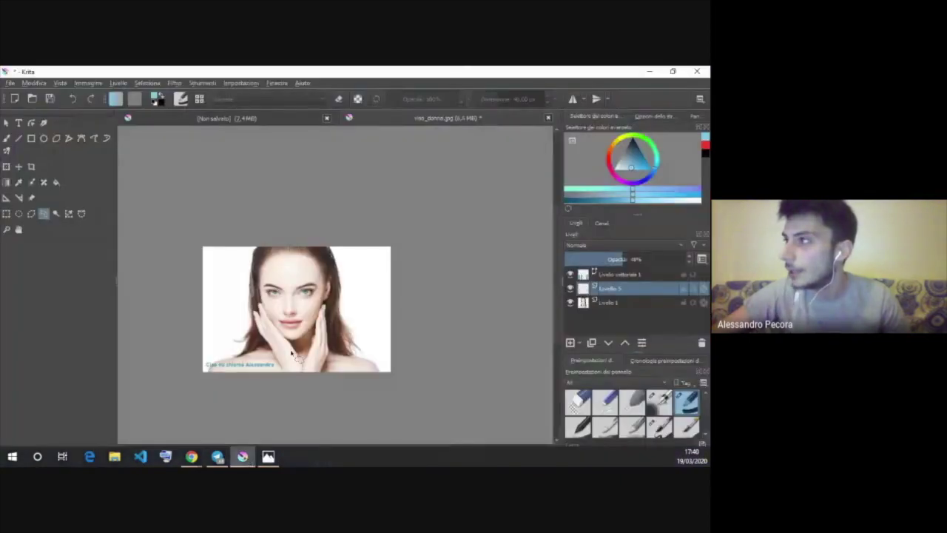
double_click(458, 82)
scroll(437, 261, "down", 2)
scroll(437, 261, "up", 2)
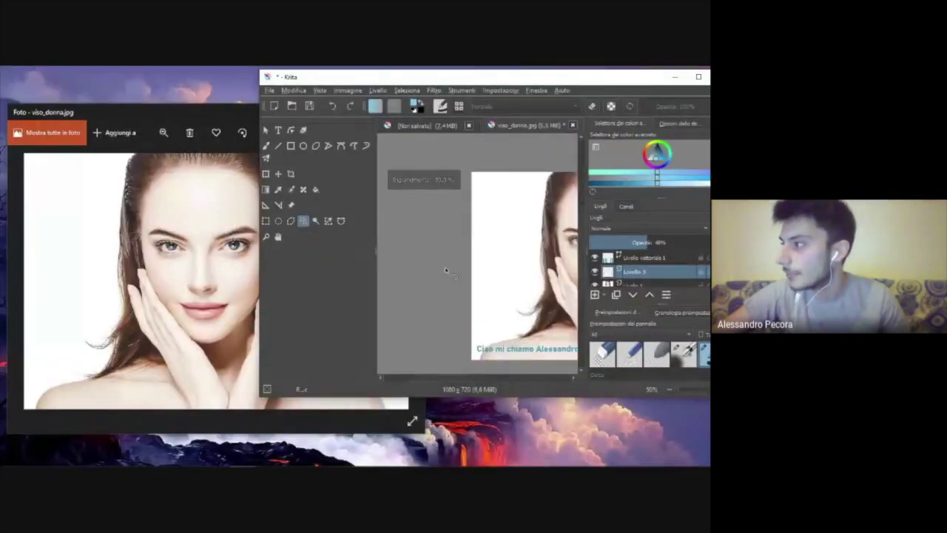
scroll(436, 261, "up", 2)
mouse_move(436, 261)
left_mouse_down()
mouse_move(338, 254)
mouse_move(254, 273)
left_mouse_up()
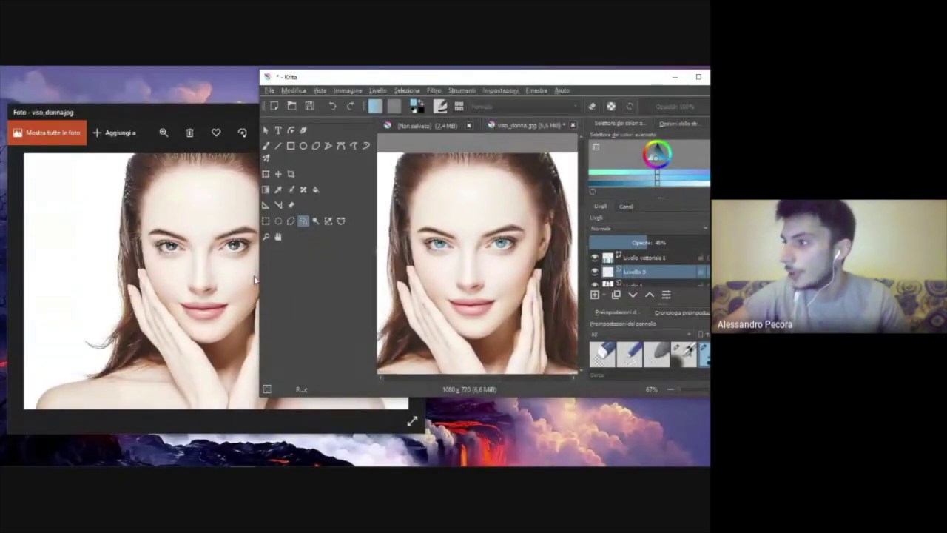
Step: Position the Photos window beside Krita to compare the original with the edit
left_click(231, 107)
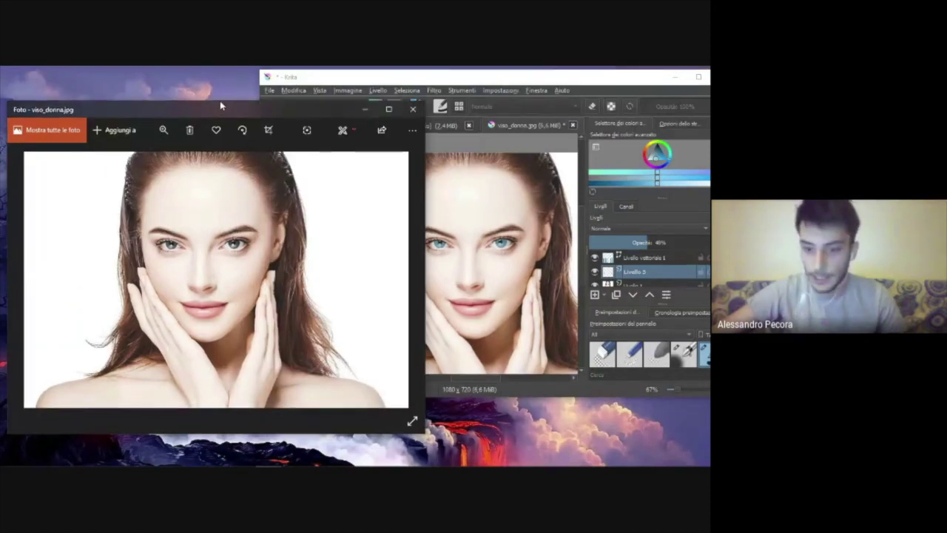
left_click_drag(213, 110, 188, 93)
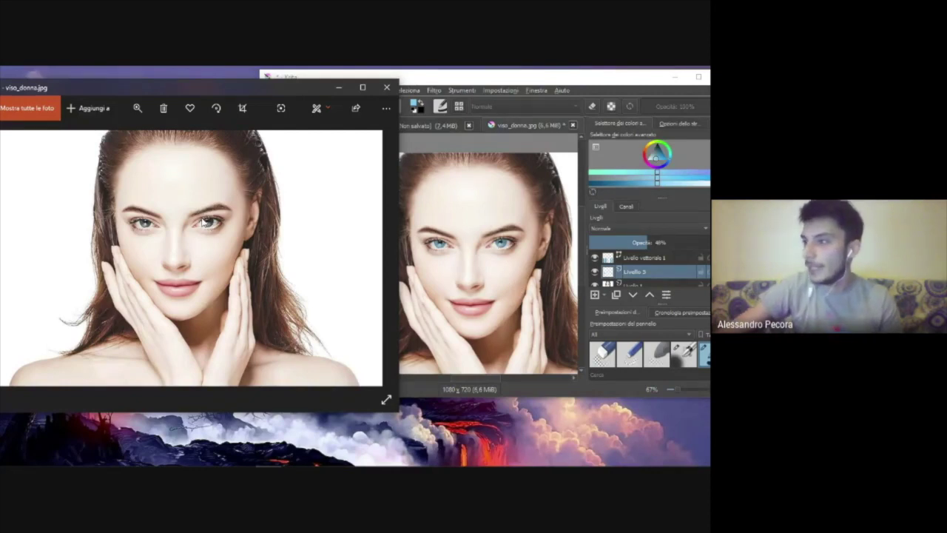
scroll(210, 228, "down", 1)
scroll(209, 228, "up", 1)
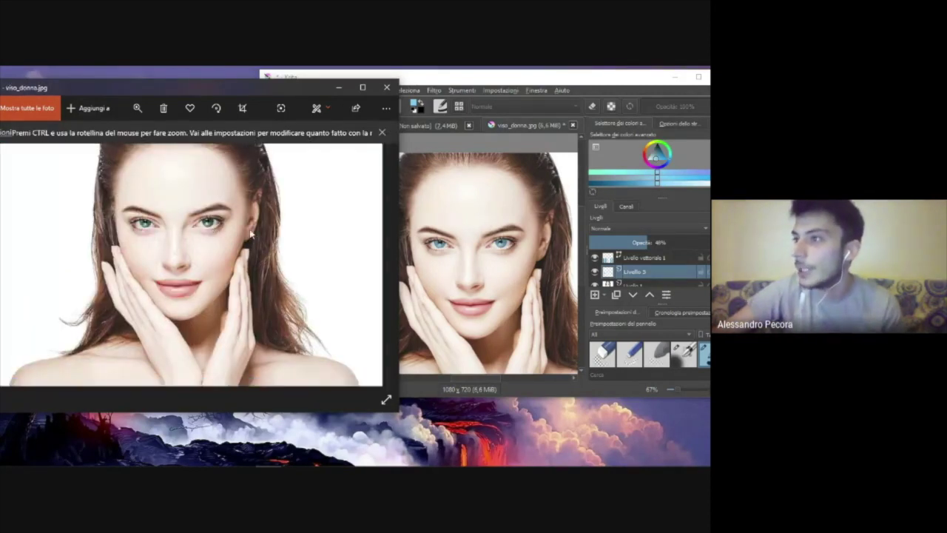
left_click_drag(282, 89, 374, 95)
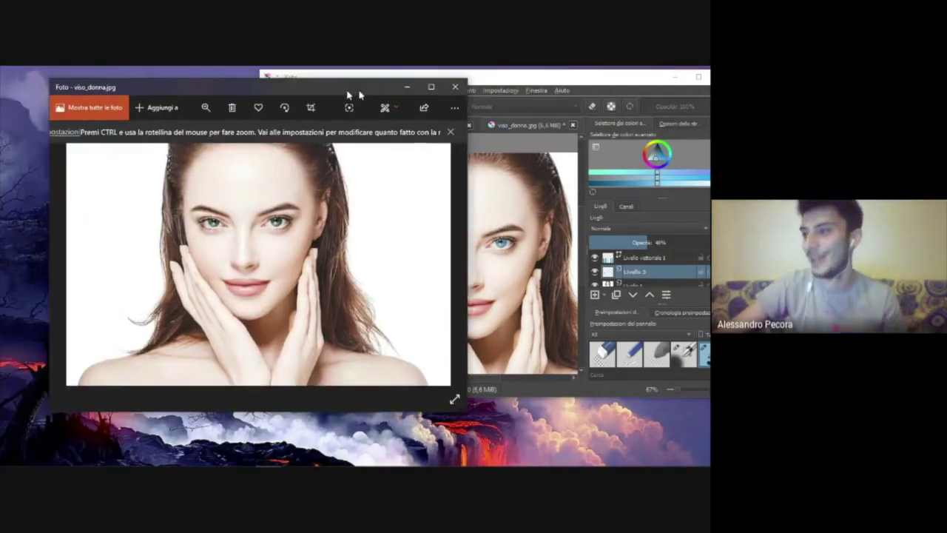
scroll(357, 231, "down", 1)
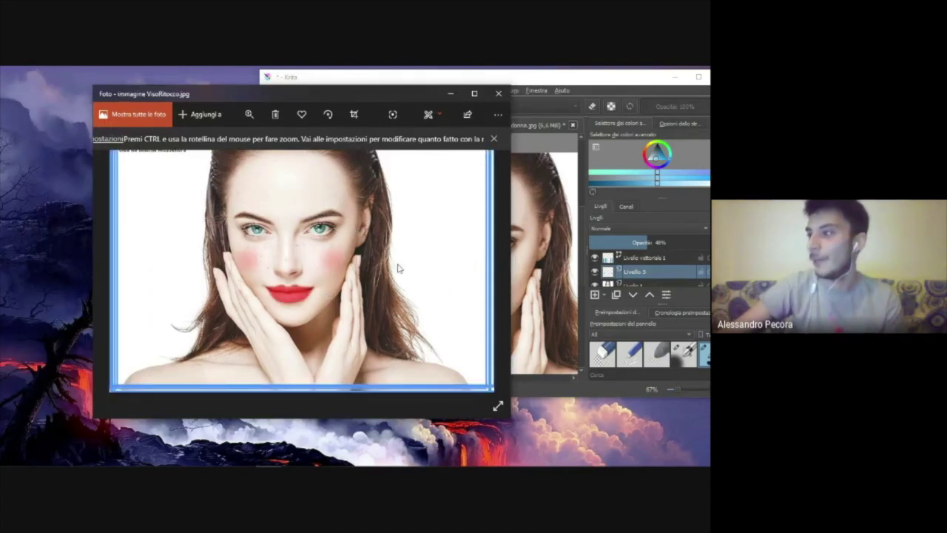
Step: Reposition the Photos viewer showing the ViSoRitocco example, then minimize it
left_click_drag(381, 95, 422, 100)
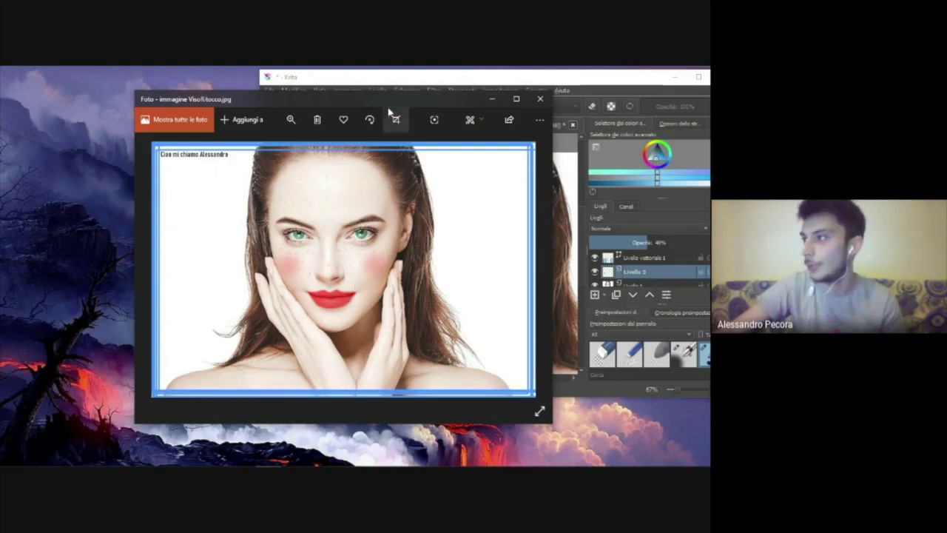
left_click_drag(393, 100, 288, 105)
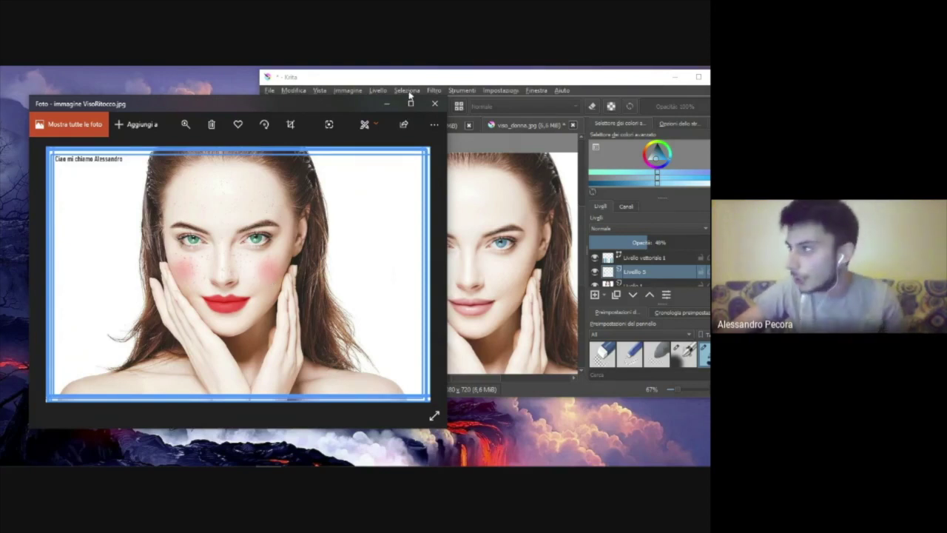
left_click(386, 103)
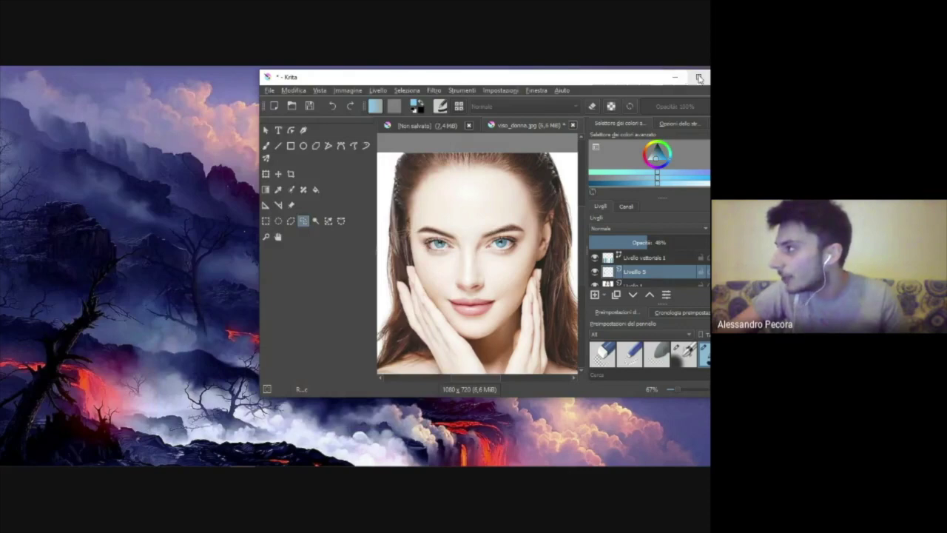
Step: Maximize the Krita window and switch back to the Freehand Brush tool
left_click(698, 77)
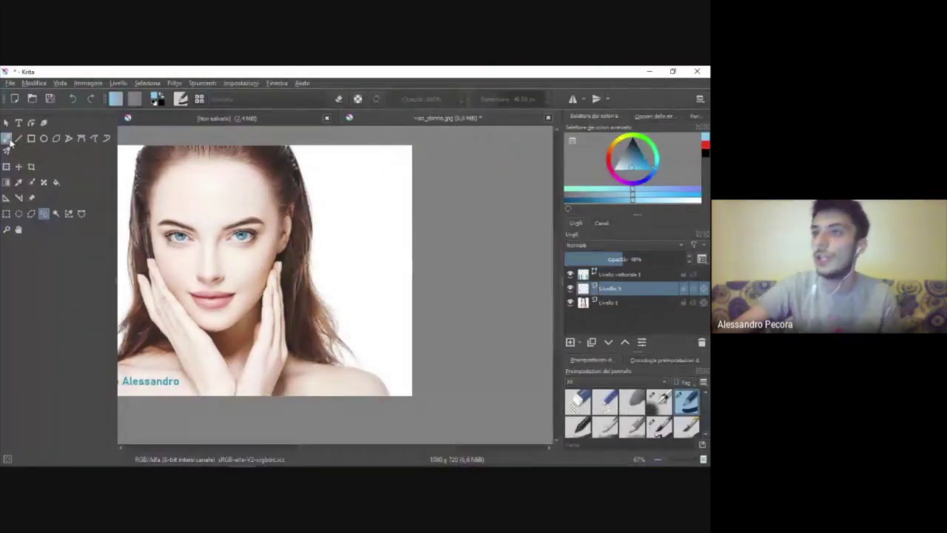
left_click(9, 142)
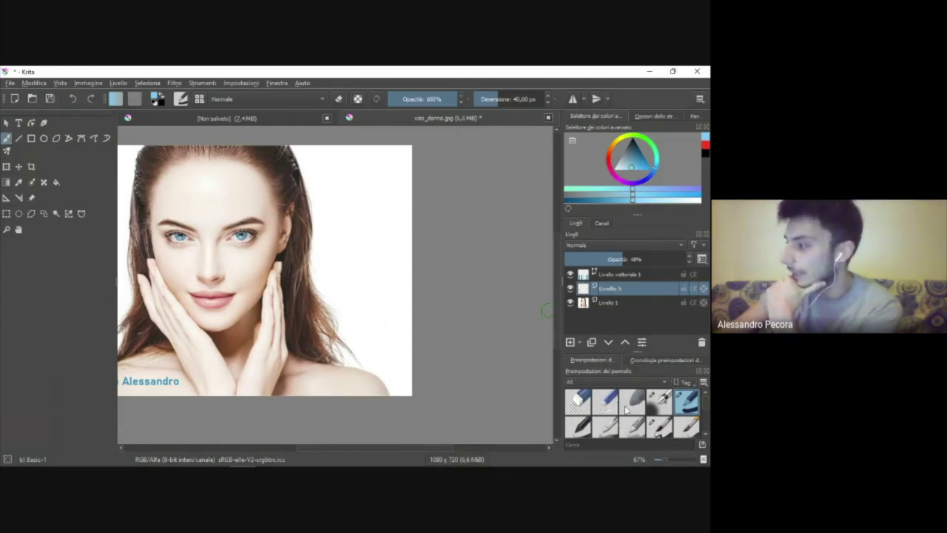
scroll(627, 410, "down", 2)
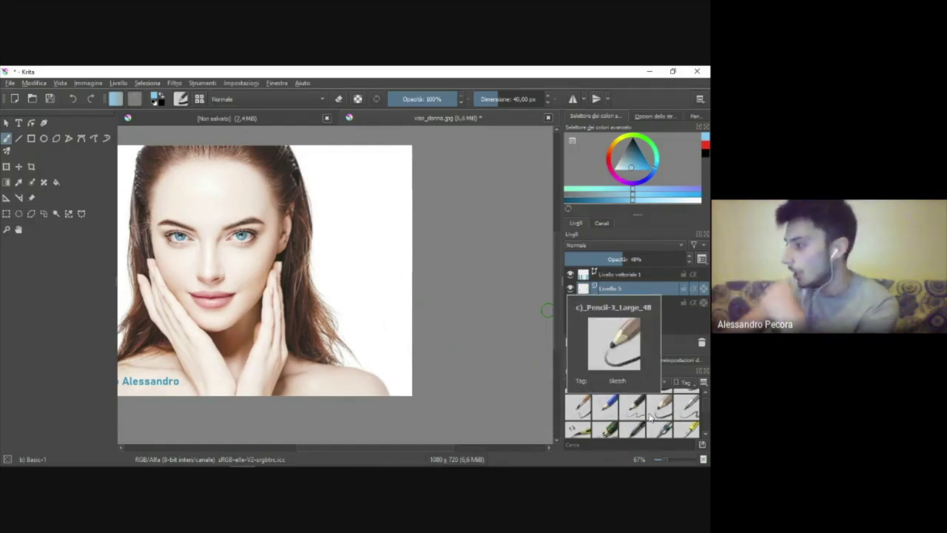
Step: Choose the Airbrush Soft preset and lower brush opacity to about 42%
scroll(650, 416, "up", 2)
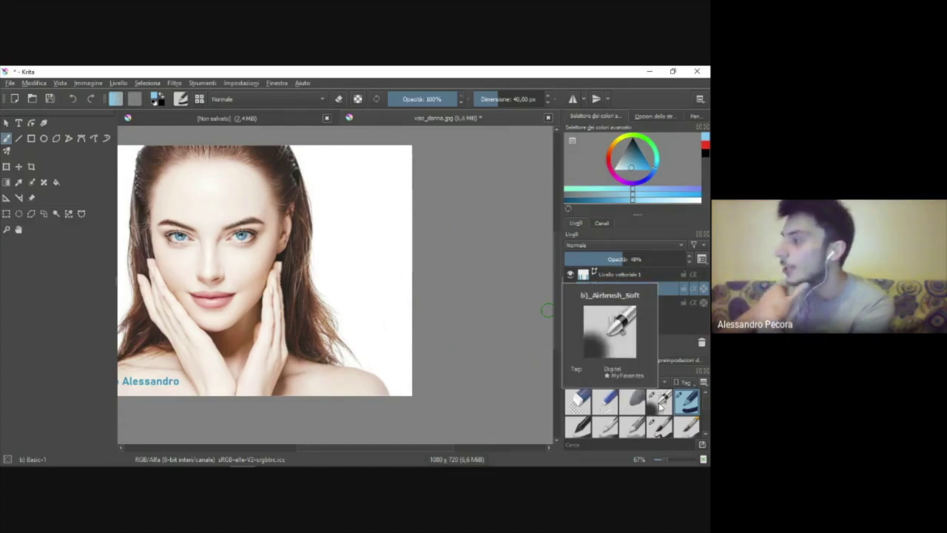
left_click(661, 404)
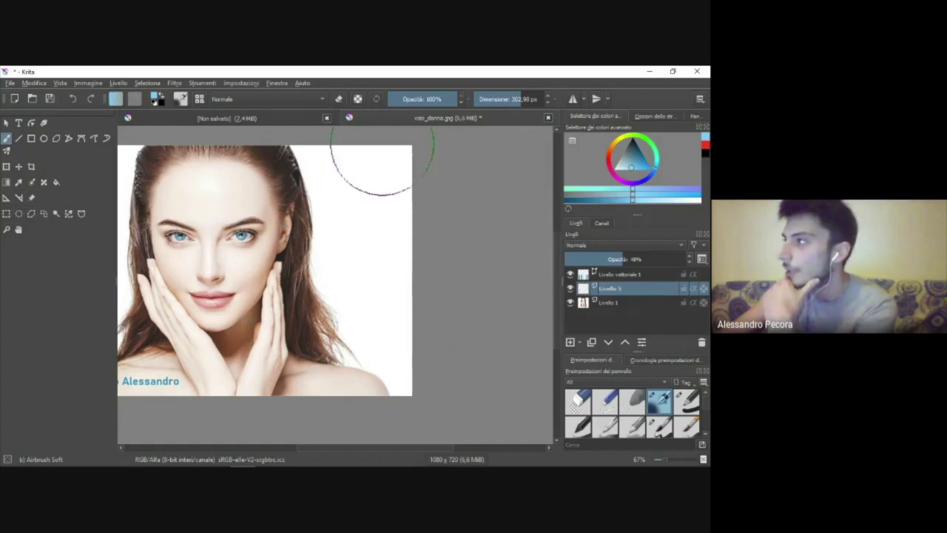
left_click_drag(444, 100, 429, 100)
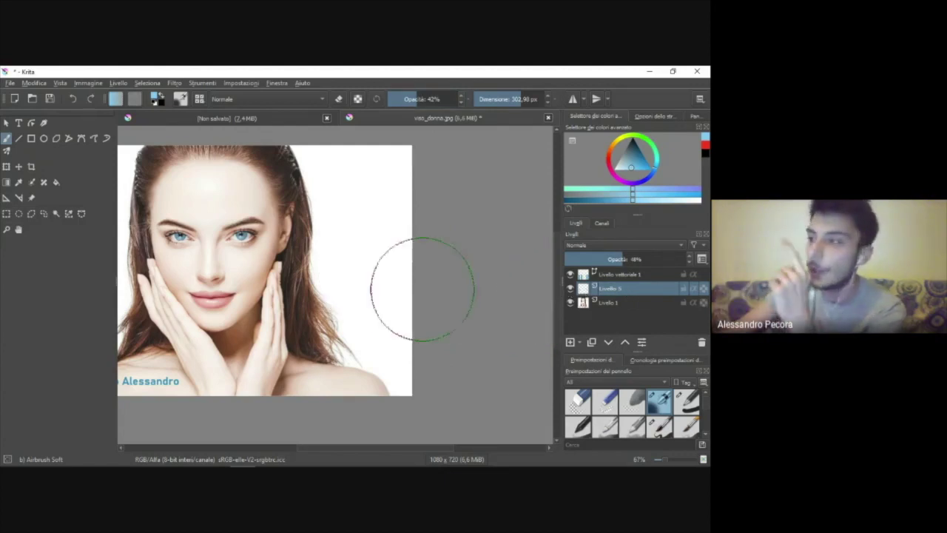
Step: Compare with Livello 5 toggled, then hide Livello 5 and the caption text layer
left_click(573, 290)
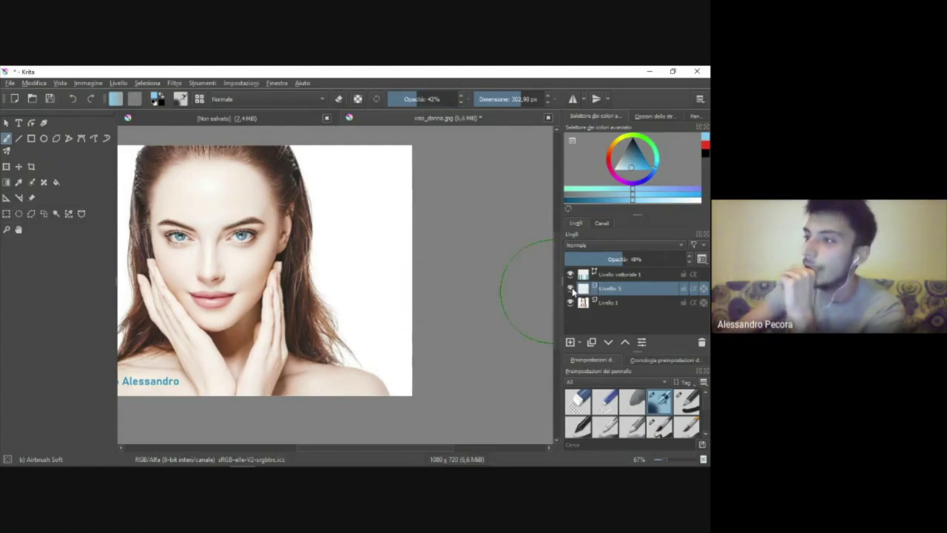
left_click(574, 290)
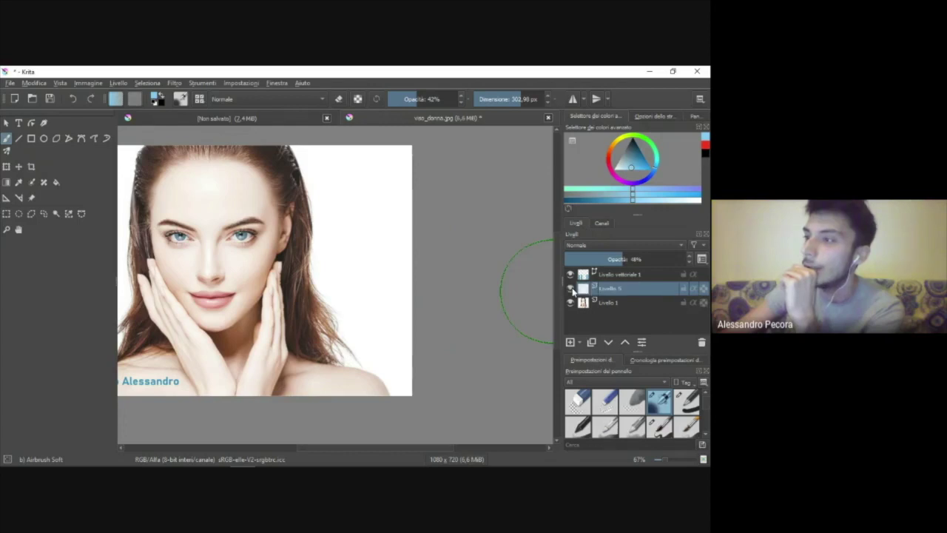
left_click(571, 288)
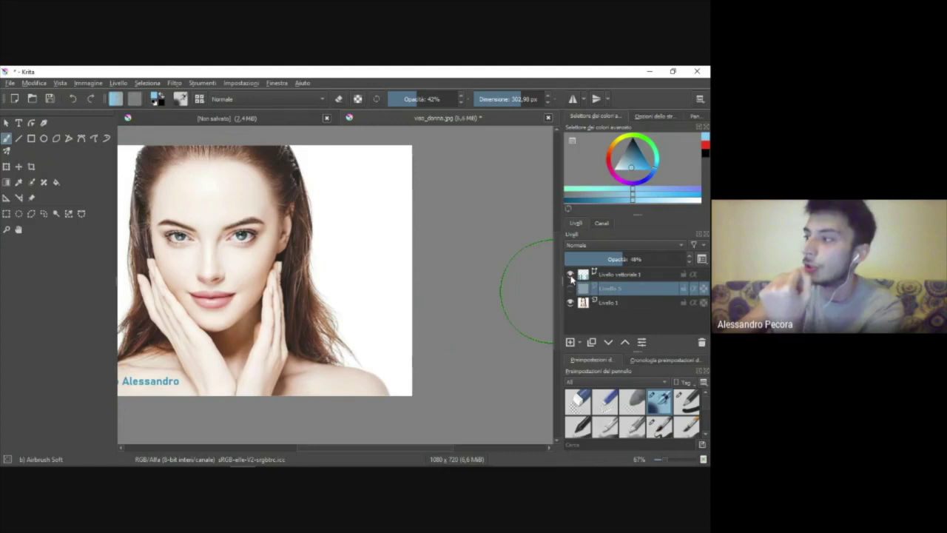
mouse_move(619, 275)
left_click(570, 275)
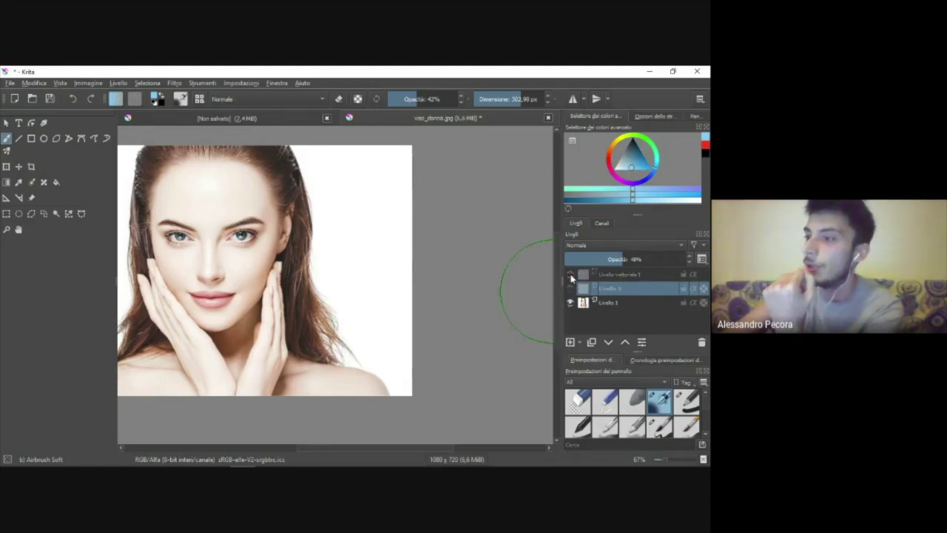
Step: Show Livello 5 again and unlock it so it can be painted on
left_click(571, 288)
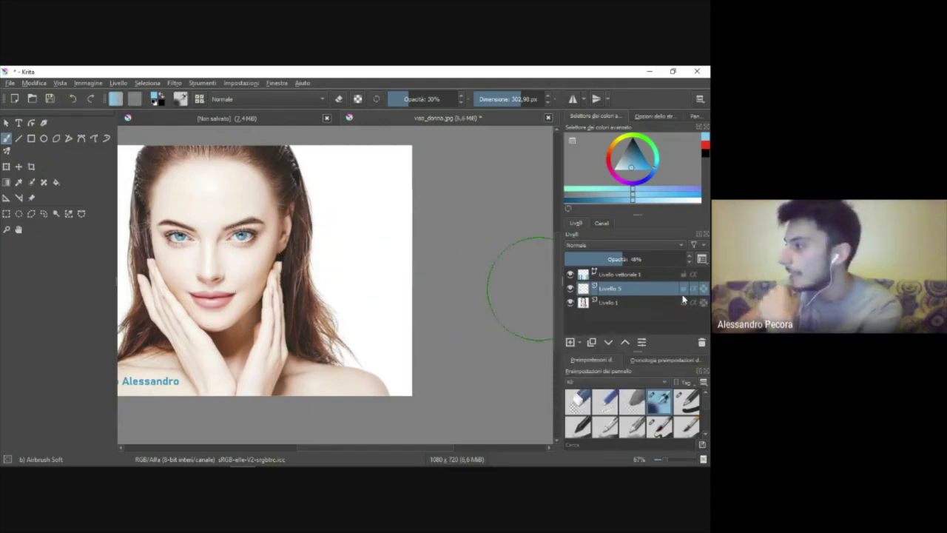
mouse_move(637, 288)
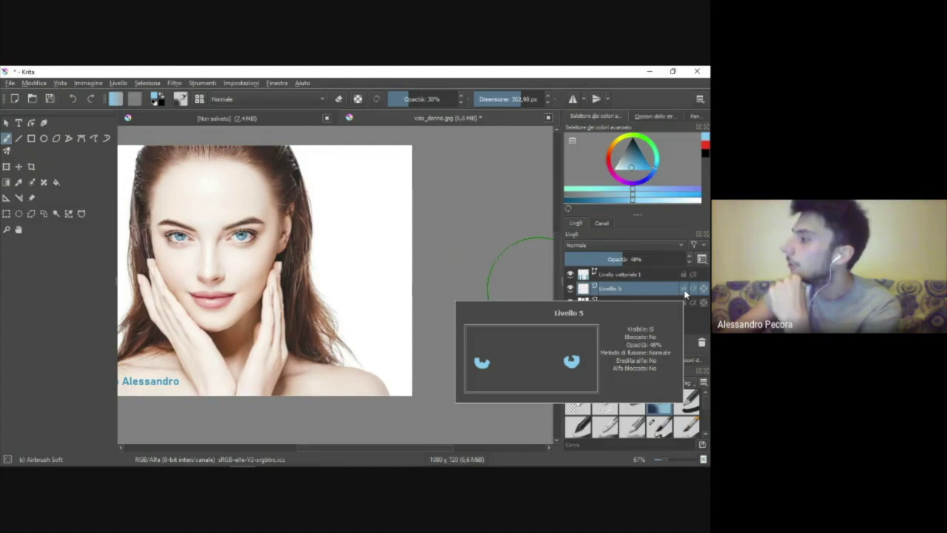
left_click(248, 258)
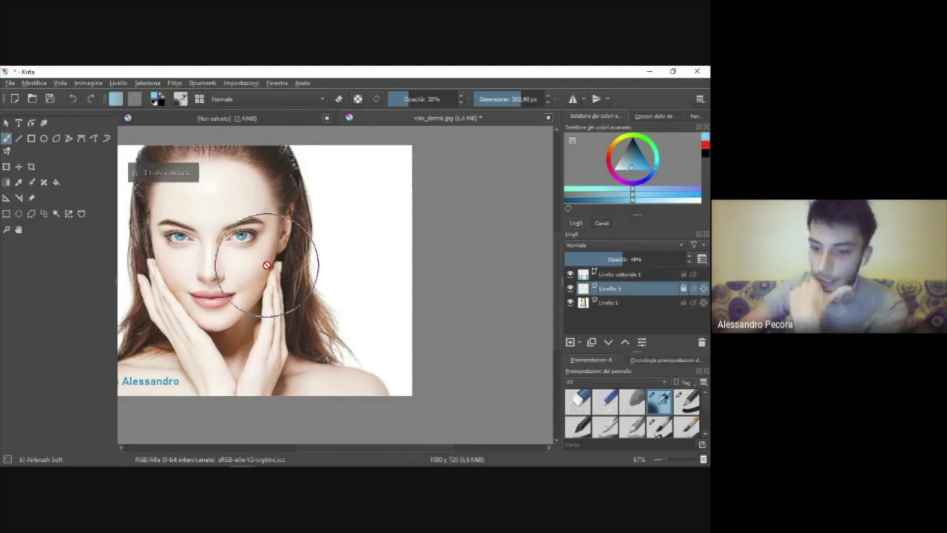
left_click(702, 291)
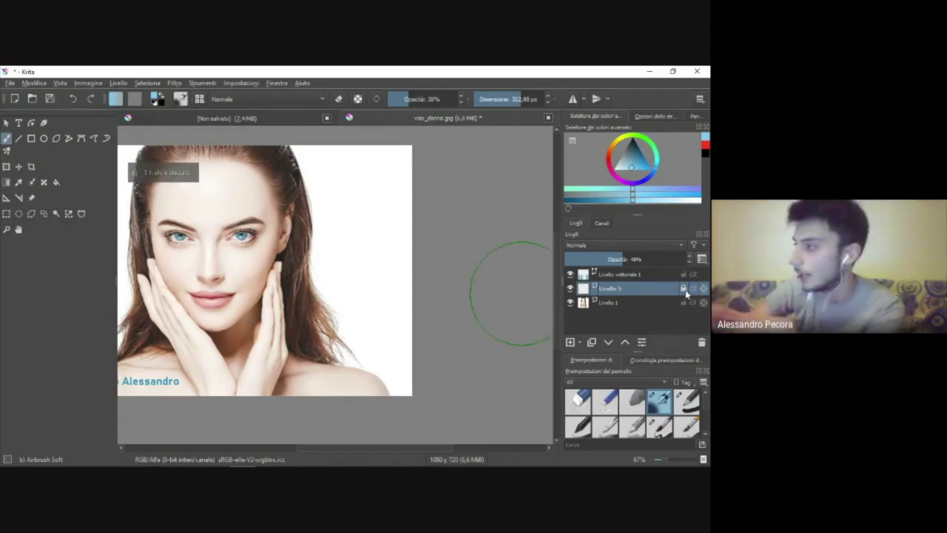
left_click(683, 289)
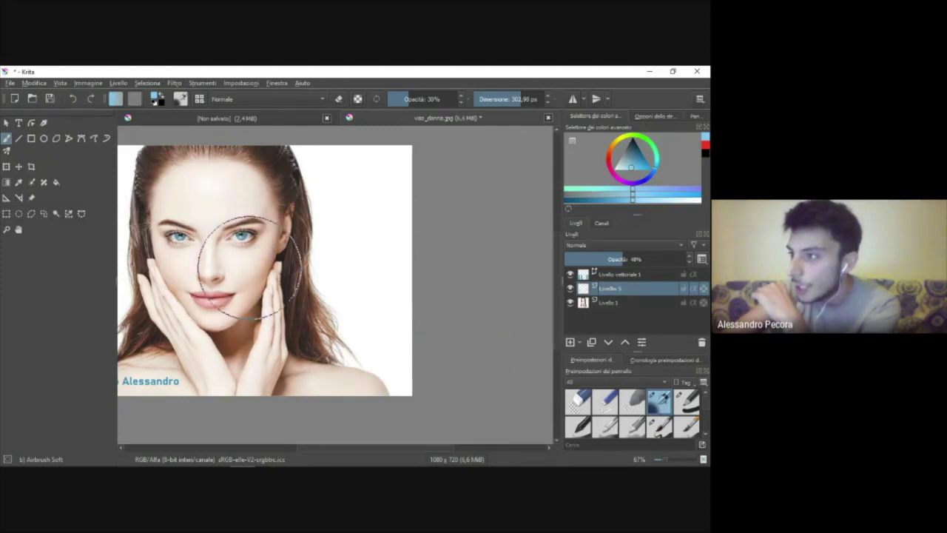
scroll(249, 267, "up", 2)
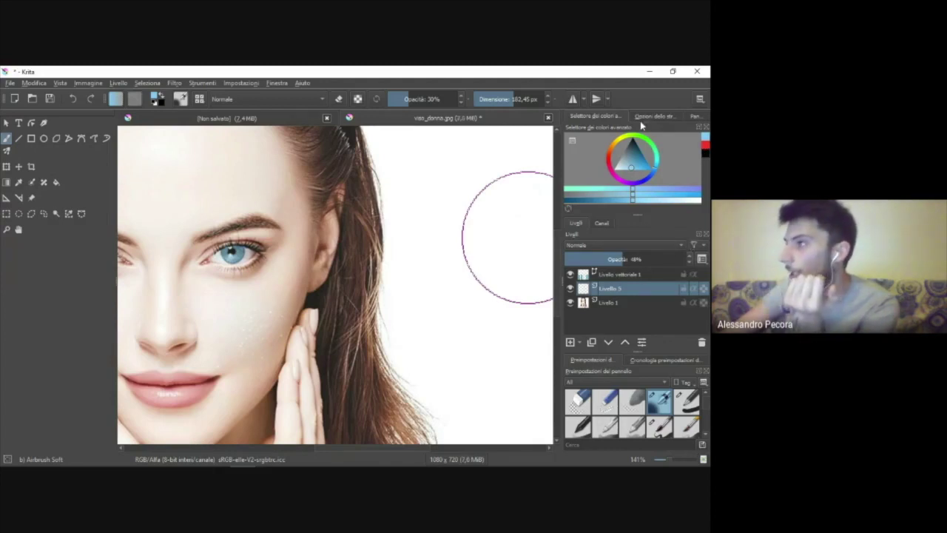
Step: Set brush opacity to 75%, pick orange-red, and airbrush blush under one eye
left_click(441, 99)
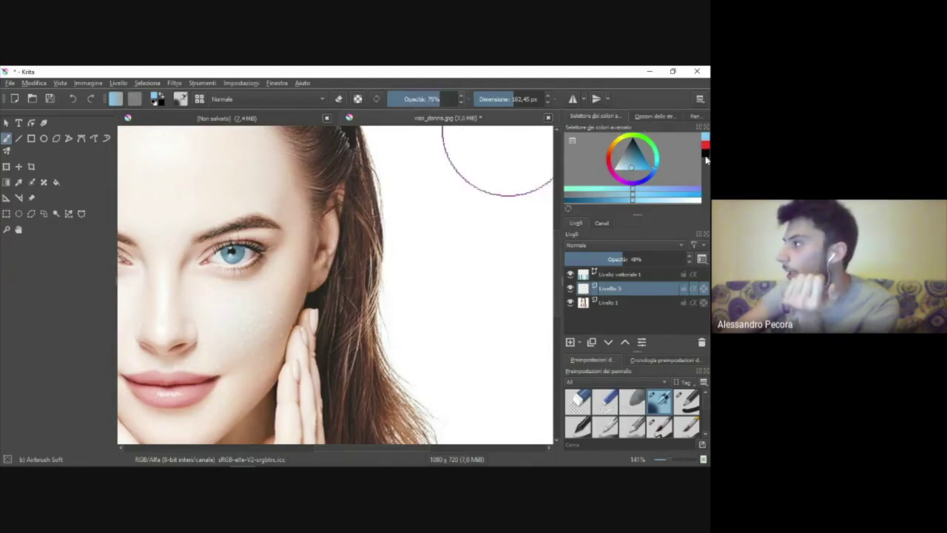
left_click_drag(612, 167, 608, 156)
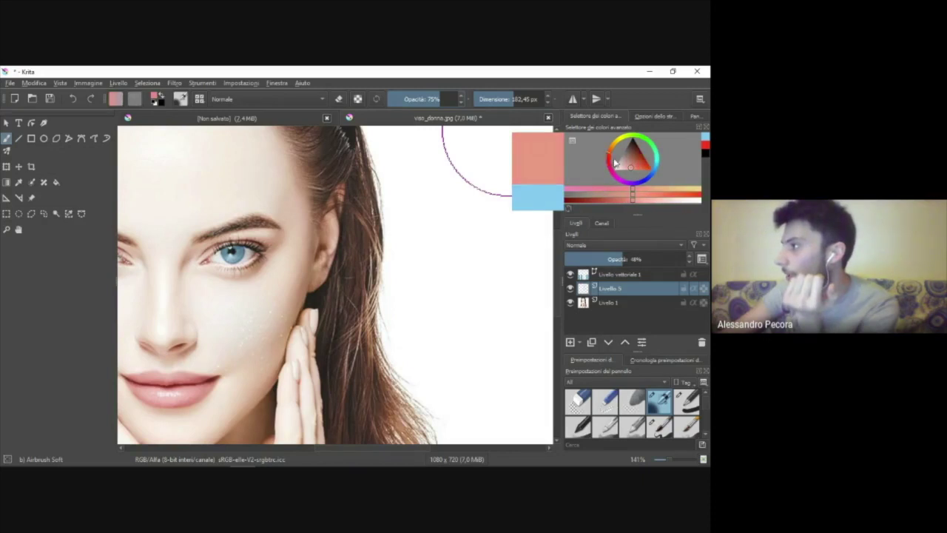
left_click(650, 170)
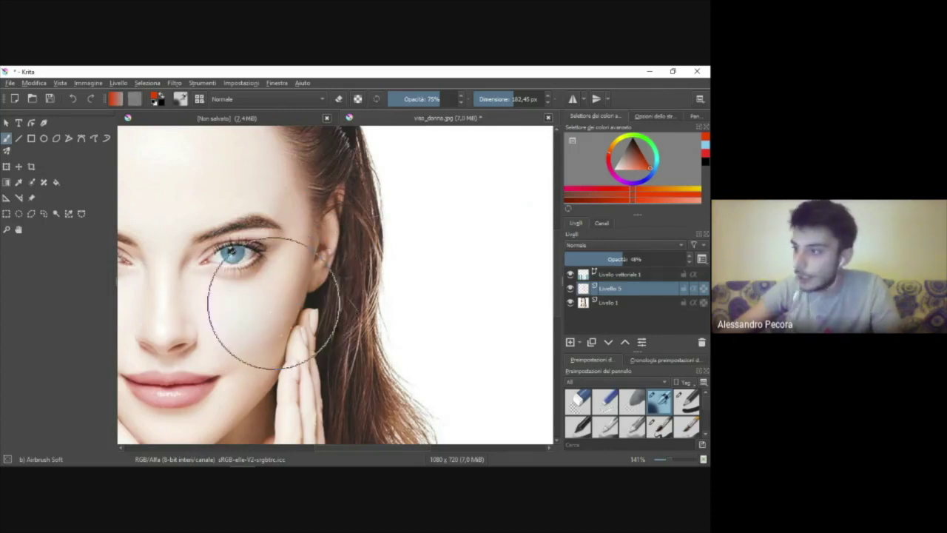
mouse_move(256, 318)
left_mouse_down()
mouse_move(262, 315)
mouse_move(256, 319)
left_mouse_up()
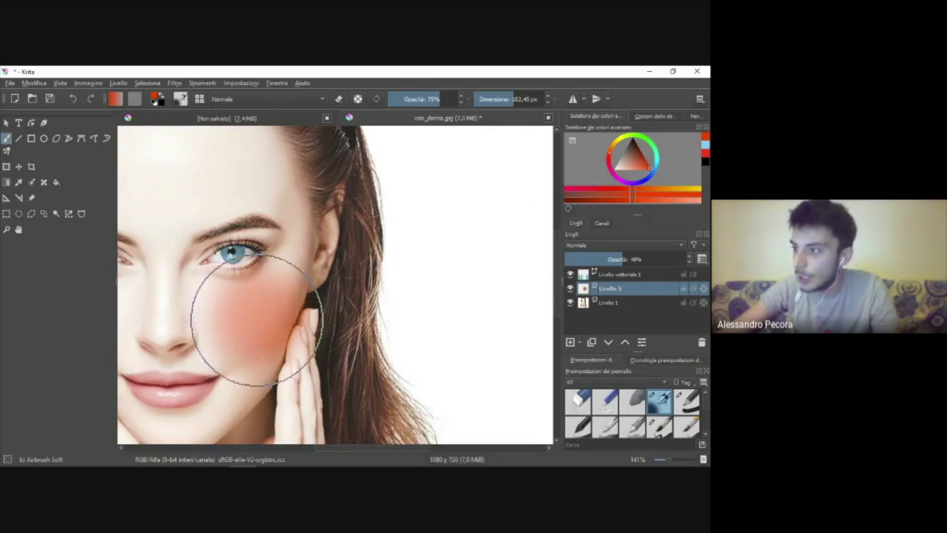
Step: Pan to the whole face, shrink the brush, and airbrush blush onto the other cheek
key("minus")
left_click_drag(256, 319, 353, 293)
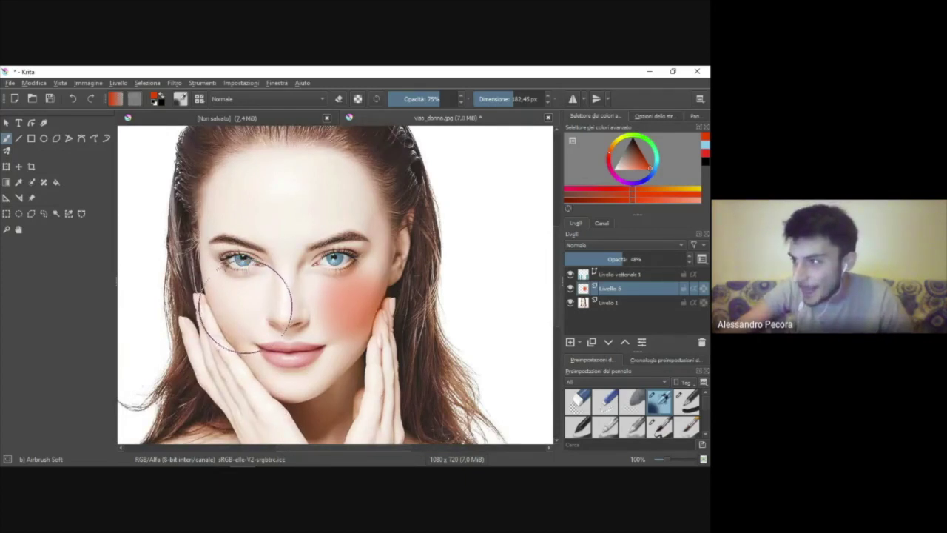
scroll(246, 305, "up", 1, "ctrl")
left_click_drag(503, 101, 483, 90)
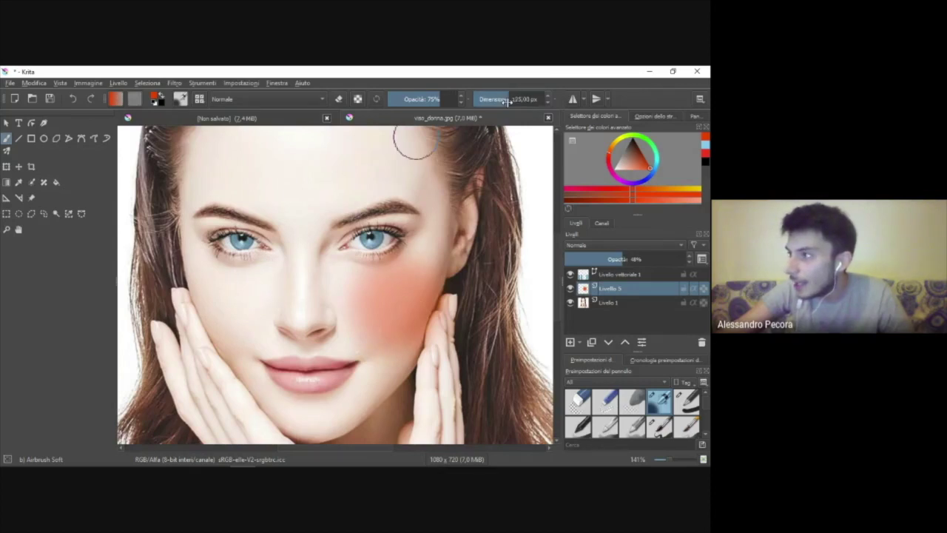
mouse_move(237, 306)
left_mouse_down()
mouse_move(221, 302)
mouse_move(230, 301)
mouse_move(226, 318)
mouse_move(236, 307)
mouse_move(246, 325)
mouse_move(243, 296)
mouse_move(212, 274)
mouse_move(270, 327)
left_mouse_up()
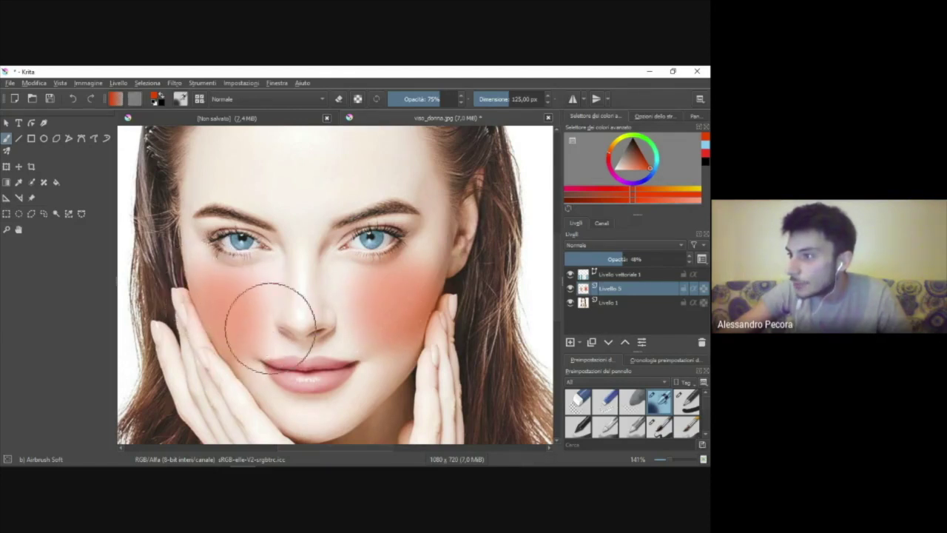
scroll(338, 318, "down", 1)
scroll(338, 317, "down", 4)
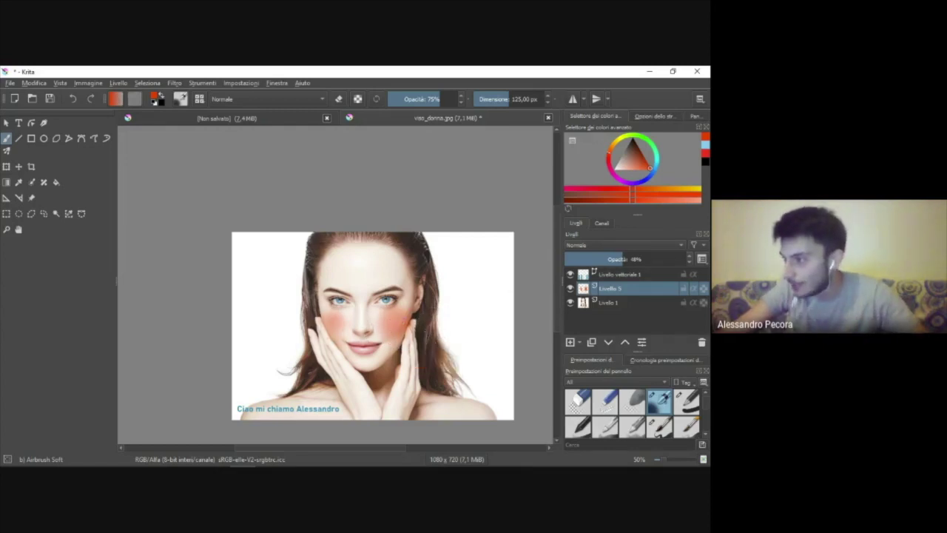
Step: Undo the last blush stroke and airbrush a softer blush back onto the left cheek
key("ctrl+z")
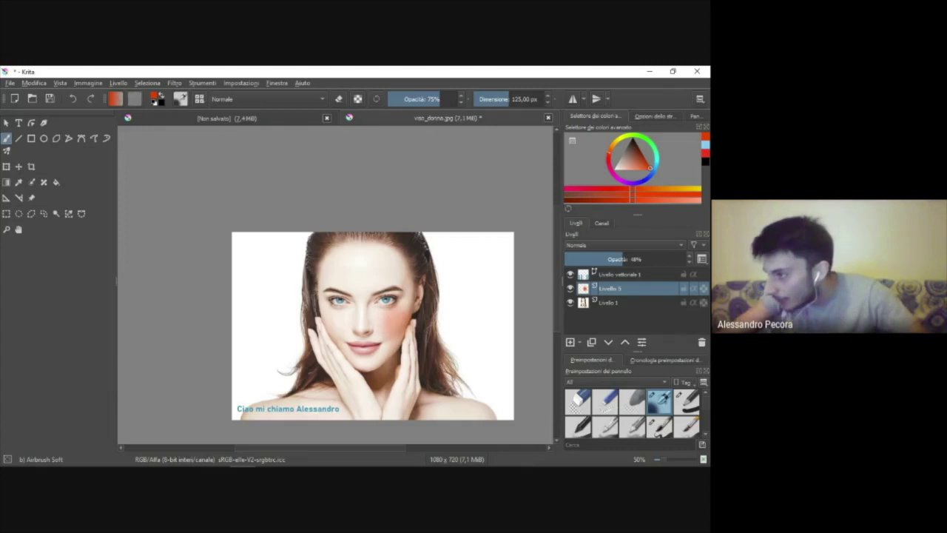
scroll(397, 332, "up", 2)
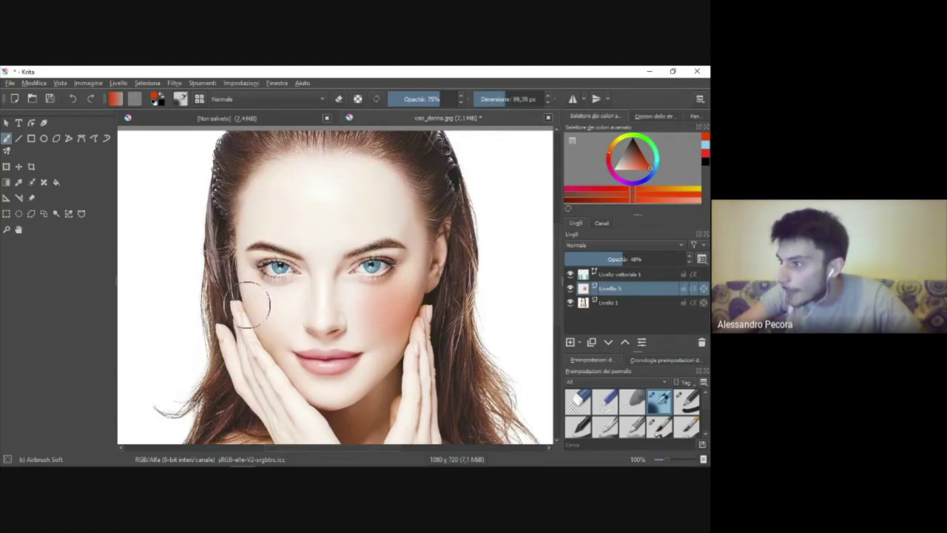
mouse_move(255, 303)
left_mouse_down()
mouse_move(276, 331)
mouse_move(255, 298)
mouse_move(275, 296)
mouse_move(285, 318)
mouse_move(269, 319)
mouse_move(268, 332)
mouse_move(258, 290)
mouse_move(271, 324)
mouse_move(286, 295)
mouse_move(273, 316)
mouse_move(254, 285)
left_mouse_up()
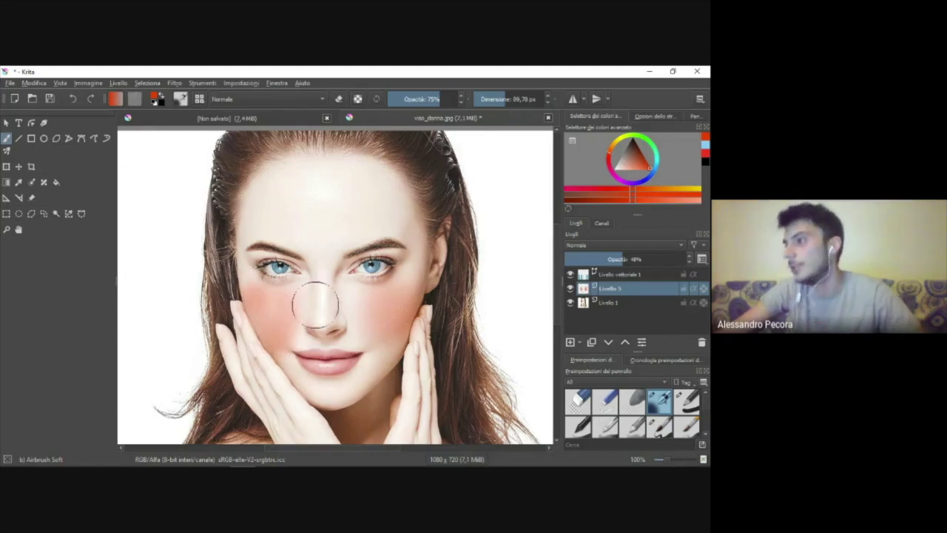
scroll(414, 299, "down", 1, "ctrl")
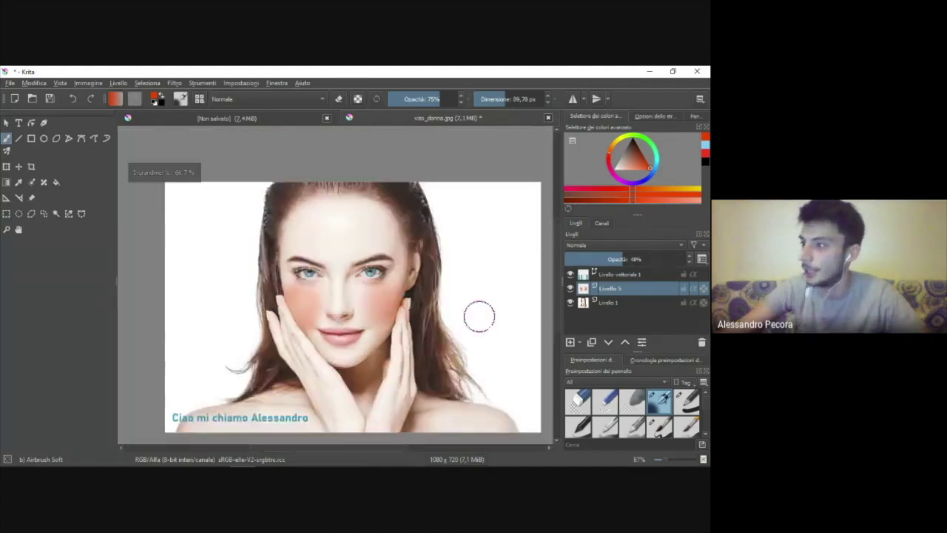
scroll(480, 317, "down", 1)
scroll(480, 317, "up", 1)
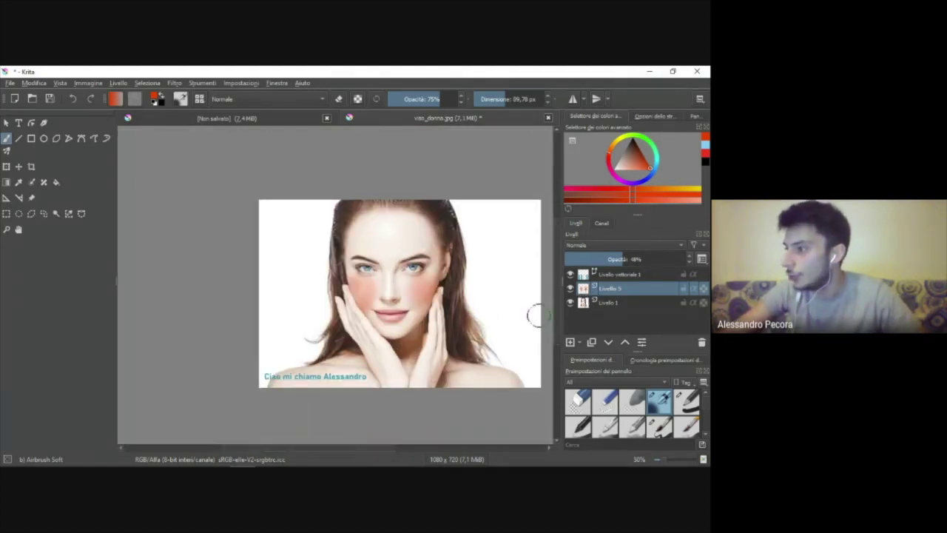
mouse_move(610, 288)
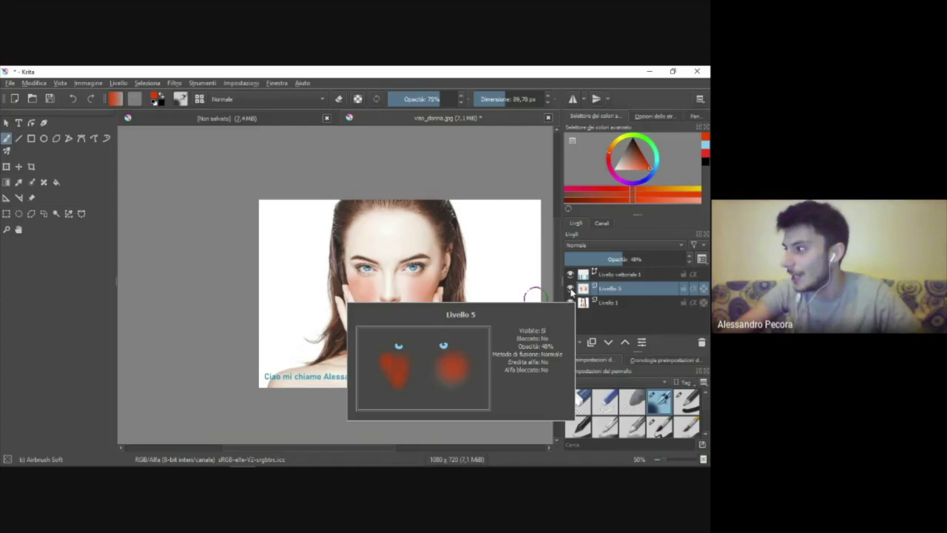
left_click(571, 288)
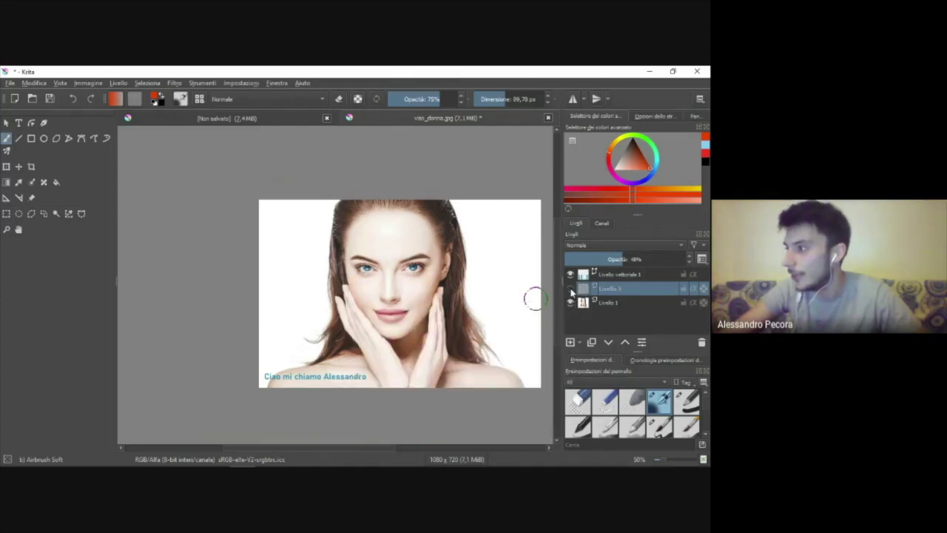
left_click(571, 289)
left_click(571, 289)
left_click(571, 288)
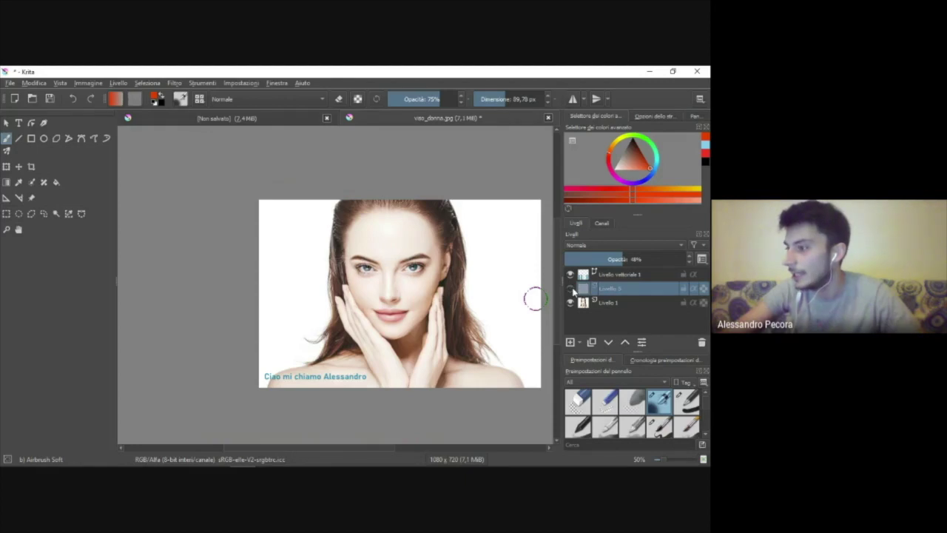
left_click(572, 289)
left_click(572, 289)
left_click(570, 289)
left_click(571, 289)
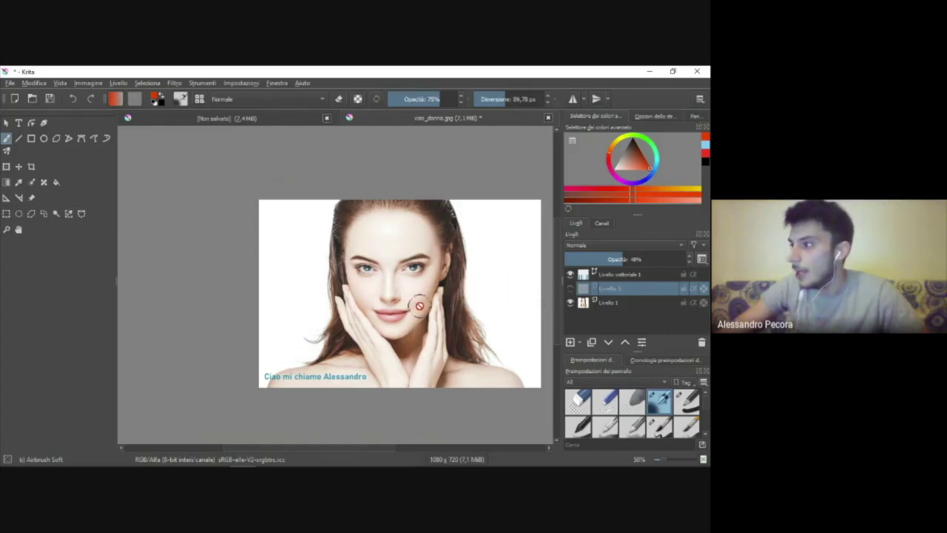
left_click(570, 289)
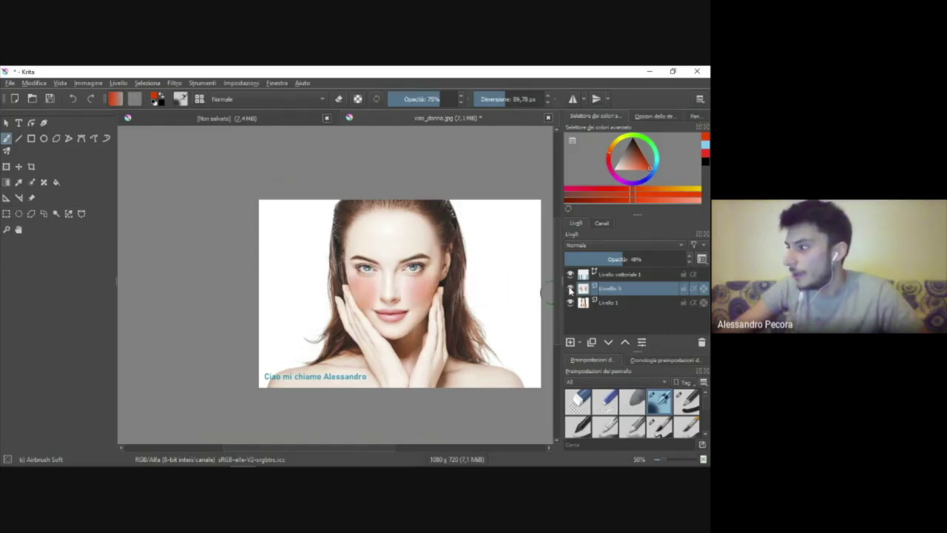
key("ctrl")
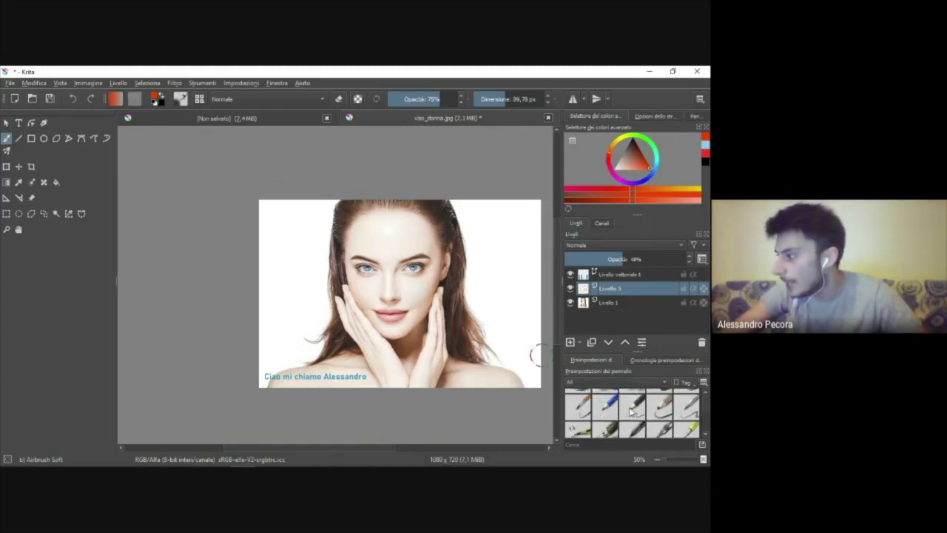
Step: Select the Texture Splat preset from the Brush Presets docker and zoom in on the face
scroll(635, 422, "down", 1)
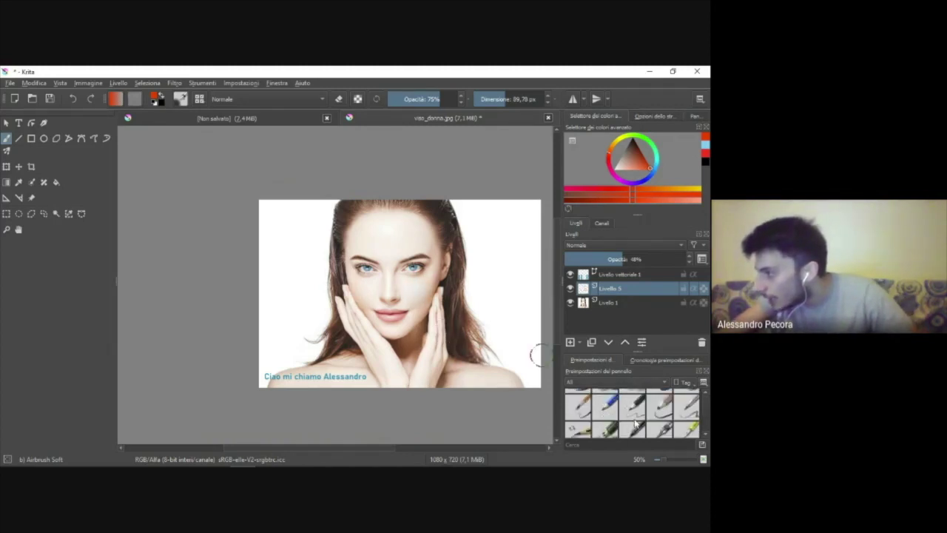
scroll(632, 423, "down", 1)
scroll(630, 424, "down", 1)
scroll(629, 424, "down", 1)
scroll(629, 424, "down", 1)
scroll(629, 425, "down", 1)
scroll(630, 425, "down", 1)
scroll(629, 425, "down", 1)
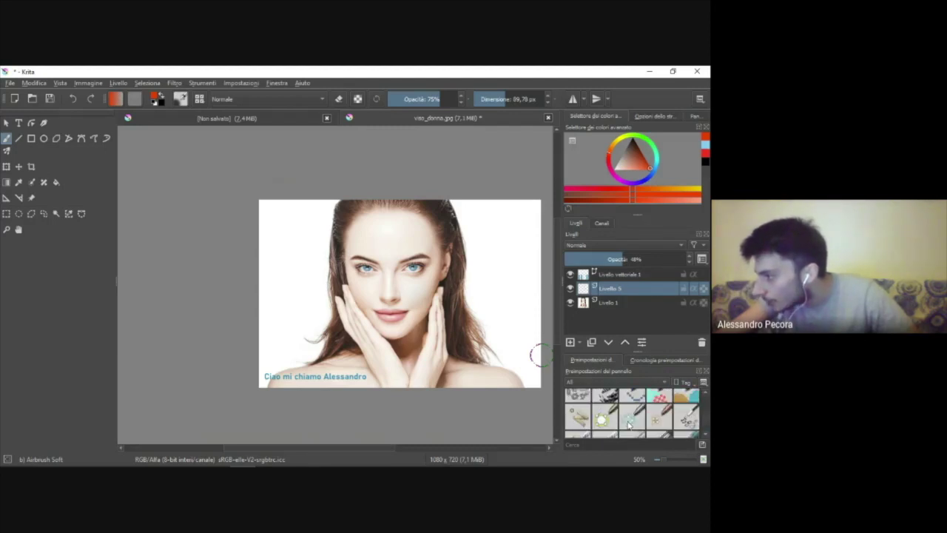
scroll(629, 425, "down", 1)
scroll(609, 428, "down", 1)
scroll(608, 428, "down", 1)
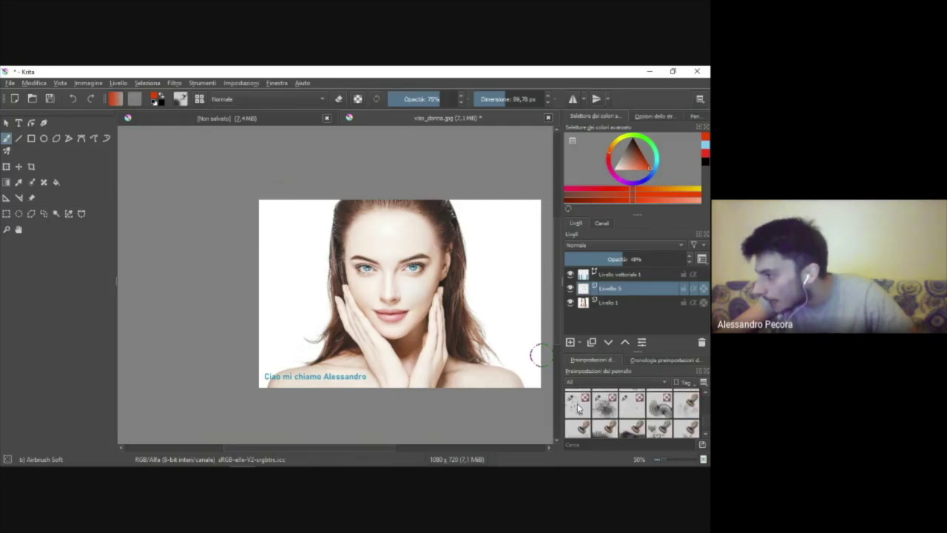
left_click(580, 406)
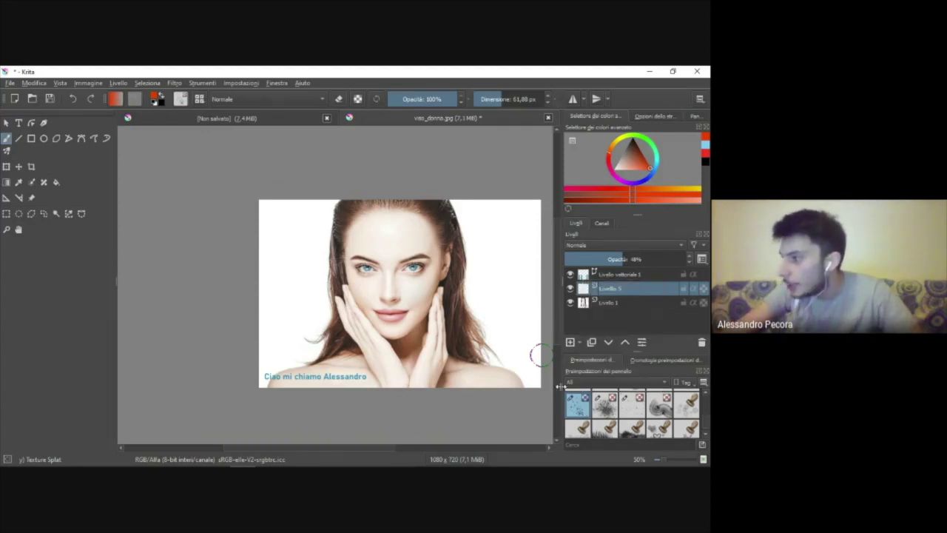
scroll(417, 297, "up", 3)
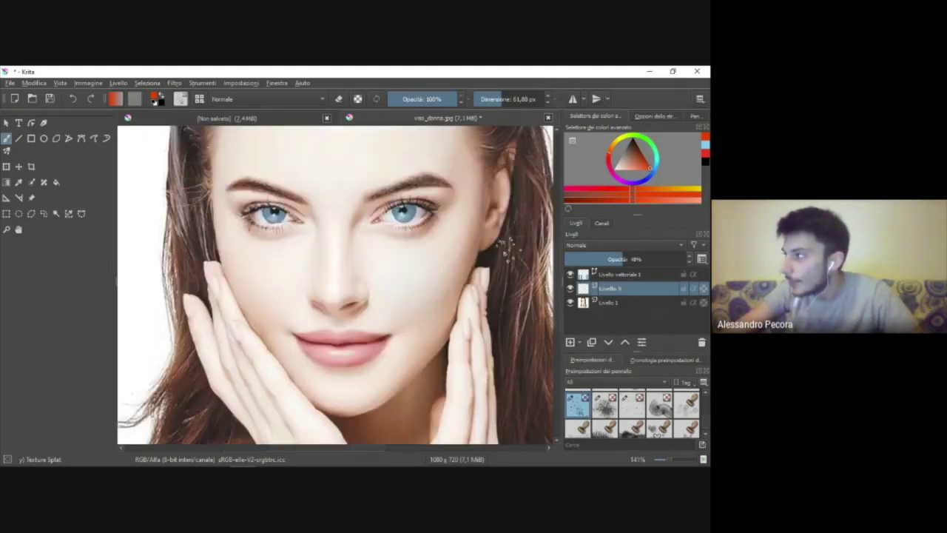
Step: Pick a red hue, undo the bad freckle stroke, and dab freckles below the right eye
left_click(589, 192)
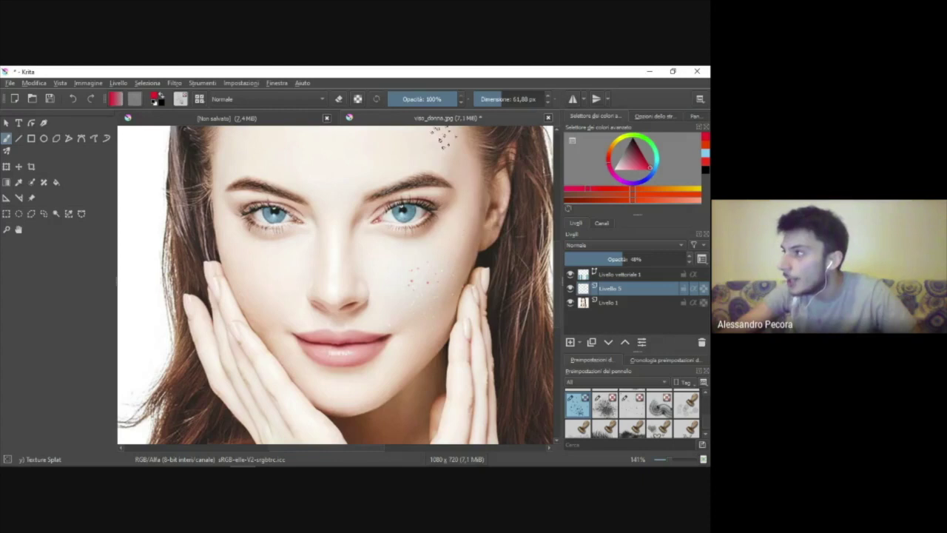
key("ctrl+z")
left_click(439, 98)
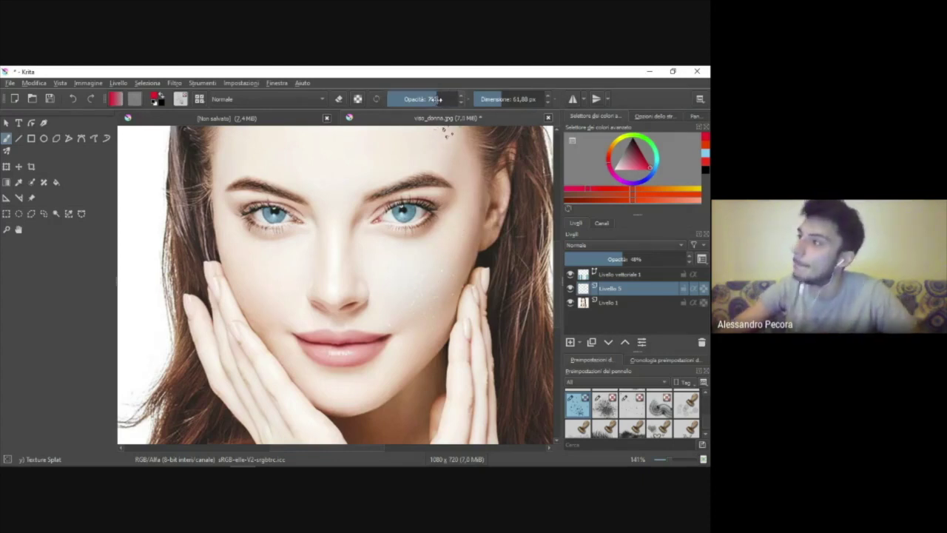
mouse_move(440, 99)
left_mouse_down()
mouse_move(461, 101)
mouse_move(443, 109)
left_mouse_up()
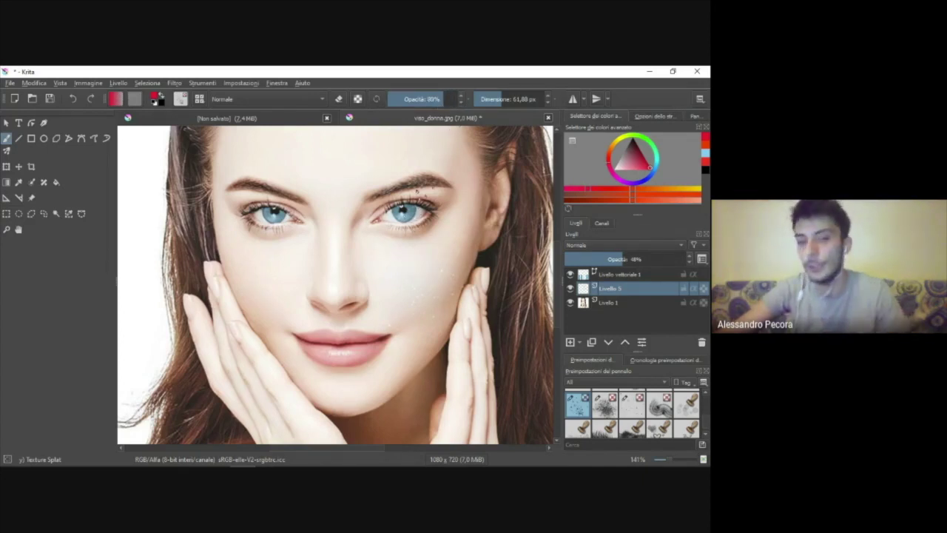
left_click(416, 234)
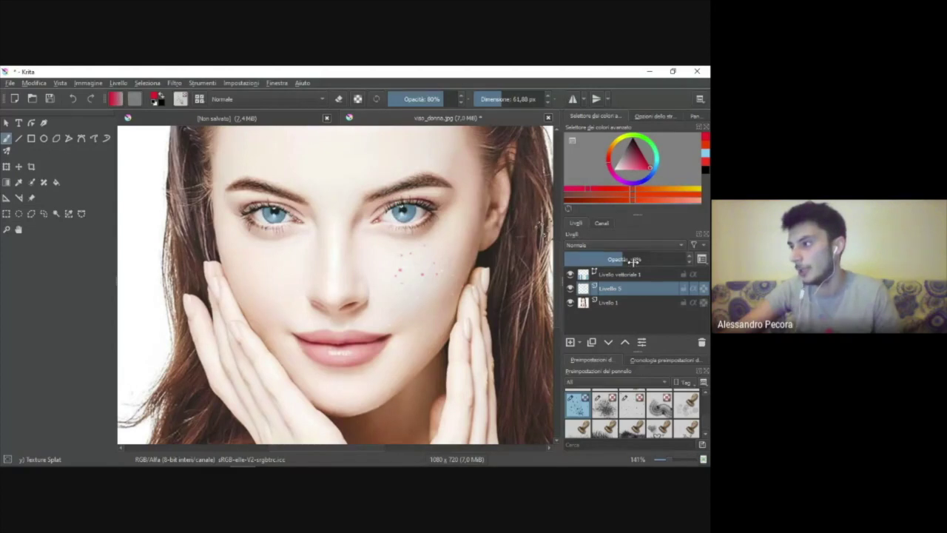
Step: Set the freckle layer to about 51% opacity and brush opacity to 40%, then zoom to check
left_click_drag(634, 261, 677, 262)
scroll(374, 218, "down", 1)
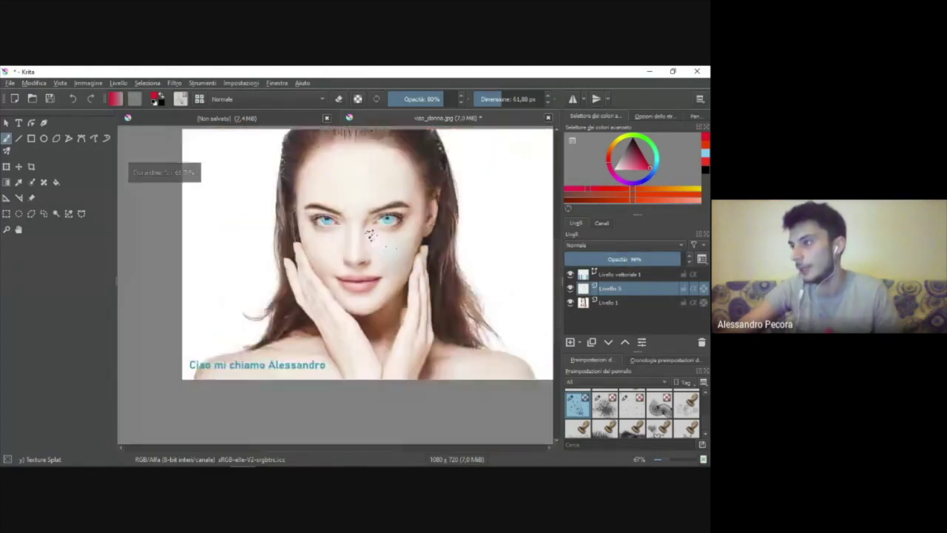
left_click_drag(677, 260, 628, 260)
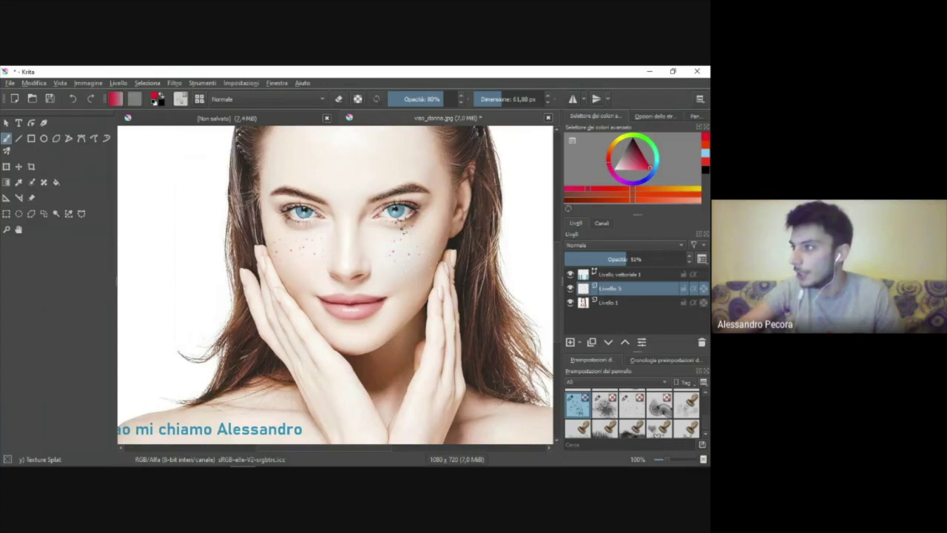
left_click_drag(446, 100, 418, 101)
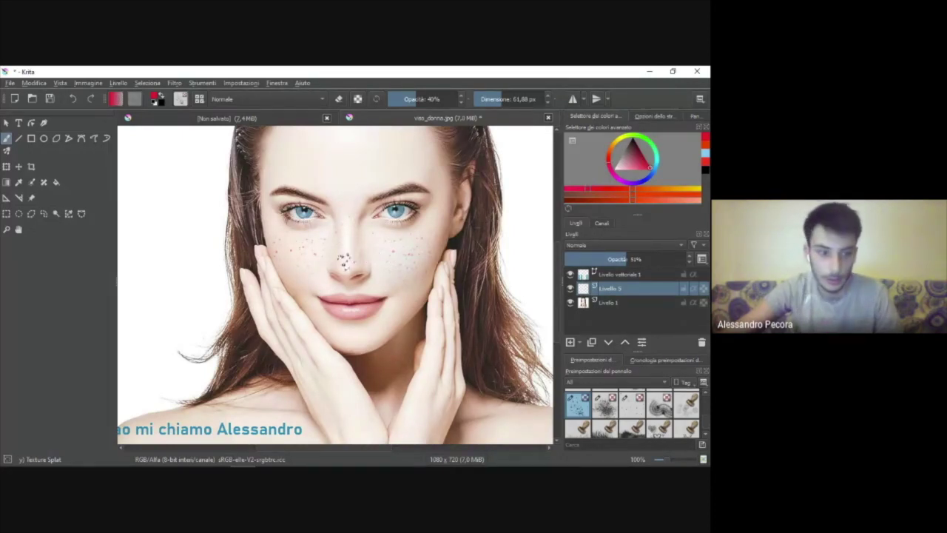
scroll(439, 288, "down", 3)
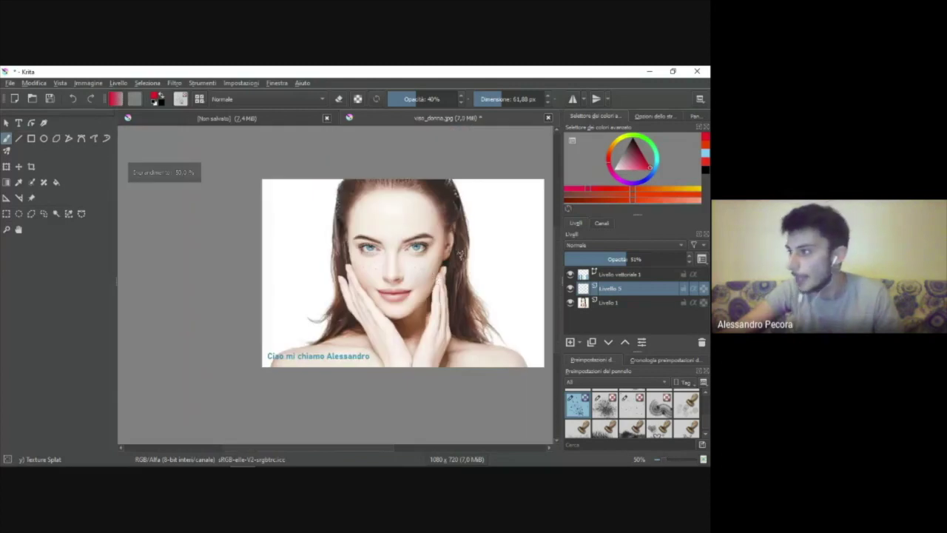
scroll(414, 280, "up", 1)
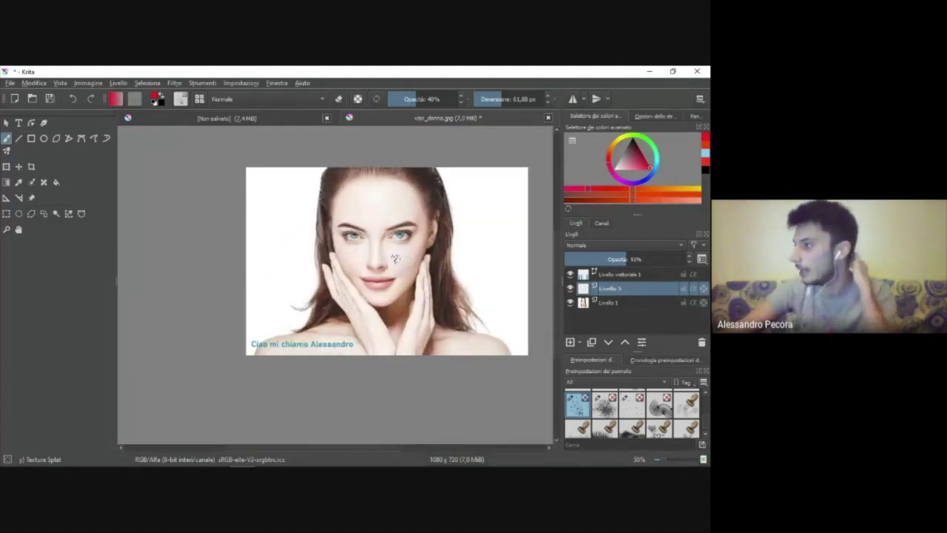
scroll(378, 256, "up", 1)
scroll(342, 273, "up", 2)
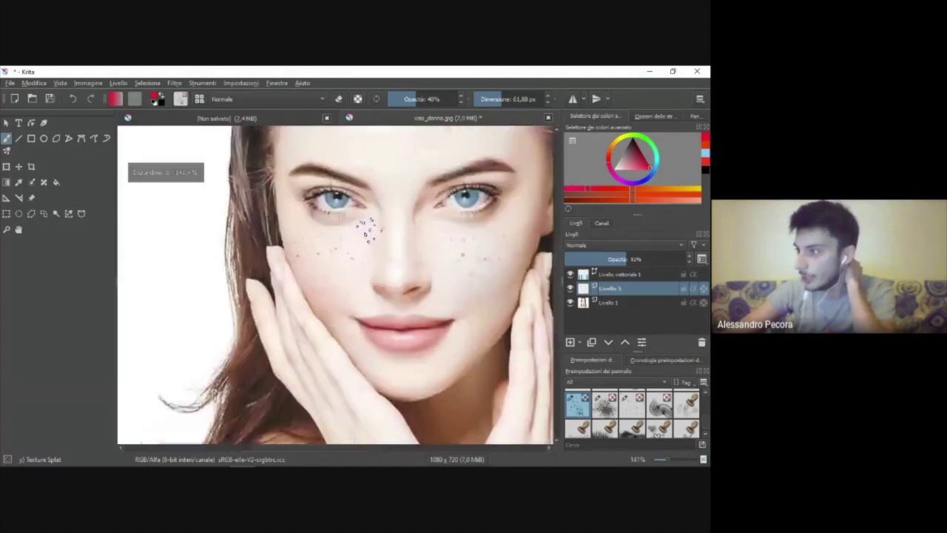
scroll(402, 200, "down", 2)
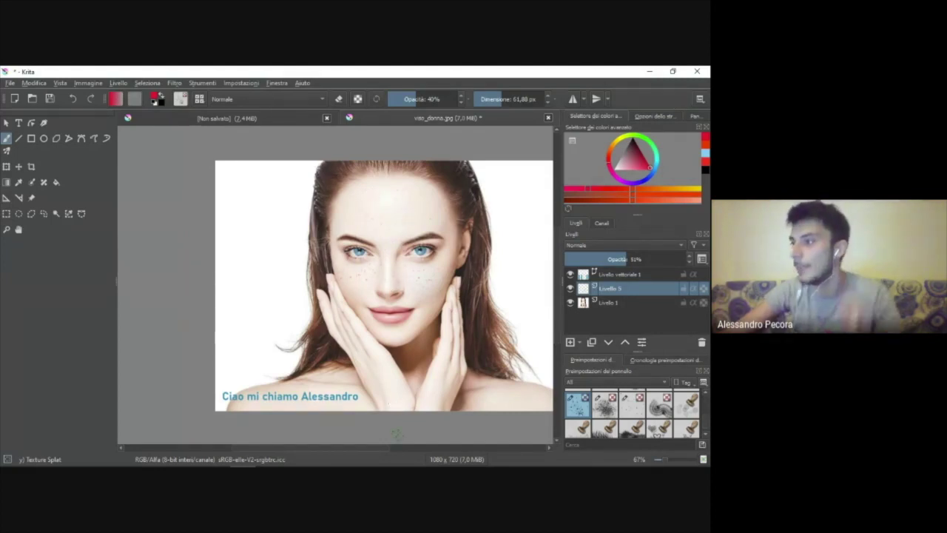
Step: Check the reference photo, then add freckles on the right cheek and nose and pan the view
left_click(268, 457)
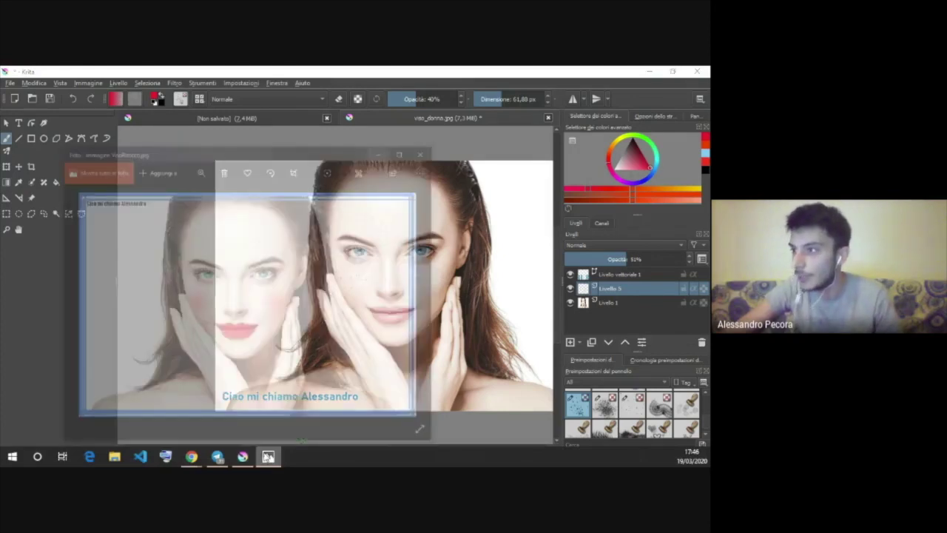
left_click(268, 457)
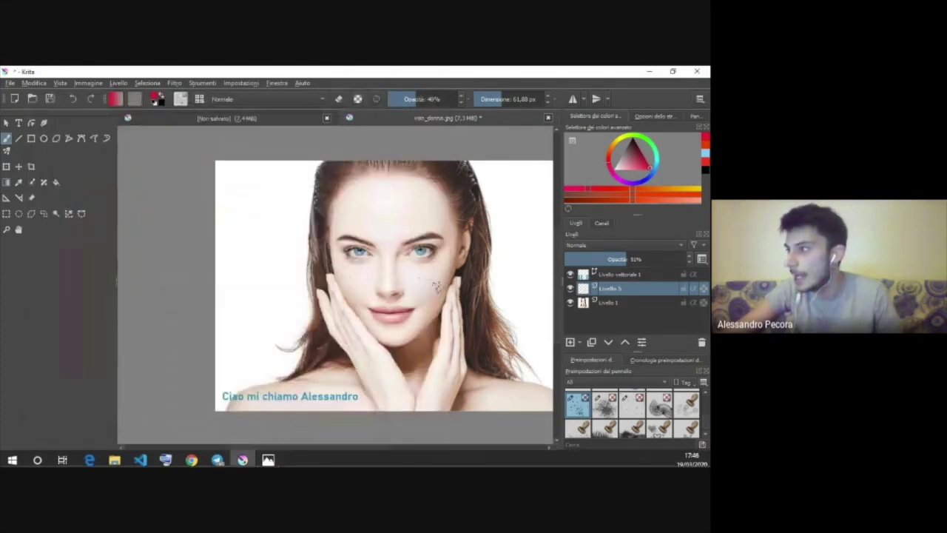
left_click_drag(423, 264, 435, 275)
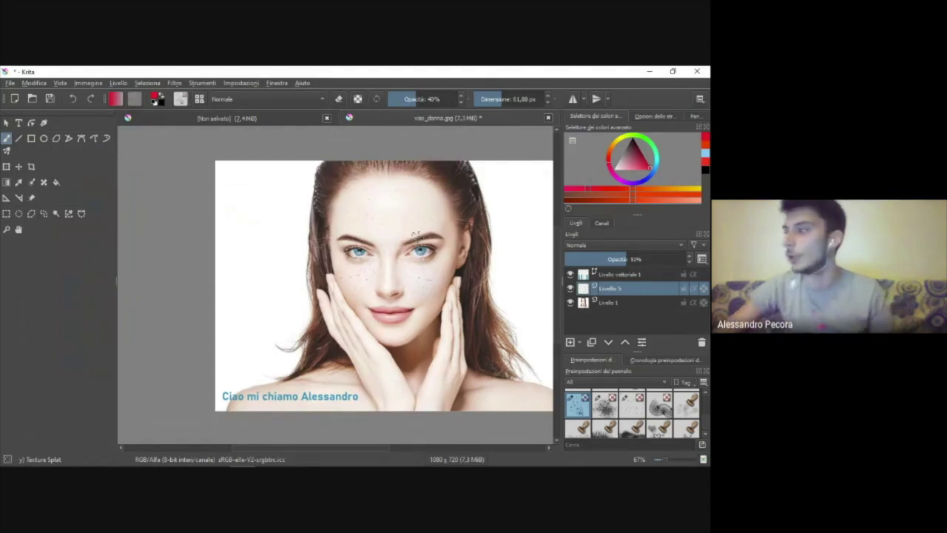
scroll(436, 233, "down", 1)
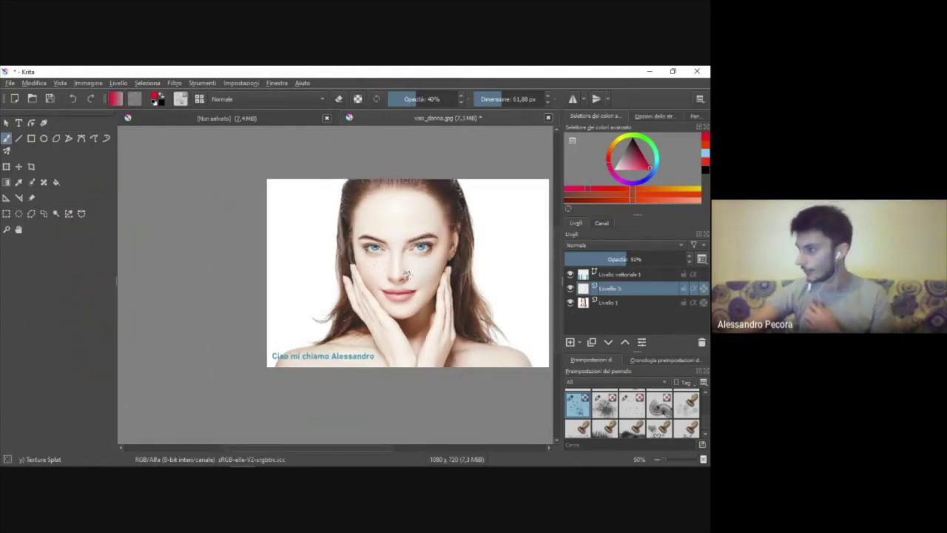
left_click_drag(411, 279, 364, 287)
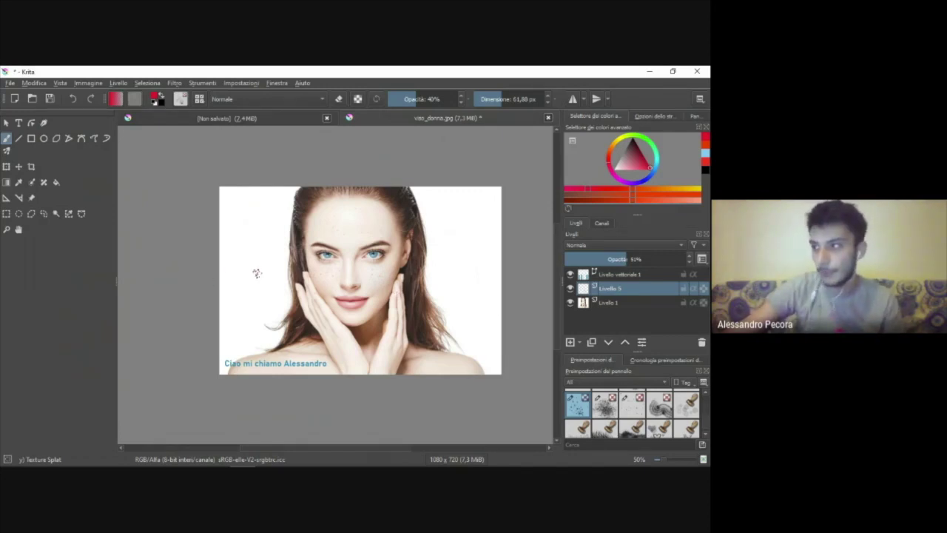
left_click_drag(429, 229, 322, 266)
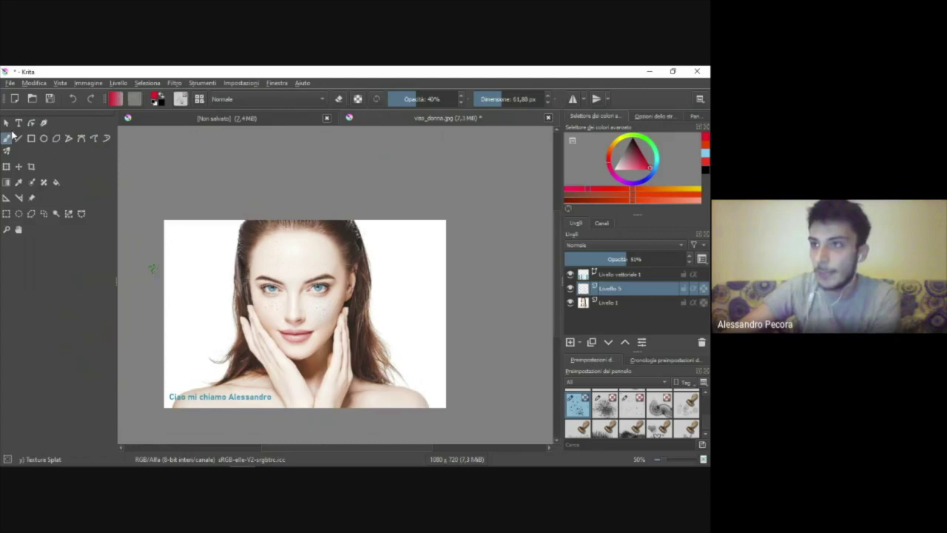
scroll(644, 405, "down", 3)
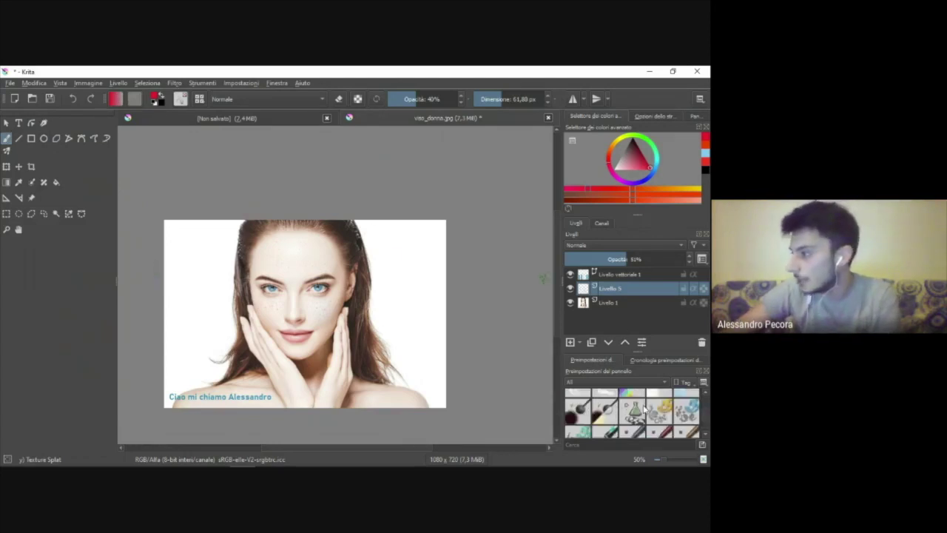
Step: Switch to the Airbrush Soft preset and zoom in on the right hair strand
scroll(661, 406, "up", 3)
scroll(661, 407, "up", 3)
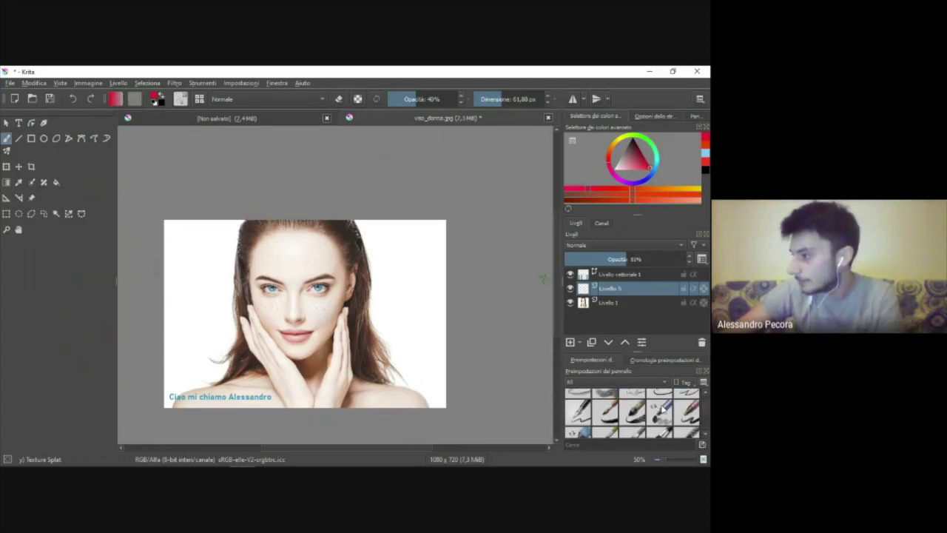
left_click(661, 404)
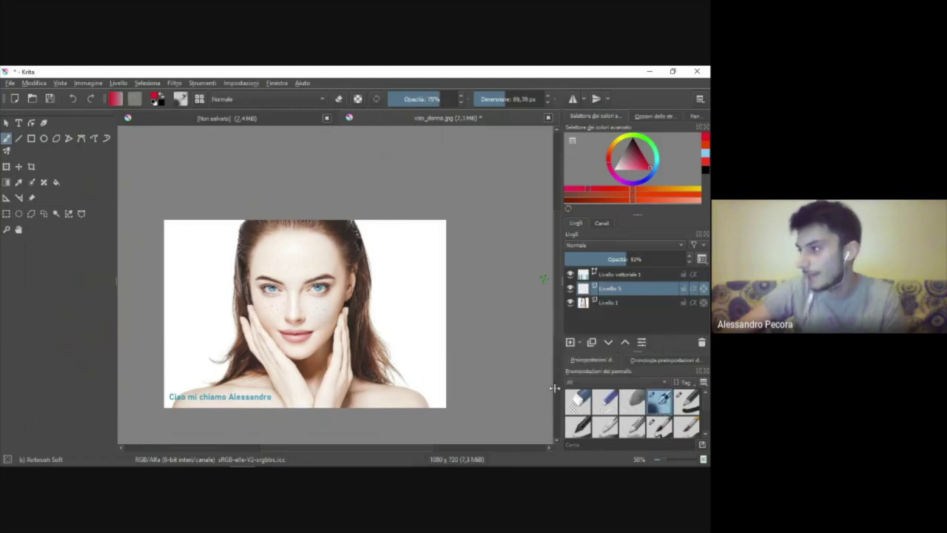
scroll(354, 334, "up", 2)
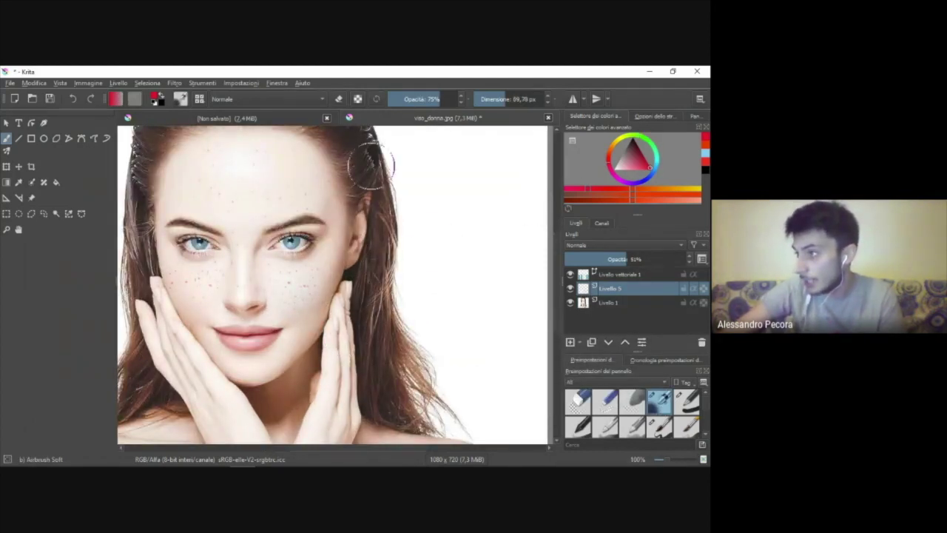
mouse_move(234, 190)
left_mouse_down()
mouse_move(240, 235)
mouse_move(251, 191)
left_mouse_up()
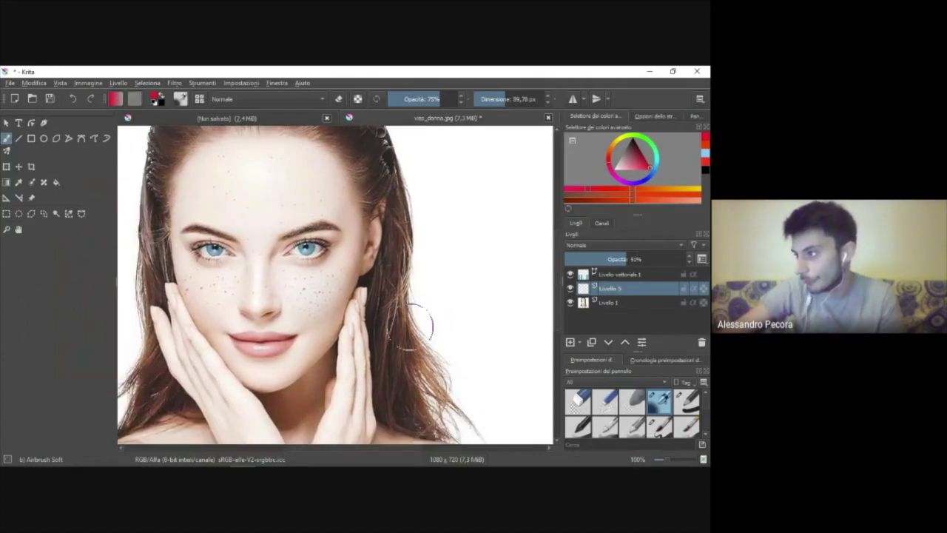
Step: Paint red over the hair strand beside the right cheek down to the ends, then zoom out
mouse_move(394, 302)
left_mouse_down()
mouse_move(390, 334)
mouse_move(395, 210)
left_mouse_up()
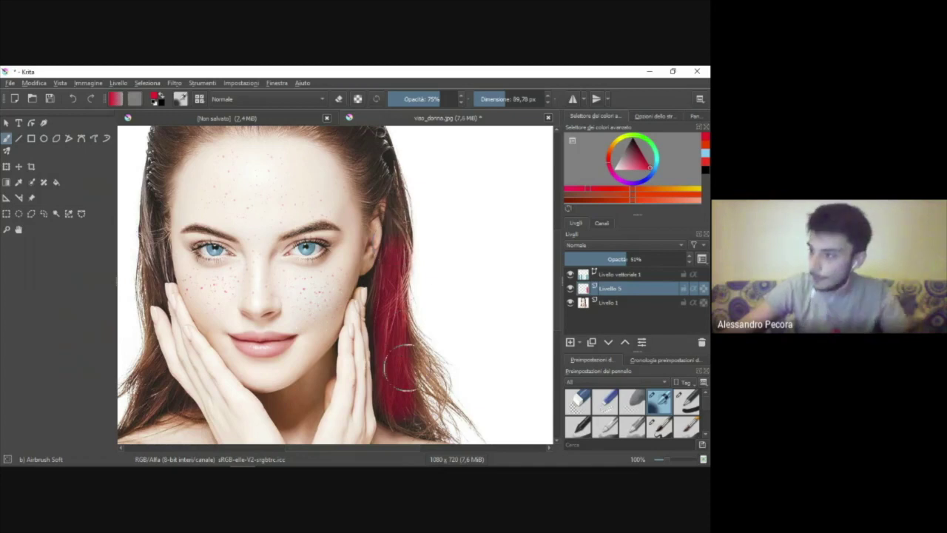
mouse_move(418, 354)
left_mouse_down()
mouse_move(420, 397)
mouse_move(459, 418)
left_mouse_up()
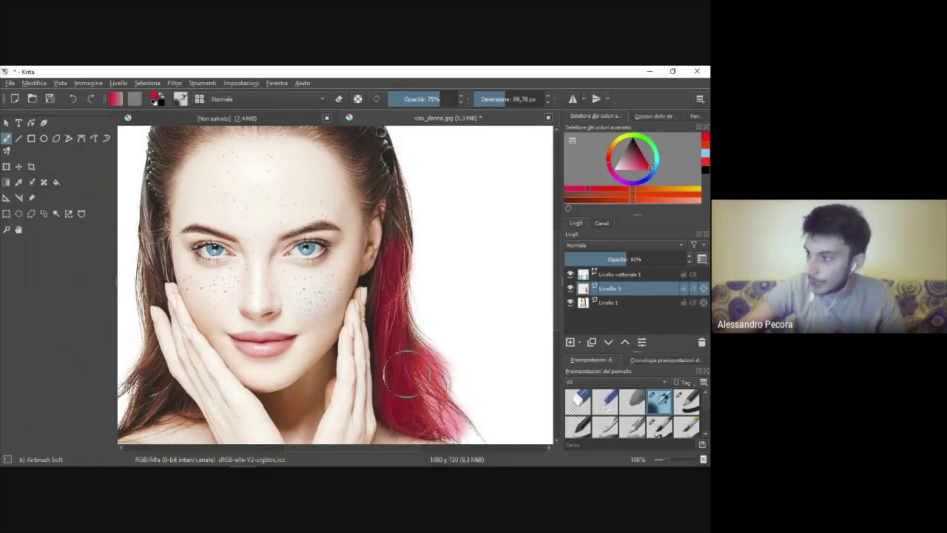
mouse_move(381, 296)
left_mouse_down()
mouse_move(378, 341)
mouse_move(400, 372)
left_mouse_up()
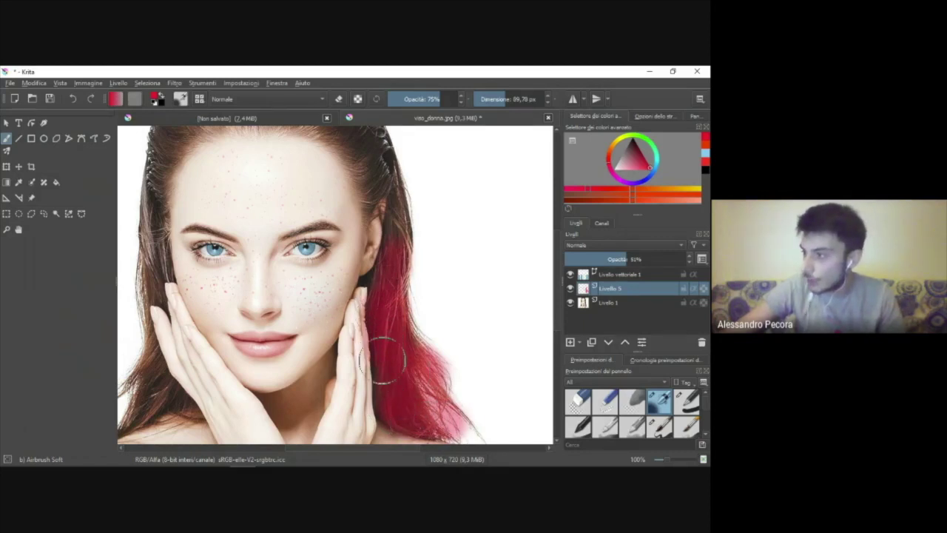
scroll(401, 372, "down", 1)
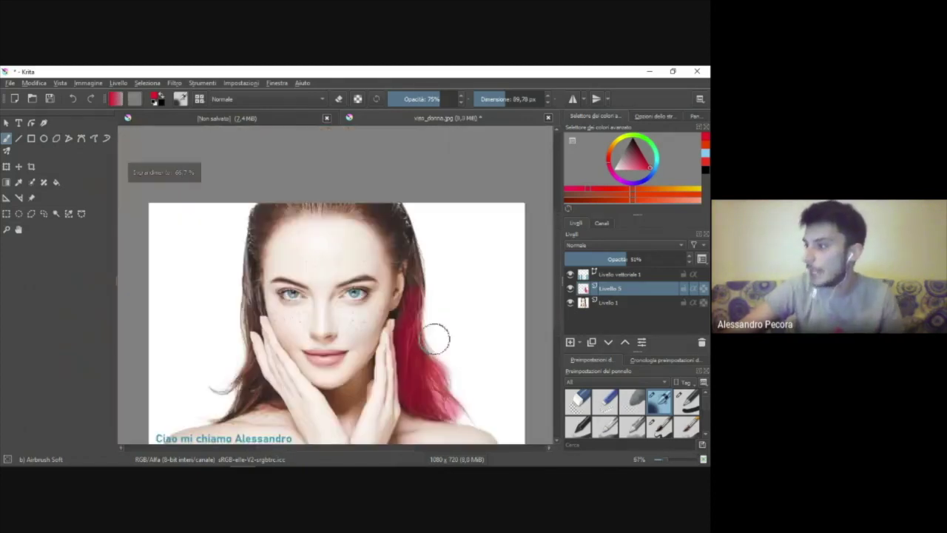
scroll(442, 343, "up", 1)
scroll(442, 342, "up", 2)
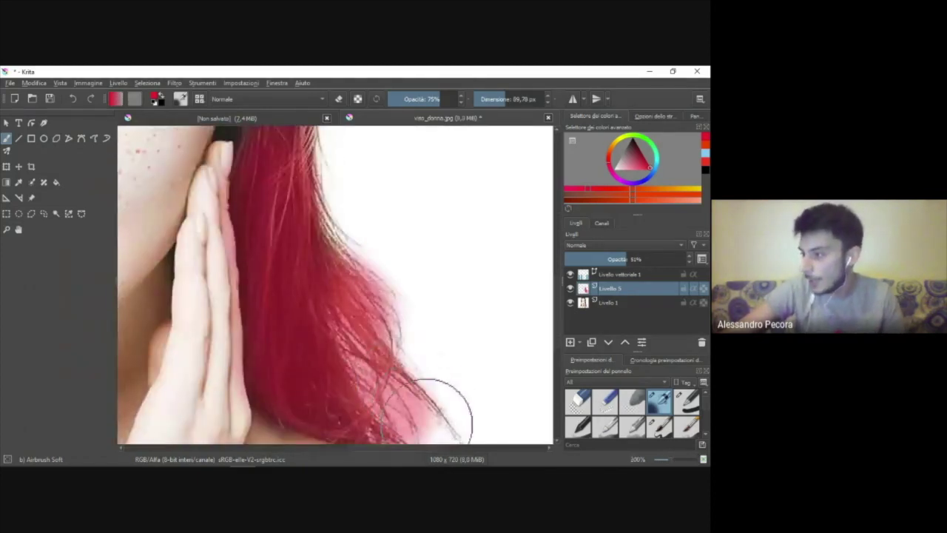
scroll(400, 396, "down", 1)
scroll(401, 388, "down", 2)
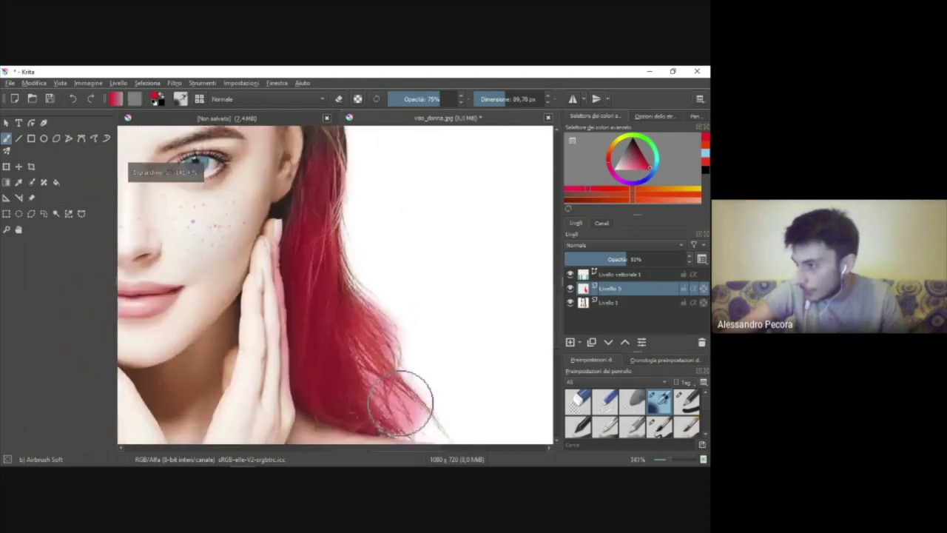
scroll(373, 344, "down", 1)
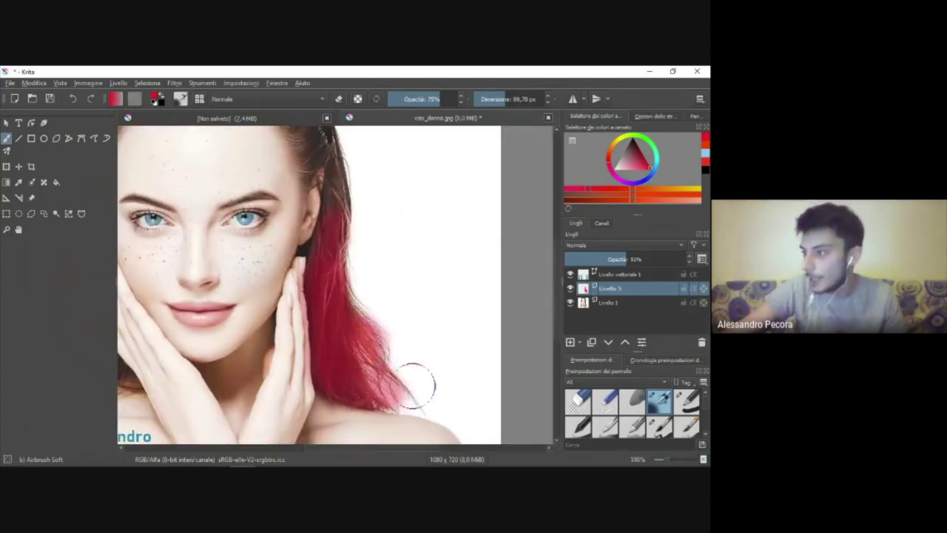
scroll(400, 340, "down", 1)
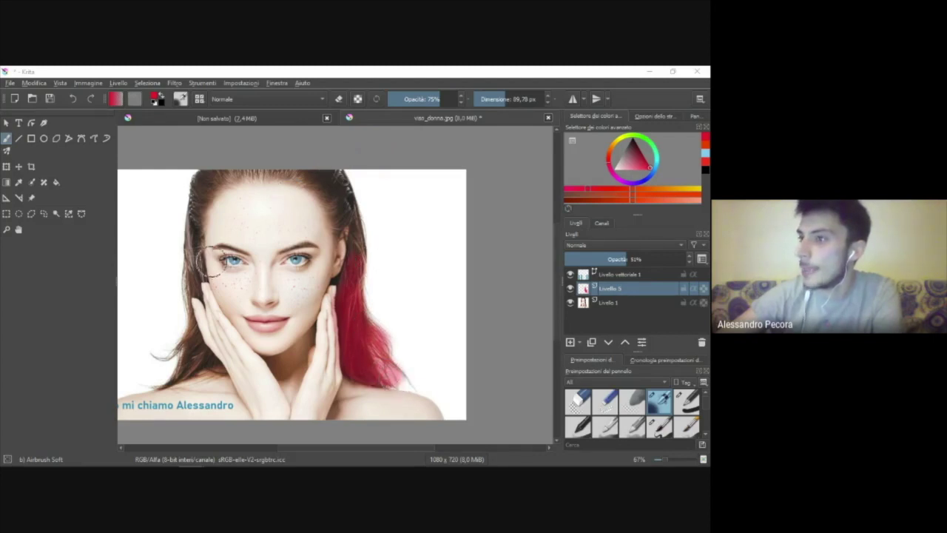
Step: Pick the Eraser Circle preset and lower its opacity to about 58%
left_click(81, 214)
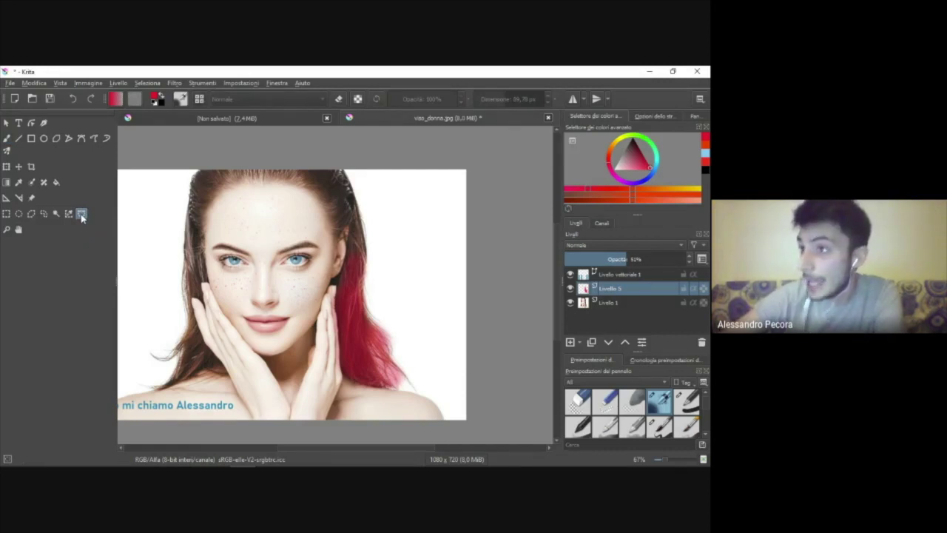
left_click(7, 139)
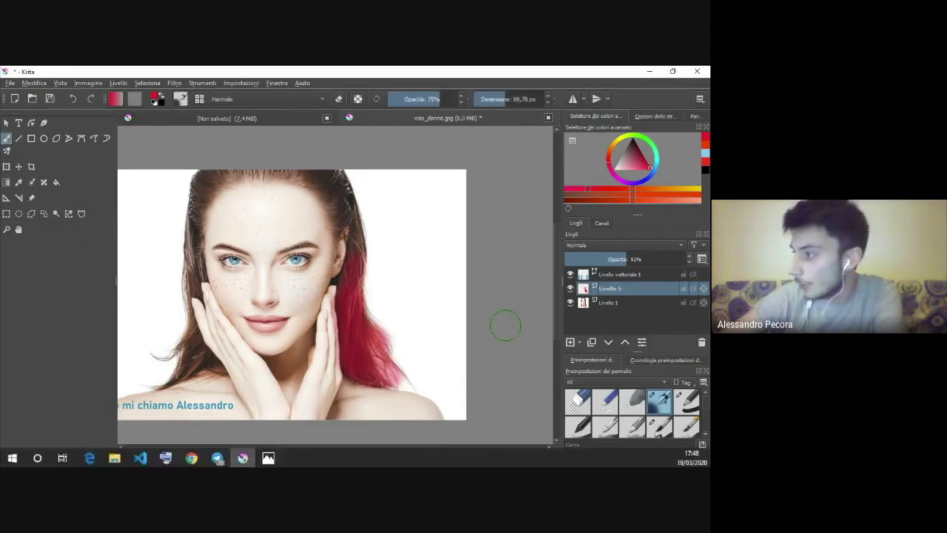
left_click(581, 405)
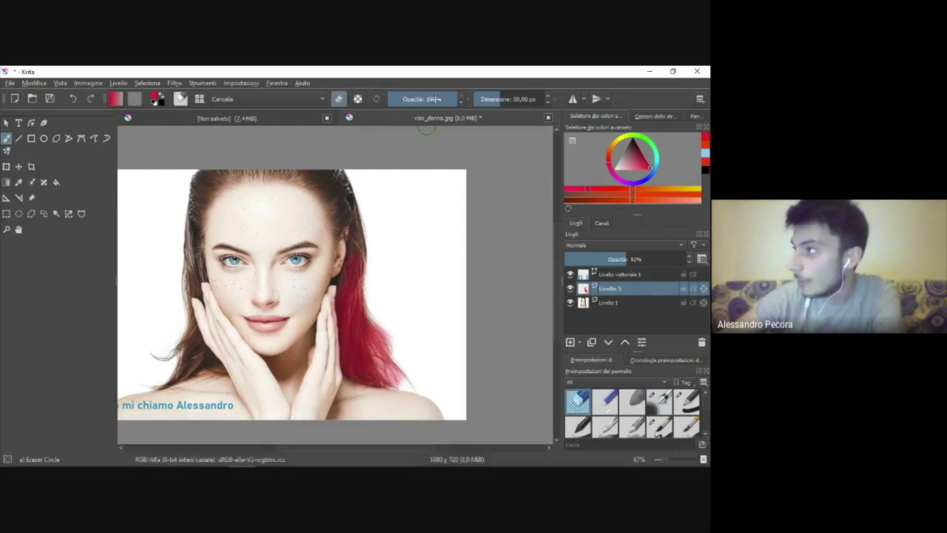
left_click_drag(438, 97, 429, 98)
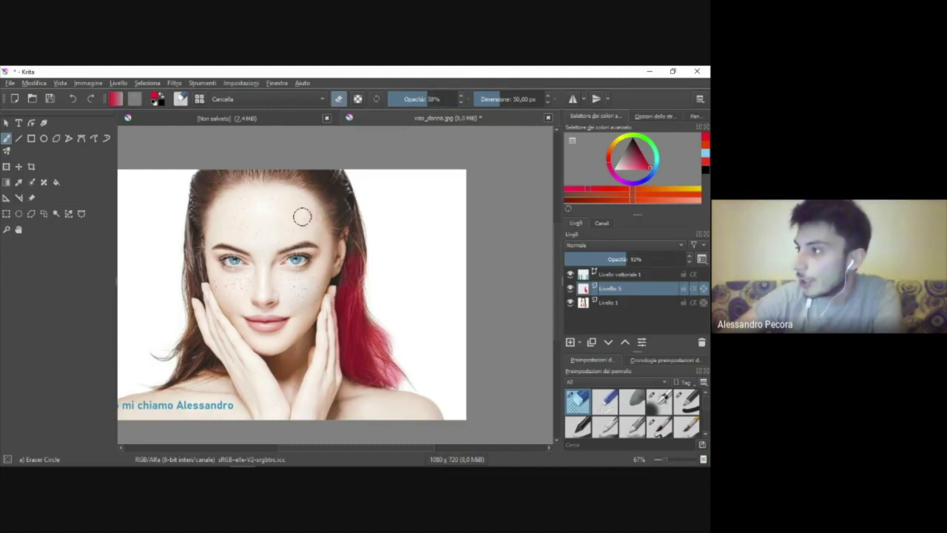
Step: Partly erase the red hair streak on Livello 5, then return to Livello 1
left_click(615, 303)
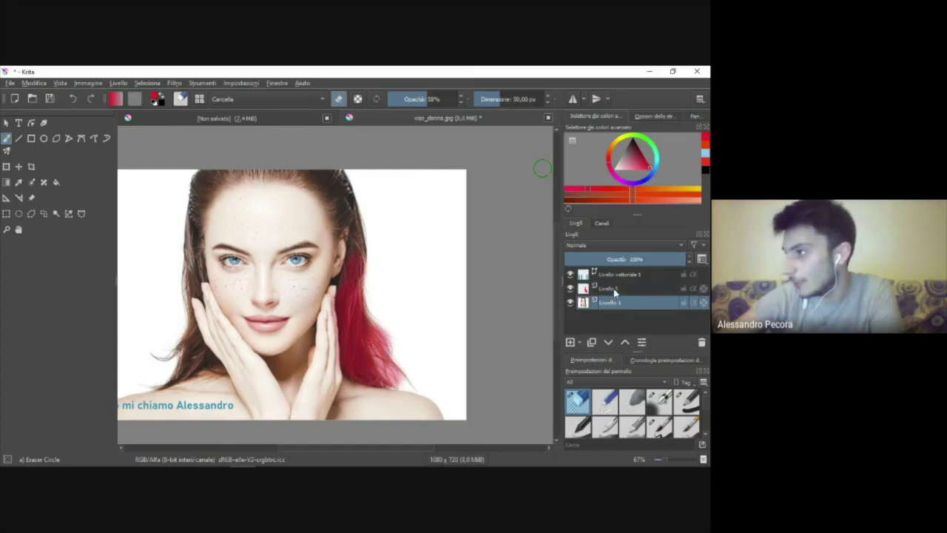
left_click(614, 289)
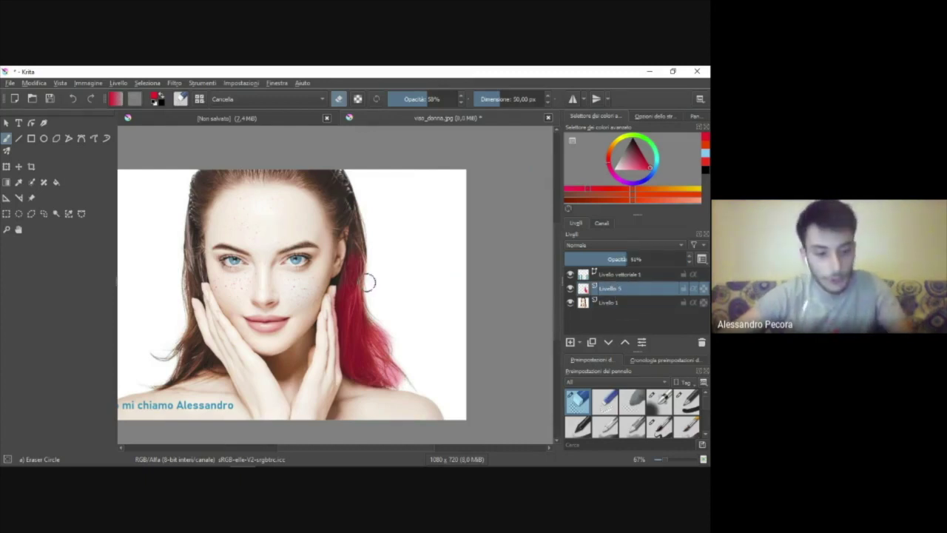
left_click_drag(369, 282, 364, 278)
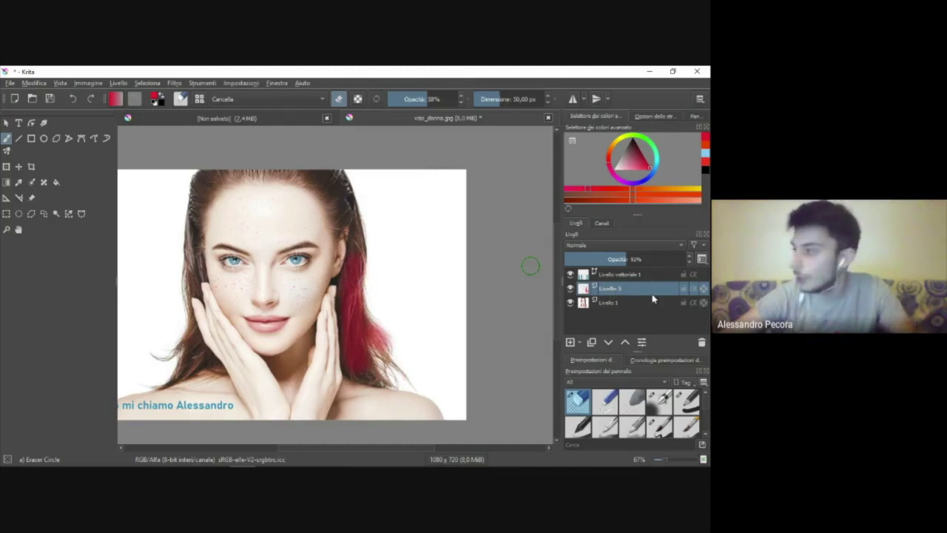
left_click(618, 303)
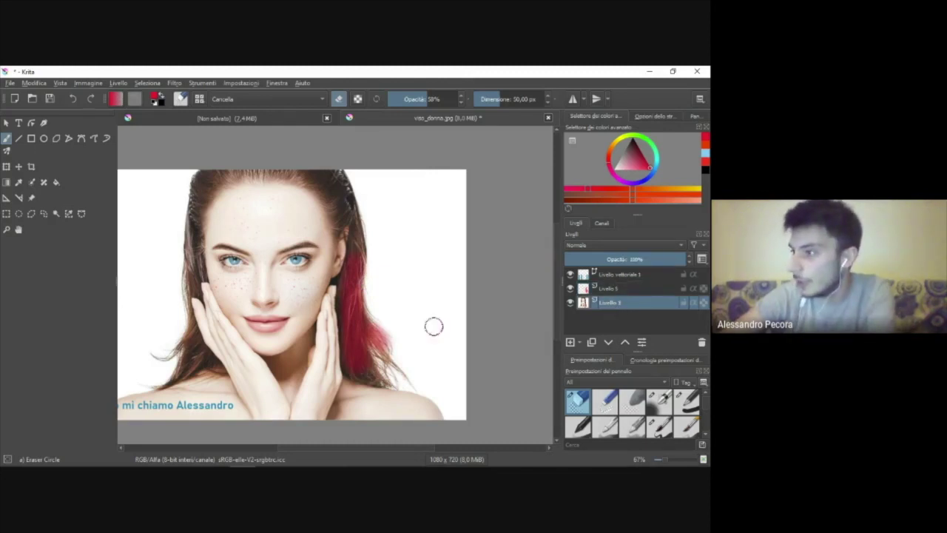
Step: Trial-erase the photo around the hands and chin, setting eraser opacity to 15%
left_click_drag(305, 358, 322, 369)
left_click_drag(296, 393, 255, 364)
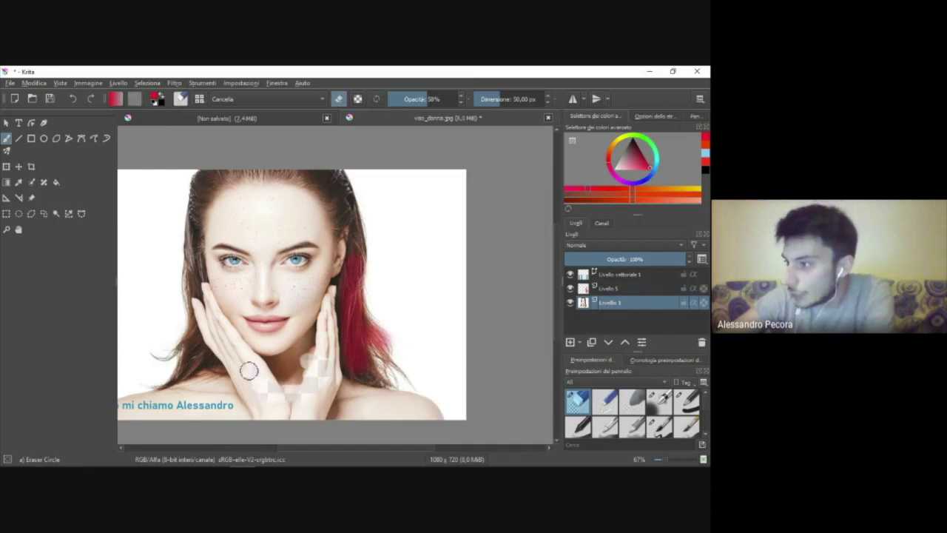
scroll(235, 355, "up", 3)
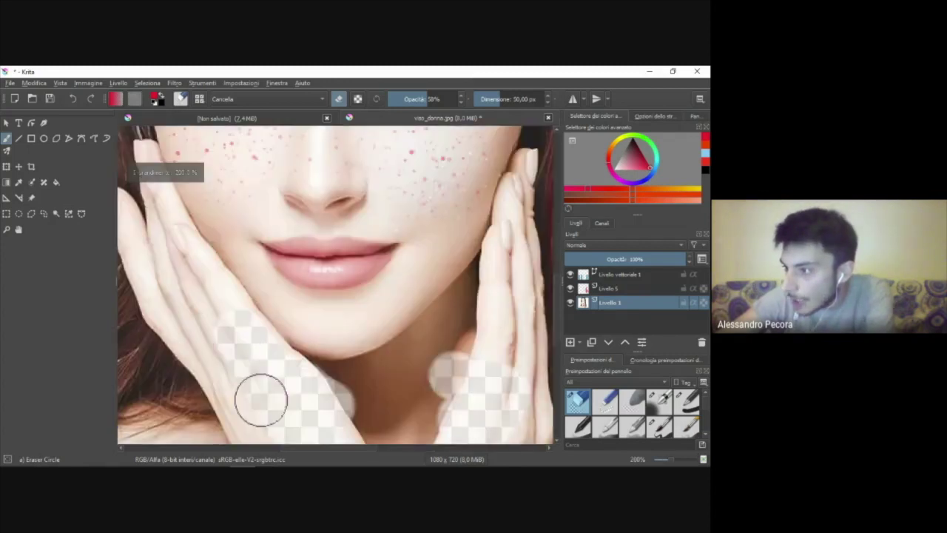
left_click_drag(400, 99, 395, 98)
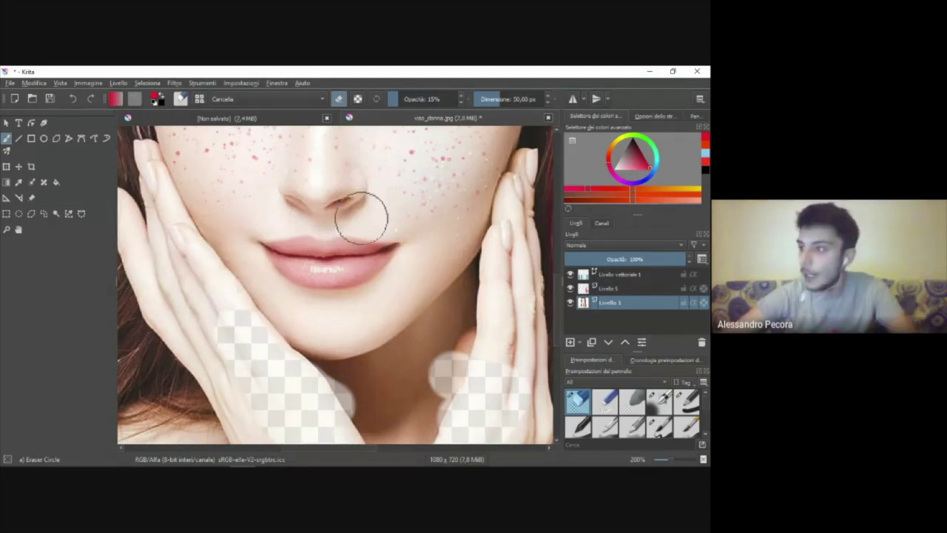
Step: Undo the erasing so the hands on Livello 1 are restored
key("ctrl+z")
scroll(468, 311, "down", 5)
scroll(466, 333, "up", 1)
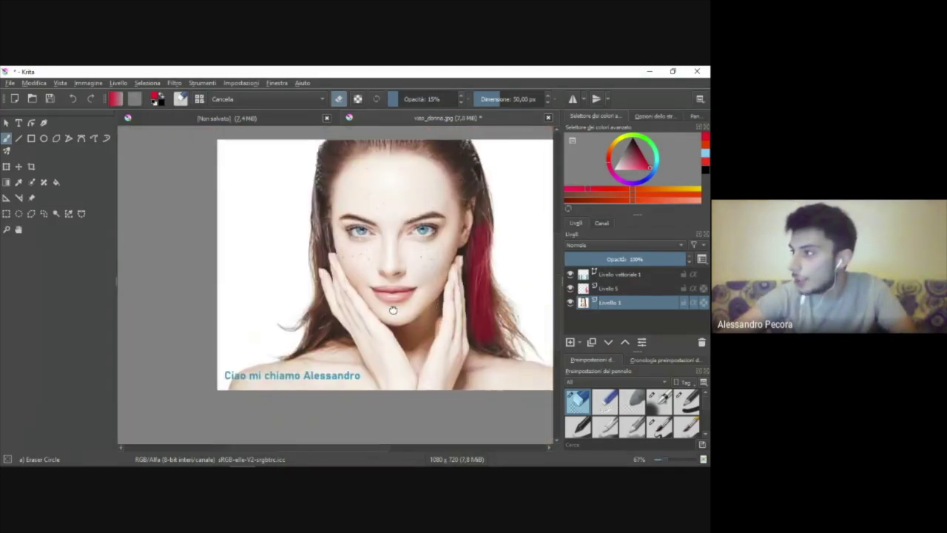
scroll(467, 348, "up", 1)
scroll(465, 363, "up", 5)
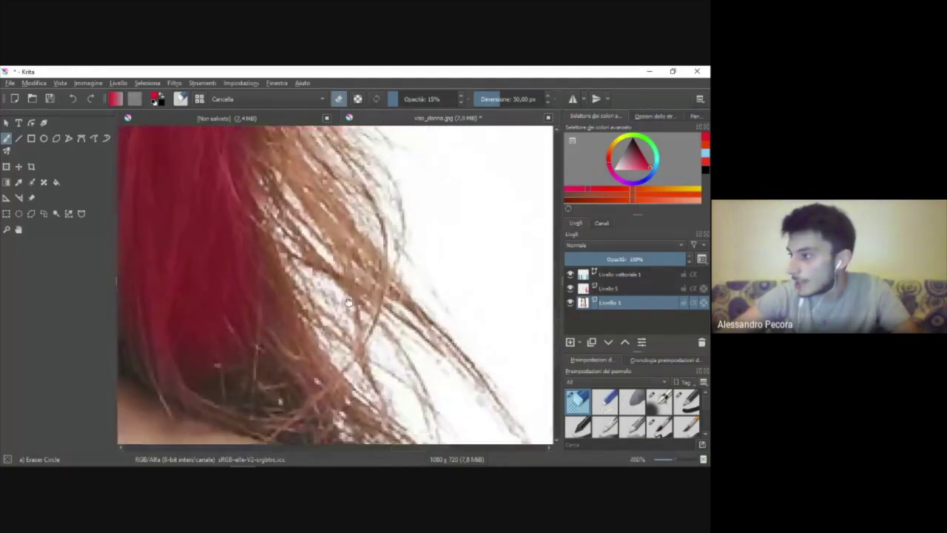
scroll(403, 152, "up", 1)
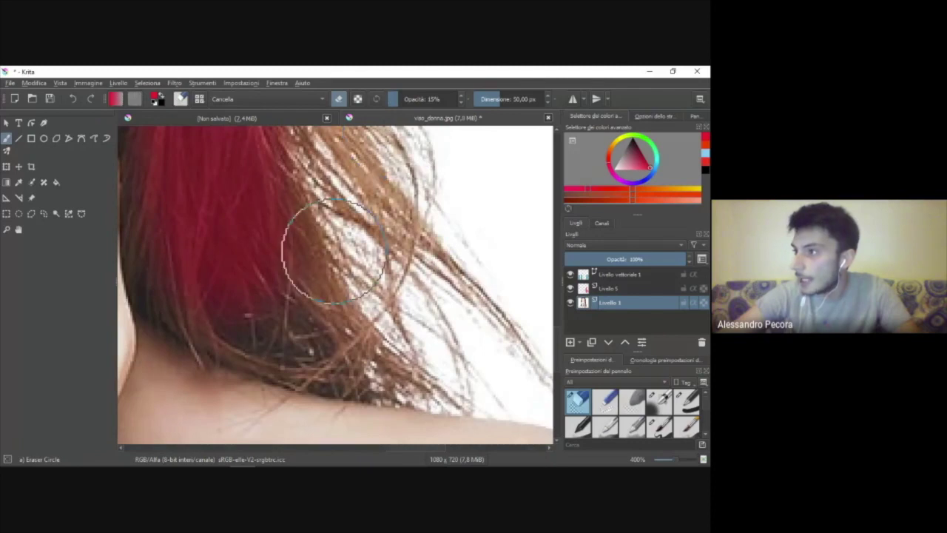
scroll(215, 218, "down", 2)
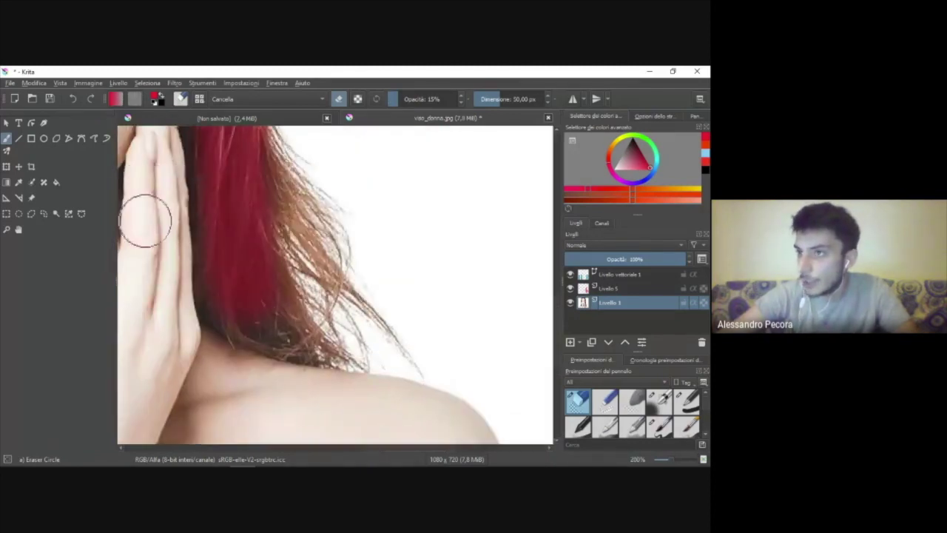
Step: Airbrush red over the hair above the shoulder, undo once, and shrink Eraser Circle to 28.63 px
left_click(661, 402)
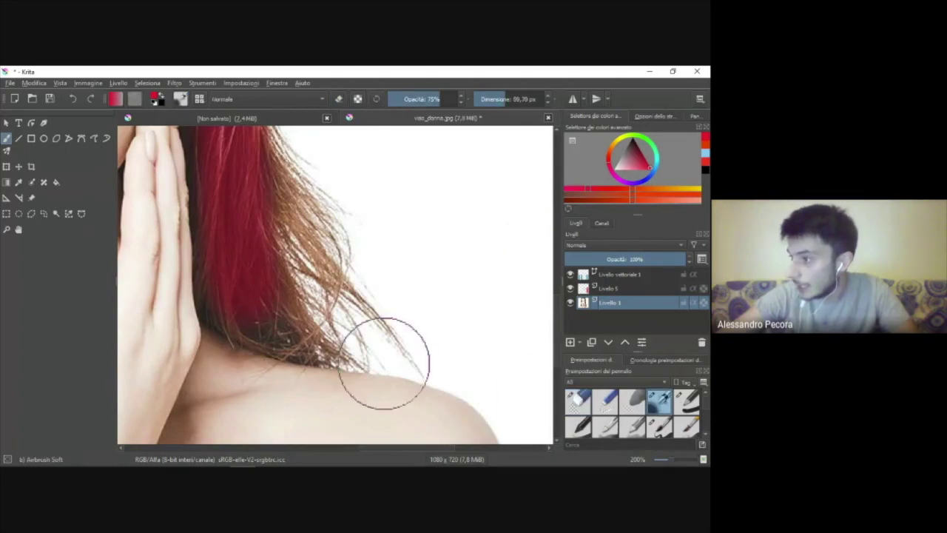
mouse_move(362, 318)
left_mouse_down()
mouse_move(333, 325)
mouse_move(264, 222)
mouse_move(338, 274)
mouse_move(307, 334)
mouse_move(226, 292)
mouse_move(372, 311)
mouse_move(395, 348)
mouse_move(250, 186)
mouse_move(332, 242)
left_mouse_up()
key("ctrl+z")
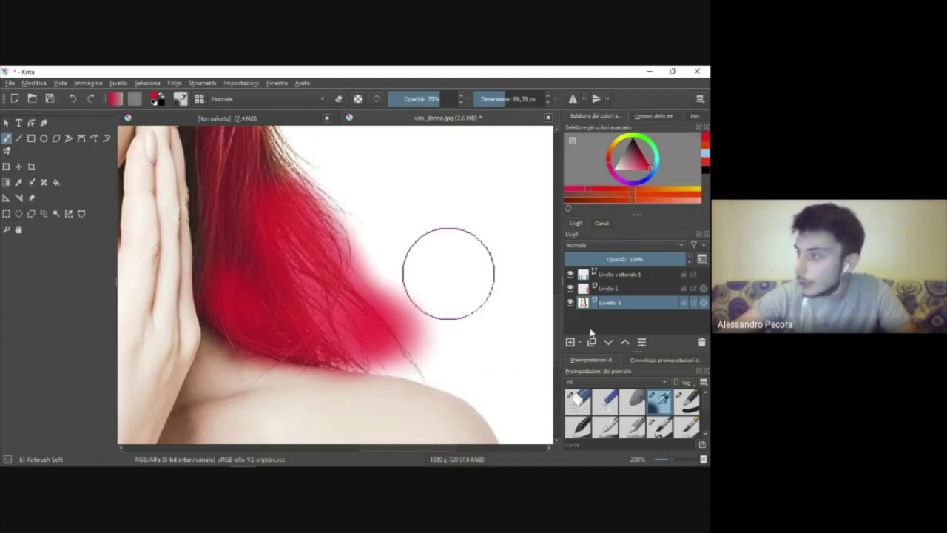
left_click(577, 407)
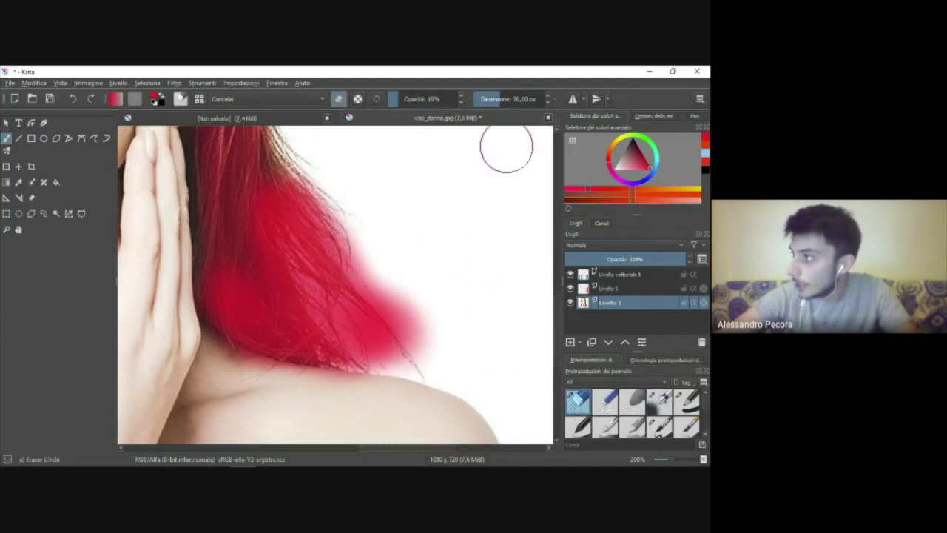
left_click(484, 100)
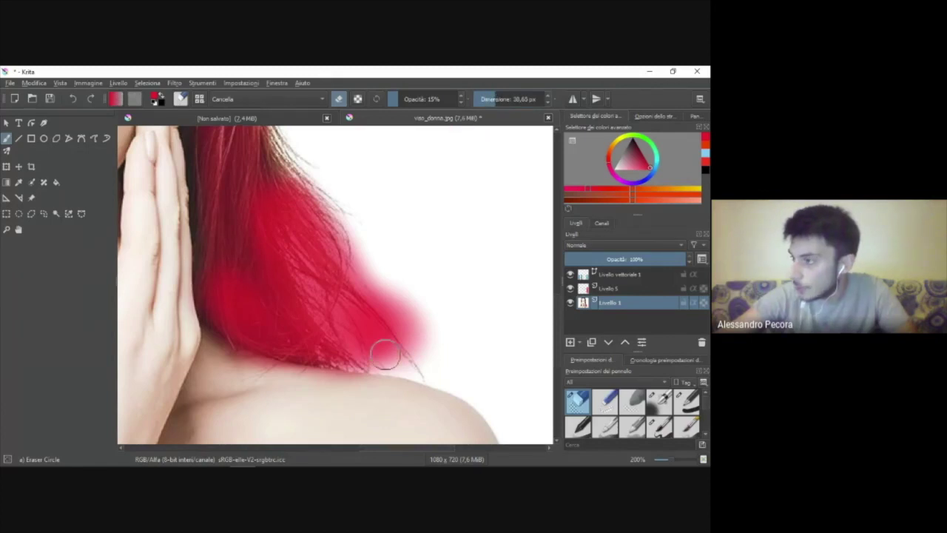
Step: Erase a narrow patch of the red hair above the shoulder at 61% opacity, then view the whole image
scroll(385, 355, "up", 1)
scroll(399, 318, "up", 2)
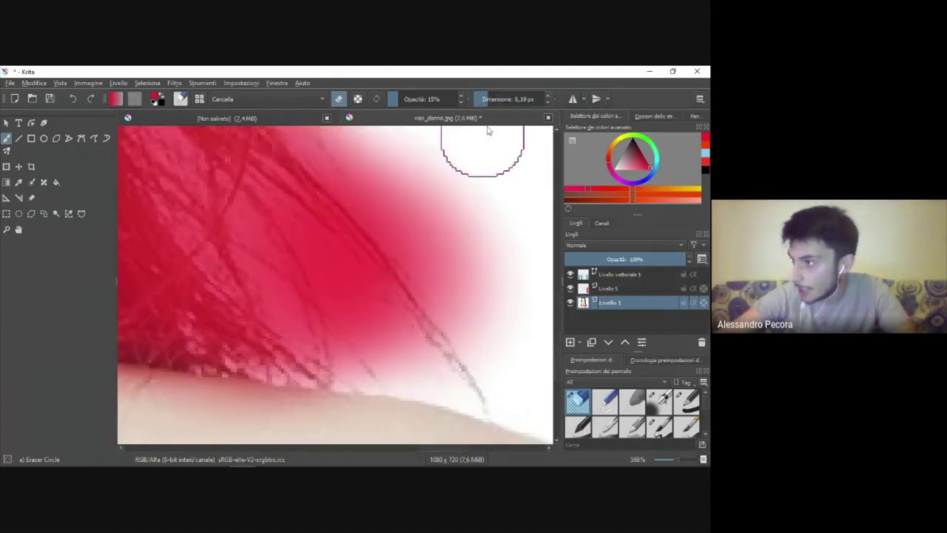
mouse_move(387, 368)
left_mouse_down()
mouse_move(324, 232)
mouse_move(328, 250)
mouse_move(300, 222)
left_mouse_up()
mouse_move(384, 338)
left_mouse_down()
mouse_move(316, 269)
mouse_move(342, 296)
mouse_move(313, 233)
mouse_move(366, 275)
mouse_move(296, 215)
mouse_move(389, 332)
mouse_move(349, 284)
mouse_move(404, 387)
mouse_move(355, 277)
mouse_move(440, 387)
left_mouse_up()
left_click(438, 98)
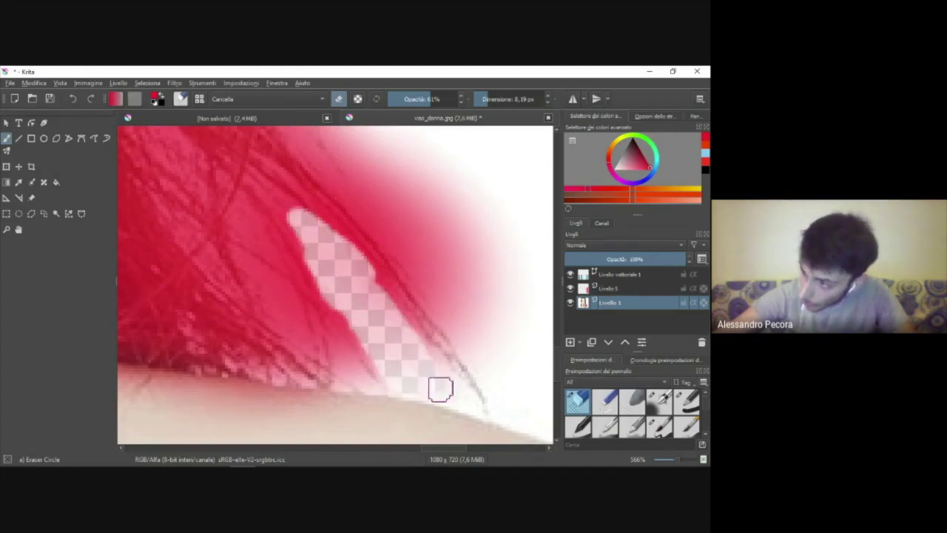
scroll(473, 306, "down", 2)
scroll(483, 312, "down", 2)
scroll(483, 312, "down", 2)
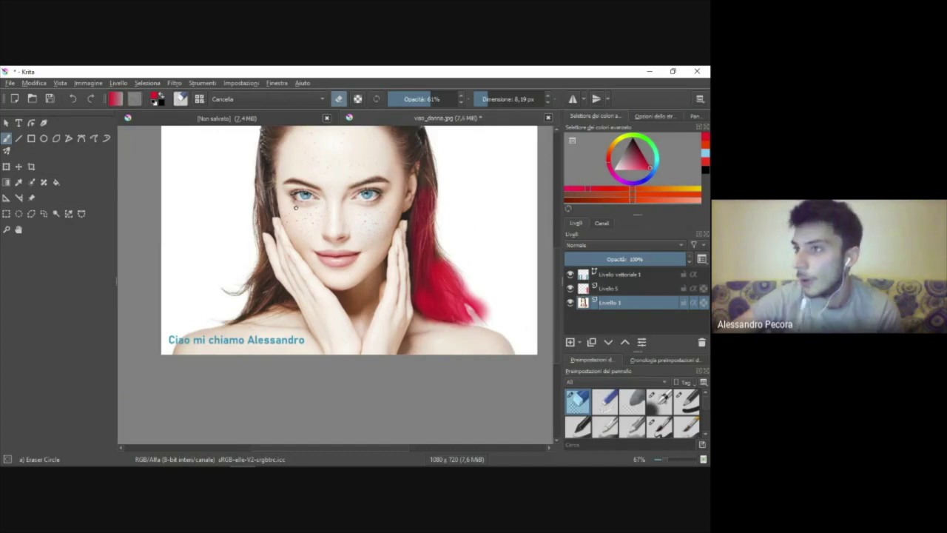
Step: Recentre the image and test the Similar Color Selection tool on the lips
left_click_drag(341, 206, 298, 242)
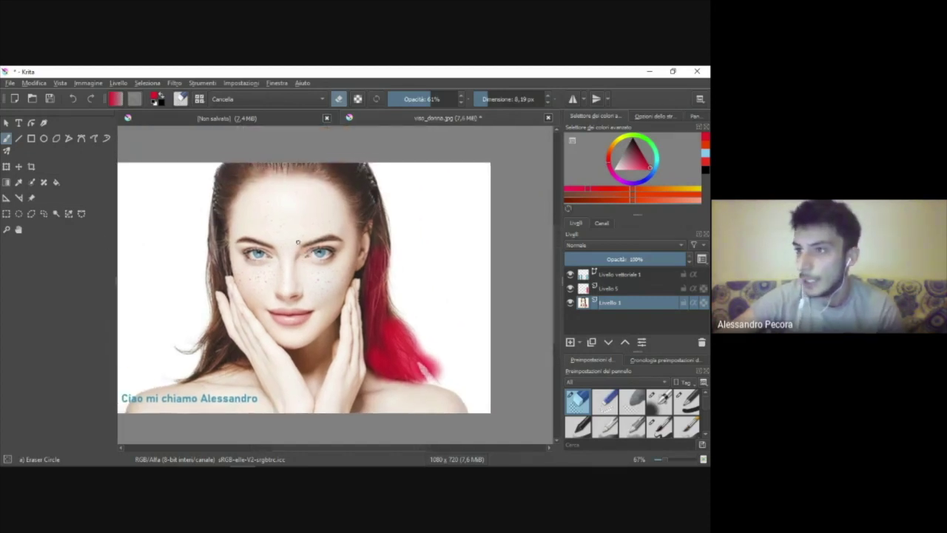
left_click_drag(222, 218, 292, 249)
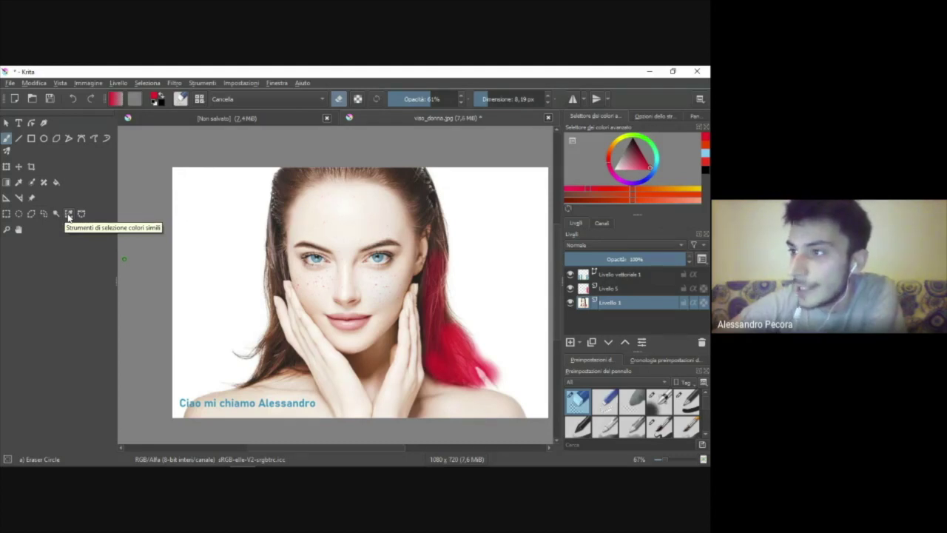
left_click(68, 214)
scroll(303, 311, "up", 3)
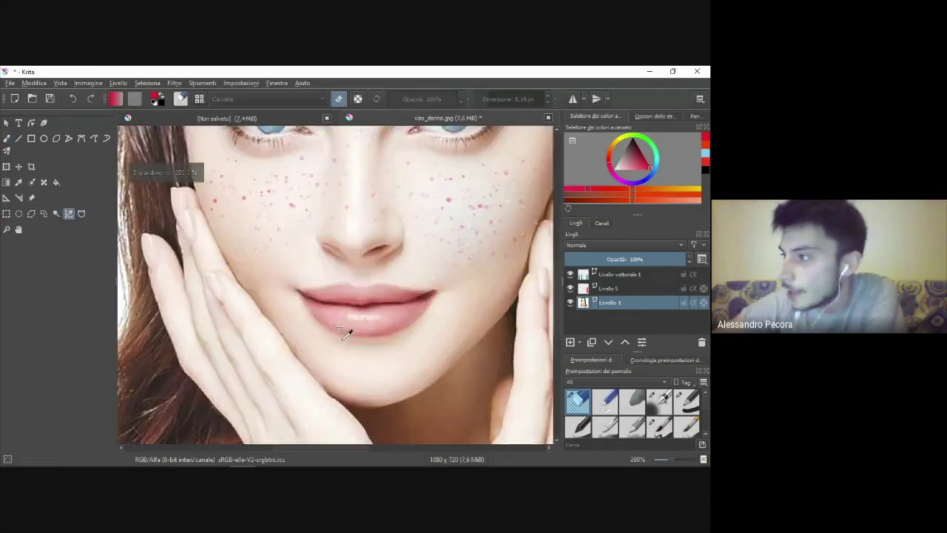
scroll(402, 264, "up", 1)
scroll(248, 311, "down", 1)
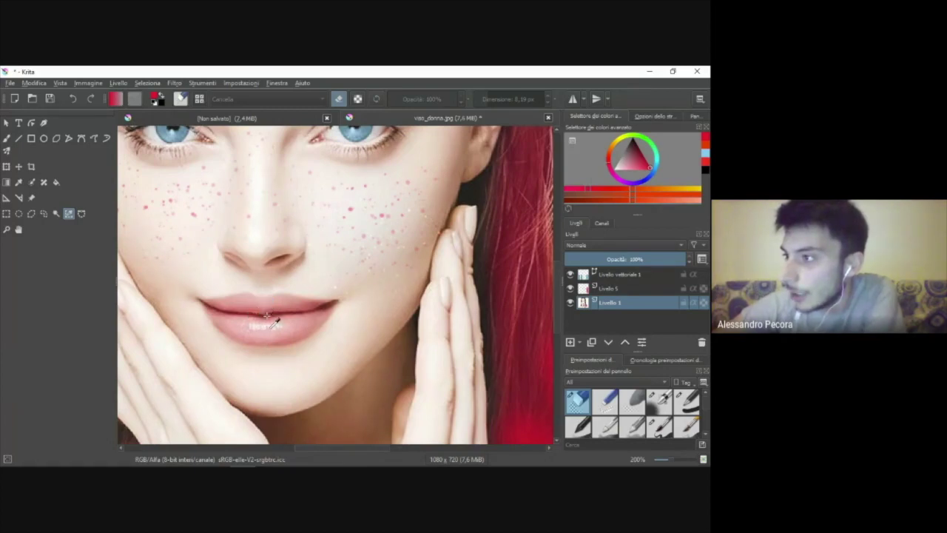
left_click(268, 318)
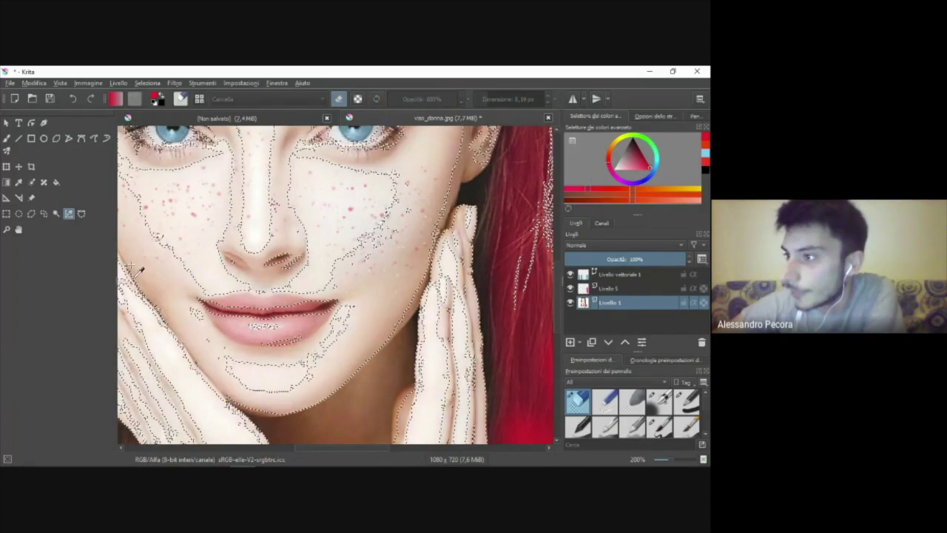
Step: Retry the selection from another spot, deselect all, then select the face and neck skin
left_click(224, 344)
scroll(226, 346, "down", 1)
scroll(226, 347, "down", 2)
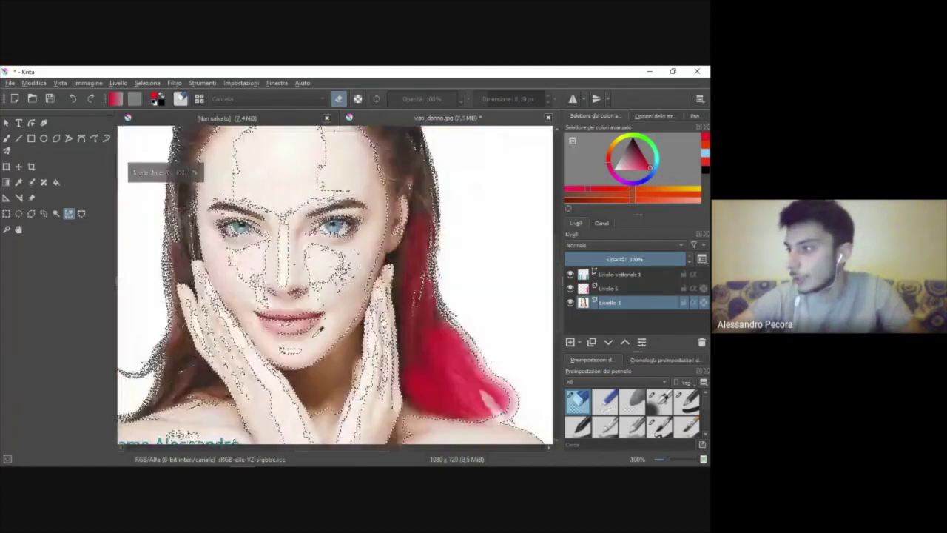
key("ctrl+shift+a")
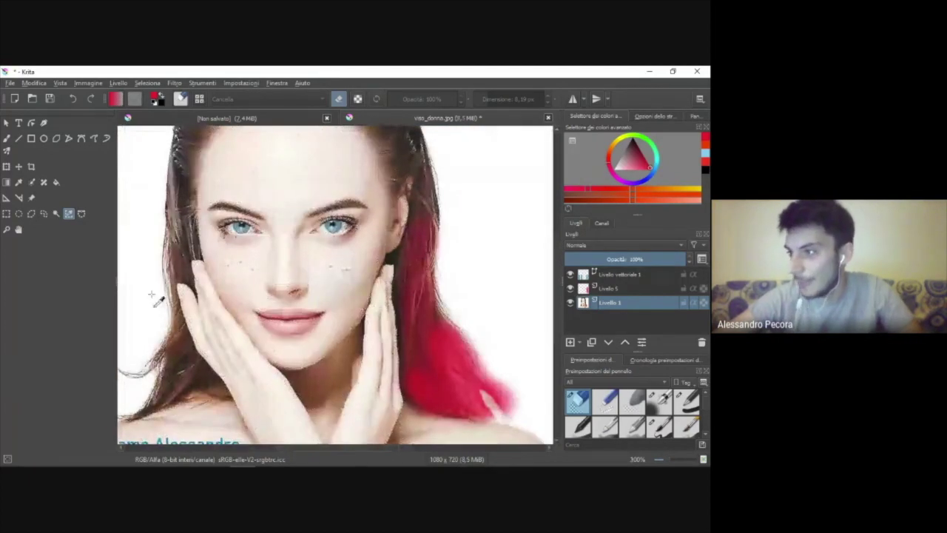
left_click(293, 319)
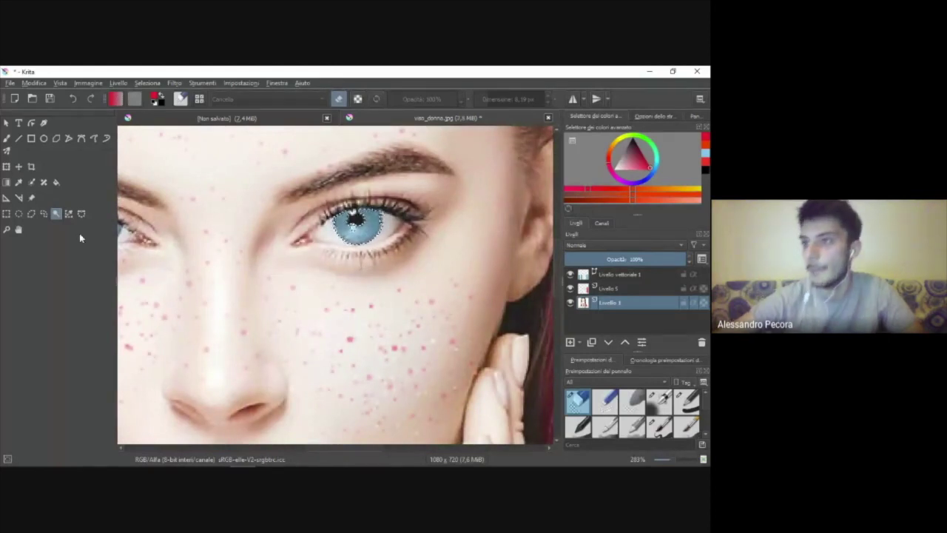
Step: Zoom in on the eyes and select only the right-hand iris by similar colour
left_click(54, 215)
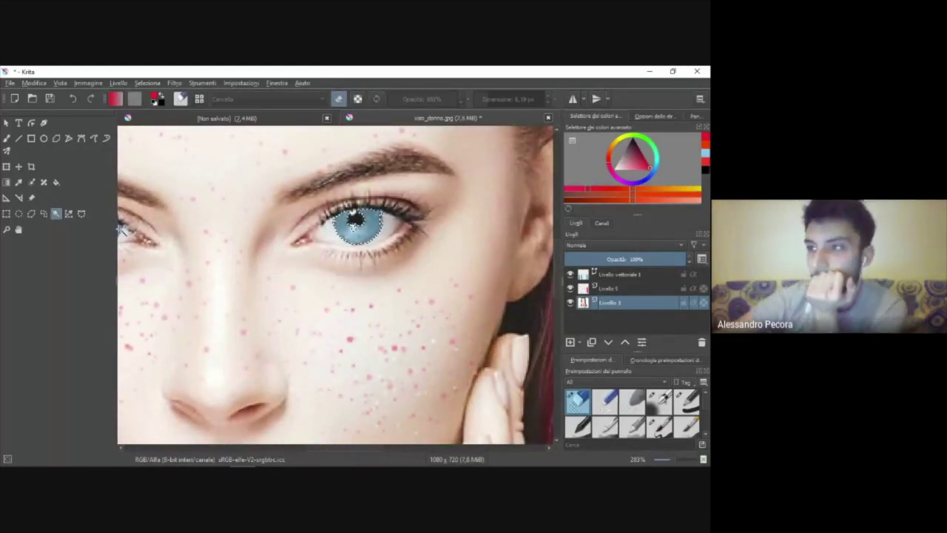
left_click_drag(171, 237, 253, 247)
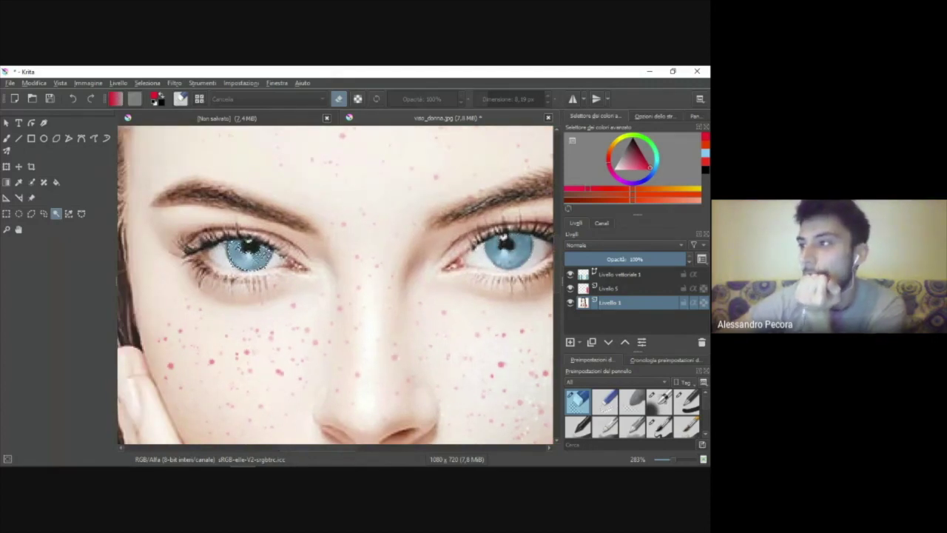
scroll(269, 289, "up", 1)
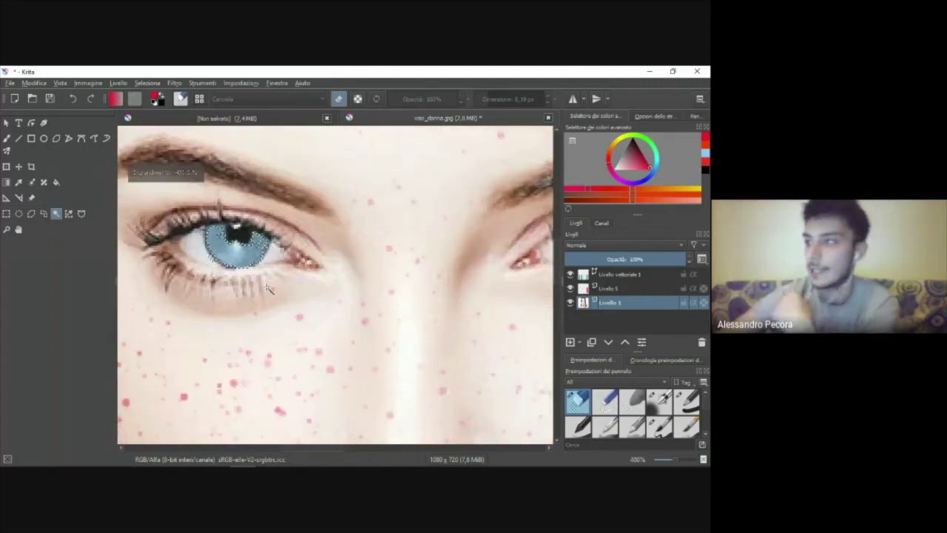
scroll(269, 288, "up", 1)
scroll(280, 245, "up", 1)
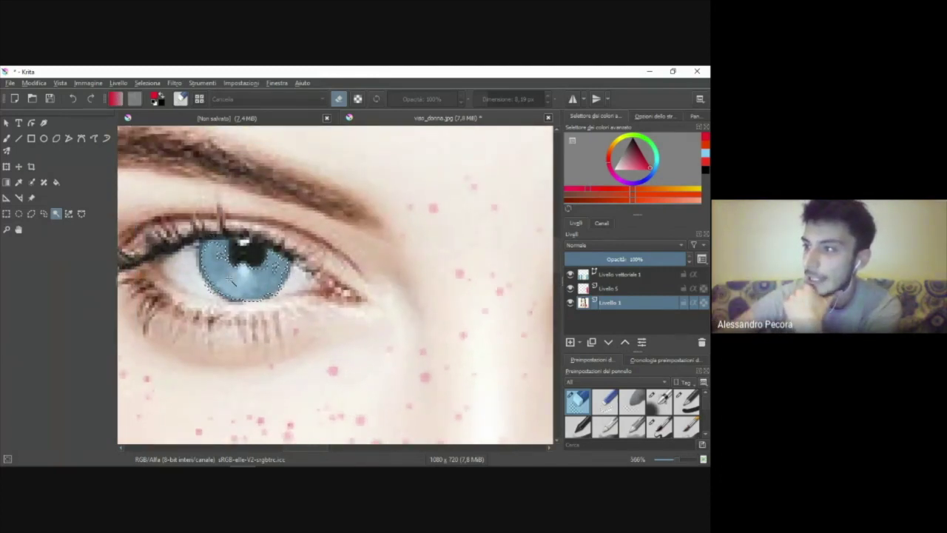
scroll(229, 279, "down", 2)
scroll(337, 252, "down", 1)
scroll(335, 278, "down", 1)
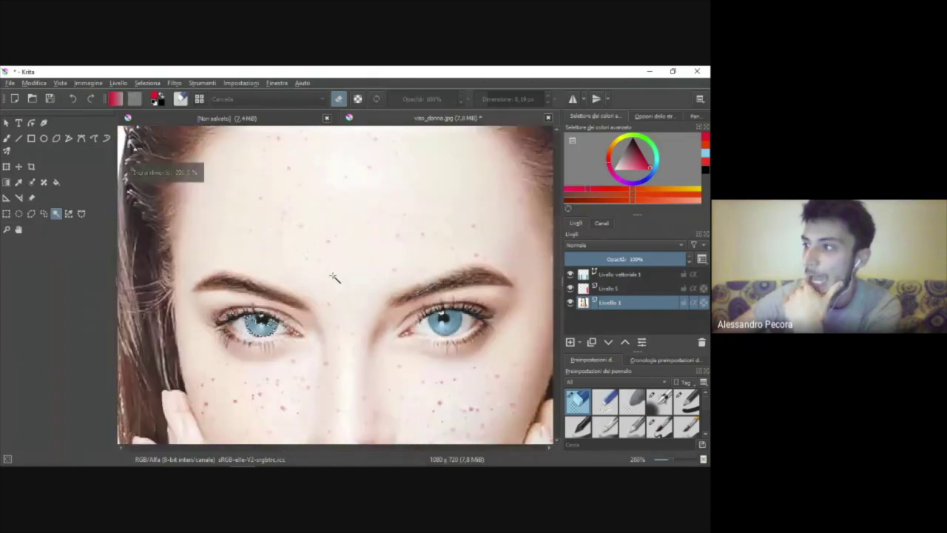
scroll(355, 319, "down", 3)
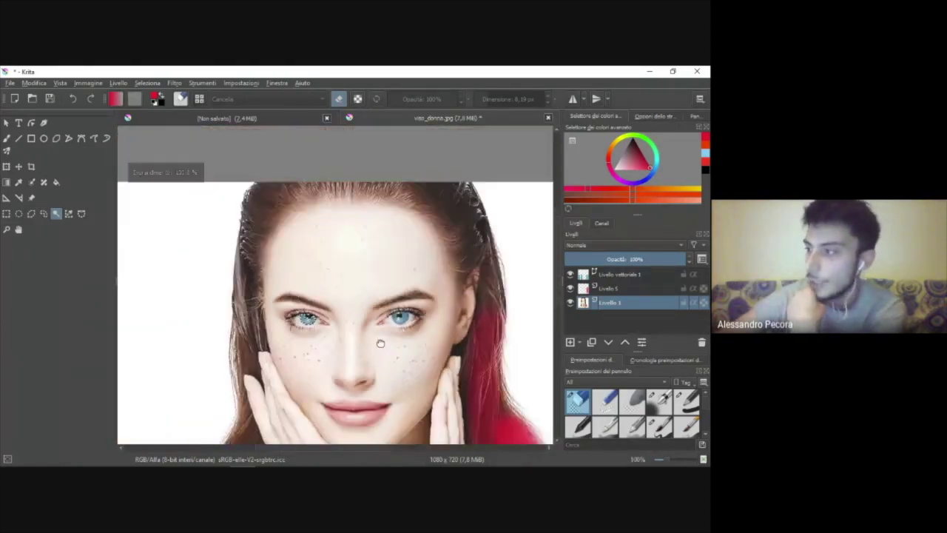
left_click_drag(379, 343, 311, 267)
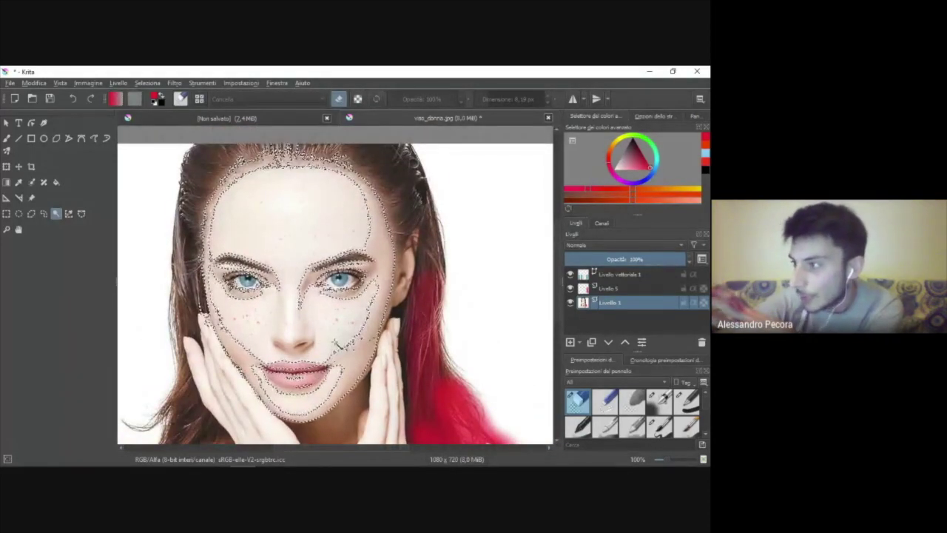
scroll(340, 278, "up", 3)
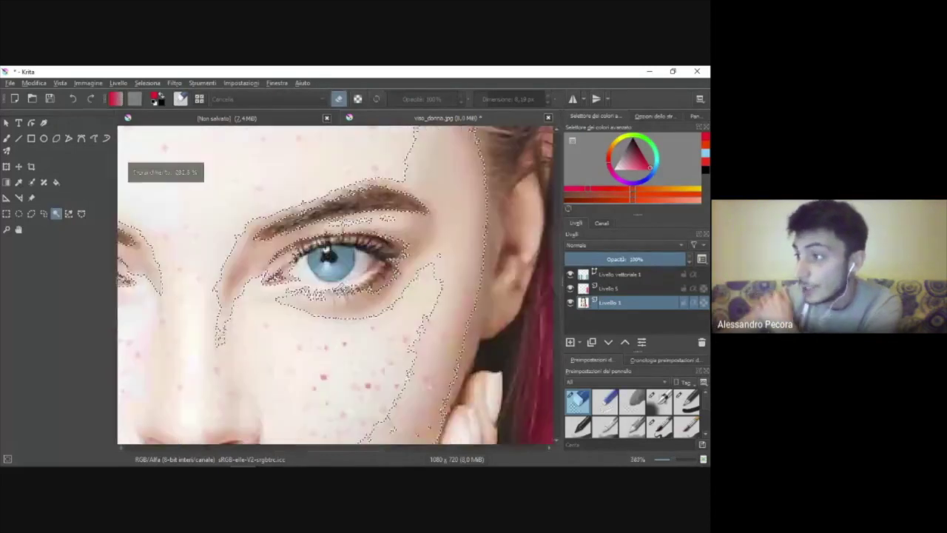
left_click(342, 273)
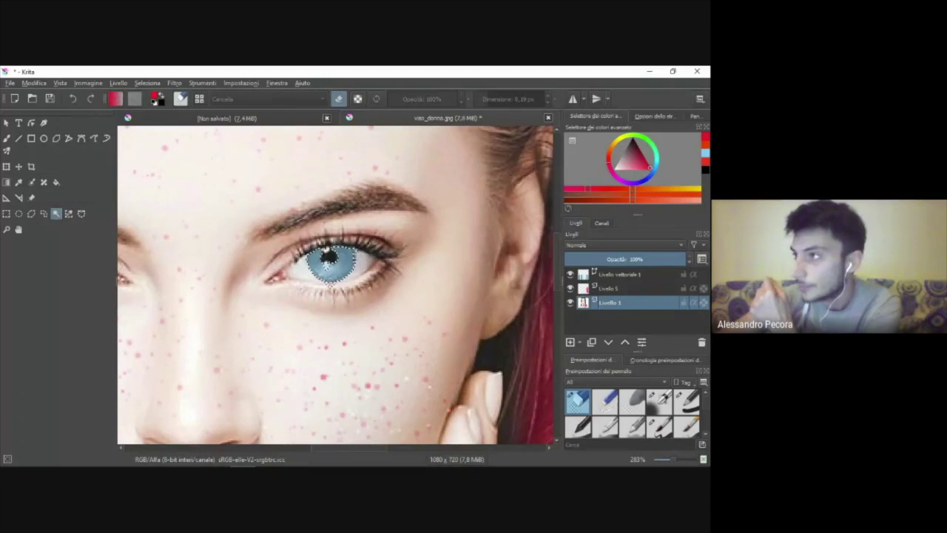
Step: Zoom out and select the white background left of the woman
scroll(313, 278, "down", 1)
scroll(313, 278, "down", 1)
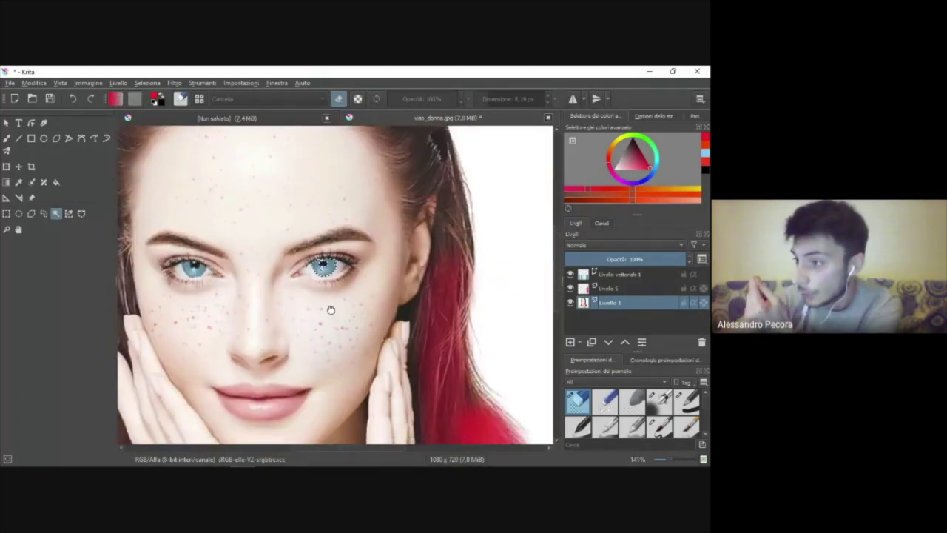
left_click_drag(332, 311, 340, 200)
scroll(340, 200, "down", 1)
scroll(322, 236, "down", 2)
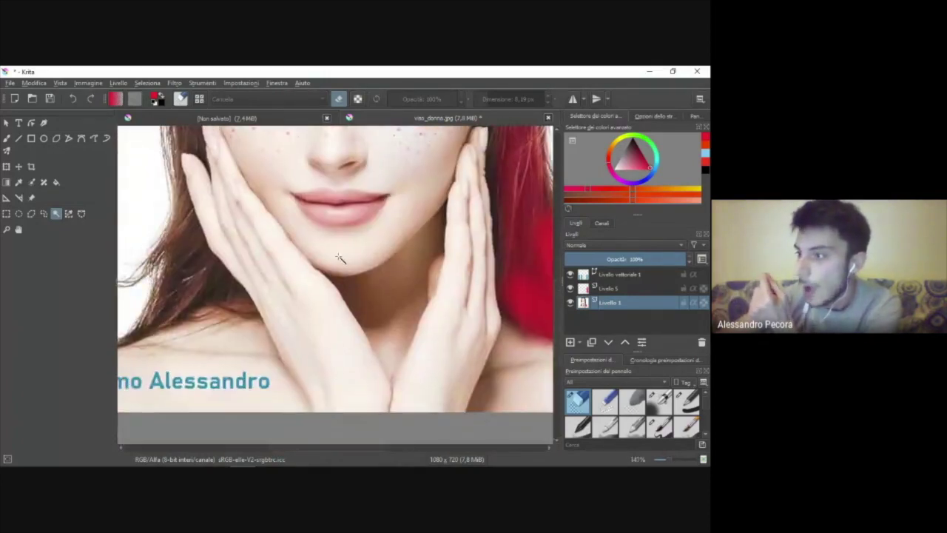
scroll(242, 224, "down", 3)
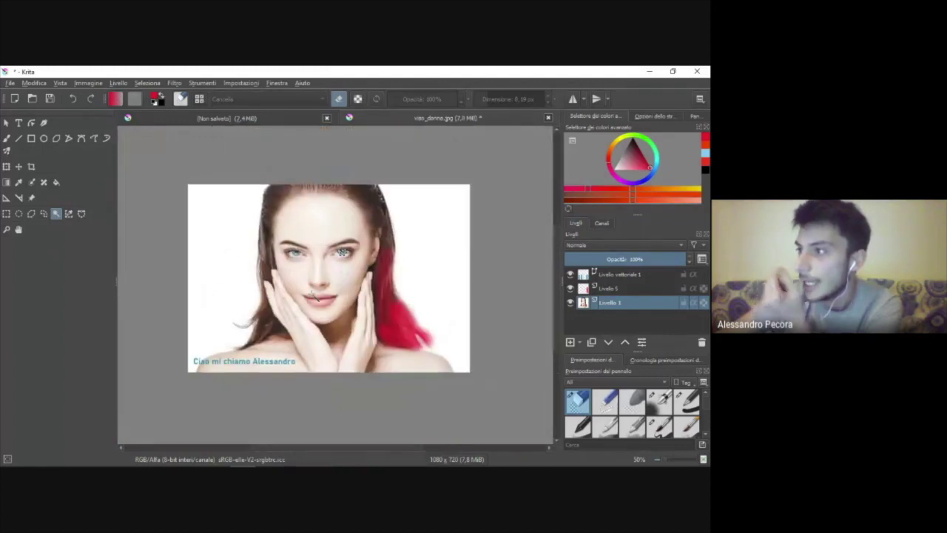
left_click(211, 277)
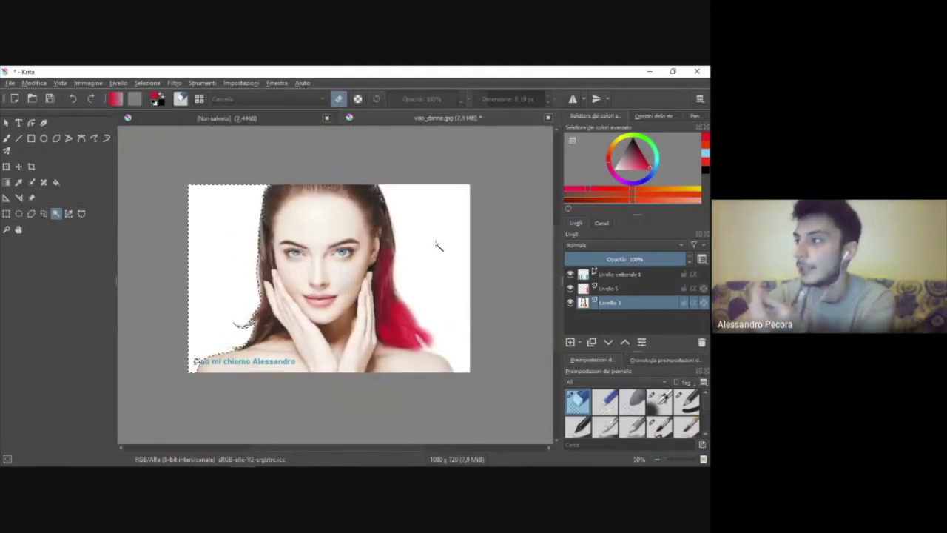
Step: Reselect the white background left of the woman and delete it to transparency
left_click(452, 270)
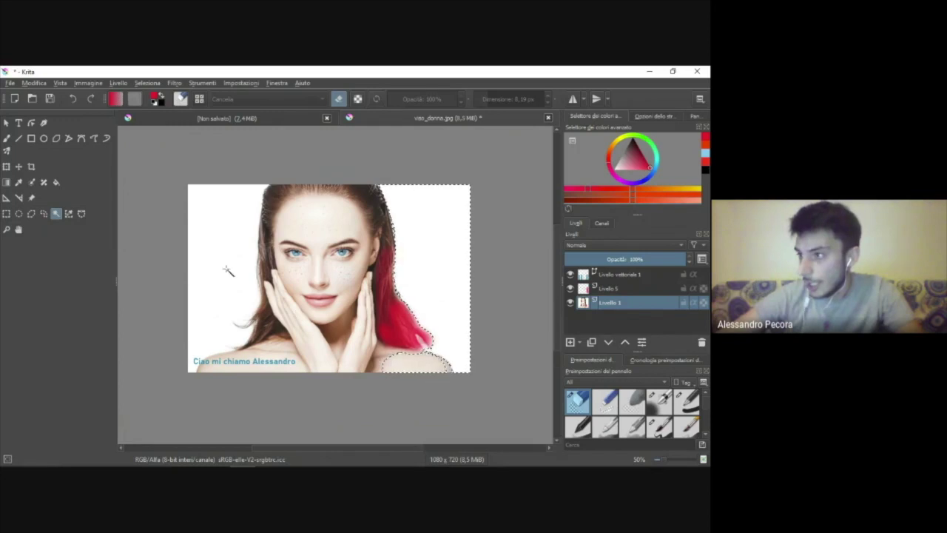
left_click(222, 347)
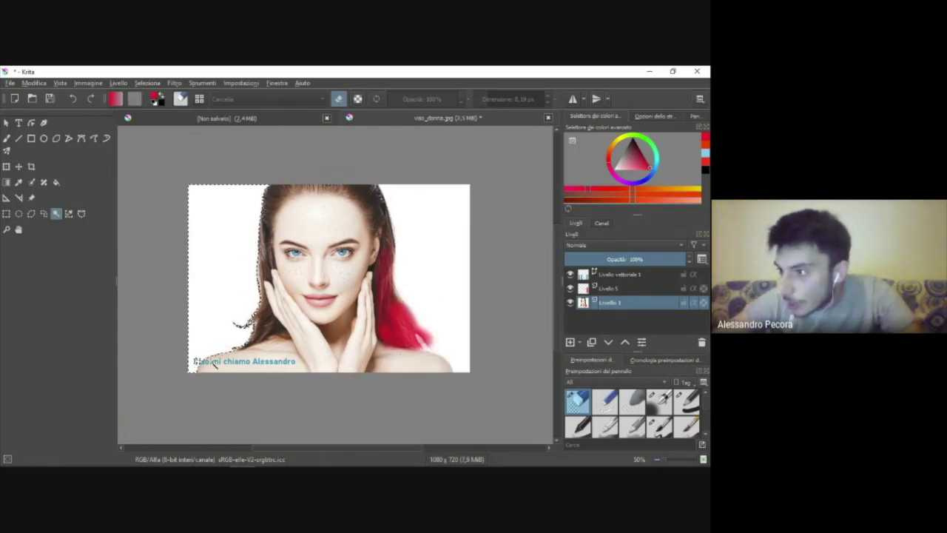
scroll(220, 349, "up", 1)
scroll(247, 195, "down", 2)
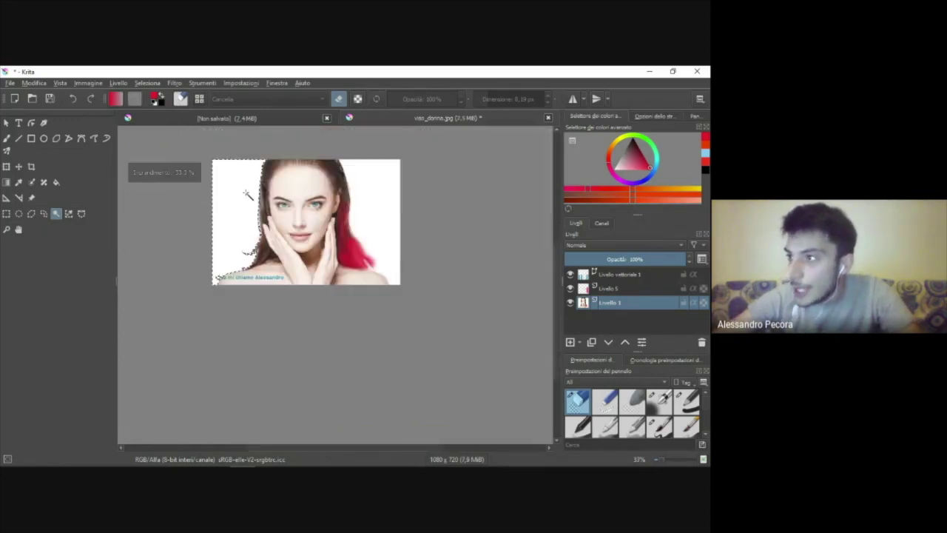
key("Delete")
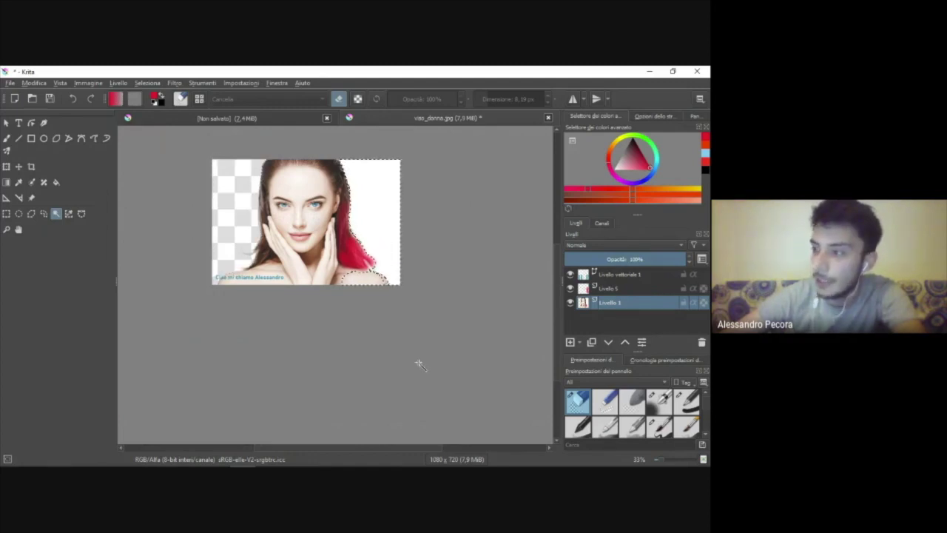
scroll(317, 278, "up", 1)
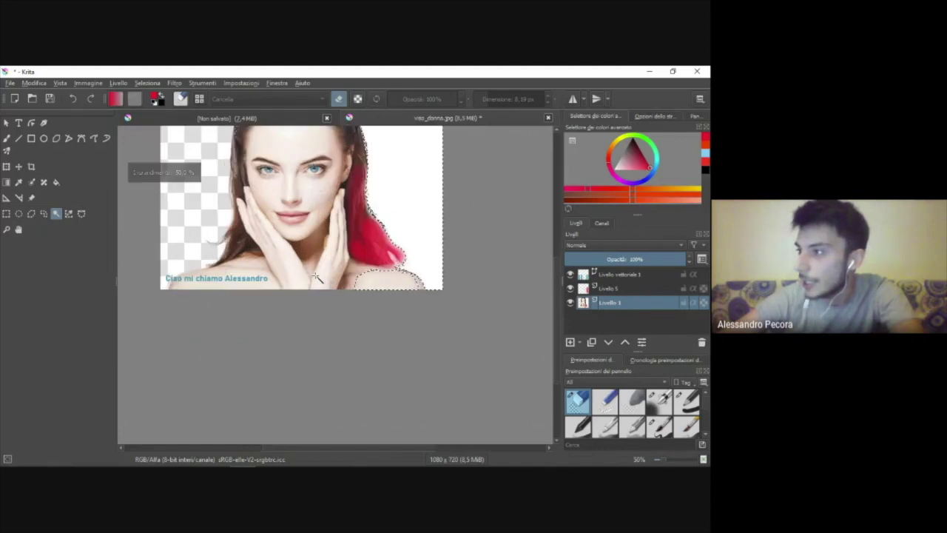
scroll(317, 278, "up", 1)
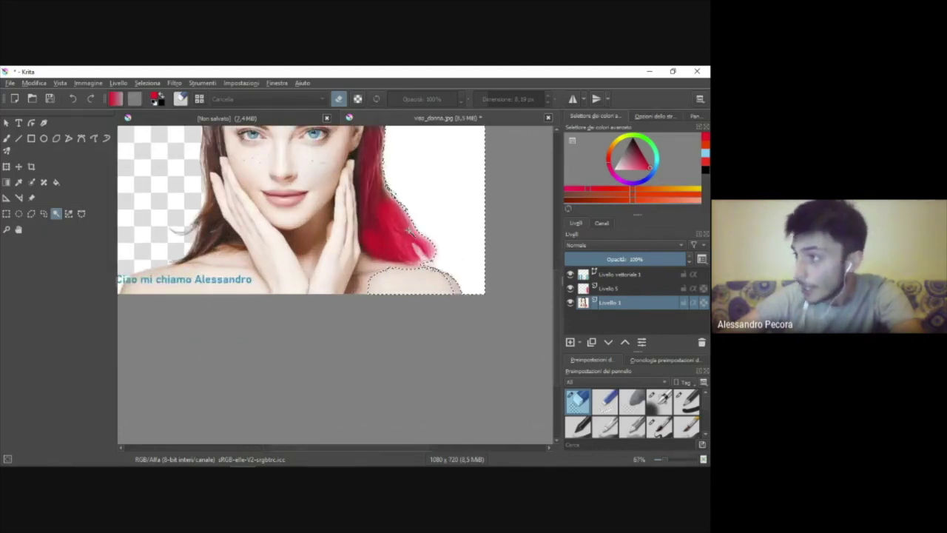
scroll(380, 257, "down", 1)
scroll(380, 257, "down", 1)
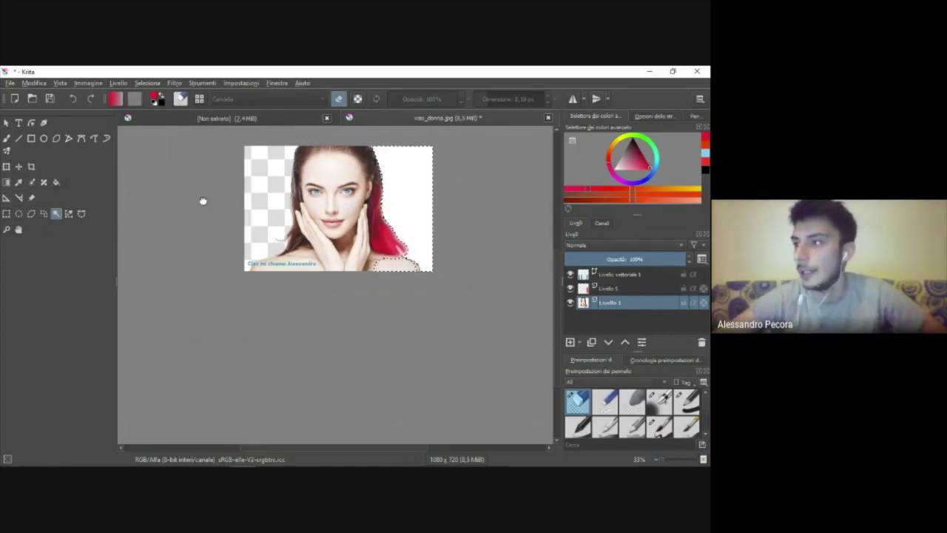
left_click_drag(201, 200, 184, 211)
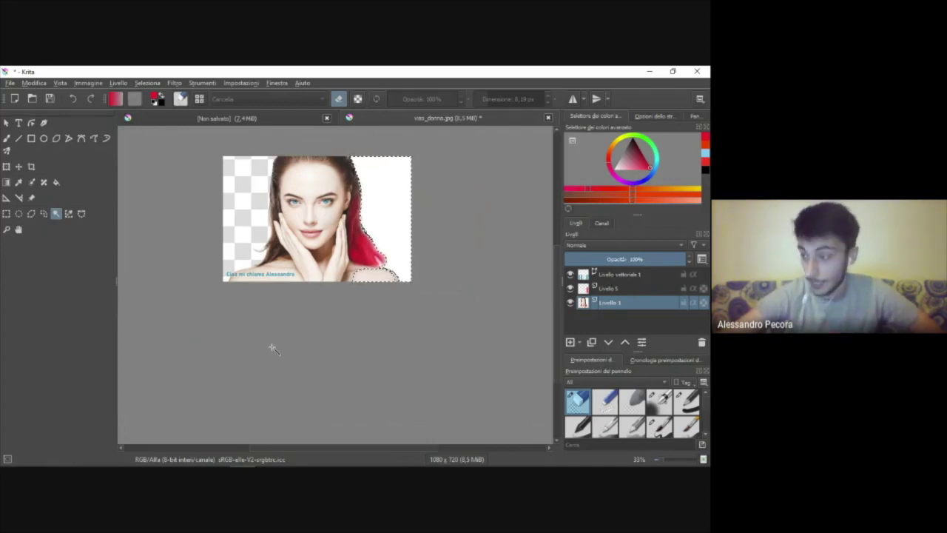
scroll(625, 405, "down", 2)
scroll(625, 406, "down", 2)
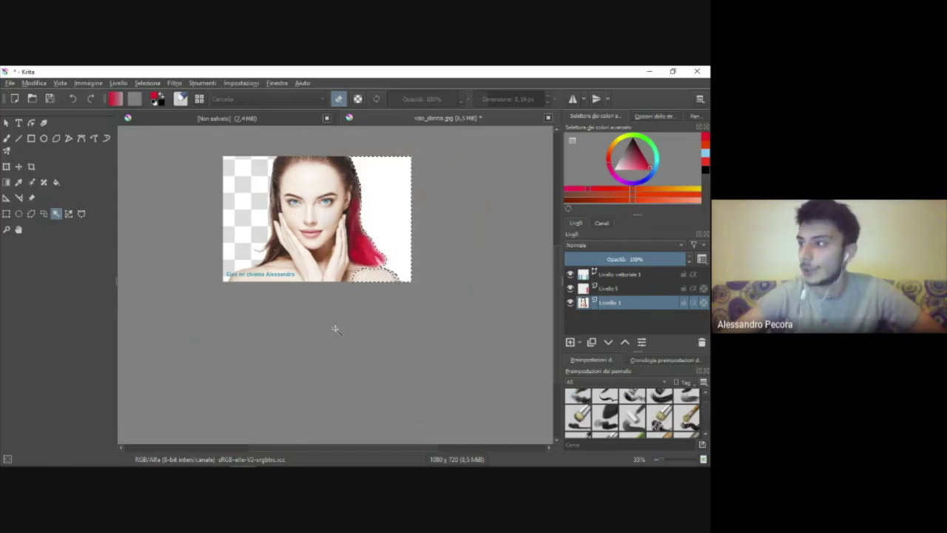
scroll(337, 329, "down", 1)
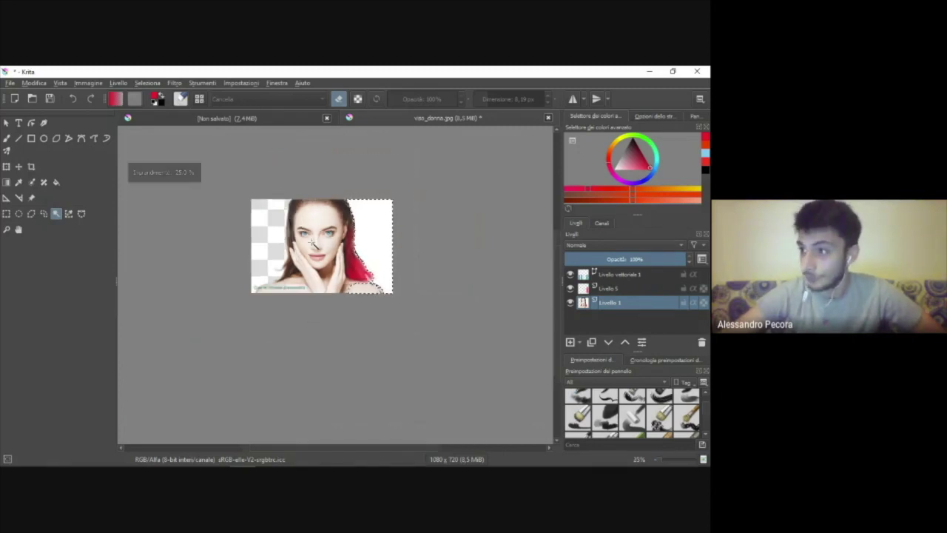
scroll(315, 239, "up", 1)
scroll(315, 235, "up", 1)
scroll(337, 255, "up", 1)
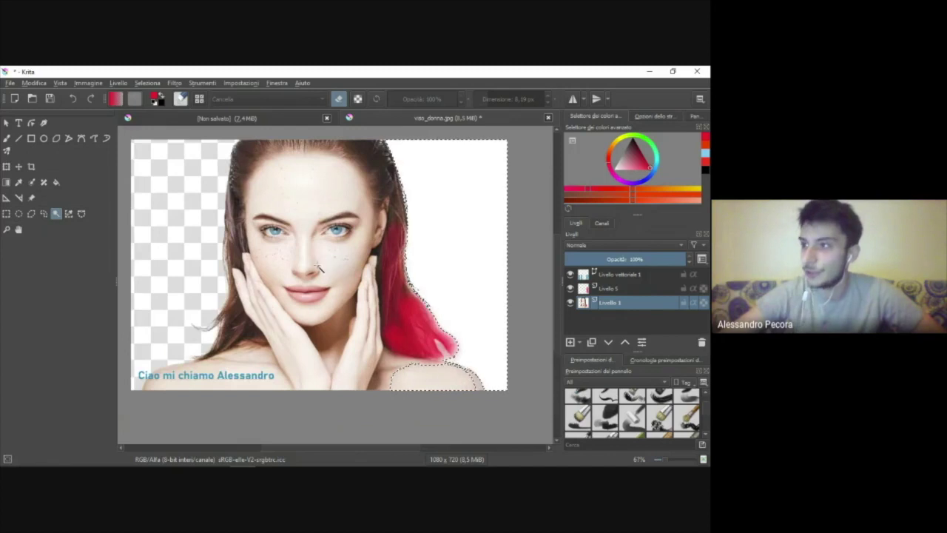
left_click_drag(521, 223, 530, 238)
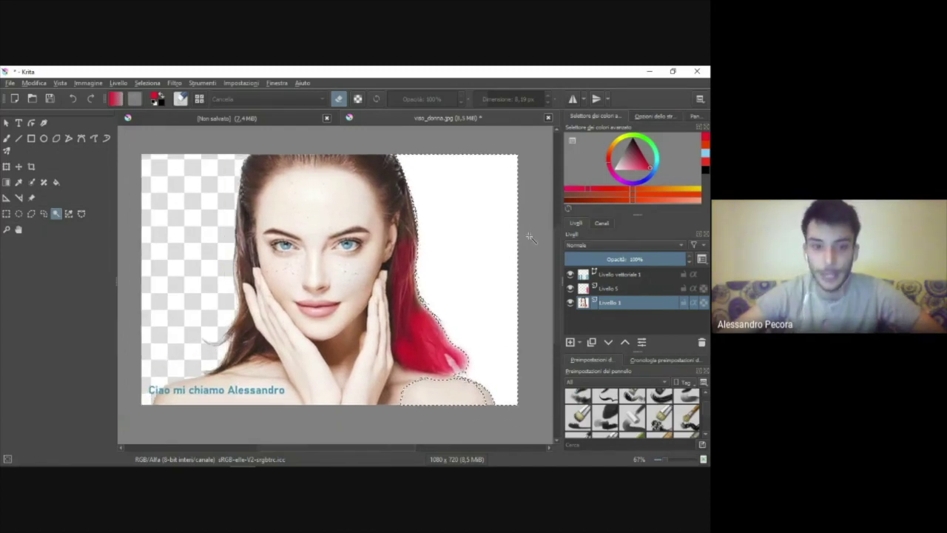
scroll(489, 248, "down", 1)
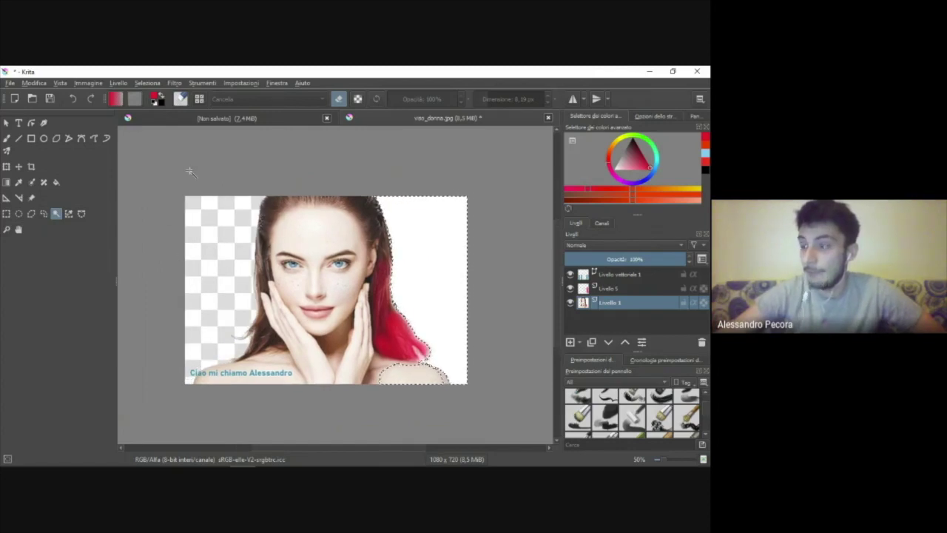
left_click_drag(190, 169, 227, 169)
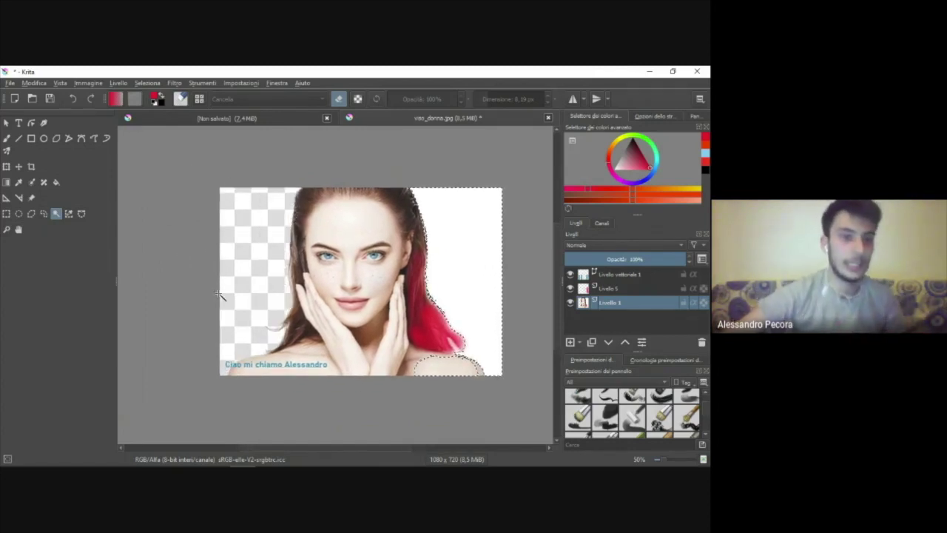